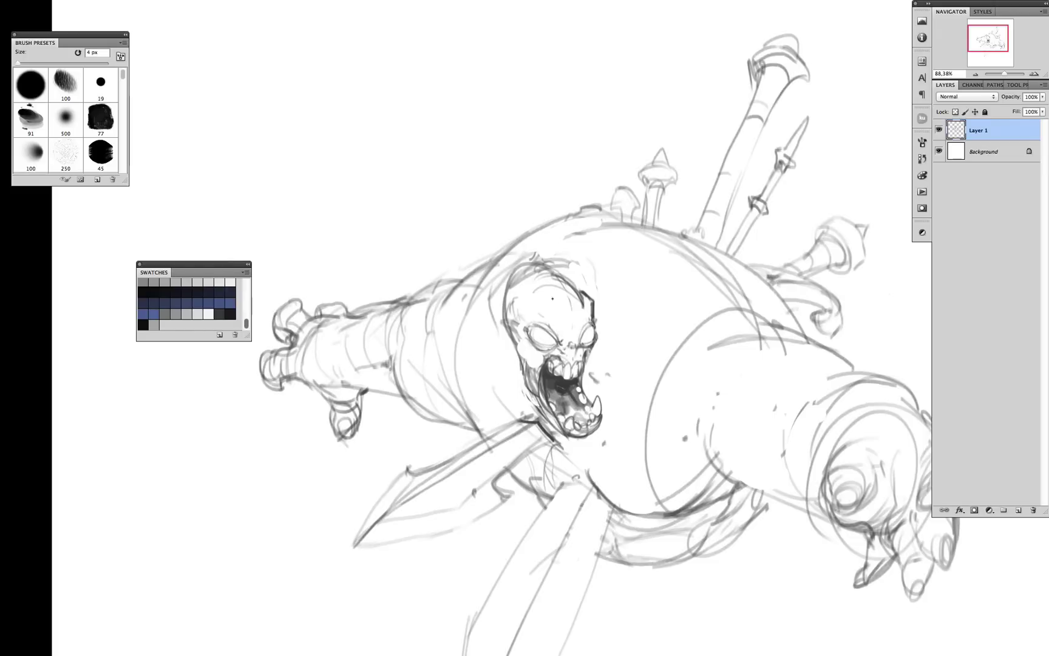
- Sketch pointed spikes behind the creature's head and on its back, plus a square wound on the upper chest
scroll(570, 326, "down", 3)
left_click_drag(550, 268, 527, 254)
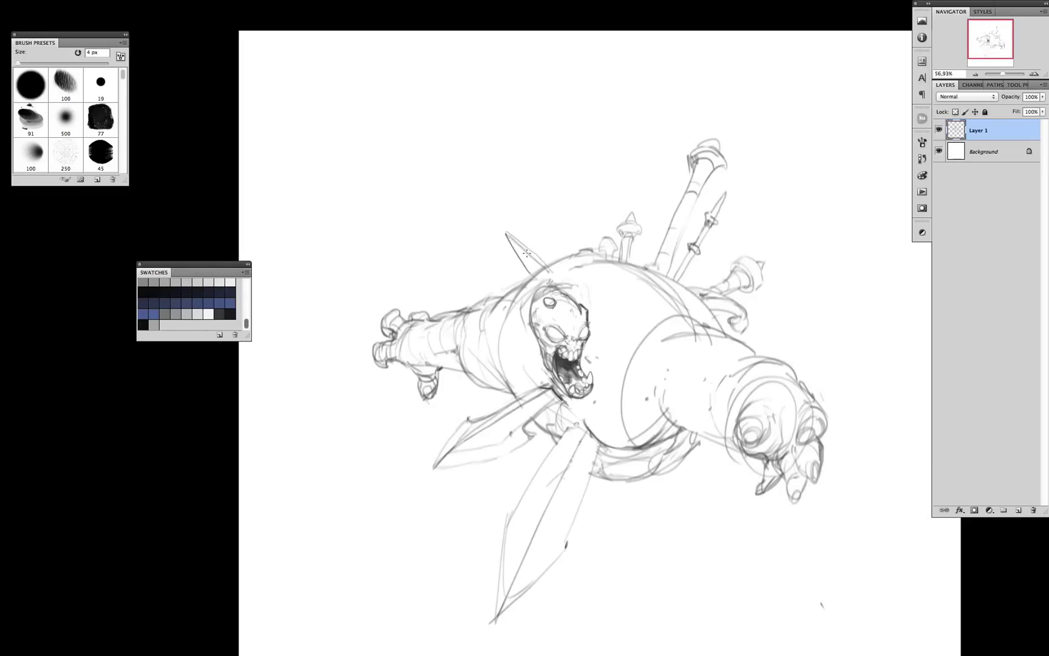
scroll(571, 236, "up", 1)
key("]")
key("]")
left_click_drag(624, 239, 601, 266)
scroll(601, 266, "up", 1)
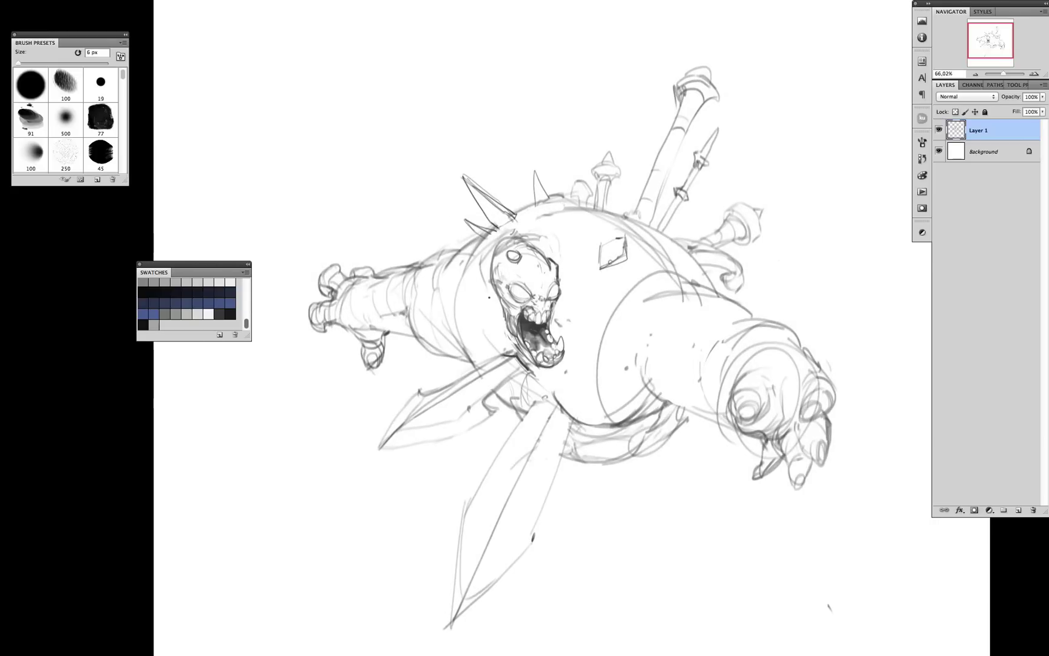
- Add small holes, cracks and speckles across the torso and upper arms, and strengthen the contour of the back
left_click_drag(509, 230, 615, 205)
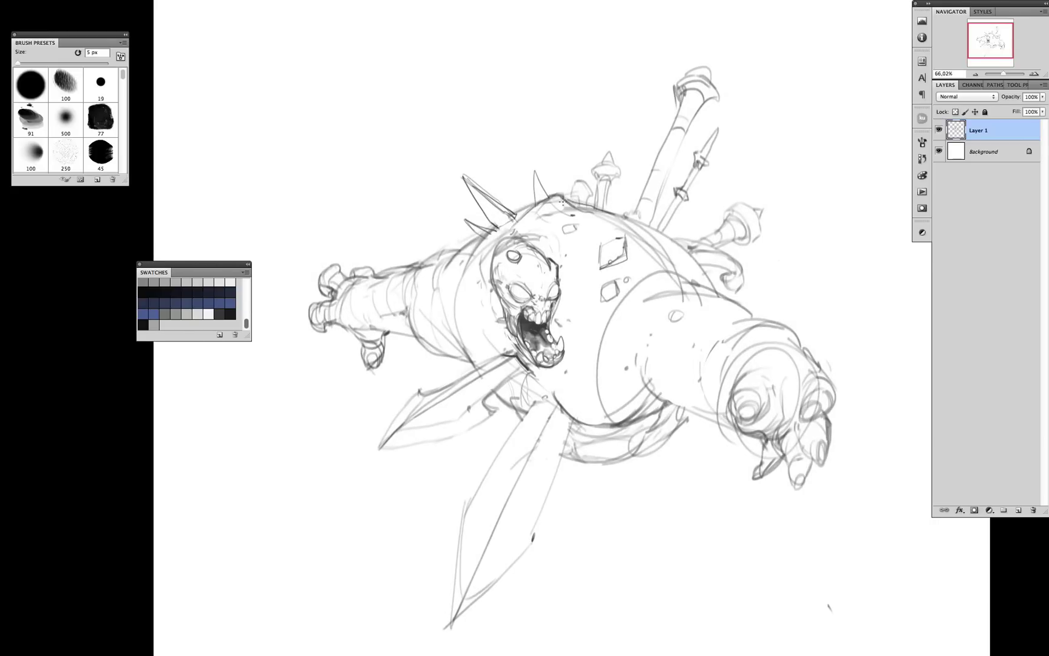
scroll(603, 300, "down", 1)
left_click_drag(630, 280, 582, 338)
left_click_drag(608, 174, 577, 280)
scroll(577, 280, "down", 1)
left_click_drag(739, 225, 672, 338)
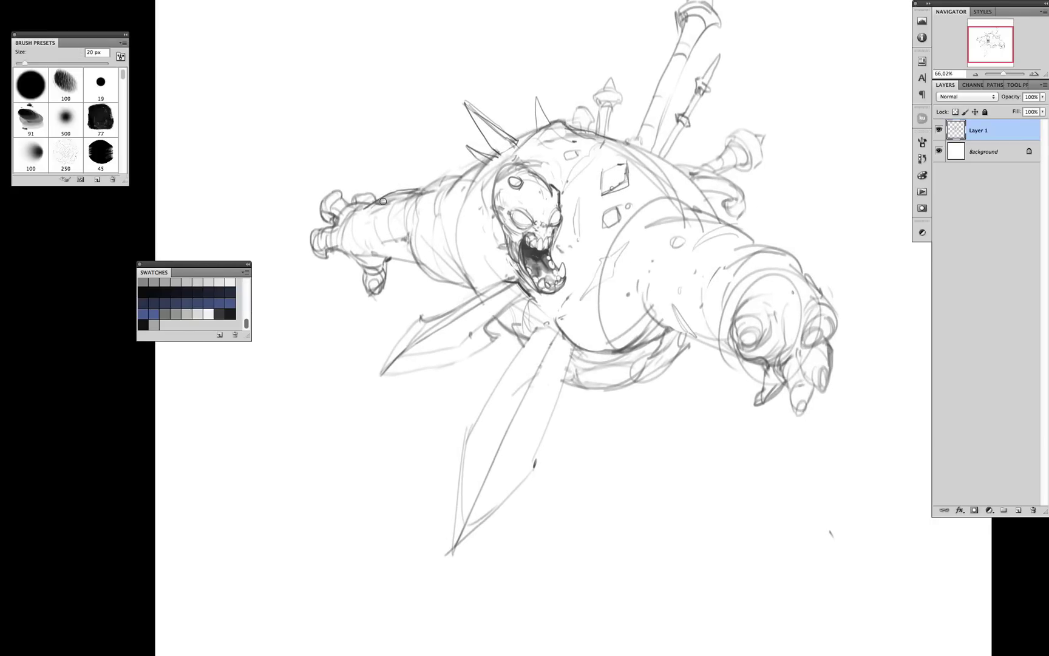
scroll(741, 388, "down", 1)
scroll(745, 404, "down", 2)
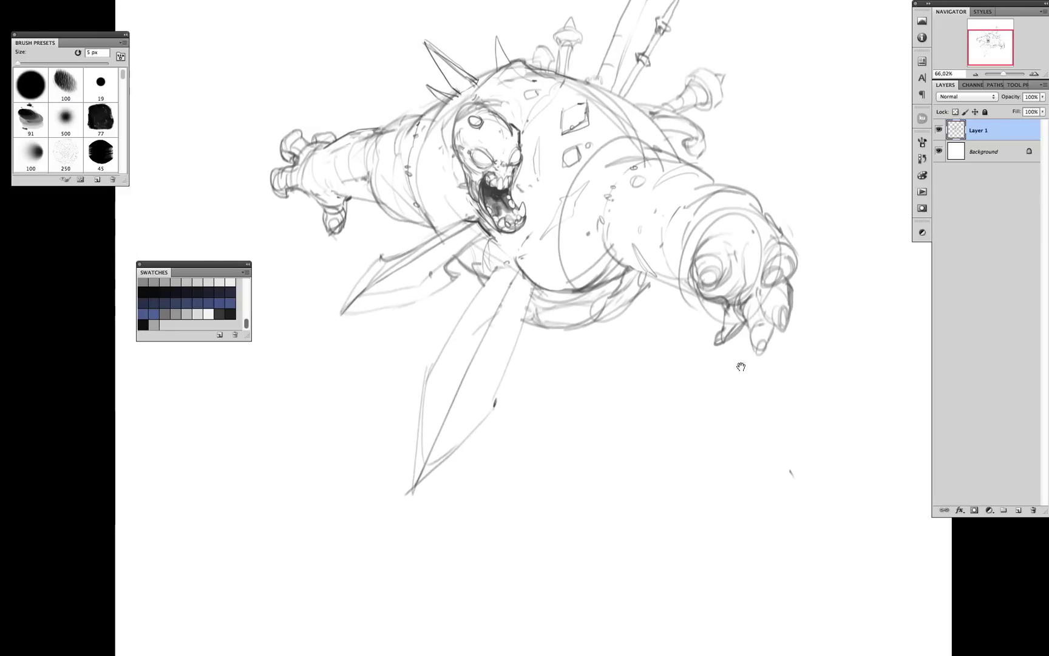
left_click_drag(728, 380, 823, 568)
key("bracketleft")
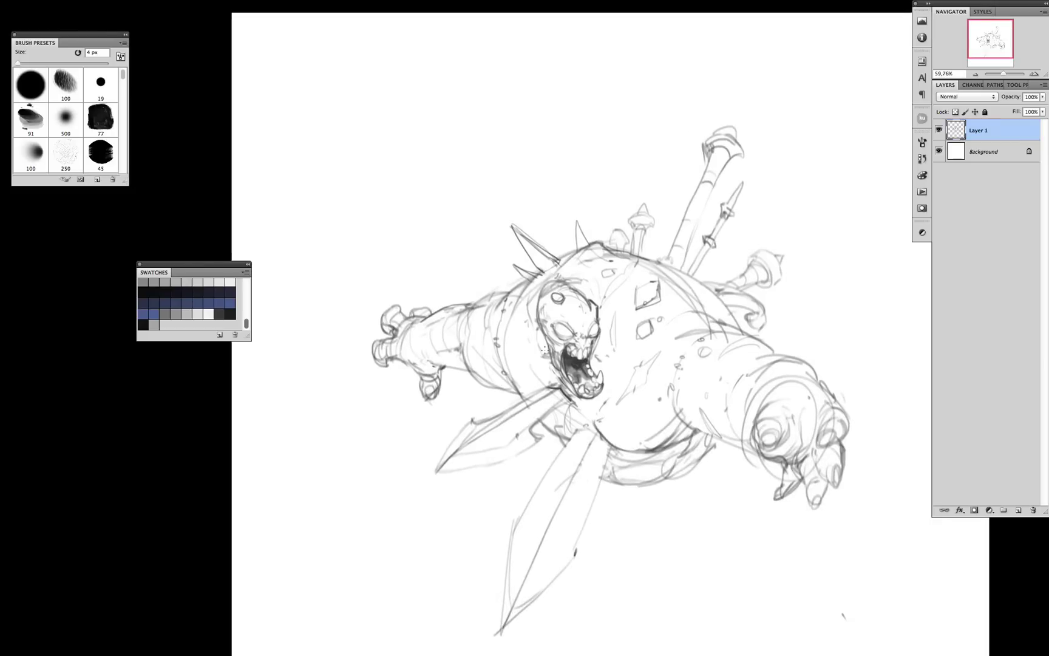
- Sketch a shoulder band with a round ring and large curved spikes above and below the rear arm
left_click_drag(478, 395, 457, 382)
mouse_move(493, 323)
left_mouse_down()
mouse_move(485, 347)
mouse_move(509, 277)
mouse_move(511, 377)
left_mouse_up()
mouse_move(491, 311)
left_mouse_down()
mouse_move(436, 234)
mouse_move(499, 283)
left_mouse_up()
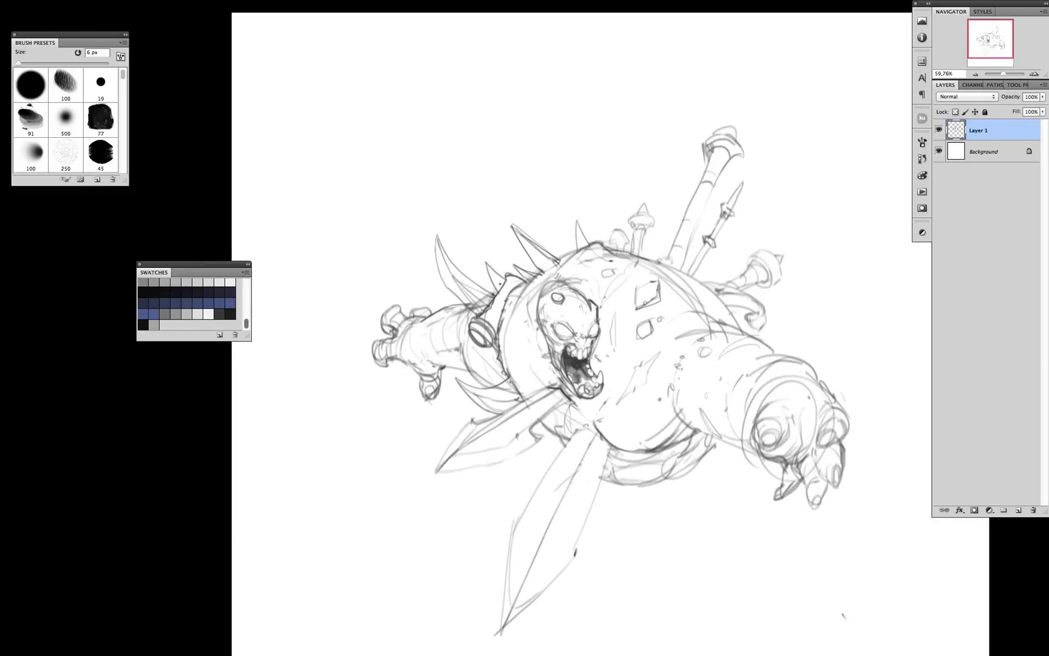
- Sketch a weapon handle with a ringed pommel rising behind the rear shoulder
left_click_drag(557, 193, 582, 180)
mouse_move(555, 177)
left_mouse_down()
mouse_move(578, 172)
mouse_move(596, 187)
mouse_move(580, 192)
mouse_move(590, 195)
mouse_move(582, 166)
left_mouse_up()
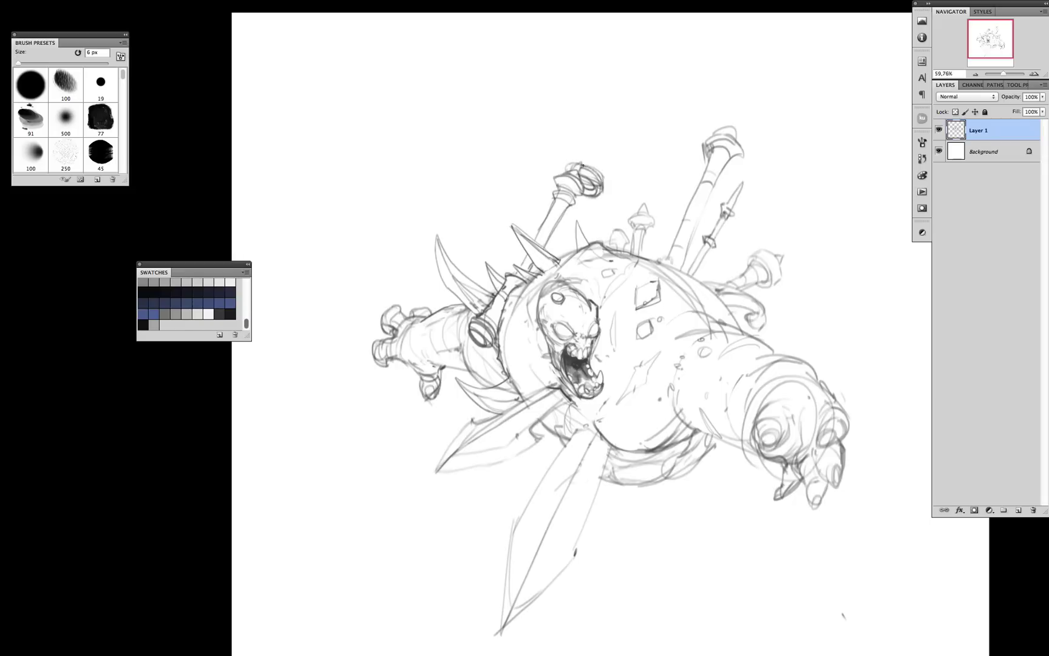
left_click_drag(644, 226, 604, 179)
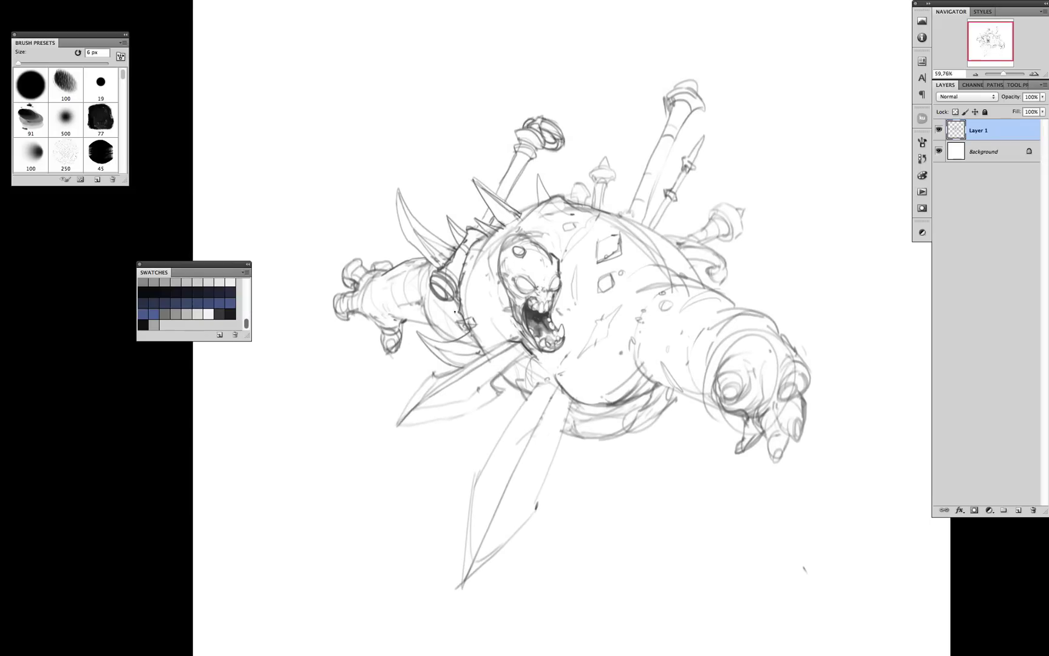
- Add spikes around the front forearm's wristband and sketch a hanging, scale-textured loincloth below the belt
scroll(765, 419, "down", 3)
scroll(765, 419, "up", 1)
left_click_drag(720, 285, 731, 260)
left_click_drag(741, 304, 780, 275)
left_click_drag(748, 312, 773, 299)
left_click_drag(683, 307, 700, 290)
left_click_drag(581, 440, 583, 333)
mouse_move(579, 320)
left_mouse_down()
mouse_move(650, 298)
mouse_move(618, 341)
mouse_move(617, 371)
mouse_move(628, 382)
mouse_move(677, 336)
mouse_move(665, 402)
left_mouse_up()
mouse_move(648, 392)
left_mouse_down()
mouse_move(706, 406)
mouse_move(655, 412)
mouse_move(667, 446)
left_mouse_up()
left_click_drag(662, 449, 707, 422)
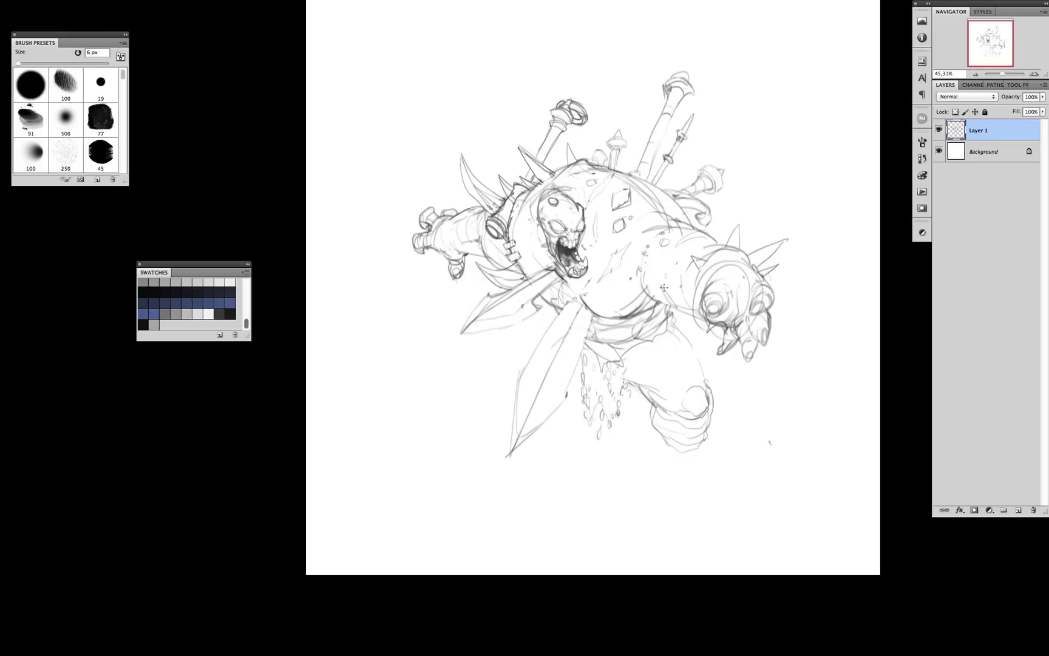
key("ctrl+alt+z")
key("ctrl+alt+z")
key("ctrl+alt+z")
key("ctrl+alt+z")
- Sketch ragged cloth edges and a small hanging ornament along the creature's belt
key("bracketleft")
key("bracketleft")
mouse_move(656, 326)
left_mouse_down()
mouse_move(671, 359)
mouse_move(642, 349)
left_mouse_up()
- Detail the head with earrings, a strip of short hair and forehead marks, and add a spiked collar on the back
scroll(671, 268, "up", 3)
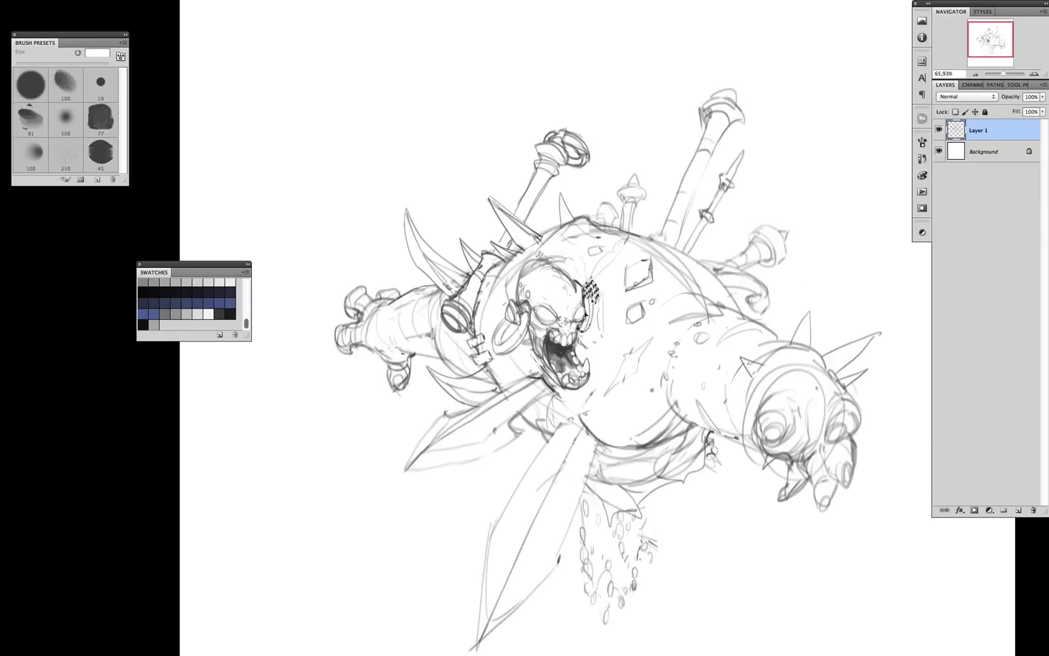
key("bracketleft")
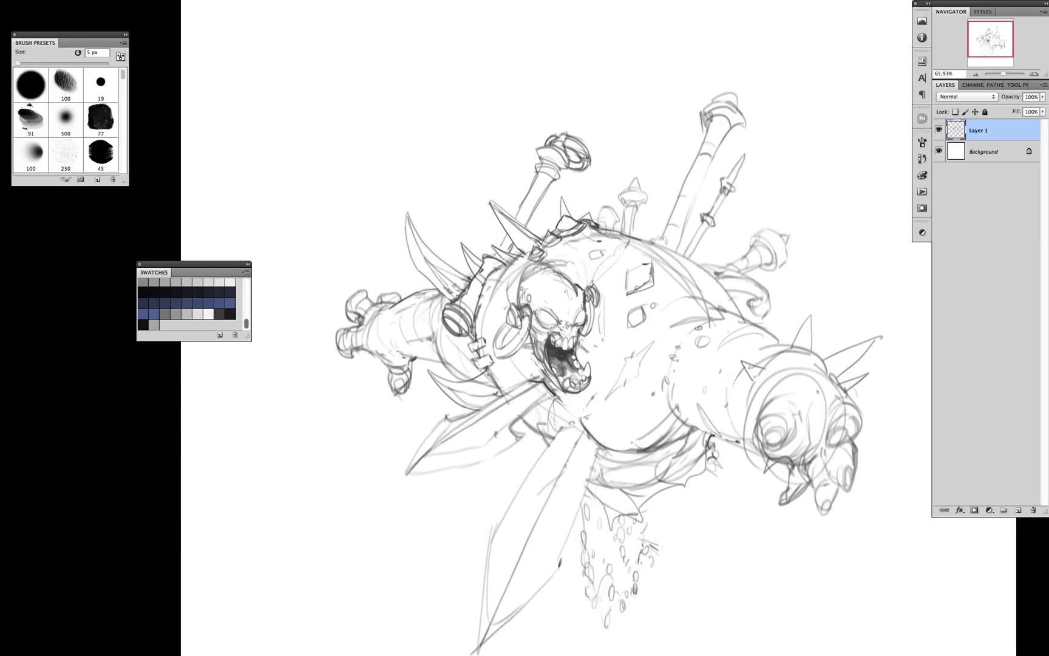
left_click_drag(552, 323, 559, 328)
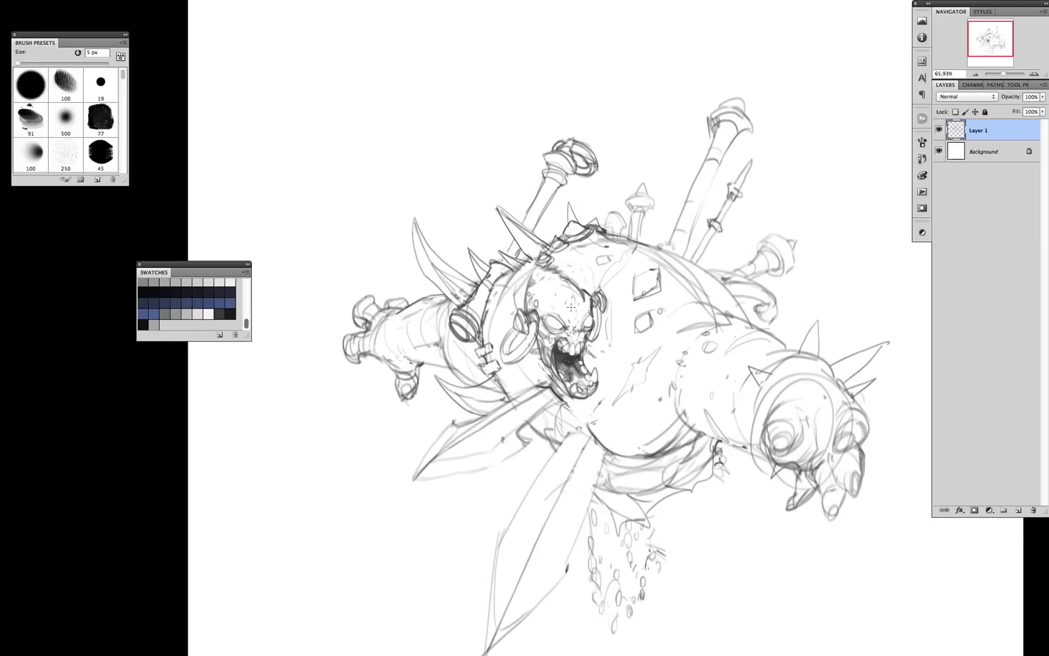
scroll(554, 288, "down", 2)
key("bracketright")
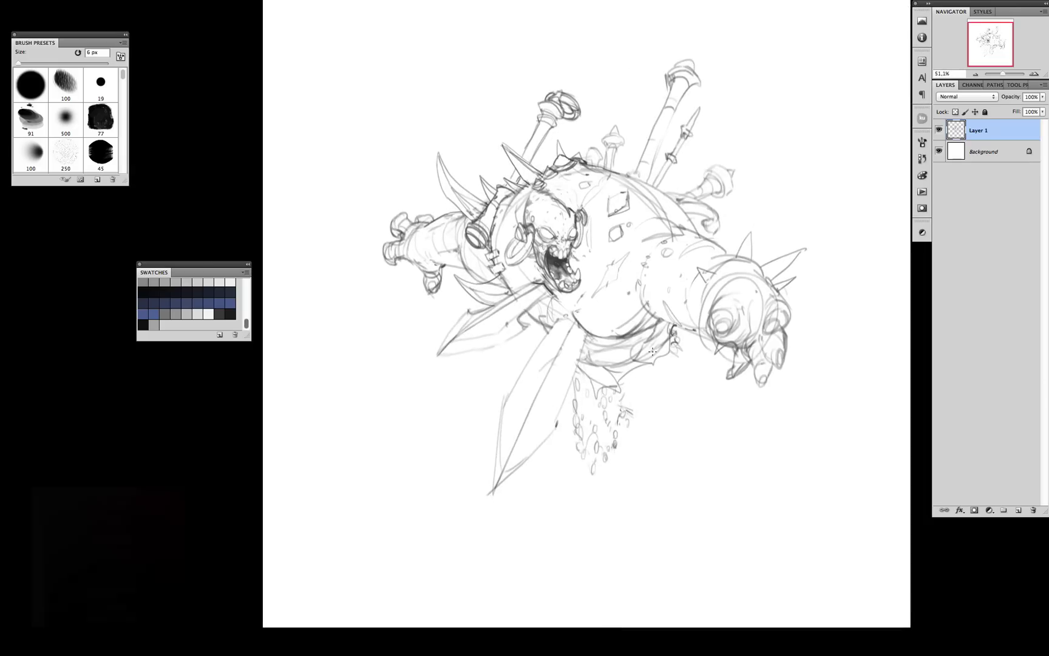
left_click_drag(684, 208, 655, 250)
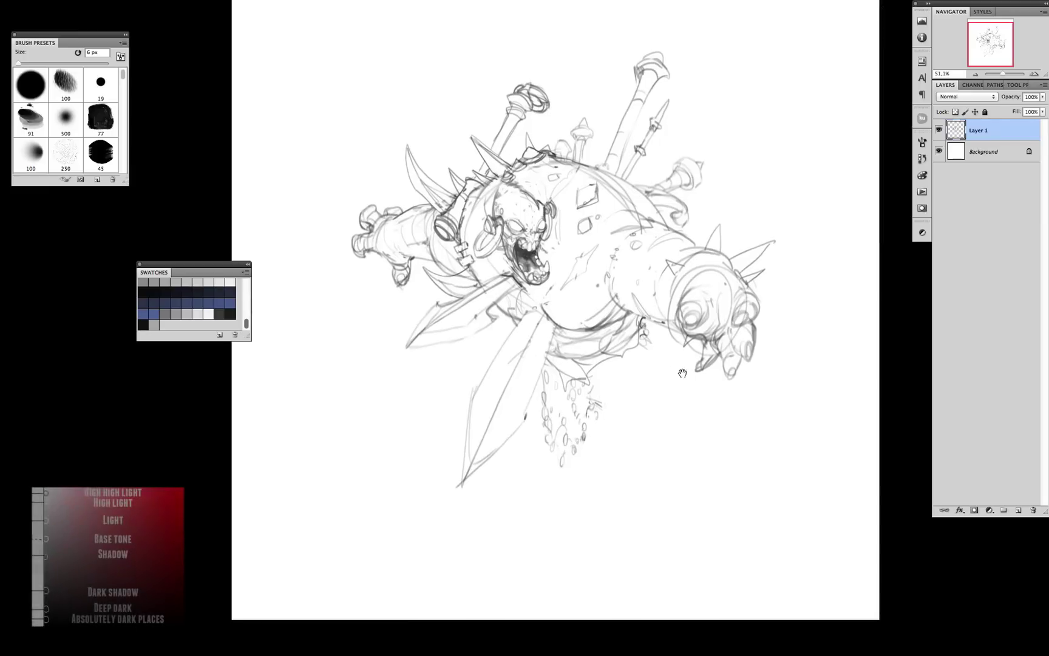
- Create a layer beneath the sketch and paint a mid-grey swatch labelled "Base color" in the canvas corner
key("ctrl+shift+alt+n")
key("Return")
mouse_move(271, 107)
left_mouse_down()
mouse_move(305, 142)
mouse_move(416, 130)
left_mouse_up()
- Block in the creature's body, arms, weapons and spikes with the flat base grey on a new layer under the sketch
key("ctrl+shift+alt+n")
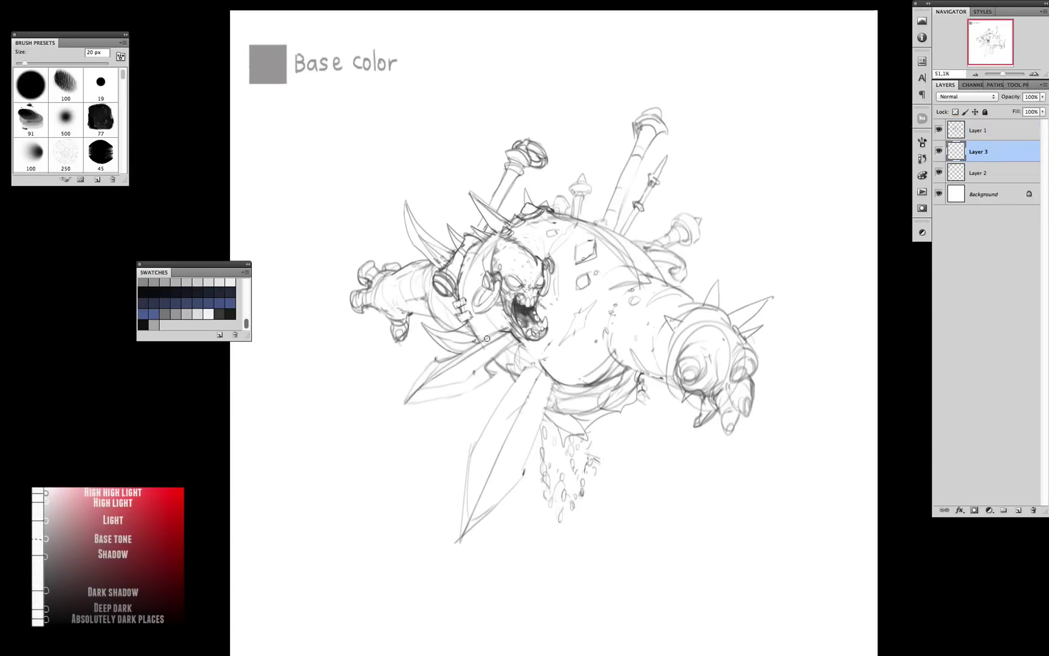
mouse_move(486, 282)
left_mouse_down()
mouse_move(459, 537)
mouse_move(641, 355)
left_mouse_up()
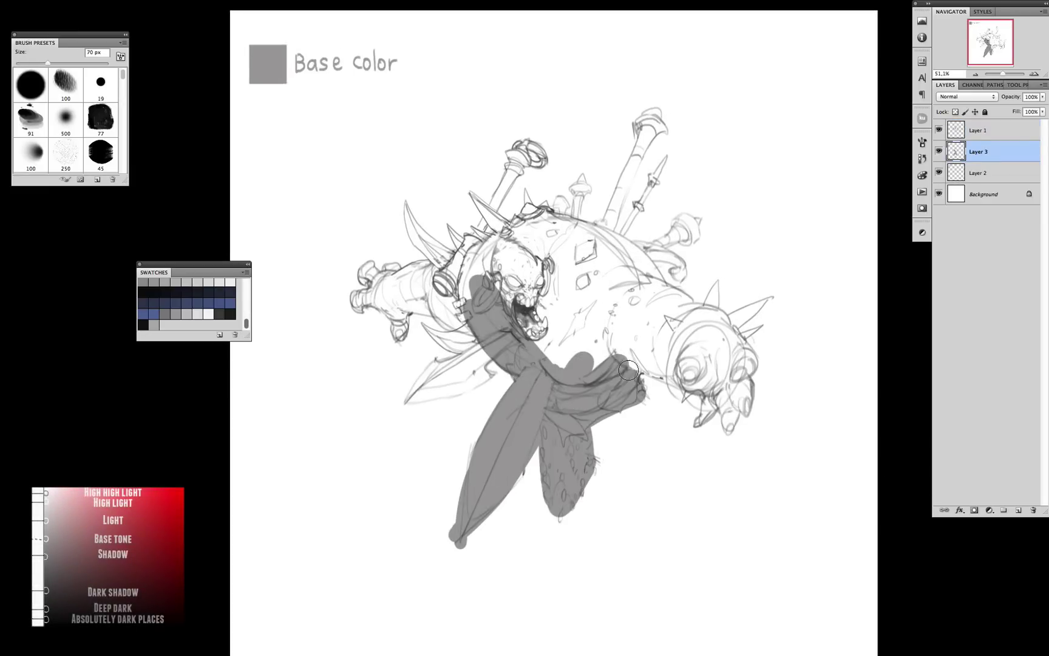
mouse_move(413, 394)
left_mouse_down()
mouse_move(356, 306)
mouse_move(413, 195)
mouse_move(650, 116)
mouse_move(729, 341)
left_mouse_up()
key("bracketright")
key("bracketright")
key("bracketright")
key("bracketright")
scroll(729, 341, "down", 2)
scroll(729, 341, "down", 3)
- Paint the silhouettes of both legs and feet below the belt in the base grey with a smaller brush
key("bracketleft")
key("bracketleft")
key("bracketleft")
key("bracketleft")
key("bracketleft")
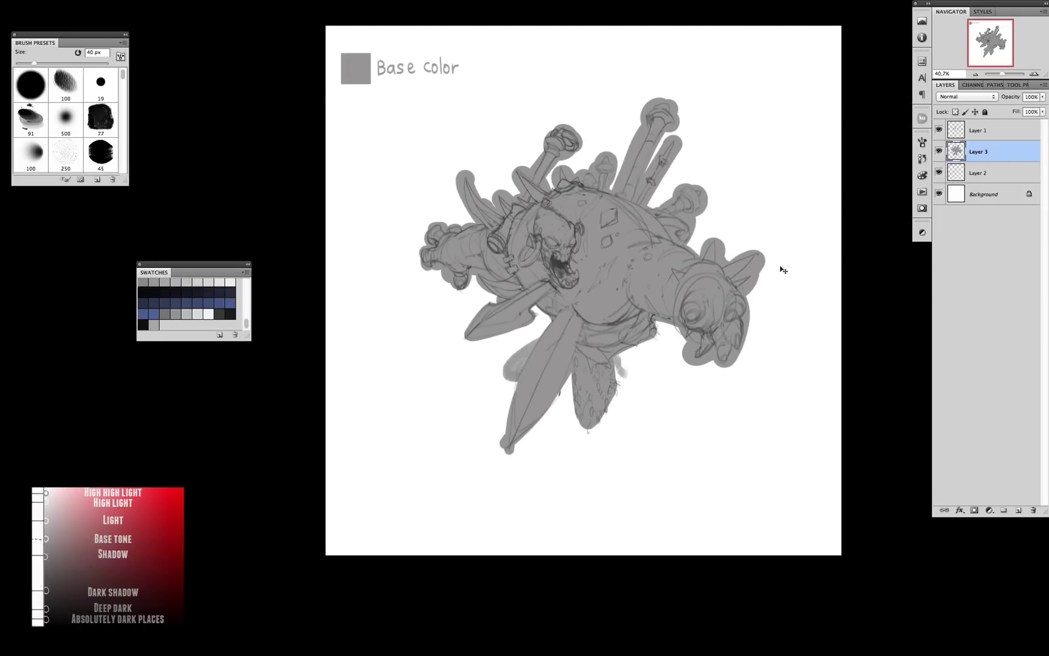
mouse_move(635, 349)
left_mouse_down()
mouse_move(657, 404)
mouse_move(556, 441)
mouse_move(503, 493)
left_mouse_up()
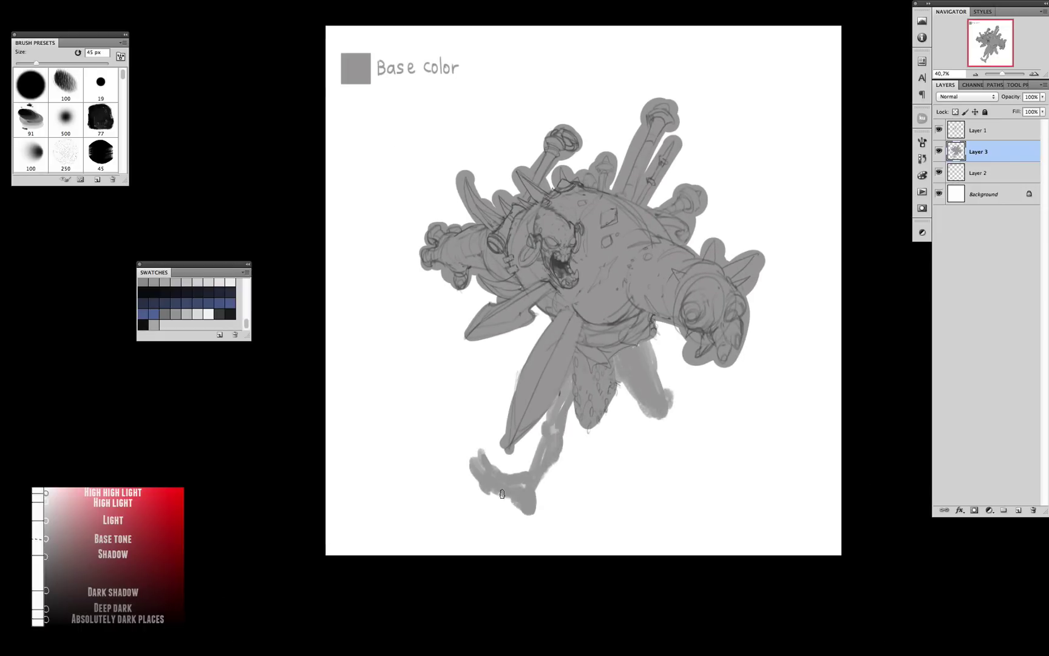
left_click_drag(671, 389, 697, 429)
left_click_drag(721, 367, 733, 348)
- Clean up the lower foot's silhouette, then lasso and transform it
key("bracketleft")
key("bracketleft")
key("bracketleft")
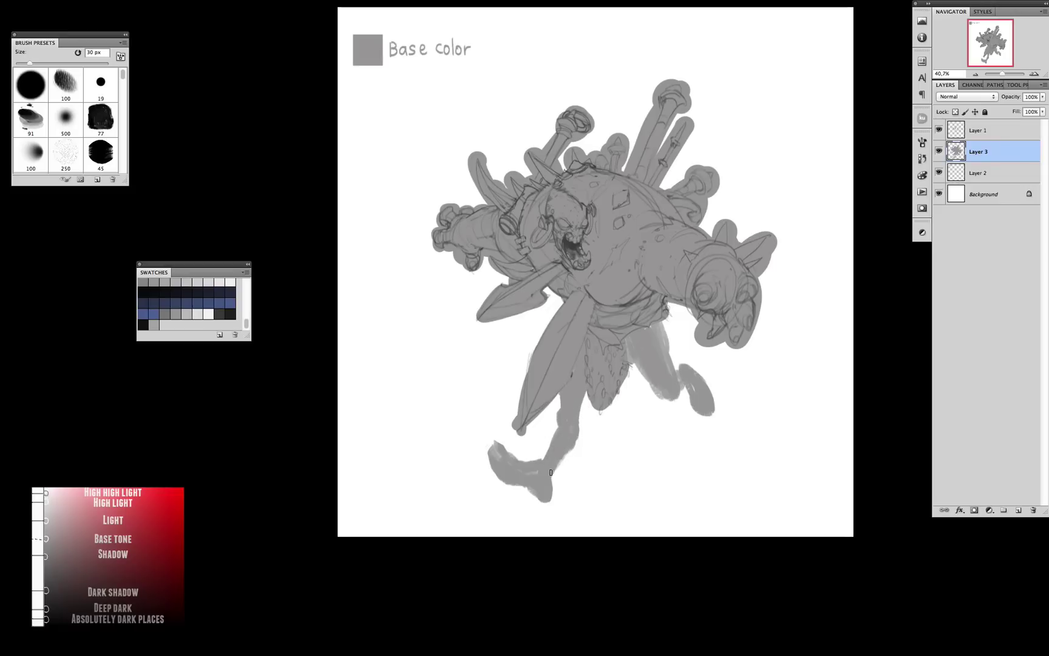
key("bracketright")
key("l")
mouse_move(471, 422)
left_mouse_down()
mouse_move(563, 513)
mouse_move(563, 471)
mouse_move(597, 490)
left_mouse_up()
key("ctrl+t")
key("Return")
key("ctrl+d")
key("b")
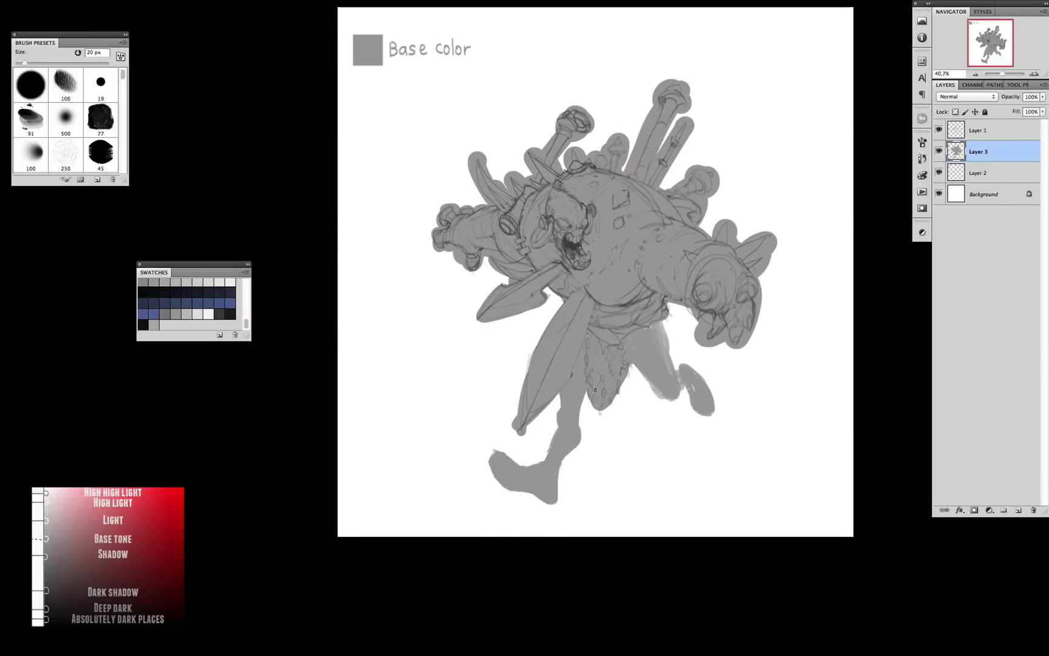
- Reshape the lower foot's silhouette into a more vertical, blocky form
key("bracketright")
key("bracketright")
key("bracketright")
mouse_move(506, 447)
left_mouse_down()
mouse_move(553, 484)
mouse_move(536, 438)
mouse_move(562, 528)
left_mouse_up()
key("l")
key("b")
- Lasso the bent rear leg's silhouette and transform it to swing outward from the body
key("l")
left_click_drag(631, 331, 643, 341)
key("ctrl+t")
left_click_drag(750, 316, 747, 351)
key("Return")
key("ctrl+d")
key("b")
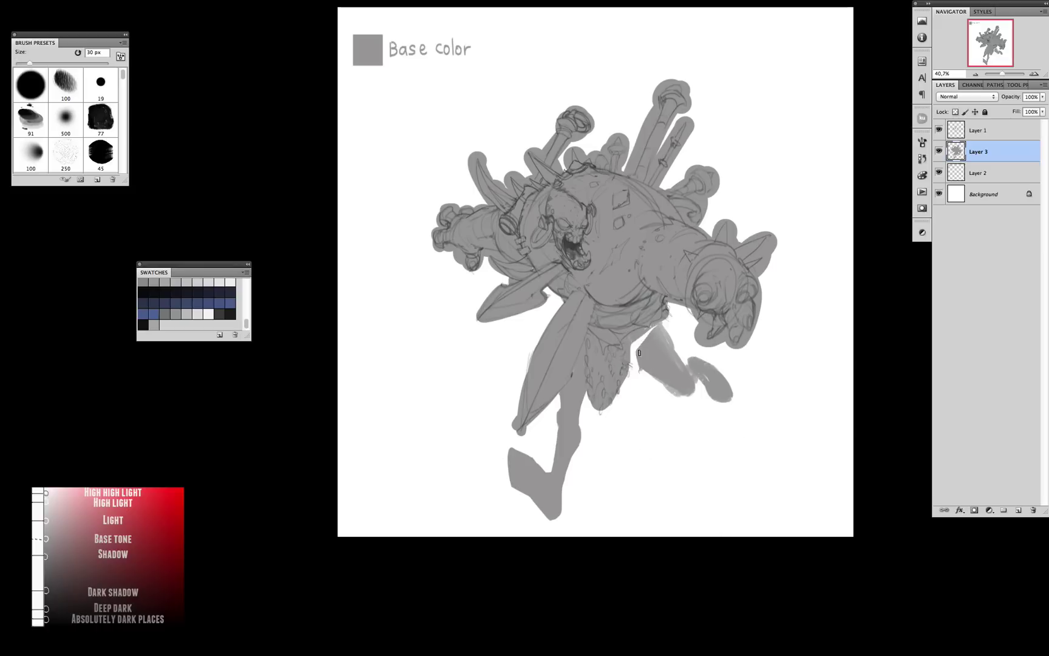
- Fill the gap between the hips and the bent leg, and connect the thigh, knee and foot with base grey
mouse_move(634, 328)
left_mouse_down()
mouse_move(656, 361)
mouse_move(659, 325)
left_mouse_up()
key("bracketright")
key("bracketright")
mouse_move(691, 363)
left_mouse_down()
mouse_move(635, 364)
mouse_move(647, 405)
mouse_move(669, 427)
mouse_move(657, 400)
left_mouse_up()
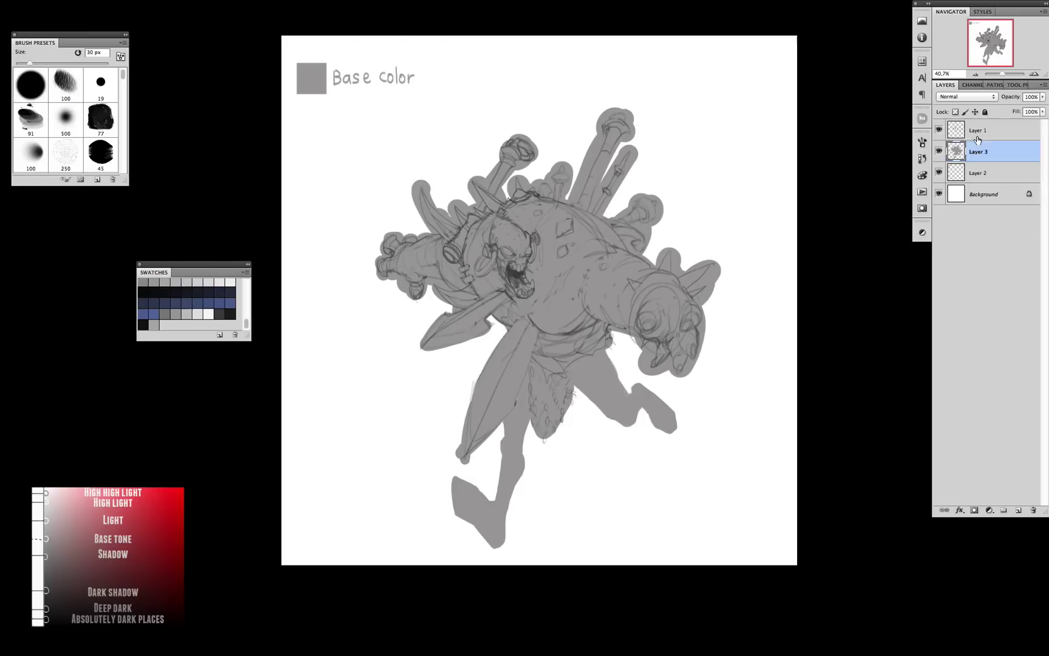
- Pick a lighter grey and add a swatch labelled "Light 1" beneath the base colour swatch on its layer
key("F12")
left_click(450, 322)
left_click(686, 306)
key("alt+bracketleft")
left_click_drag(313, 124, 331, 146)
key("bracketleft")
key("bracketleft")
key("bracketleft")
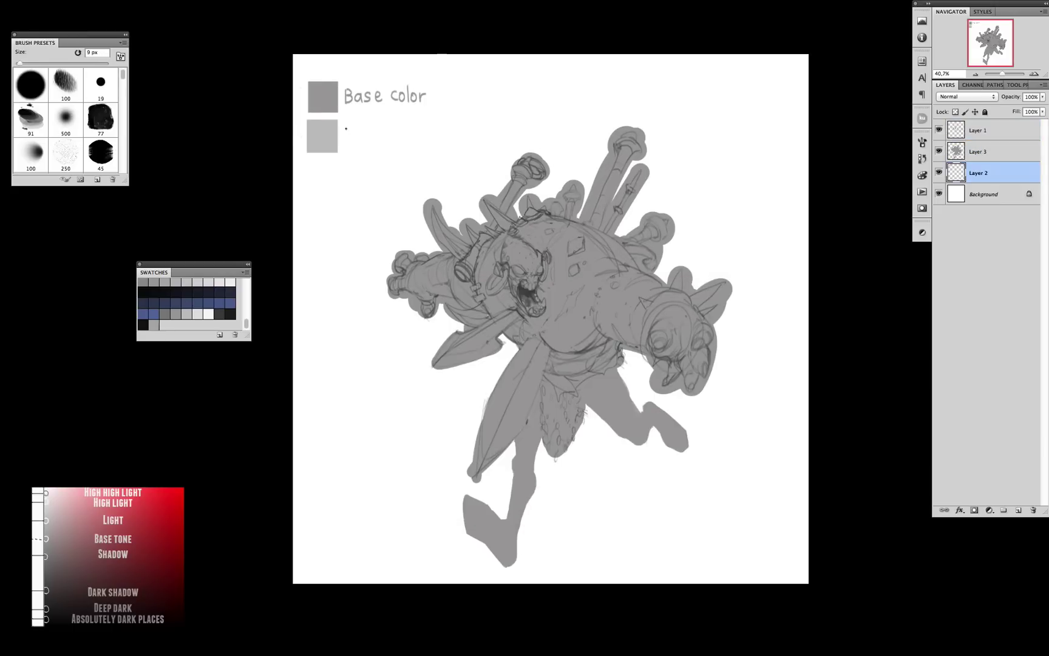
left_click_drag(394, 126, 395, 139)
- Pick a darker grey and fill a square swatch with it beneath the light one
key("F12")
left_click(703, 311)
key("m")
left_click_drag(308, 157, 343, 192)
key("alt+BackSpace")
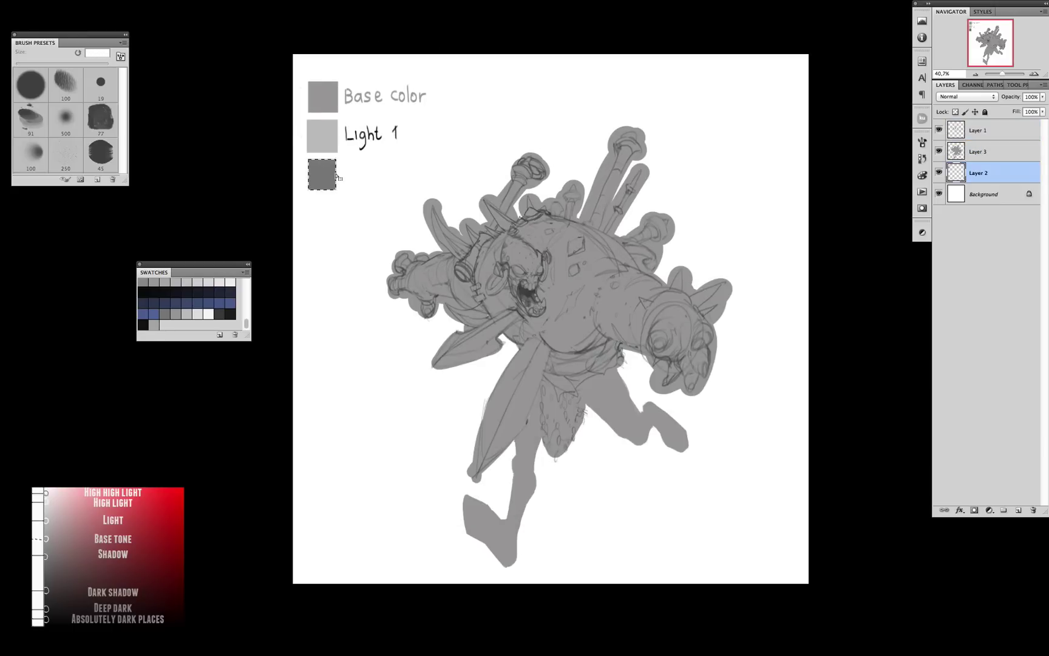
- Sketch jagged notches into the large blade and draw contour lines on both legs
scroll(737, 473, "up", 2)
key("alt+bracketright")
key("alt+bracketright")
left_click_drag(404, 240, 431, 337)
key("bracketleft")
key("bracketleft")
key("bracketleft")
scroll(459, 416, "down", 1)
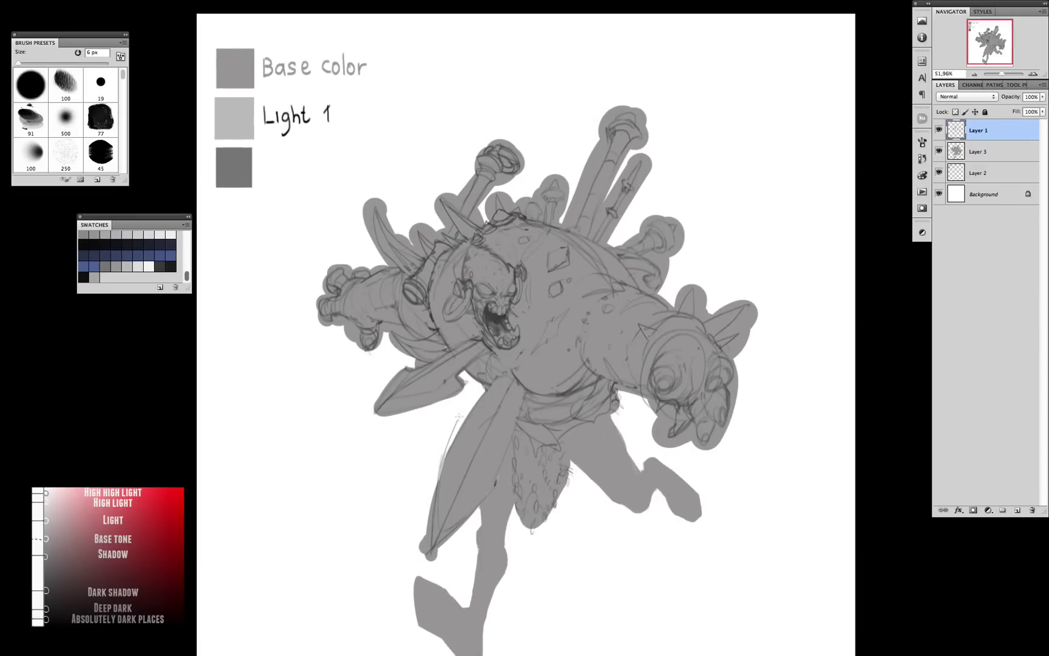
left_click_drag(459, 417, 481, 284)
key("alt+bracketleft")
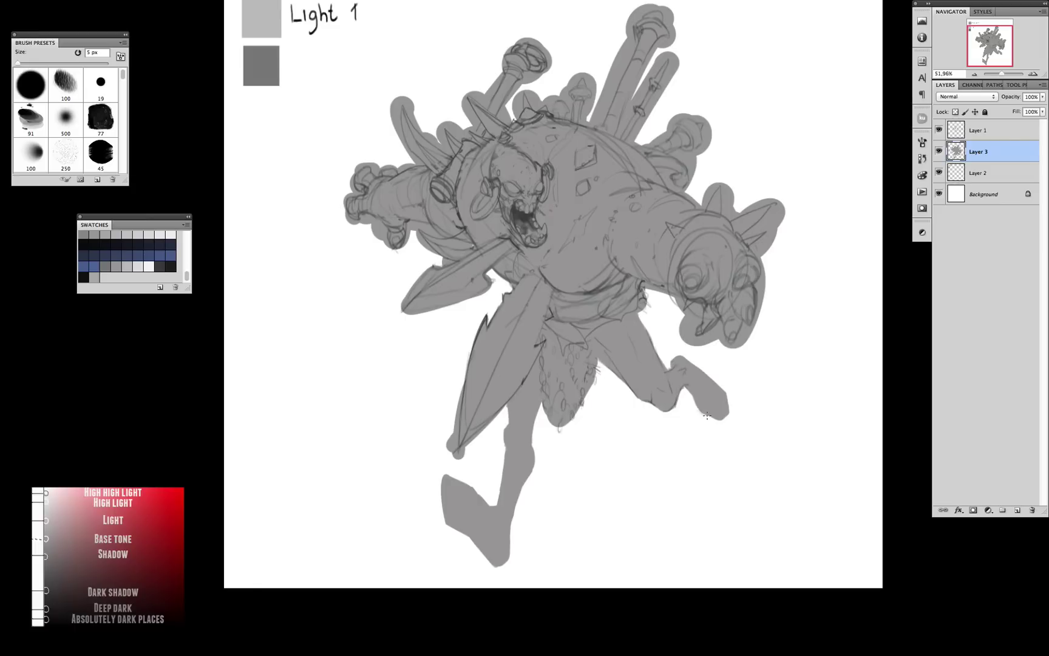
left_click_drag(483, 520, 521, 425)
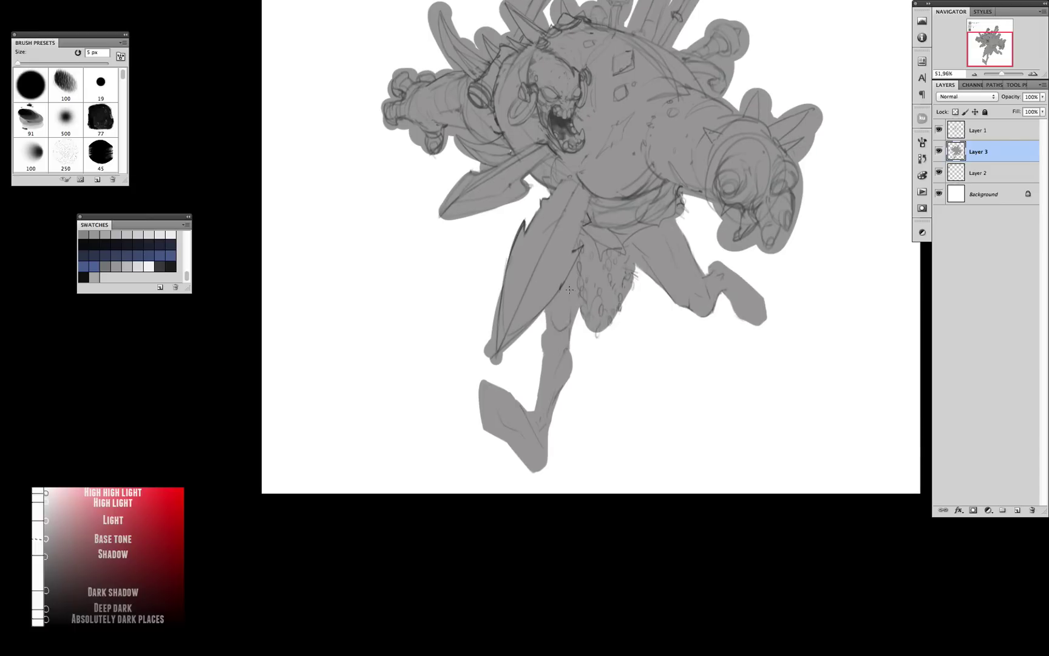
- Label the dark grey swatch "Shadow 1" on the swatch layer
key("bracketright")
key("bracketright")
key("bracketright")
key("bracketright")
key("bracketright")
key("bracketright")
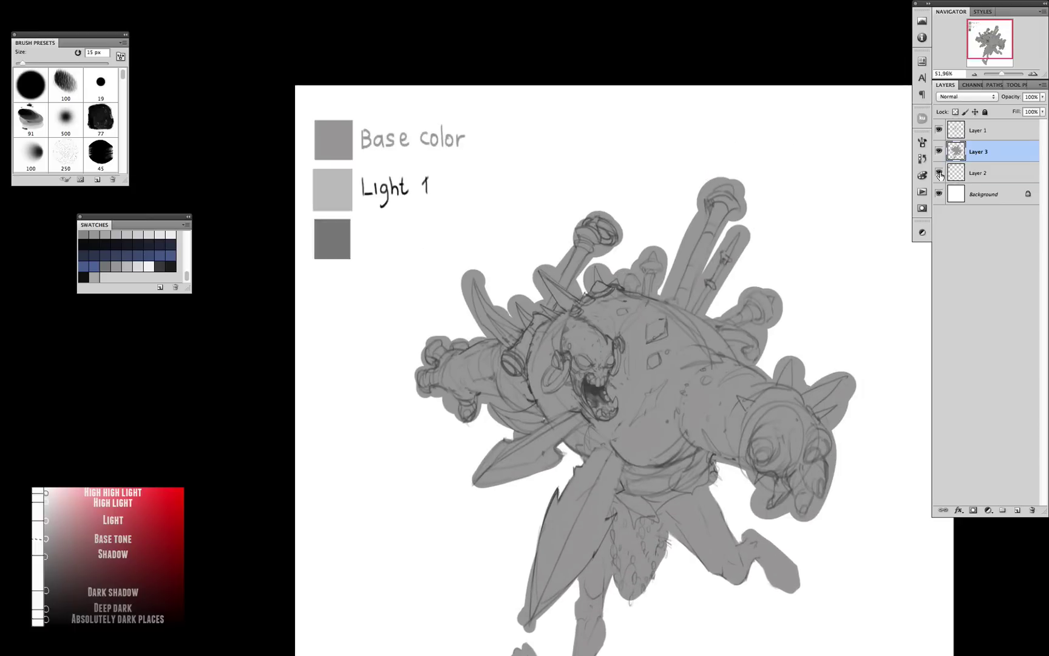
key("alt+bracketleft")
left_click_drag(391, 238, 430, 234)
- Draw the foot's toes and sketch three small flying blades beside the creature on the line-art layer
key("alt+bracketright")
key("alt+bracketright")
key("bracketleft")
key("bracketleft")
left_click_drag(504, 356, 433, 415)
left_click_drag(496, 368, 478, 402)
key("bracketleft")
mouse_move(546, 302)
left_mouse_down()
mouse_move(808, 365)
mouse_move(788, 269)
mouse_move(768, 339)
left_mouse_up()
- Create a new layer above the base grey silhouette and clip it to that silhouette for shading
scroll(745, 348, "up", 3)
key("alt+bracketleft")
key("ctrl+shift+alt+n")
key("bracketright")
key("bracketright")
key("bracketright")
key("bracketright")
key("bracketright")
key("bracketright")
key("bracketright")
key("bracketright")
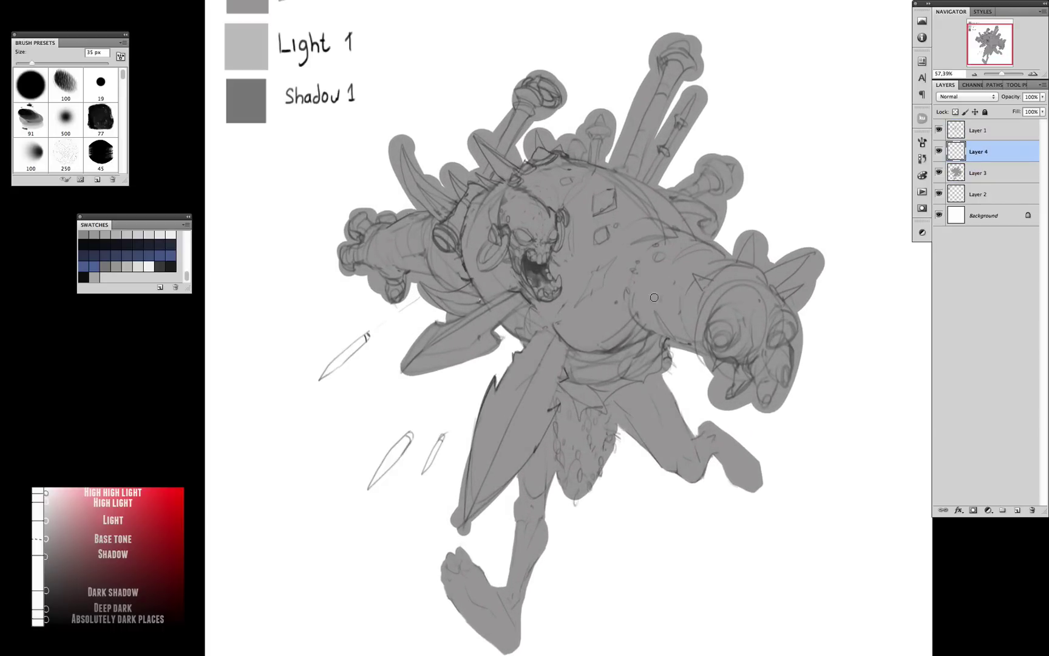
mouse_move(631, 337)
left_mouse_down()
mouse_move(642, 361)
mouse_move(757, 350)
left_mouse_up()
scroll(642, 362, "down", 2)
key("bracketleft")
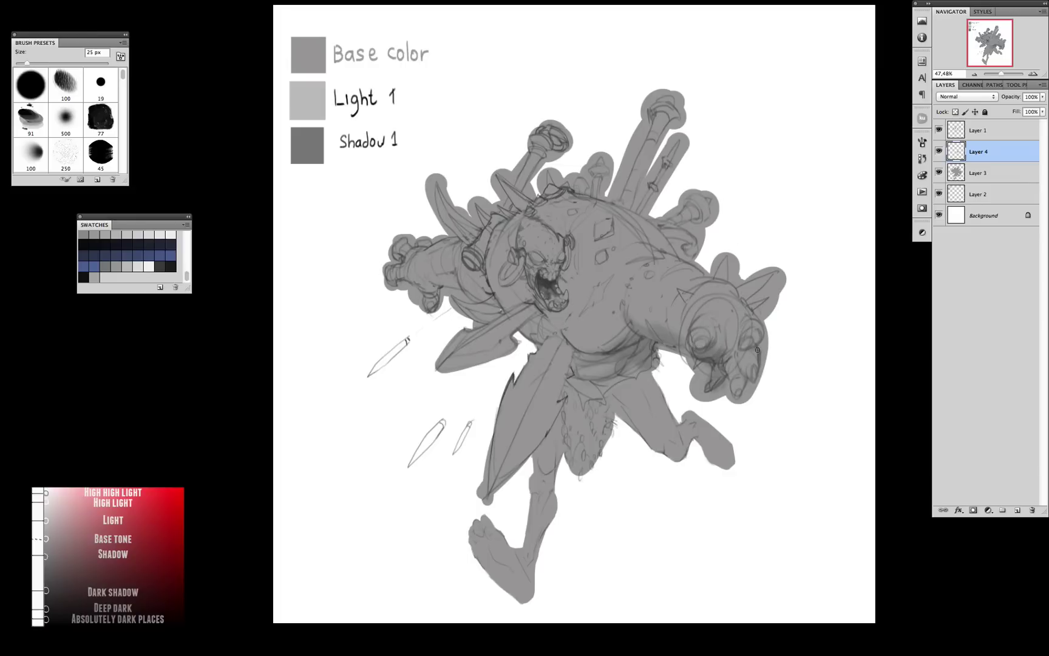
key("ctrl+alt+g")
- Paint the first shadow tone over the lower foot and the upper part of the extended leg
left_click_drag(561, 457, 535, 465)
left_click_drag(559, 410, 538, 459)
left_click_drag(529, 527, 480, 598)
left_click_drag(477, 522, 541, 556)
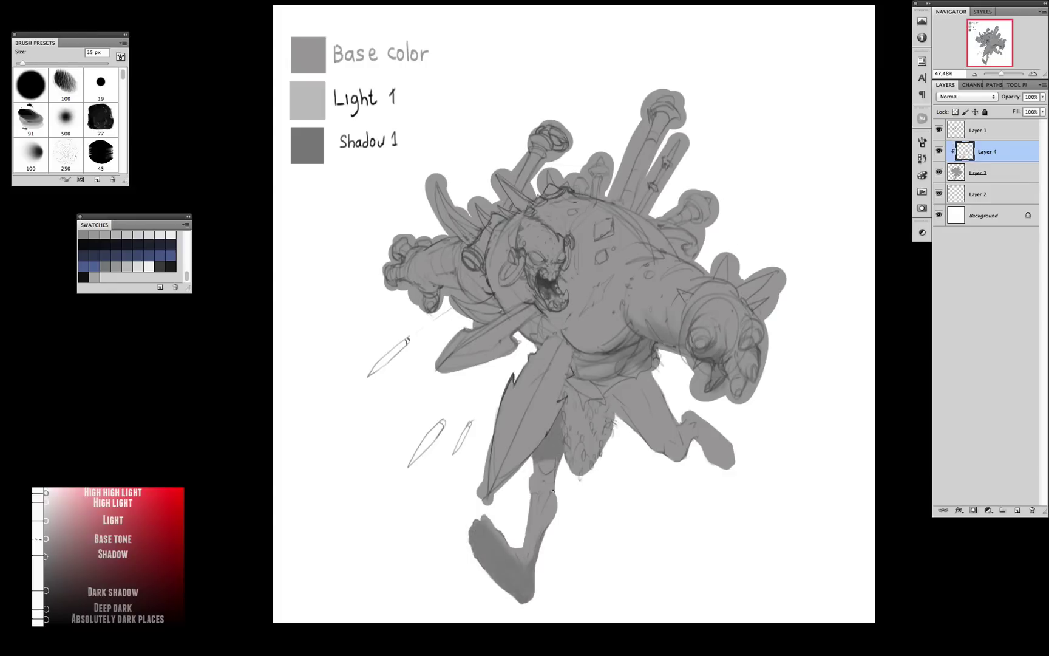
left_click_drag(549, 485, 553, 504)
- Paint the first shadow tone on the underside of the large near arm and on the chest beneath the head
key("bracketleft")
left_click_drag(669, 294, 676, 304)
scroll(676, 303, "up", 2)
key("bracketleft")
left_click_drag(549, 331, 531, 389)
scroll(554, 329, "up", 1)
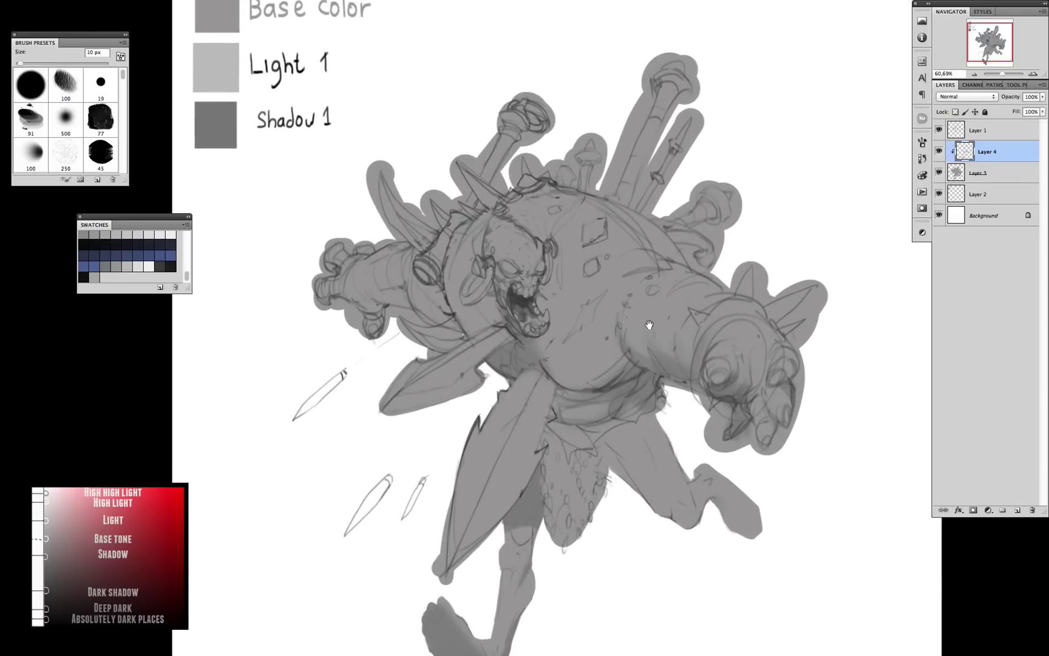
- Paint soft shadow patches over the large blade hanging in front of the extended leg
key("bracketright")
key("bracketright")
key("bracketright")
key("bracketright")
key("bracketright")
left_click_drag(474, 319, 518, 244)
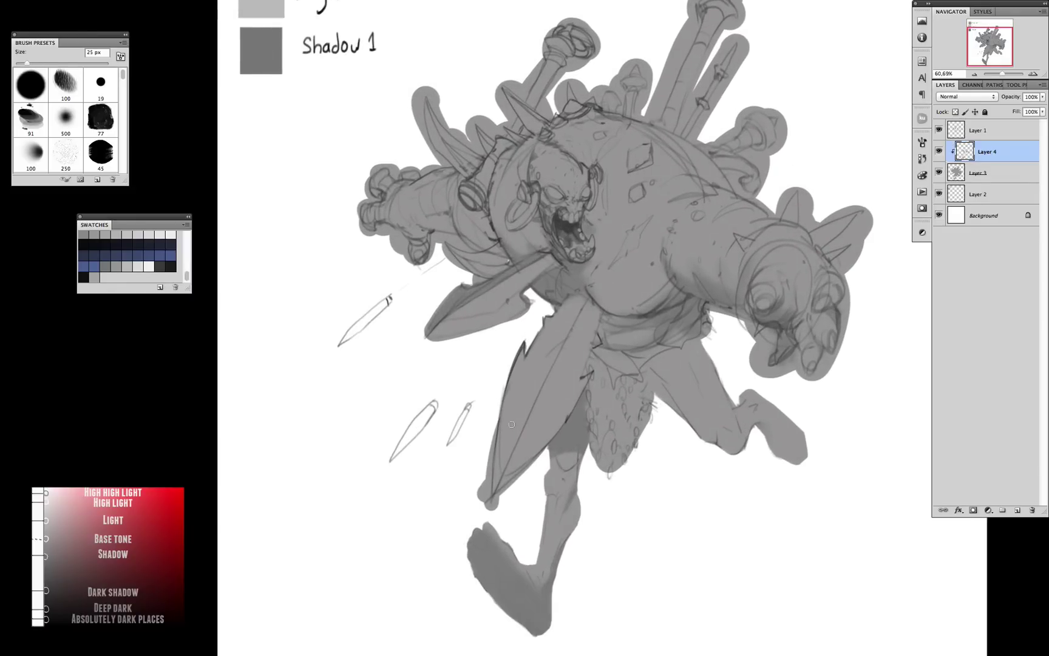
left_click_drag(522, 372, 499, 477)
left_click_drag(530, 419, 565, 439)
left_click_drag(546, 340, 490, 426)
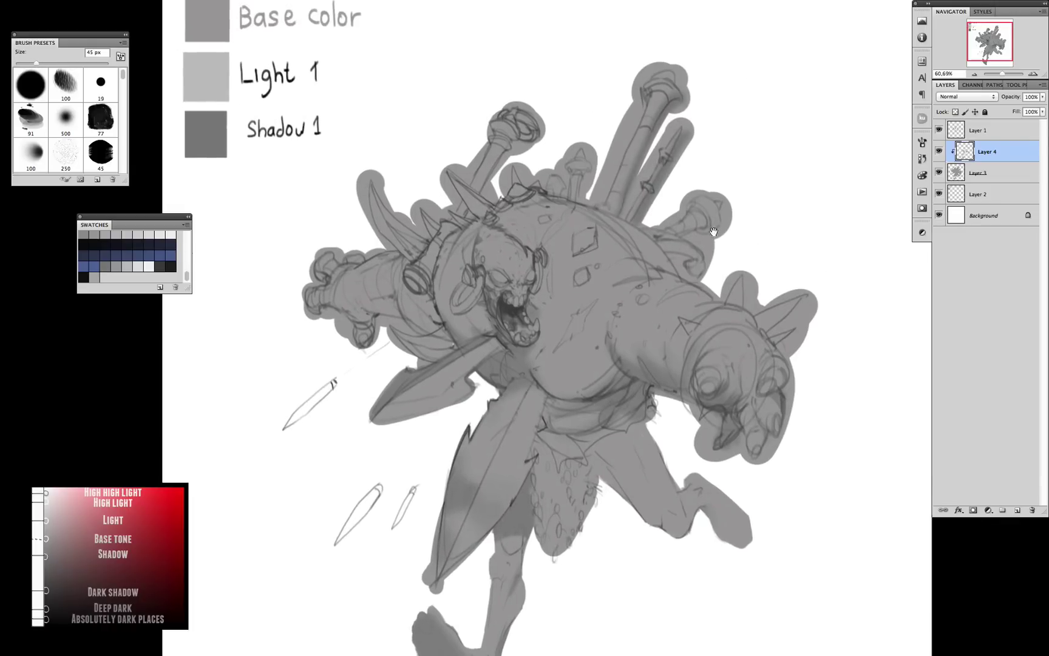
- Paint the shadow tone along the far outstretched arm, from the hand to the shoulder
key("bracketleft")
key("bracketleft")
key("bracketleft")
key("bracketleft")
key("bracketleft")
key("bracketright")
key("bracketright")
key("bracketright")
key("bracketright")
key("bracketright")
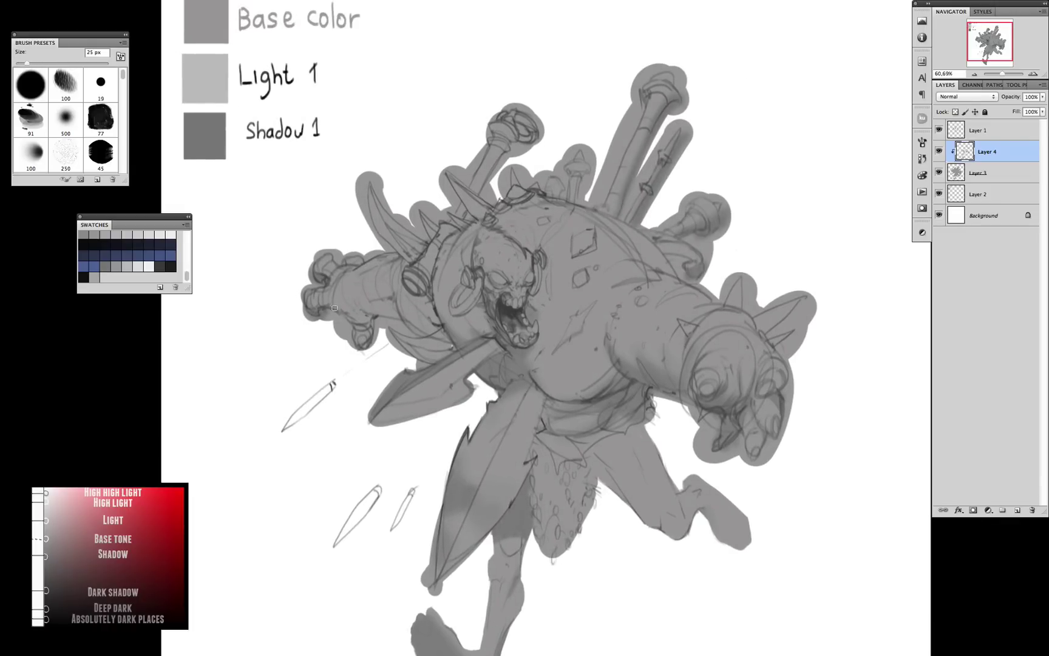
mouse_move(316, 301)
left_mouse_down()
mouse_move(371, 322)
mouse_move(428, 282)
left_mouse_up()
- Shade the pointed plates below the far arm and the bone end at the far shoulder
key("bracketleft")
key("bracketleft")
key("bracketleft")
key("bracketleft")
left_click_drag(389, 362, 447, 347)
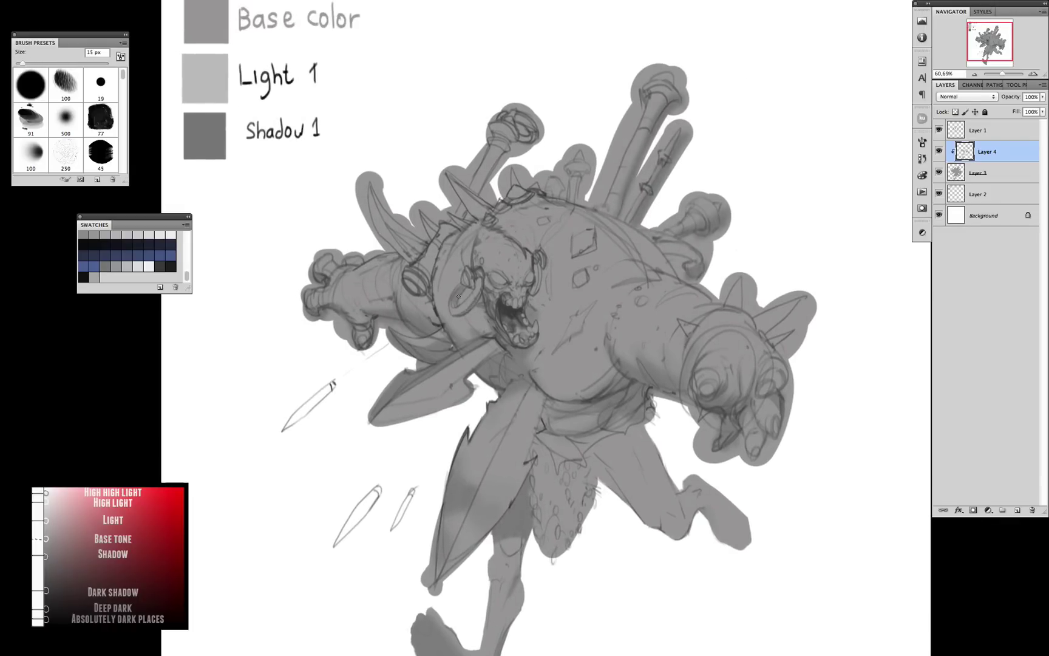
left_click_drag(452, 285, 419, 249)
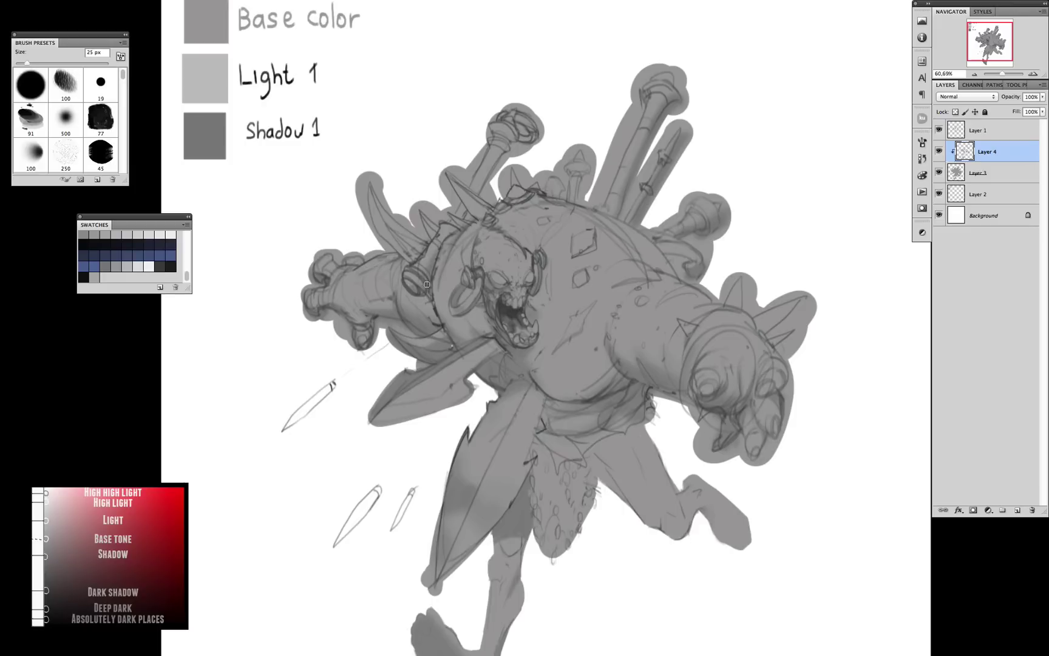
- Shade the bone behind the head, the short bone on the back and the curved horn above the far arm
left_click_drag(479, 194, 522, 134)
left_click_drag(562, 195, 586, 155)
key("bracketright")
left_click_drag(371, 191, 392, 297)
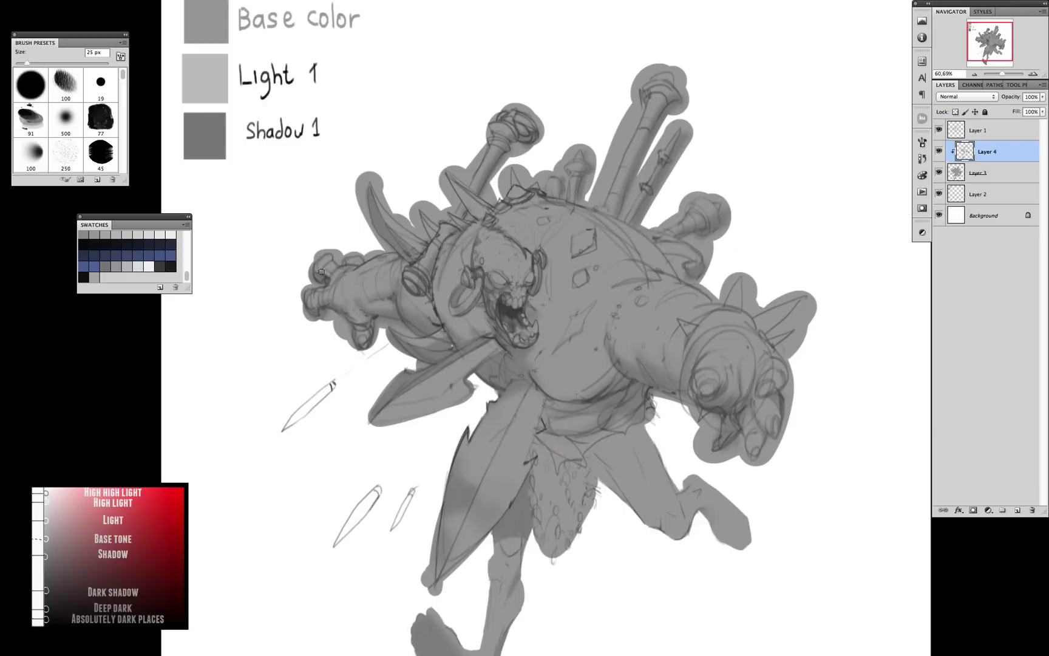
scroll(321, 272, "down", 2)
key("bracketright")
- Model the long bones rising from the back with shadow and light tones
left_click_drag(398, 148, 503, 245)
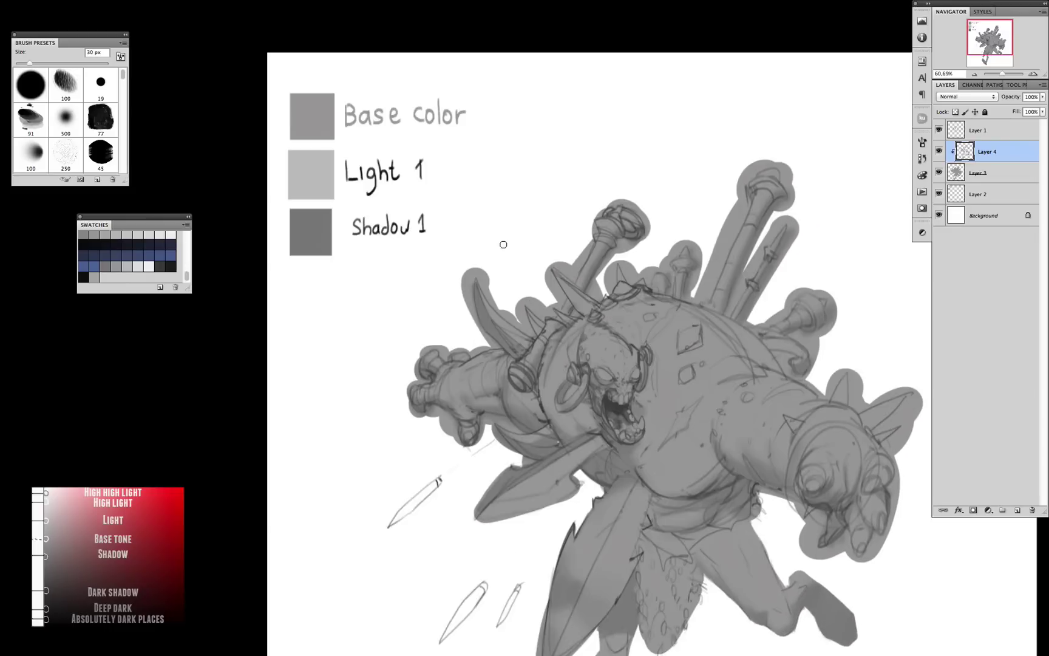
scroll(503, 245, "down", 2)
scroll(504, 244, "right", 3)
scroll(547, 231, "up", 2)
key("bracketleft")
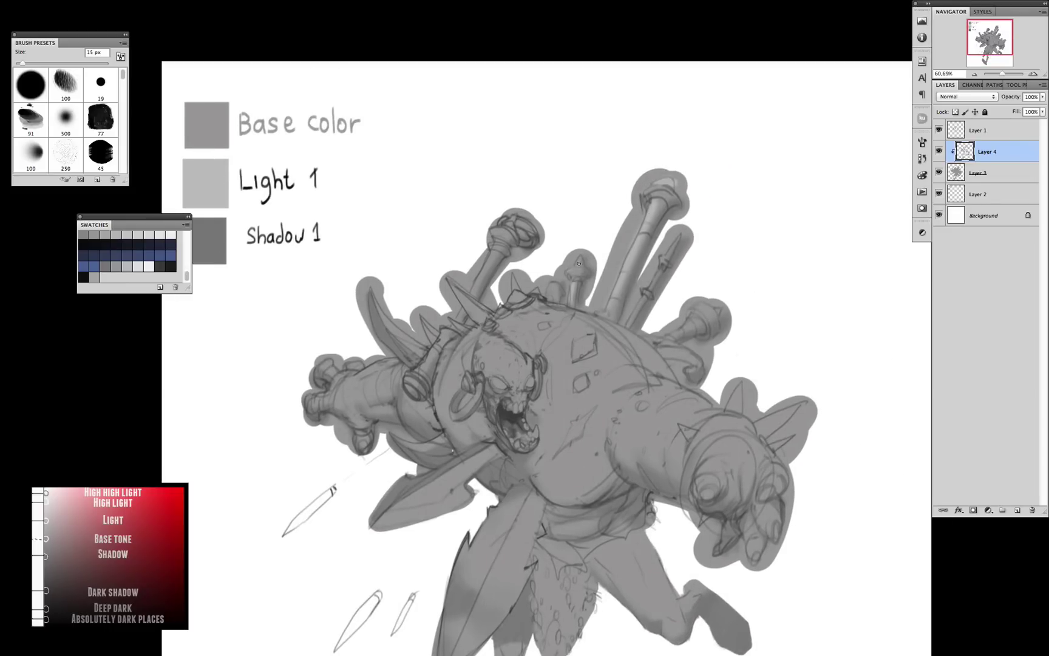
scroll(674, 227, "up", 1)
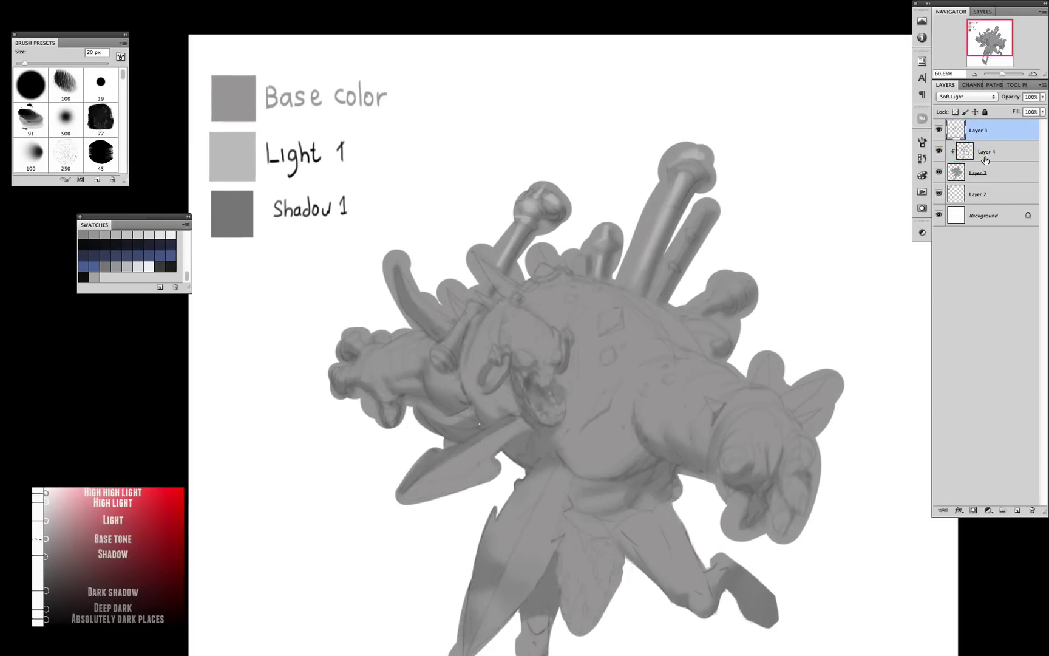
- Lighten the far forearm and darken the line-art layer by lowering its Lightness in a Hue/Saturation adjustment
key("bracketleft")
left_click_drag(436, 338, 394, 365)
scroll(442, 340, "down", 2)
key("ctrl+u")
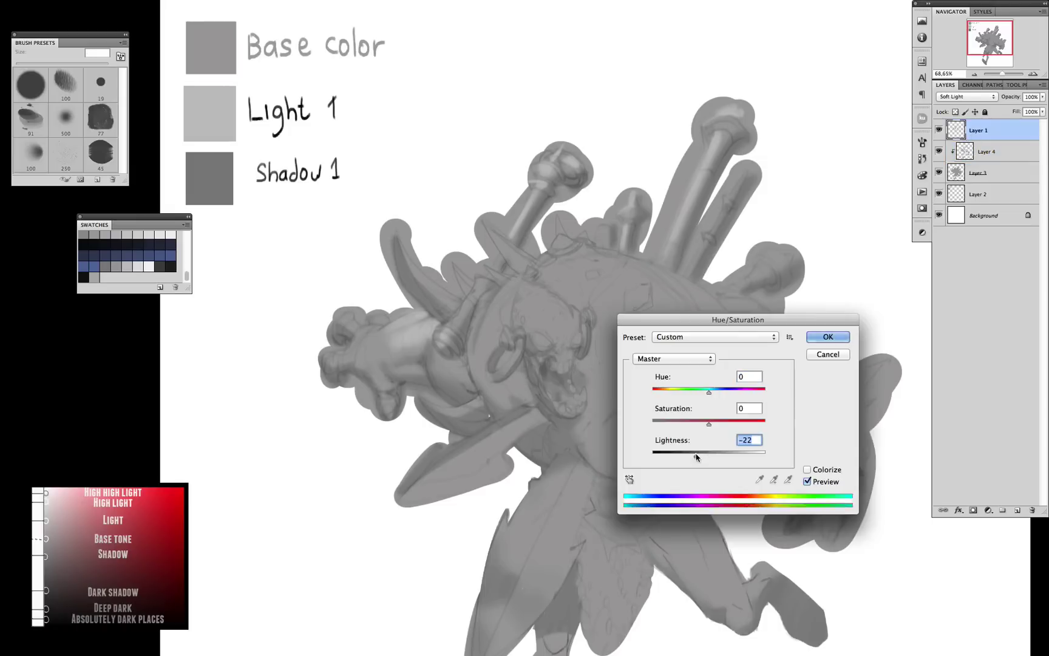
key("Return")
- Paint light tones on the curved horn and the bone crossing the far shoulder on the clipped shading layer
key("bracketright")
mouse_move(439, 231)
left_mouse_down()
mouse_move(401, 285)
mouse_move(486, 328)
left_mouse_up()
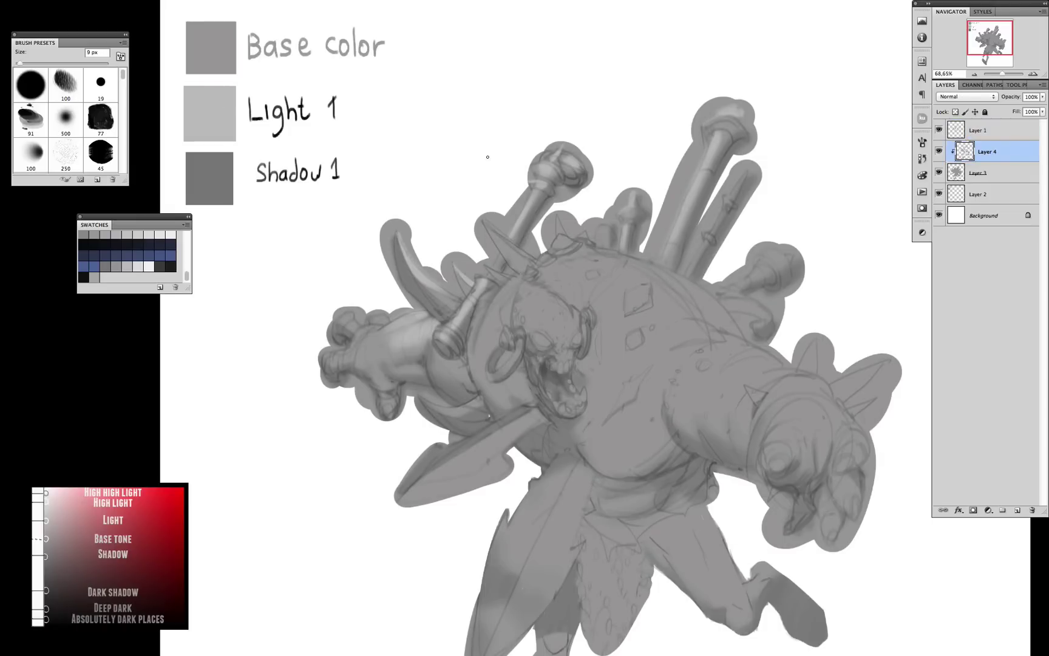
left_click_drag(495, 258, 502, 269)
- Select the lower half of the side blade beneath the far arm and paint the light tone inside it
scroll(549, 333, "down", 3)
scroll(550, 333, "left", 2)
left_click_drag(550, 333, 537, 401)
key("b")
left_click_drag(467, 419, 537, 398)
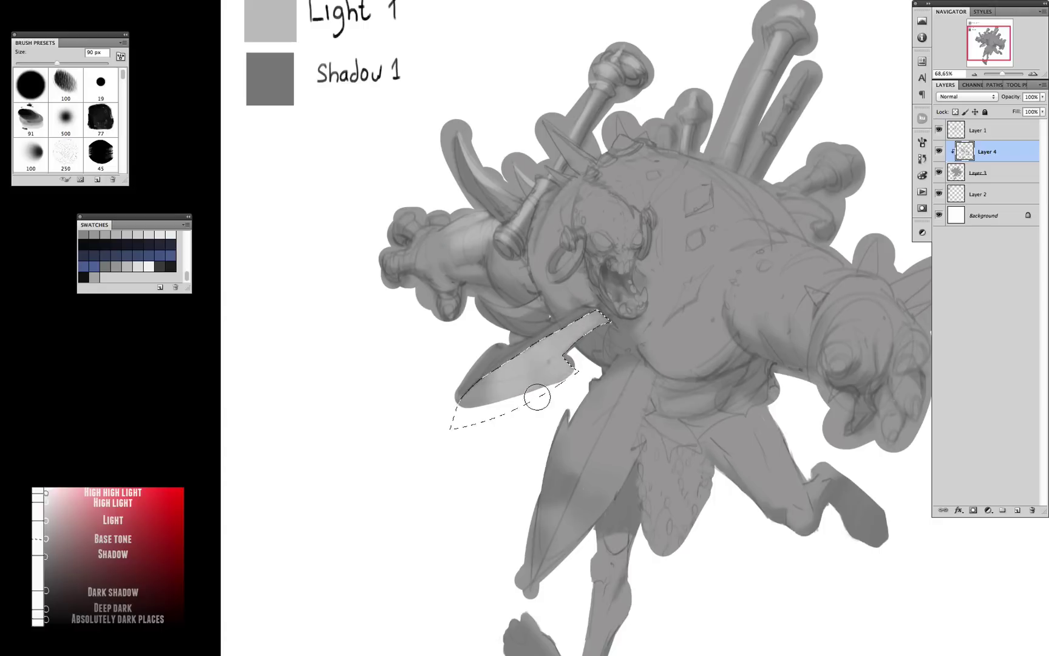
- Paint light tones on the curved horn, the smaller spike beside it and the large earring
scroll(407, 311, "up", 2)
key("bracketright")
key("bracketright")
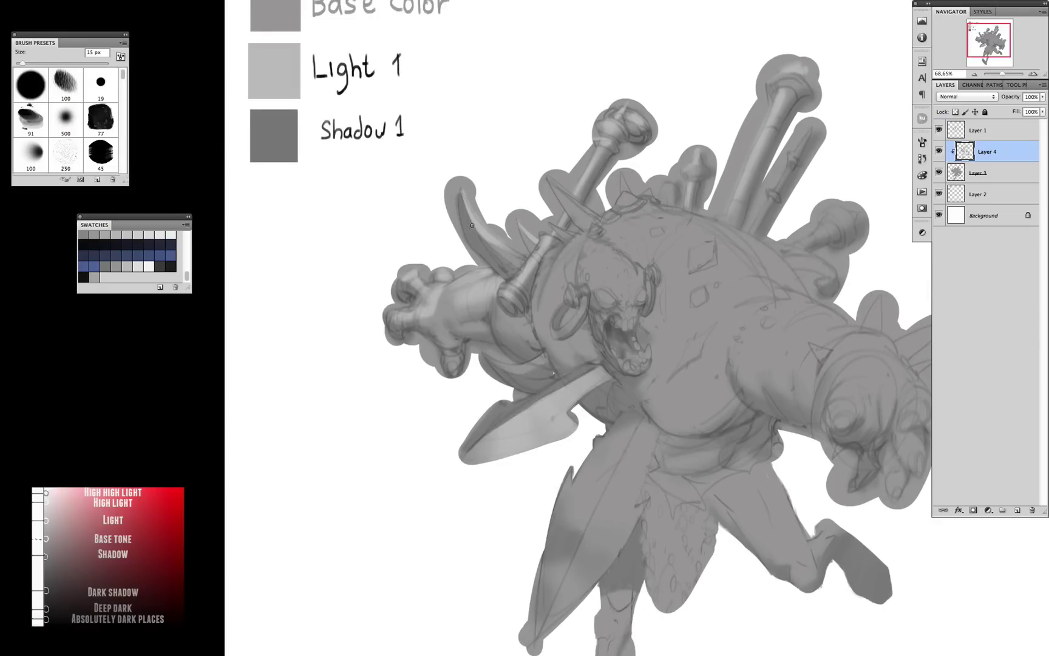
scroll(437, 310, "right", 1)
scroll(541, 329, "up", 3)
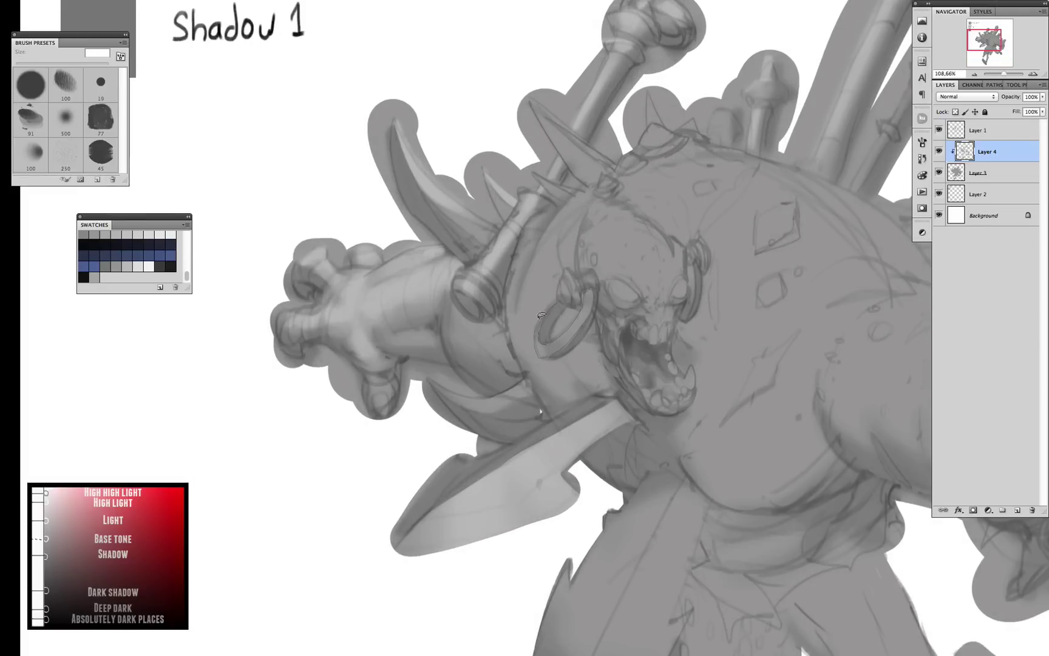
- Add a pale grey swatch beside "Light 1" on the swatch layer and label it "High Light 1"
scroll(540, 316, "down", 3)
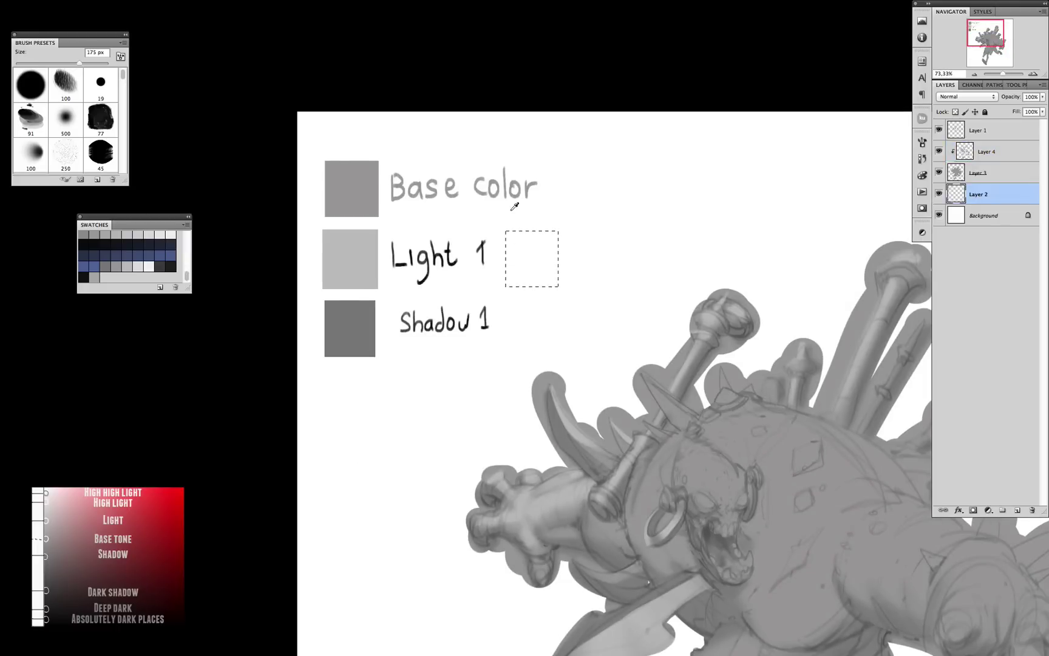
key("alt+BackSpace")
left_click_drag(569, 252, 610, 262)
scroll(608, 364, "right", 1)
- Add a near-white swatch beside the "High Light 1" label and label it "High Light 2"
left_click_drag(567, 227, 671, 278)
key("m")
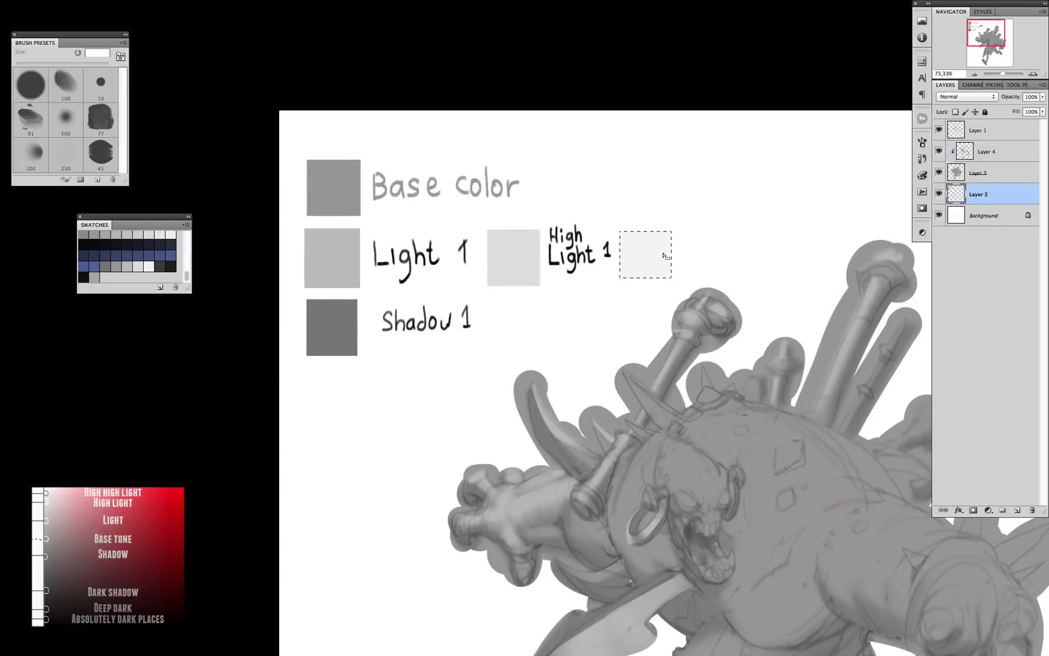
key("ctrl+d")
key("b")
scroll(682, 245, "down", 1)
- Add a darker grey swatch beneath "Shadow 1" and label it "Dark Shadow"
key("m")
left_click_drag(317, 351, 368, 403)
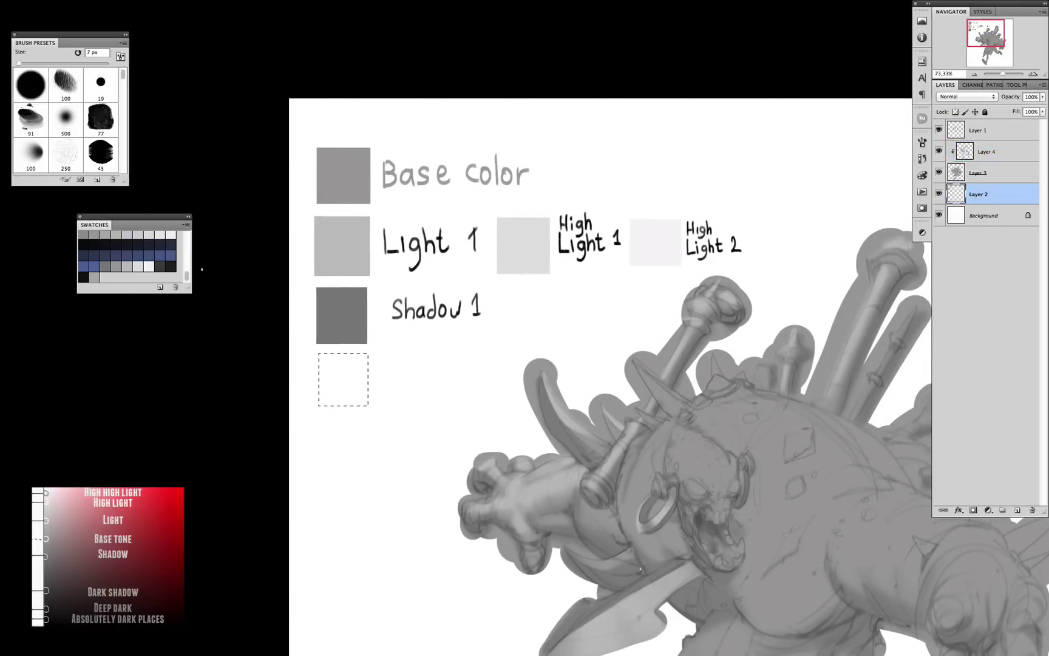
key("alt+BackSpace")
key("ctrl+d")
key("b")
key("bracketleft")
key("bracketleft")
mouse_move(379, 362)
left_mouse_down()
mouse_move(380, 378)
mouse_move(422, 389)
left_mouse_up()
- Add two near-black swatches beneath "Dark Shadow" and label them "Deep Shadow" and "Very Dark Shadow"
key("m")
mouse_move(320, 405)
left_mouse_down()
mouse_move(367, 448)
mouse_move(399, 428)
mouse_move(413, 441)
left_mouse_up()
key("alt+BackSpace")
key("ctrl+d")
key("b")
key("alt+BackSpace")
key("ctrl+d")
key("b")
mouse_move(320, 448)
left_mouse_down()
mouse_move(365, 487)
mouse_move(413, 490)
left_mouse_up()
- Return to the clipped shading layer and paint light tones on the monster's eyes and teeth
scroll(413, 489, "down", 2)
key("alt+bracketright")
key("alt+bracketright")
key("bracketright")
key("bracketright")
key("bracketright")
scroll(552, 328, "up", 3)
scroll(552, 329, "down", 1)
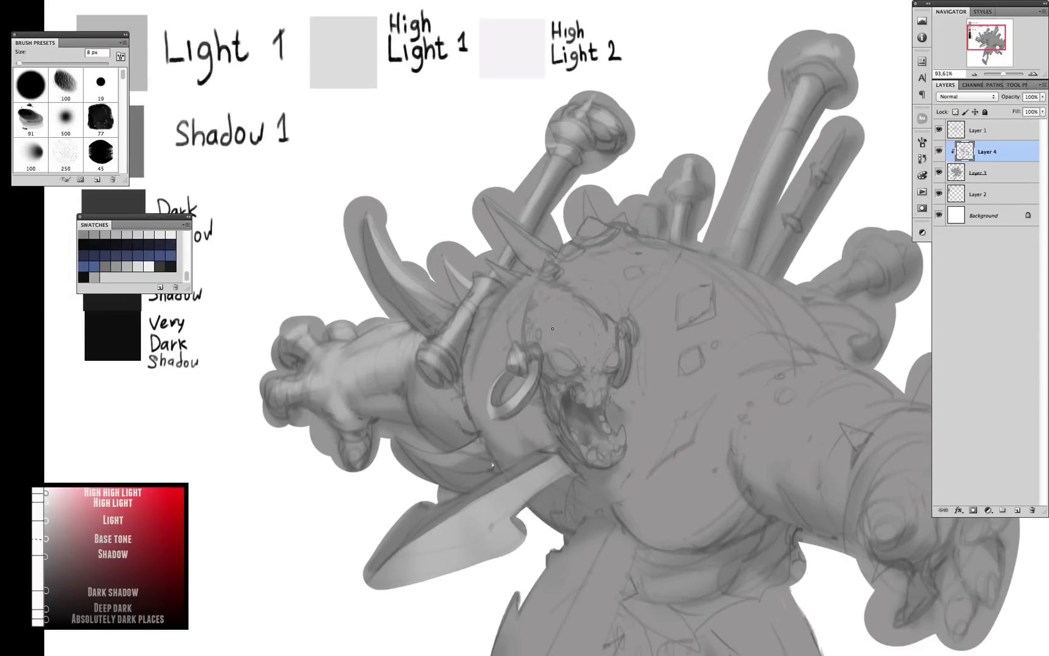
scroll(554, 363, "right", 2)
key("bracketleft")
key("bracketleft")
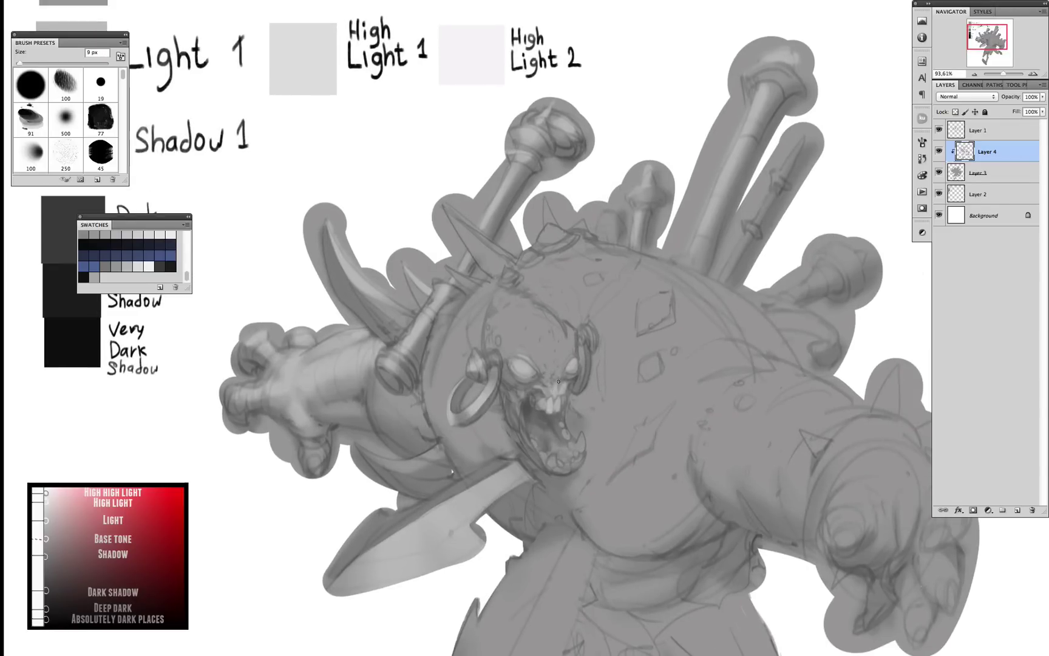
- Paint light tones over the skull and on the spikes above the head and shoulder
key("bracketright")
mouse_move(558, 382)
left_mouse_down()
mouse_move(522, 340)
mouse_move(535, 322)
mouse_move(504, 300)
mouse_move(547, 230)
mouse_move(553, 249)
left_mouse_up()
key("bracketright")
mouse_move(486, 208)
left_mouse_down()
mouse_move(447, 258)
mouse_move(447, 282)
left_mouse_up()
left_click_drag(558, 195, 544, 224)
scroll(379, 261, "down", 3)
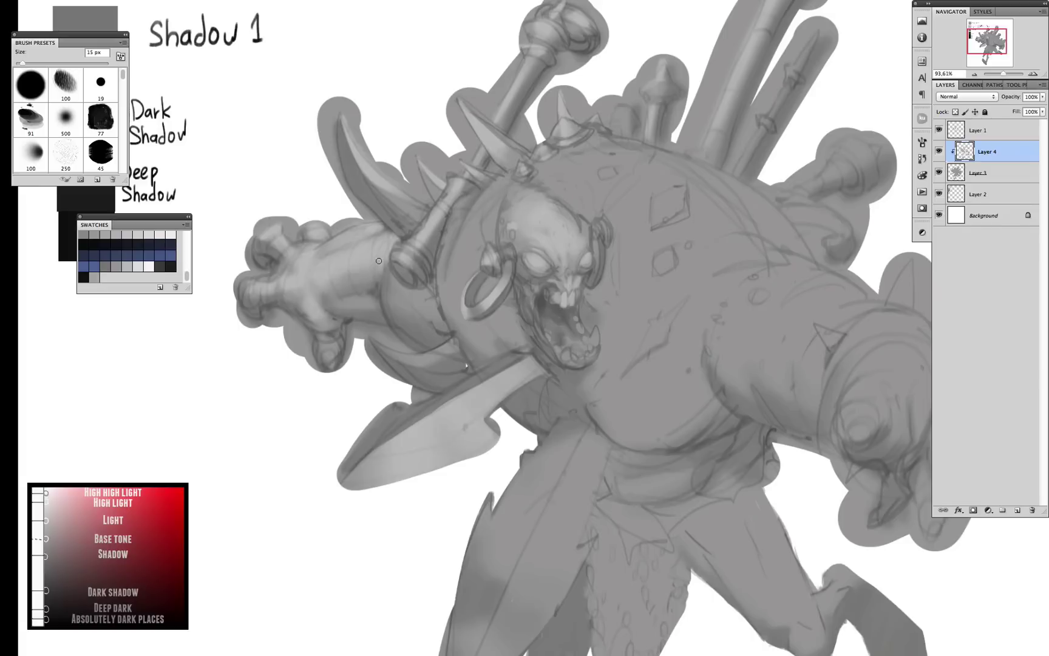
- Paint the light tone inside a selection of the large front blade's outer half, then clear the selection
key("ctrl+minus")
key("ctrl+shift+d")
key("bracketright")
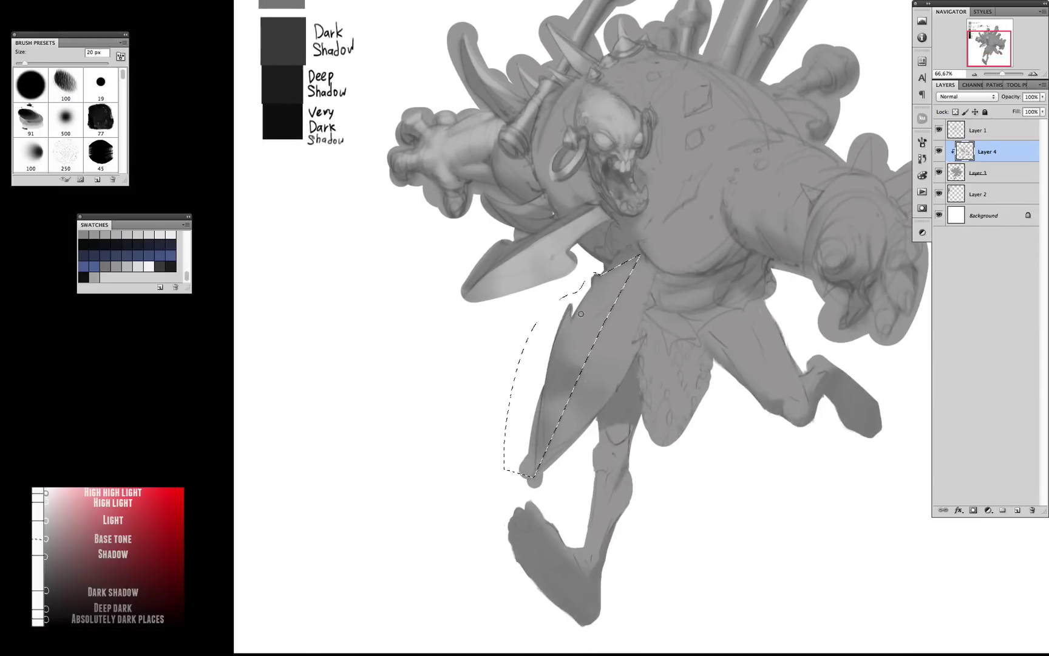
left_click_drag(582, 313, 556, 388)
left_click_drag(620, 270, 593, 353)
key("ctrl+d")
- Paint light tones on the front foot's toes, the shin and the knee
scroll(547, 365, "down", 3)
scroll(538, 454, "up", 1)
key("bracketleft")
key("bracketleft")
key("bracketleft")
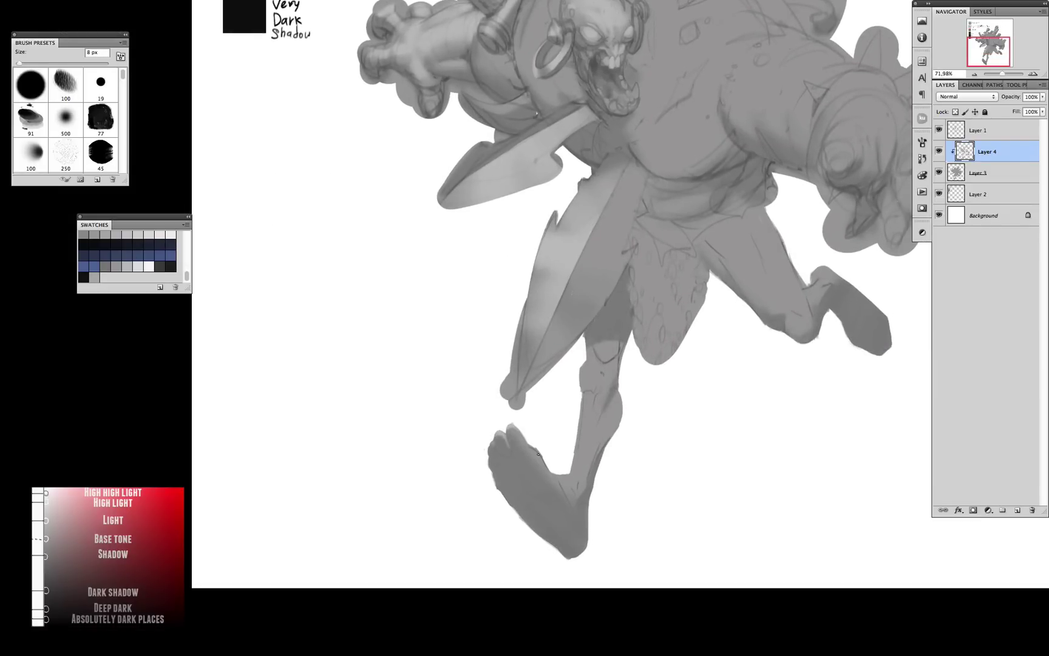
mouse_move(551, 467)
left_mouse_down()
mouse_move(583, 401)
mouse_move(610, 398)
mouse_move(592, 368)
mouse_move(610, 347)
left_mouse_up()
key("bracketright")
- Model the curved hook behind the near shoulder with light and shadow tones, selecting its inner area for shading
key("h")
mouse_move(589, 230)
left_mouse_down()
mouse_move(566, 305)
mouse_move(574, 328)
mouse_move(599, 315)
left_mouse_up()
key("bracketright")
key("bracketright")
key("bracketright")
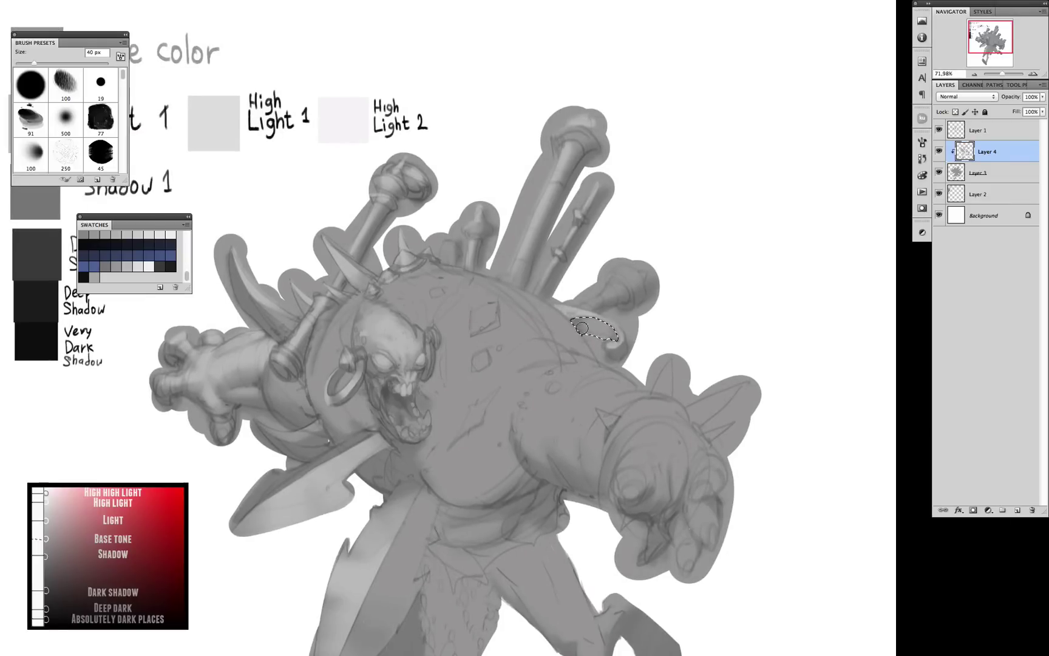
scroll(594, 314, "up", 3)
key("bracketleft")
key("bracketleft")
key("bracketleft")
key("bracketleft")
key("bracketleft")
key("bracketleft")
key("bracketleft")
key("bracketleft")
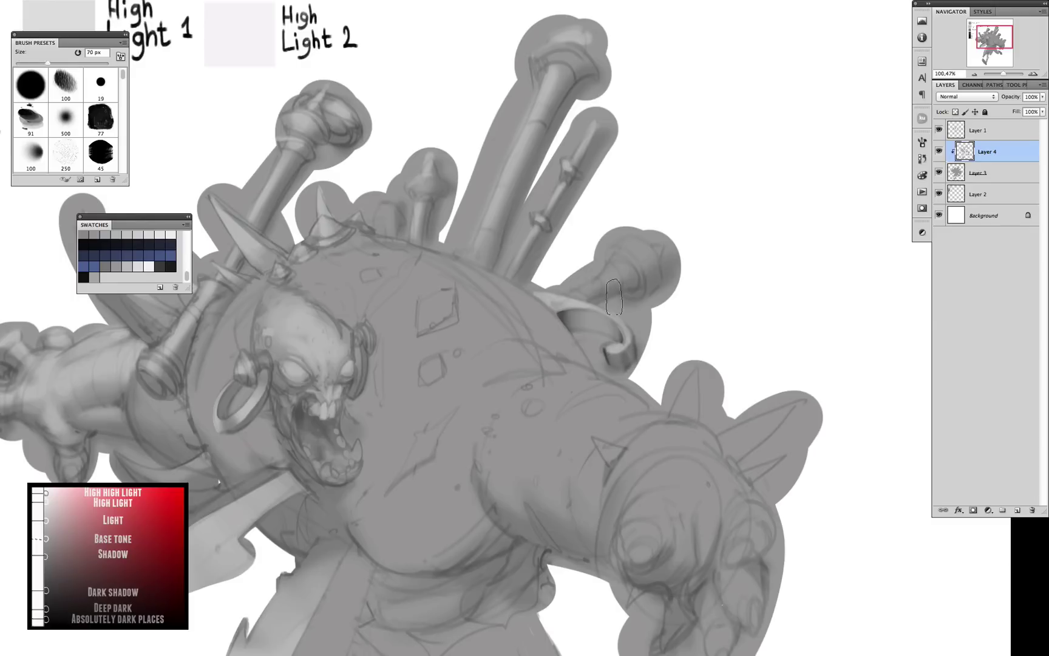
- Shade the round-ended bone beside the curved hook with light and shadow tones
scroll(611, 351, "up", 2)
scroll(670, 206, "down", 1)
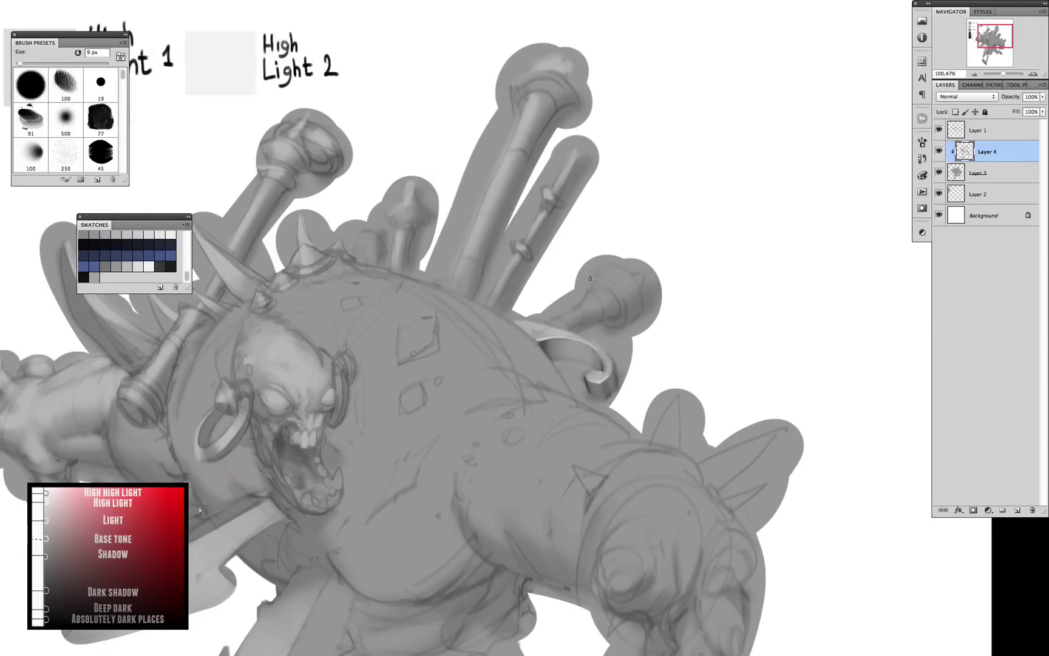
key("bracketright")
key("bracketright")
key("bracketright")
key("bracketright")
key("bracketright")
key("bracketright")
key("bracketleft")
key("bracketleft")
scroll(625, 296, "down", 4)
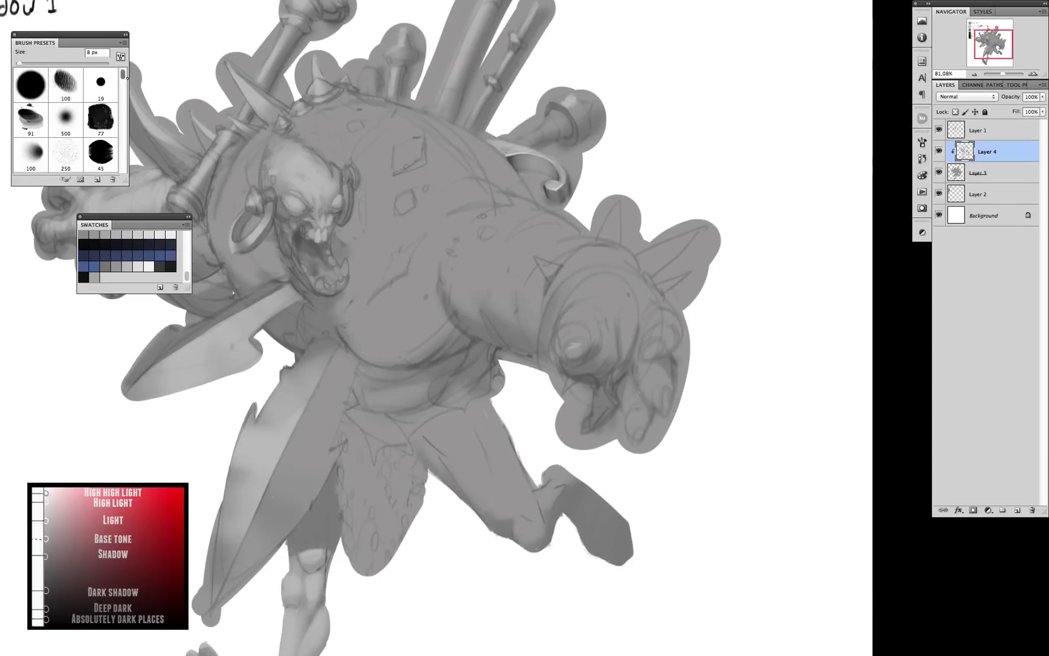
- Paint light on the large near hand and create a new layer above the clipped shading layer
key("period")
mouse_move(577, 340)
left_mouse_down()
mouse_move(583, 303)
mouse_move(619, 286)
left_mouse_up()
key("super+shift+alt+n")
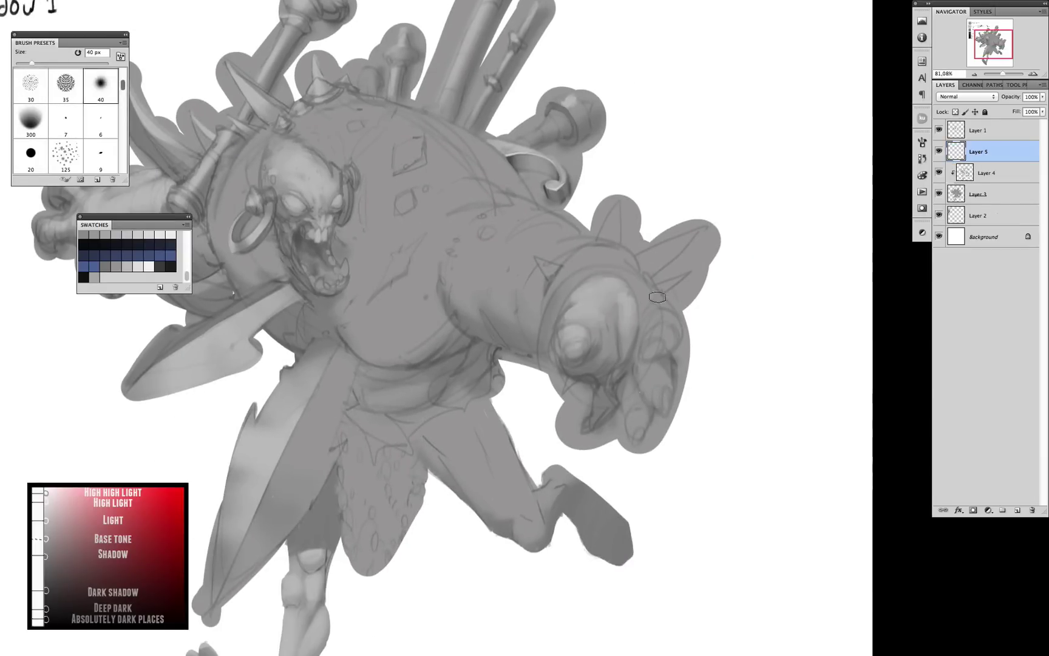
- Paint light tones on the near hand's wristband, knuckles and fingers on the new layer
mouse_move(671, 338)
left_mouse_down()
mouse_move(656, 288)
mouse_move(583, 270)
mouse_move(613, 255)
left_mouse_up()
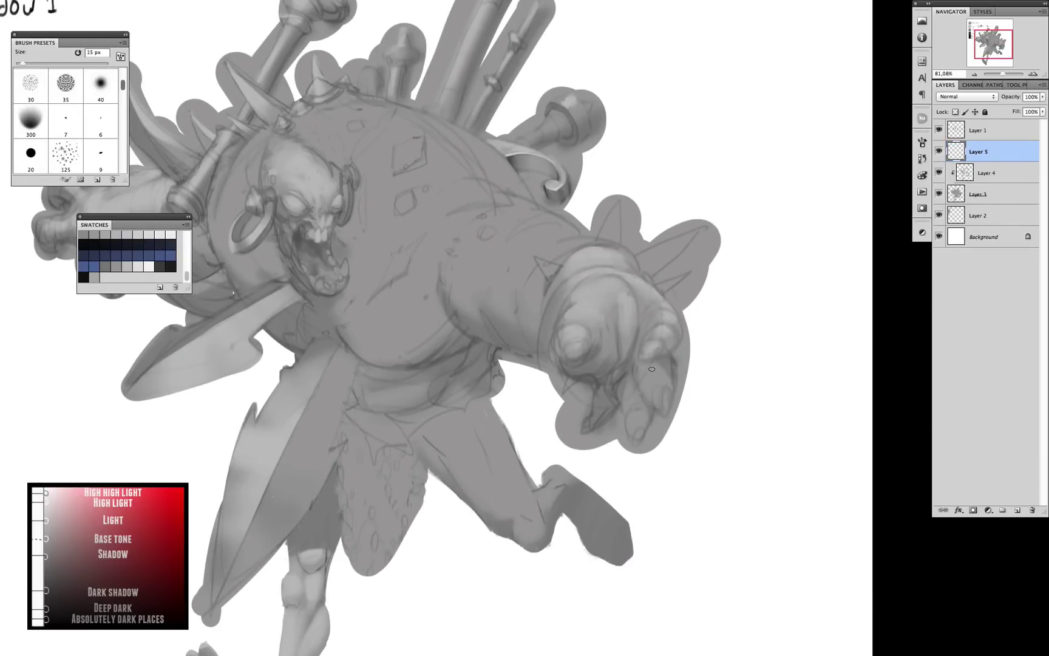
left_click_drag(656, 371, 666, 380)
key("bracketleft")
key("bracketleft")
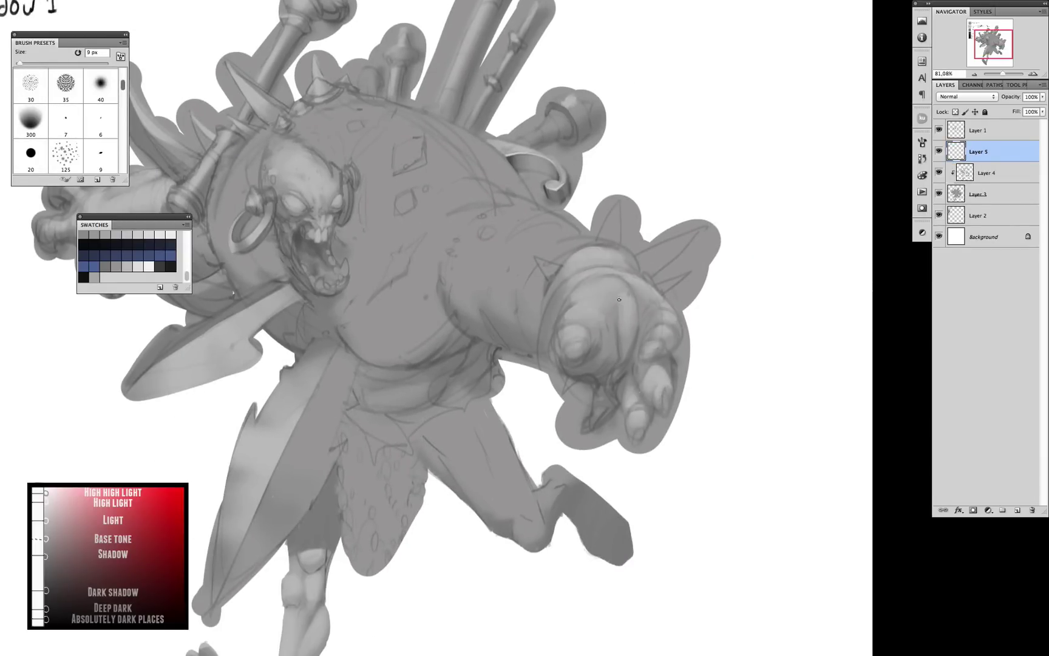
- Select everything except the spikes around the near wrist and paint broad light over the near shoulder and arm
key("l")
left_click_drag(540, 283, 550, 283)
mouse_move(598, 246)
left_mouse_down()
mouse_move(679, 200)
mouse_move(644, 255)
left_mouse_up()
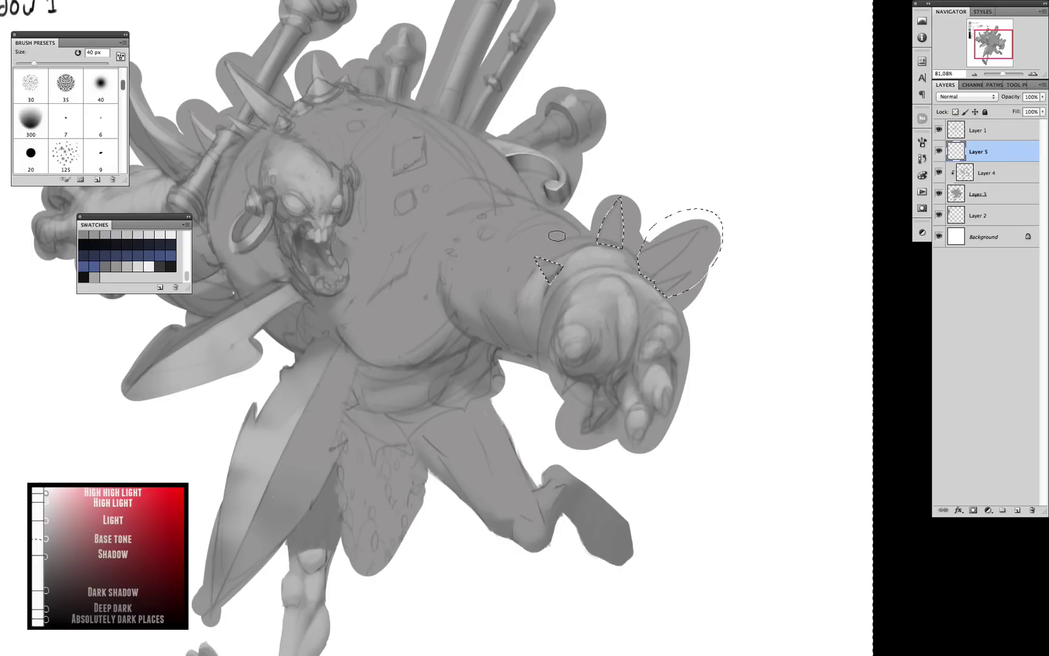
key("b")
key("bracketright")
key("bracketright")
key("bracketright")
key("bracketright")
key("bracketright")
key("bracketright")
key("bracketright")
mouse_move(481, 262)
left_mouse_down()
mouse_move(503, 321)
mouse_move(557, 330)
mouse_move(528, 209)
left_mouse_up()
key("bracketleft")
key("bracketleft")
key("bracketleft")
key("bracketleft")
key("bracketleft")
key("bracketleft")
key("ctrl+d")
- Paint light tones over the chest, belly, upper back and near arm
mouse_move(529, 276)
left_mouse_down()
mouse_move(468, 255)
mouse_move(450, 286)
mouse_move(469, 304)
mouse_move(443, 340)
left_mouse_up()
key("bracketright")
mouse_move(425, 255)
left_mouse_down()
mouse_move(498, 304)
mouse_move(524, 298)
mouse_move(486, 273)
mouse_move(577, 243)
mouse_move(547, 291)
left_mouse_up()
key("bracketleft")
mouse_move(571, 416)
left_mouse_down()
mouse_move(598, 319)
mouse_move(638, 316)
mouse_move(614, 342)
left_mouse_up()
key("bracketleft")
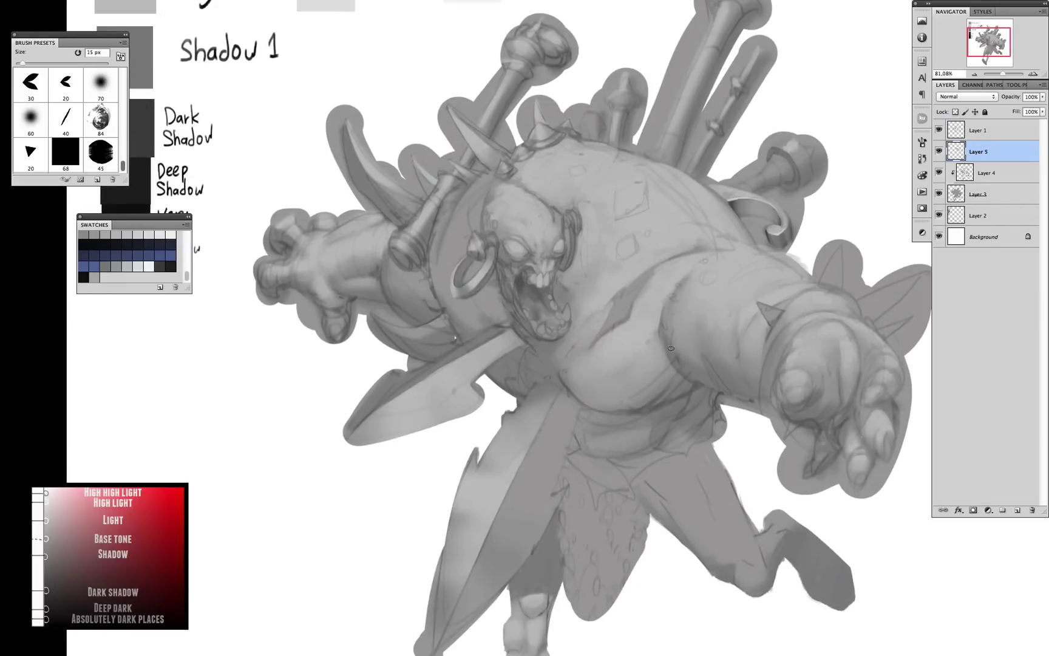
left_click_drag(683, 394, 668, 322)
left_click_drag(483, 429, 480, 541)
- Paint light tones on the handle at the far shoulder and the curved spikes around the far arm
key("bracketleft")
key("bracketleft")
left_click_drag(666, 62, 501, 462)
scroll(601, 340, "down", 5)
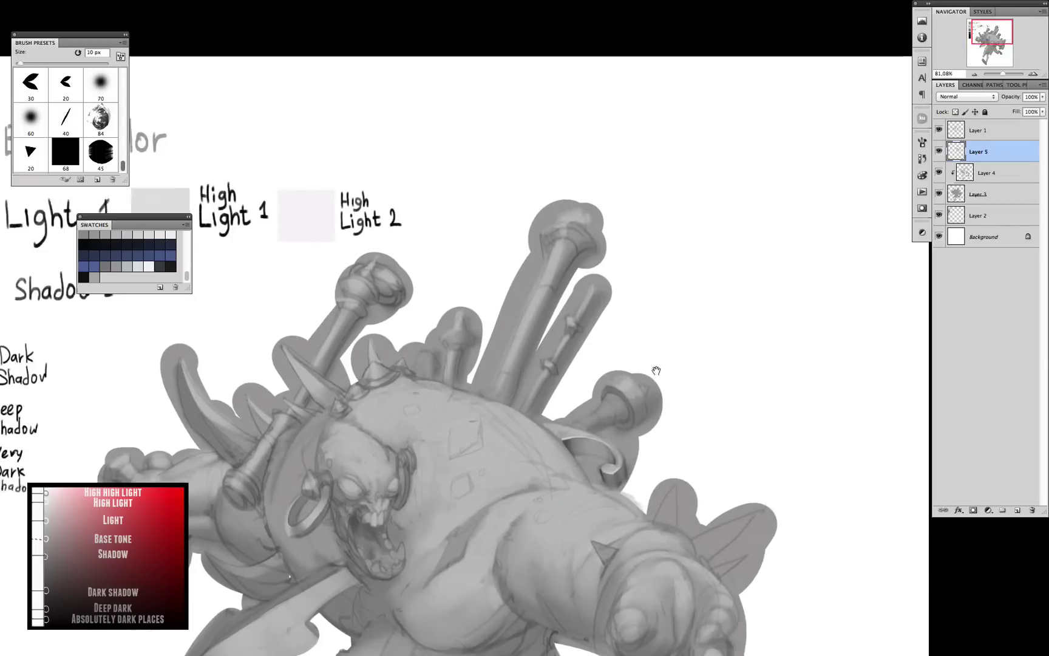
key("bracketright")
key("bracketright")
key("bracketright")
key("bracketright")
key("bracketright")
left_click_drag(326, 336, 476, 247)
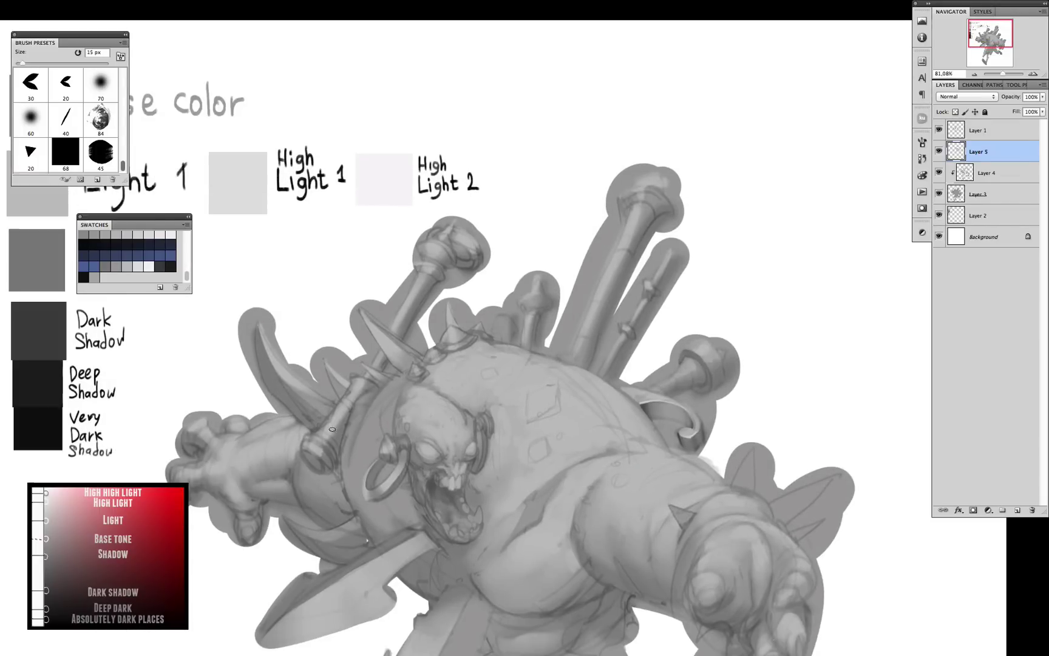
left_click_drag(333, 429, 372, 328)
left_click_drag(326, 372, 271, 282)
- Clip Layer 5 to the layer below and model the trailing foot with light and shadow tones
left_click_drag(753, 535, 729, 389)
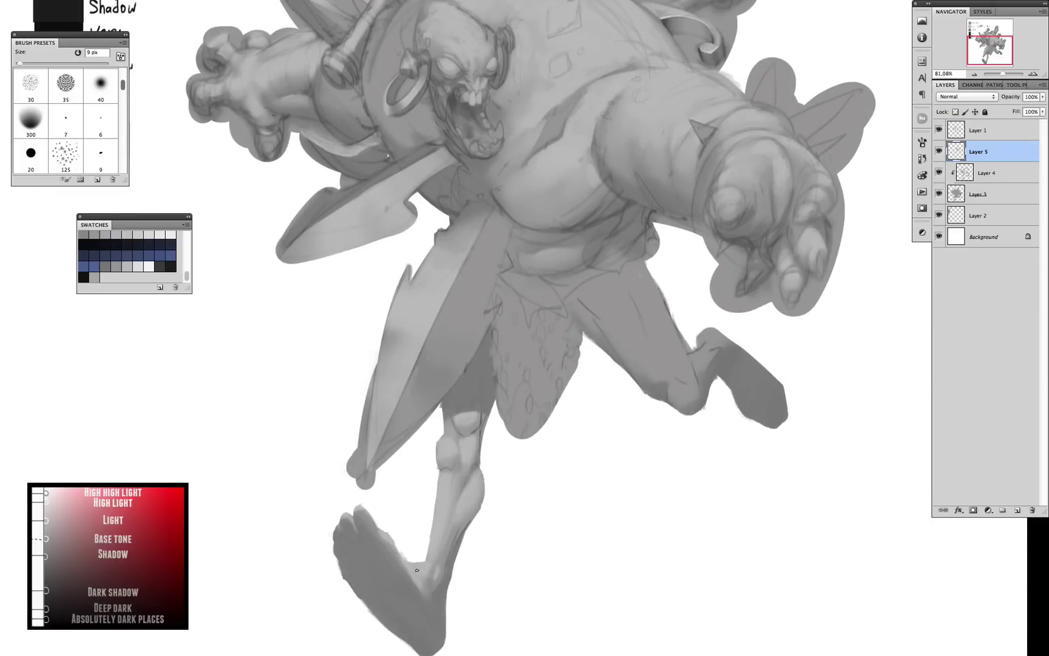
scroll(417, 570, "right", 4)
scroll(554, 393, "up", 3)
key("bracketright")
key("bracketright")
key("ctrl+alt+g")
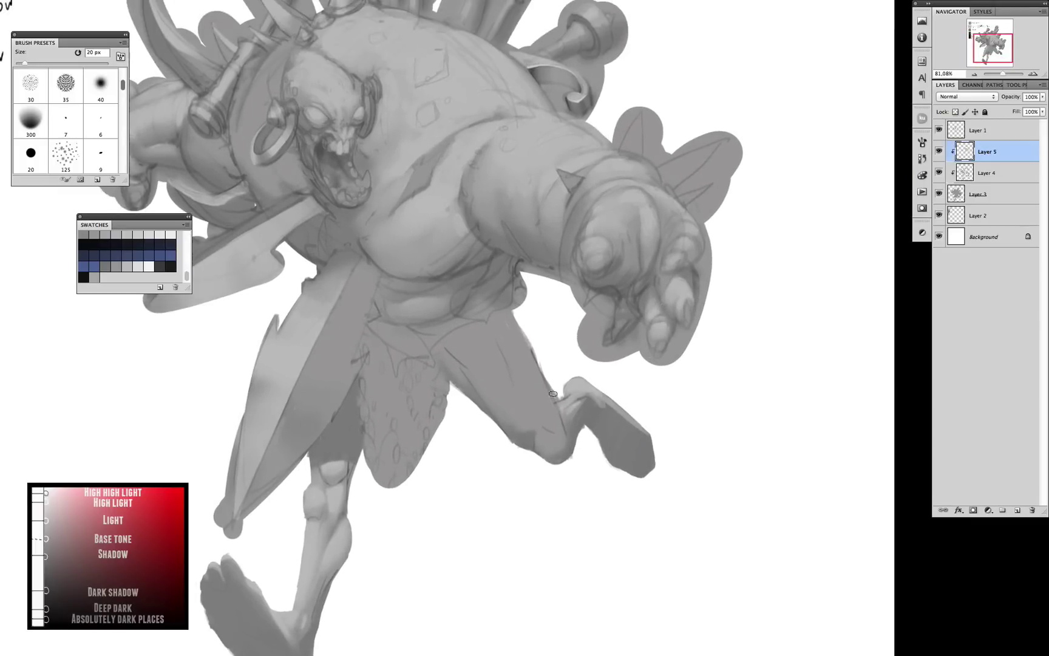
scroll(553, 394, "up", 2)
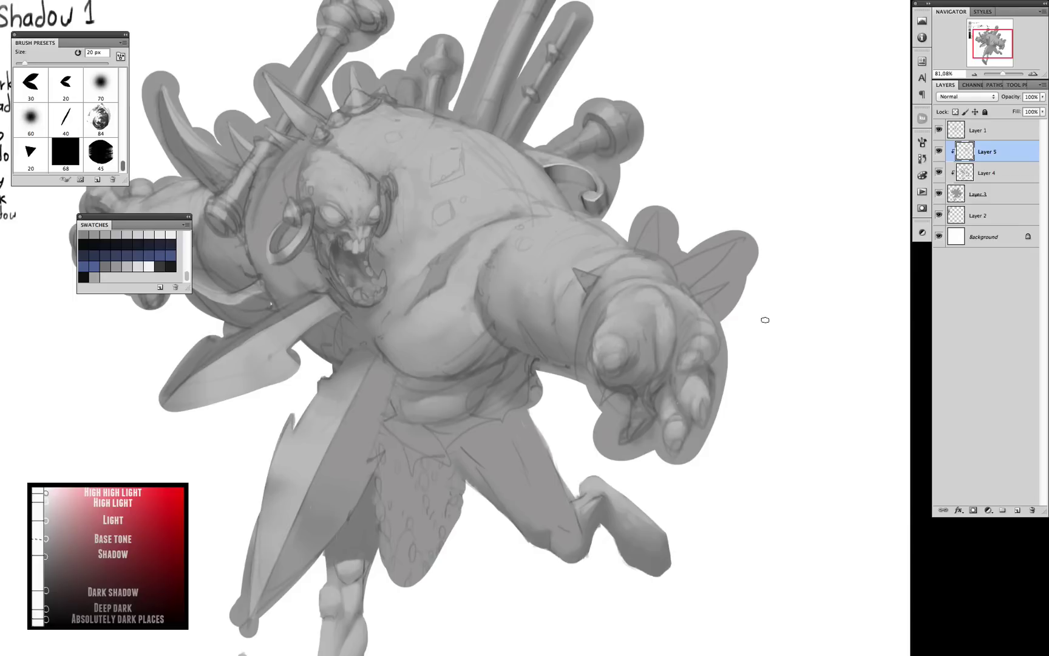
- Release Layer 5 from its clipping mask and paint highlights on the ring earring and its spike
scroll(766, 321, "left", 2)
scroll(738, 485, "up", 5)
scroll(402, 378, "up", 3)
key("bracketleft")
key("bracketleft")
key("bracketleft")
key("bracketleft")
key("bracketleft")
key("ctrl+alt+g")
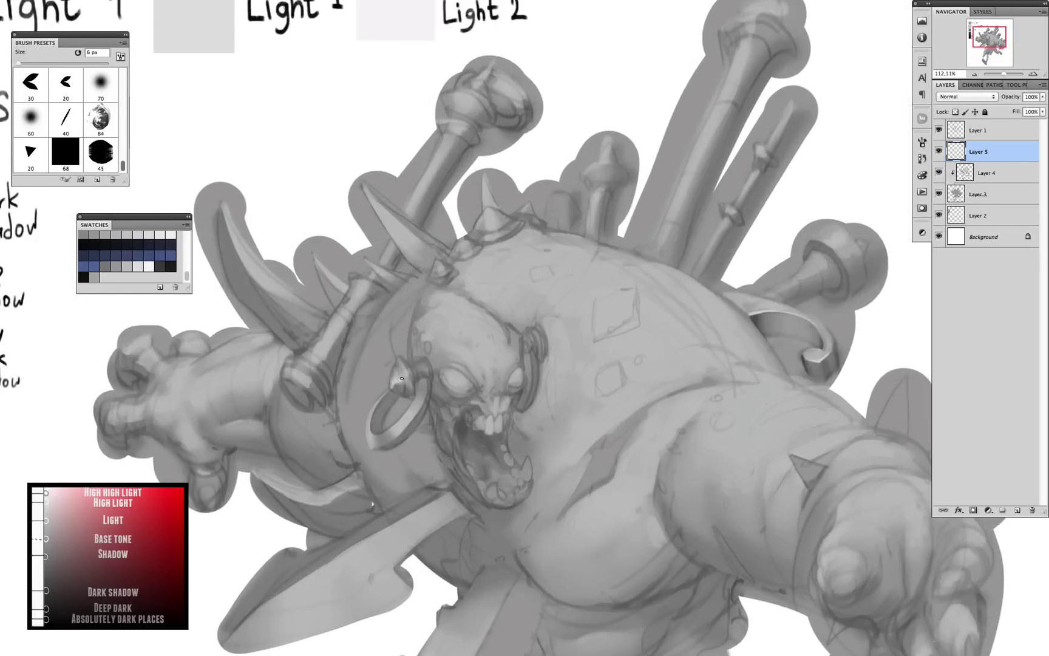
scroll(383, 393, "up", 2)
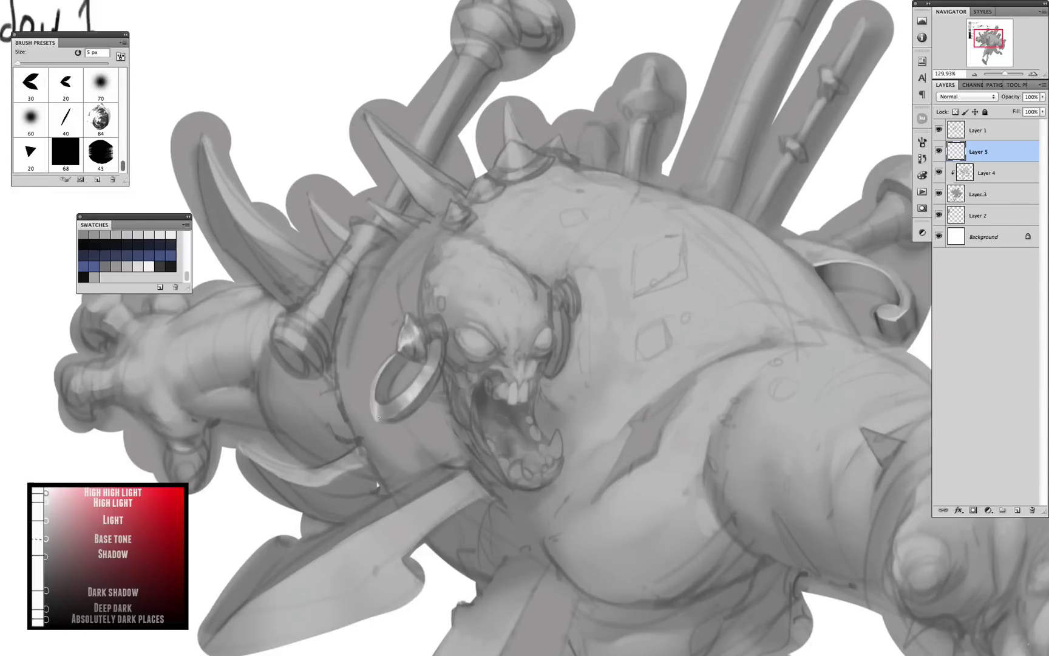
- Move Layer 5 above Layer 1 and brighten the eyes with highlight tones
key("ctrl+bracketright")
key("bracketright")
key("bracketright")
key("bracketright")
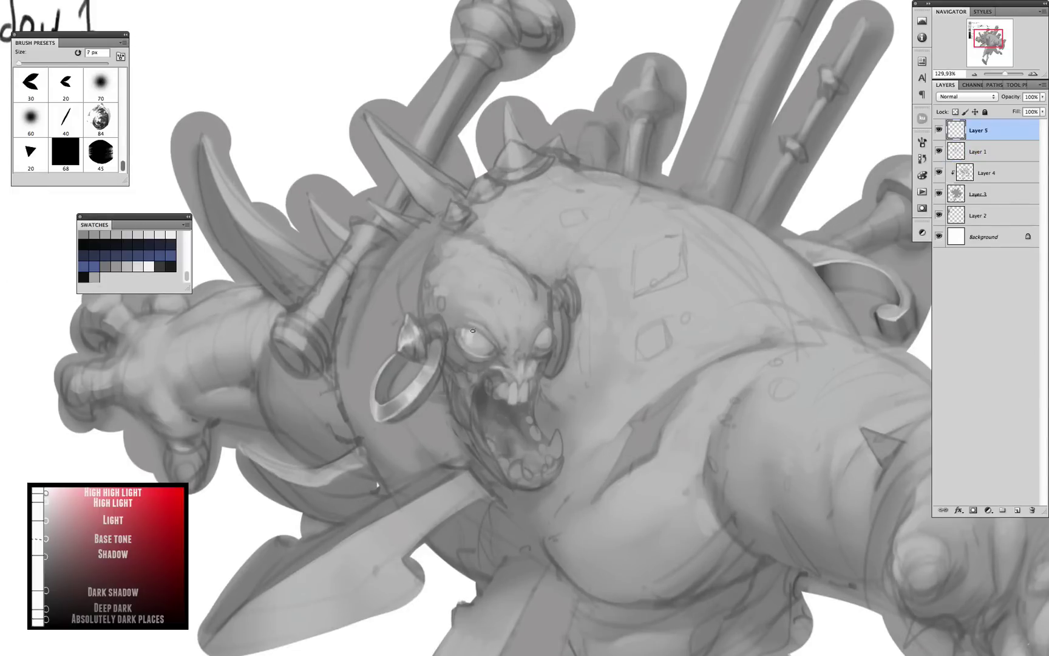
scroll(378, 390, "up", 2)
scroll(378, 390, "left", 3)
scroll(376, 387, "down", 2)
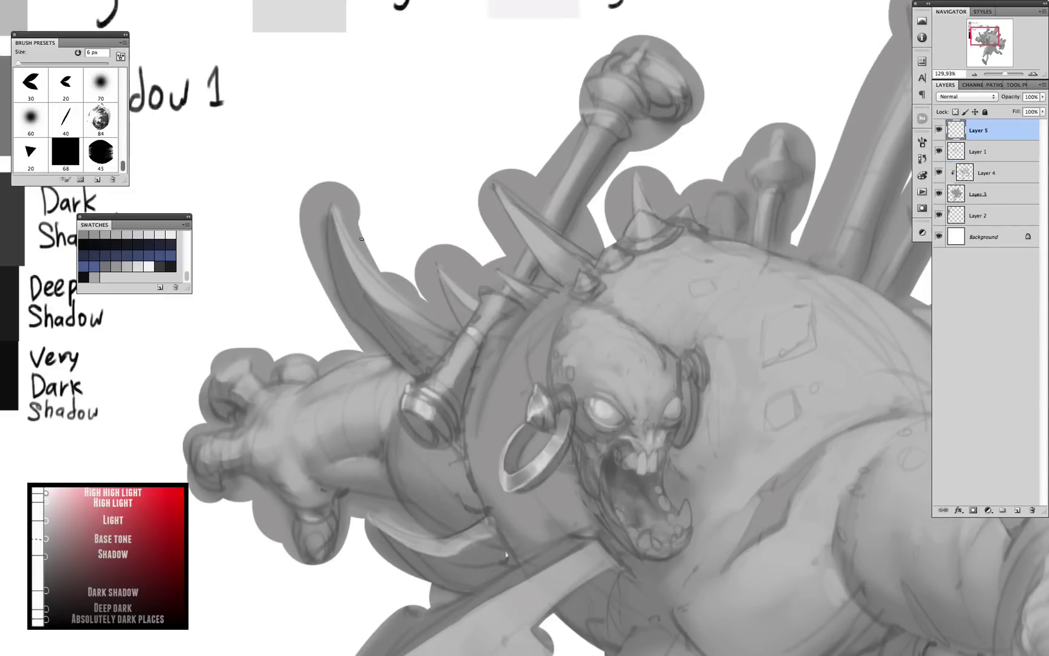
- Highlight the large curved horn behind the far arm, the handle's flared end and the upper teeth
key("bracketright")
key("bracketright")
key("bracketright")
key("bracketright")
key("bracketright")
scroll(370, 340, "up", 1)
key("bracketleft")
key("bracketleft")
key("bracketleft")
key("bracketleft")
key("bracketleft")
key("bracketleft")
scroll(498, 369, "up", 2)
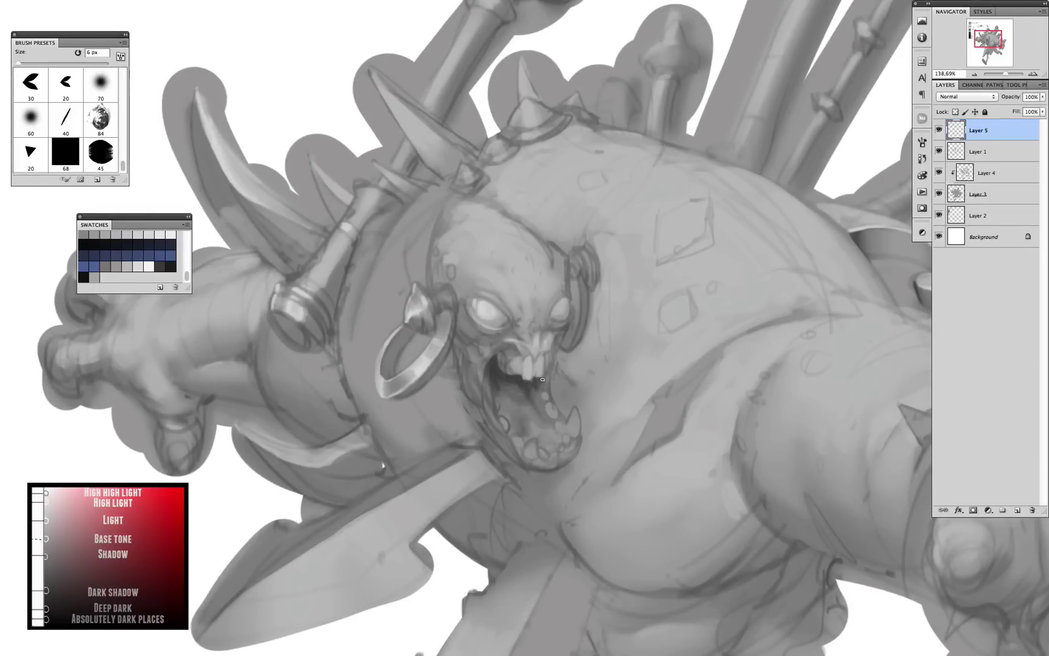
- Darken the inside of the mouth, the earring's shaded edges and the far hand's thumbnail
key("bracketleft")
scroll(486, 358, "down", 2)
scroll(485, 359, "left", 2)
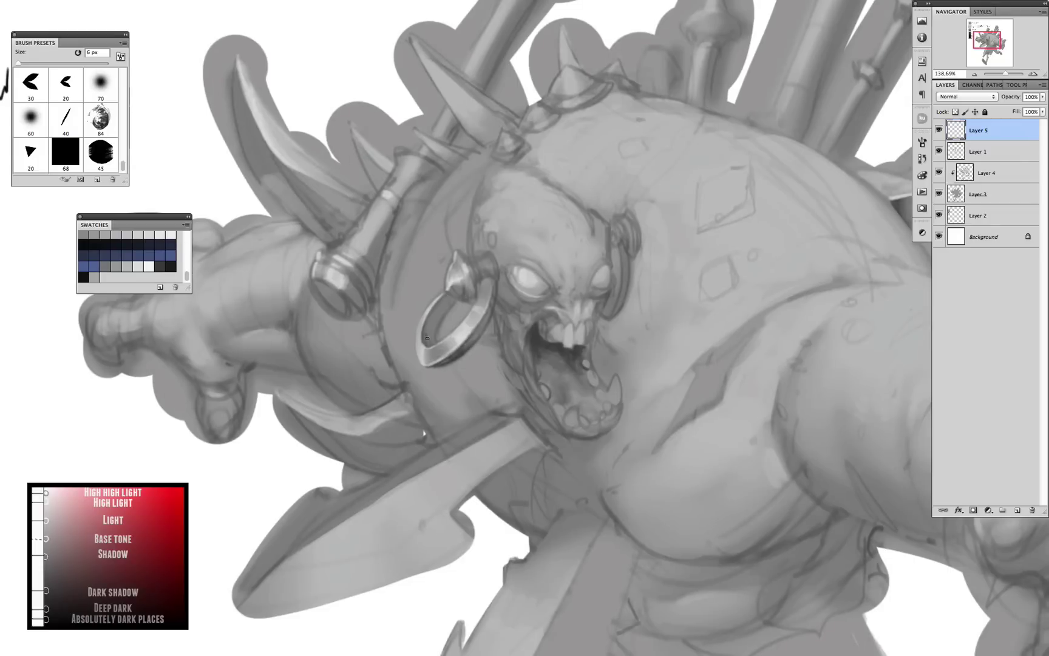
key("period")
scroll(454, 291, "left", 3)
scroll(455, 291, "down", 1)
scroll(474, 310, "up", 2)
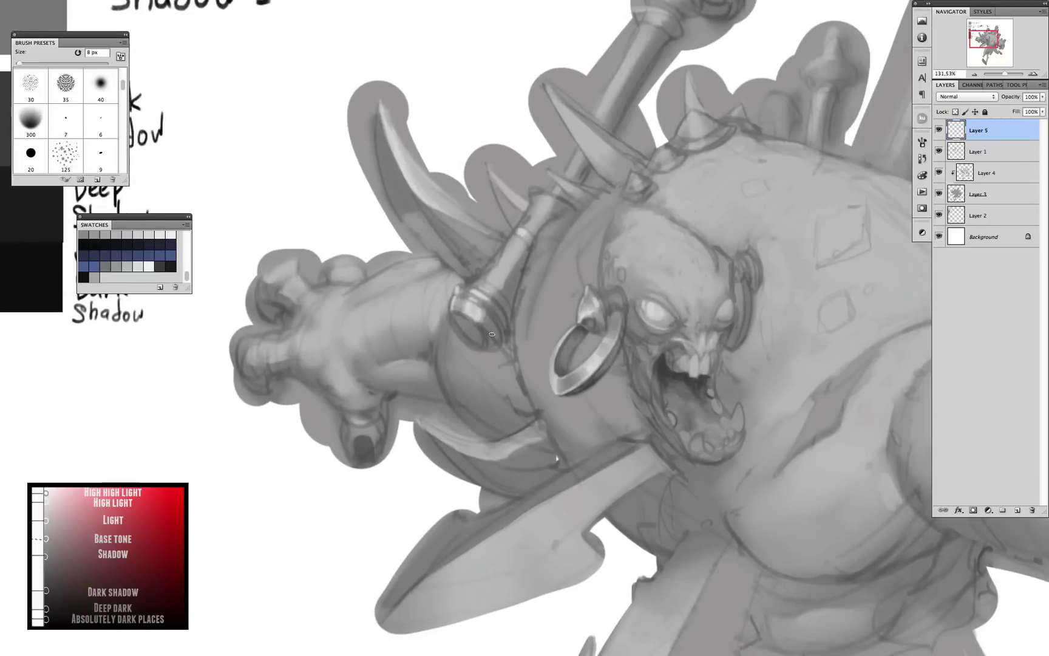
- Shade the flared end of the handle at the far shoulder with darker tones
key("bracketleft")
key("bracketleft")
key("bracketleft")
key("bracketleft")
scroll(492, 322, "up", 2)
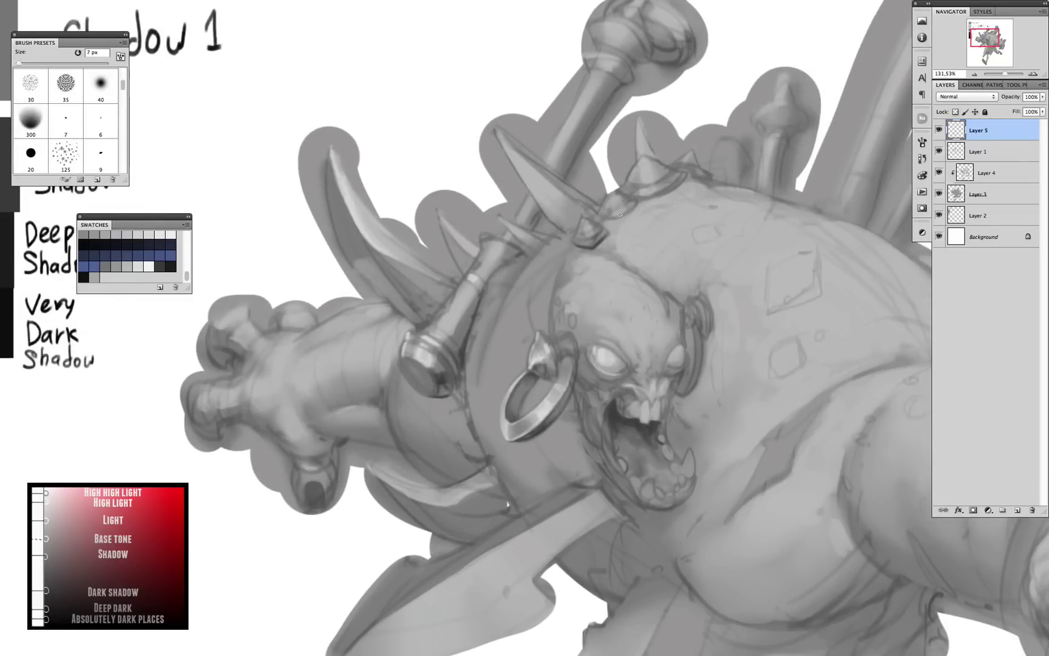
- Deepen the shadows on the torso beneath the crossing blade and inside the curved hook
scroll(510, 352, "down", 6)
scroll(510, 352, "right", 4)
key("bracketright")
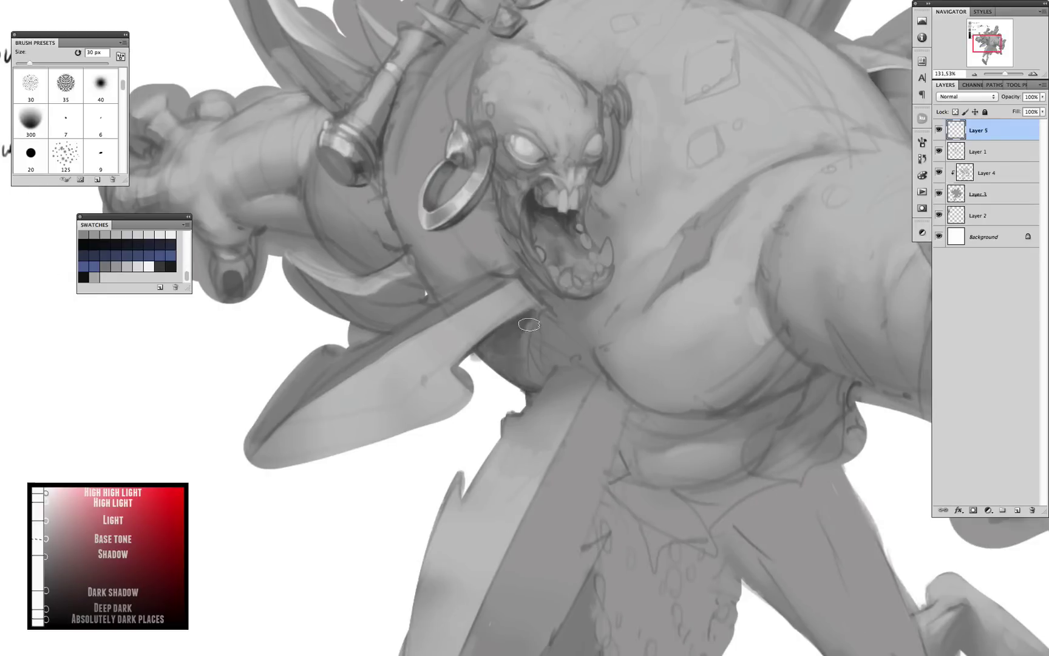
scroll(453, 298, "down", 2)
key("bracketright")
scroll(330, 302, "right", 4)
scroll(330, 302, "up", 3)
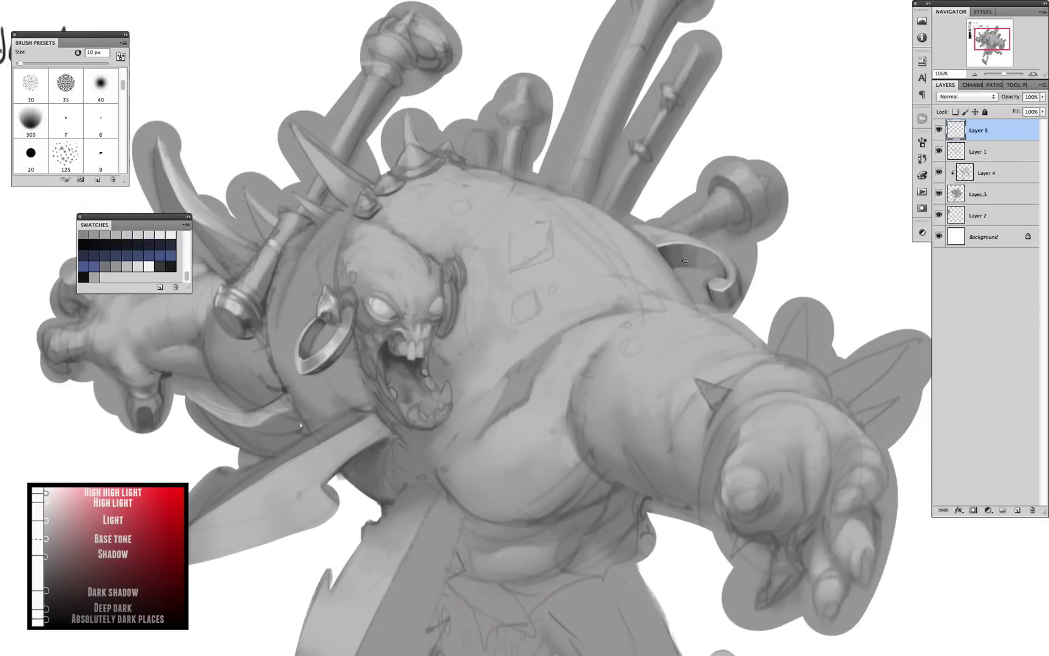
- Paint dark shadows in the belly folds and beneath the near arm
key("bracketright")
scroll(397, 365, "down", 2)
left_click_drag(598, 389, 537, 419)
mouse_move(565, 462)
left_mouse_down()
mouse_move(468, 419)
mouse_move(522, 443)
left_mouse_up()
left_click_drag(630, 423, 705, 324)
left_click_drag(495, 514, 528, 396)
key("bracketleft")
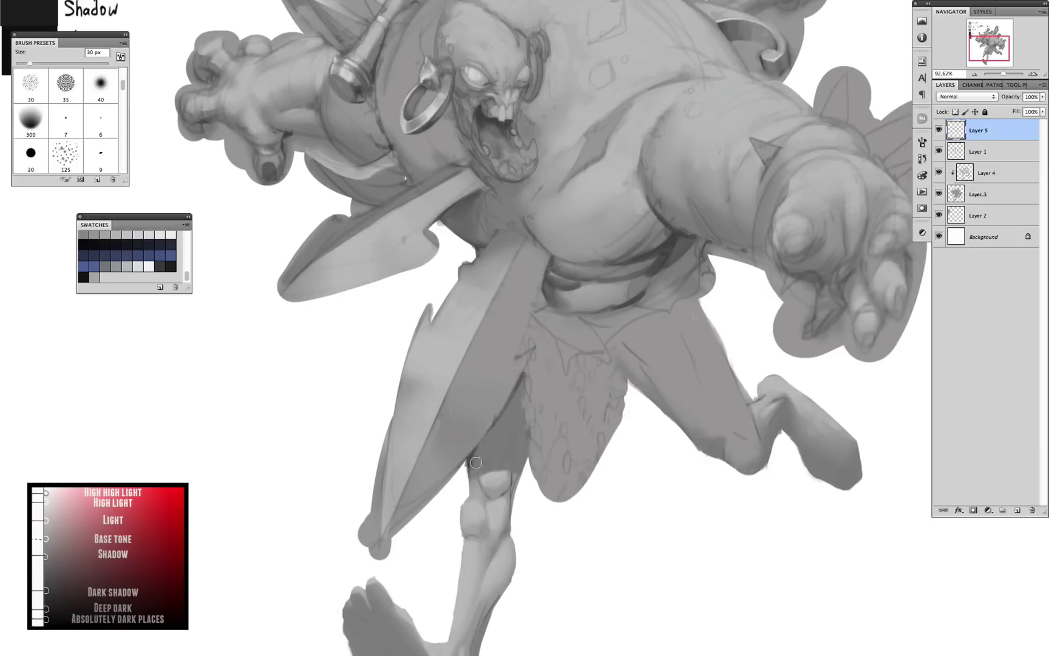
- Shade the front leg around the knee and define the waistcloth's lower edge over the rear thigh
mouse_move(523, 436)
left_mouse_down()
mouse_move(528, 396)
mouse_move(519, 467)
left_mouse_up()
scroll(520, 468, "down", 6)
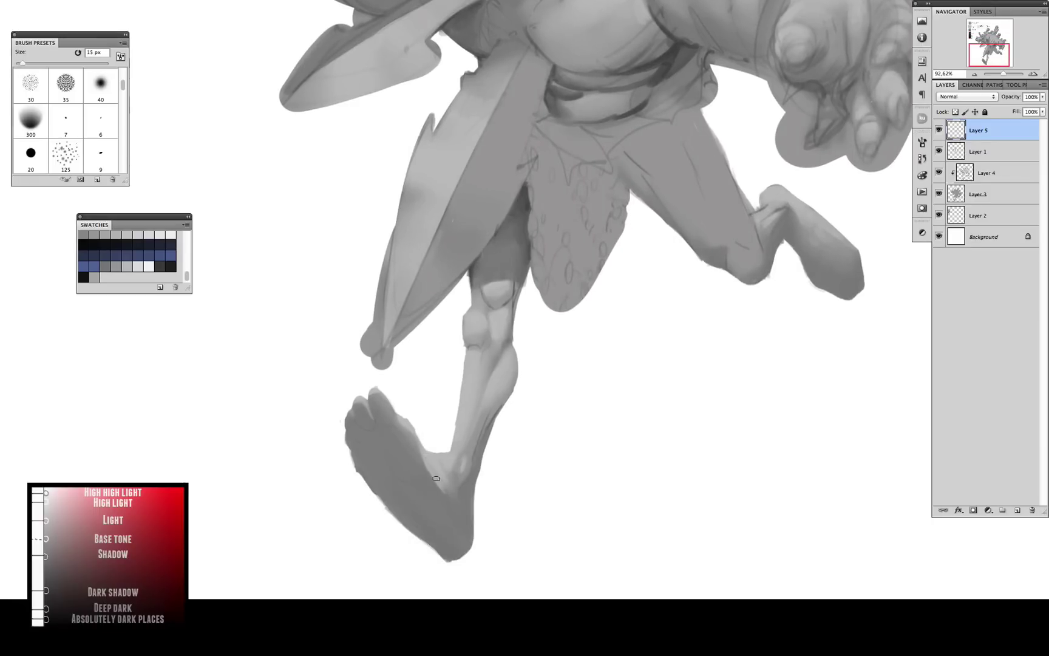
key("bracketright")
key("bracketright")
key("bracketright")
scroll(470, 515, "up", 6)
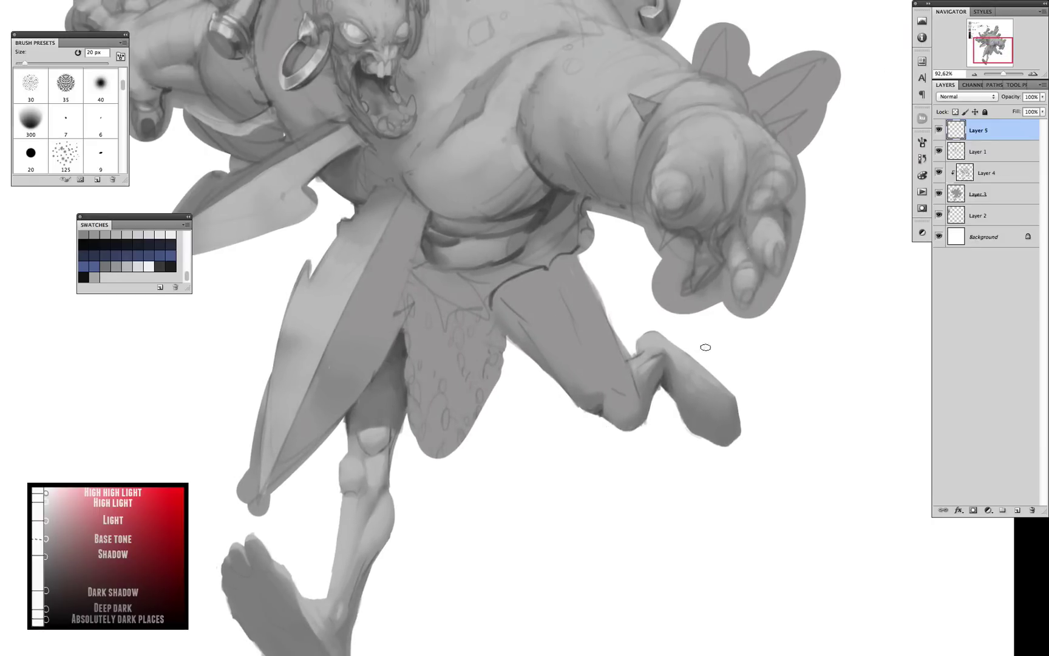
left_click_drag(702, 347, 564, 332)
- Define the lower teeth and the mouth with small dark strokes
scroll(522, 291, "up", 6)
key("bracketleft")
key("bracketleft")
key("bracketleft")
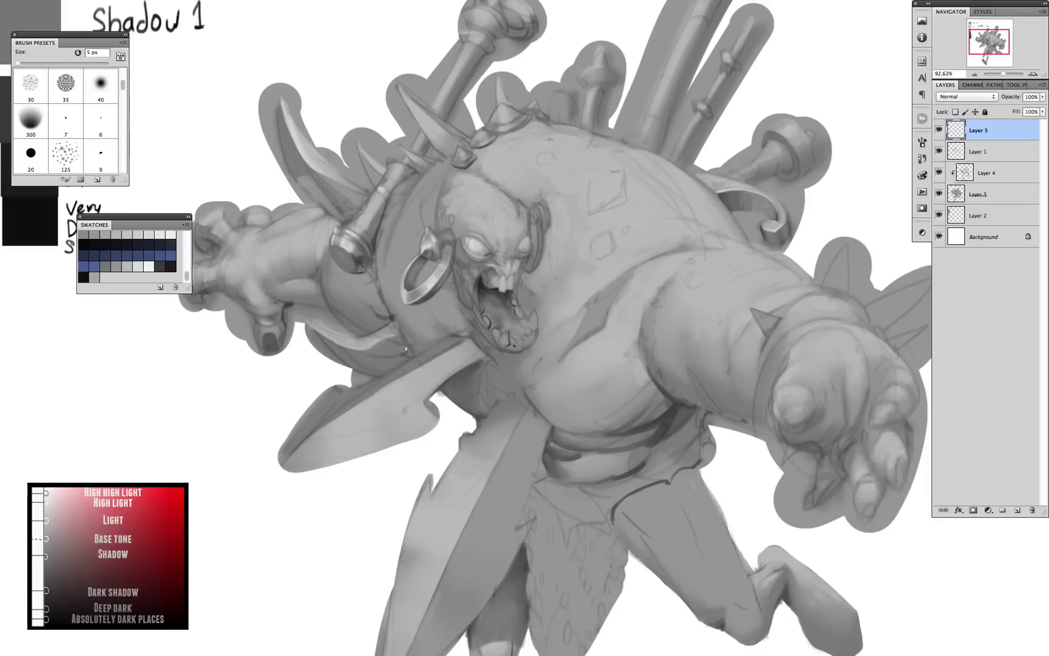
scroll(514, 345, "up", 2)
scroll(607, 175, "up", 3)
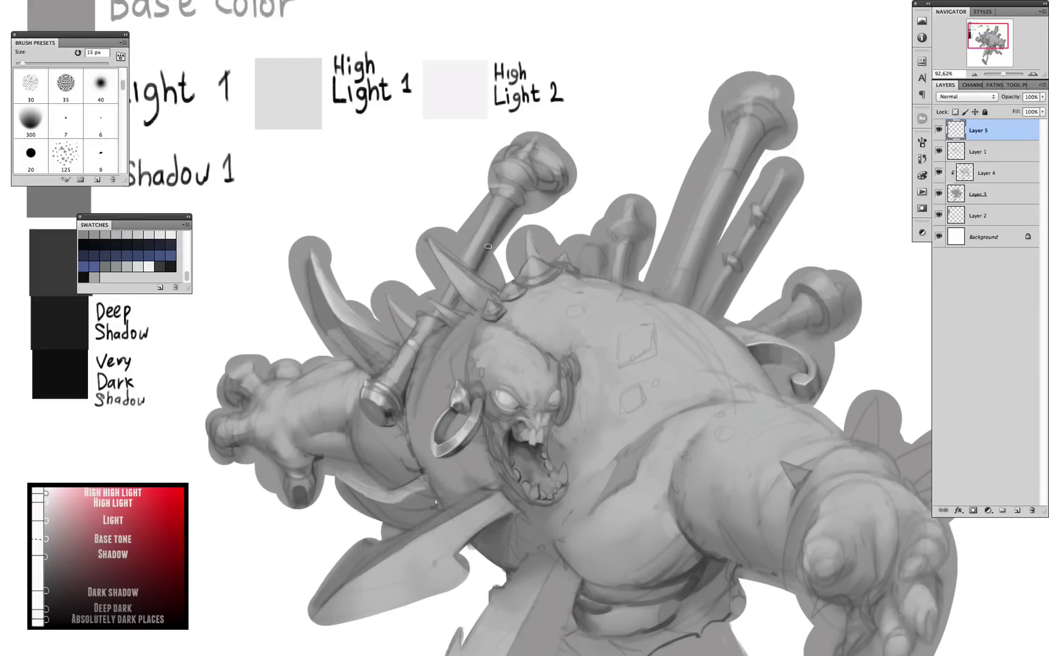
- Paint dark shadow along the shaft of the knob-ended weapon behind the far shoulder
key("bracketright")
key("bracketright")
key("bracketright")
scroll(534, 211, "up", 2)
mouse_move(533, 211)
left_mouse_down()
mouse_move(541, 234)
mouse_move(548, 164)
left_mouse_up()
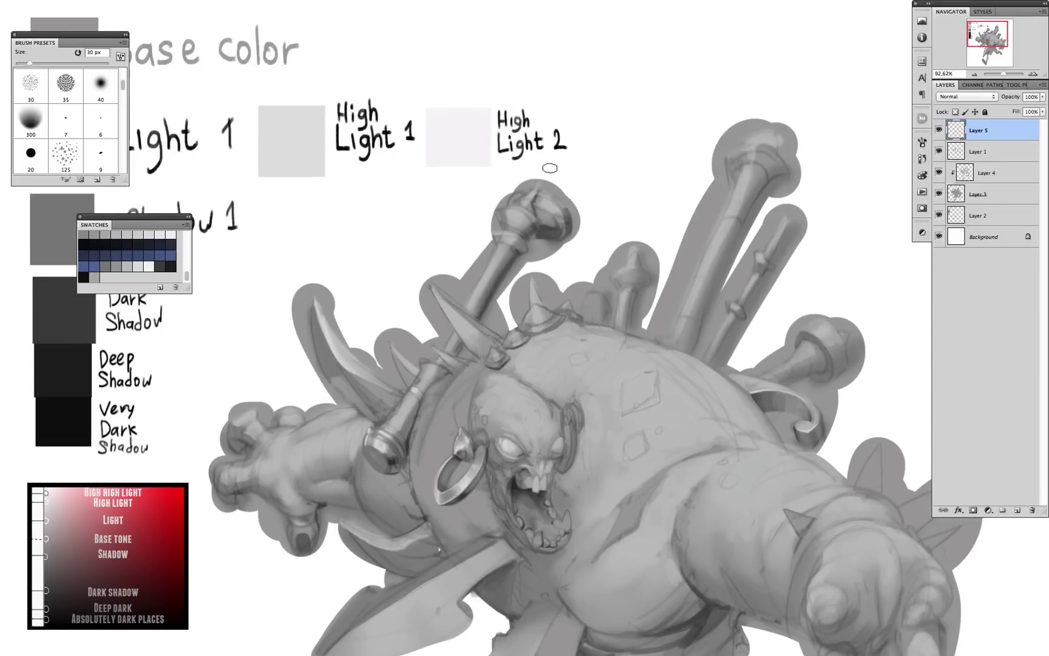
- Define the shadow edges of the chest plates and model the shoulder collar's studs with light and shadow
scroll(548, 164, "down", 2)
mouse_move(467, 480)
left_mouse_down()
mouse_move(638, 299)
mouse_move(553, 372)
mouse_move(552, 515)
left_mouse_up()
key("bracketleft")
key("bracketleft")
key("bracketleft")
key("bracketleft")
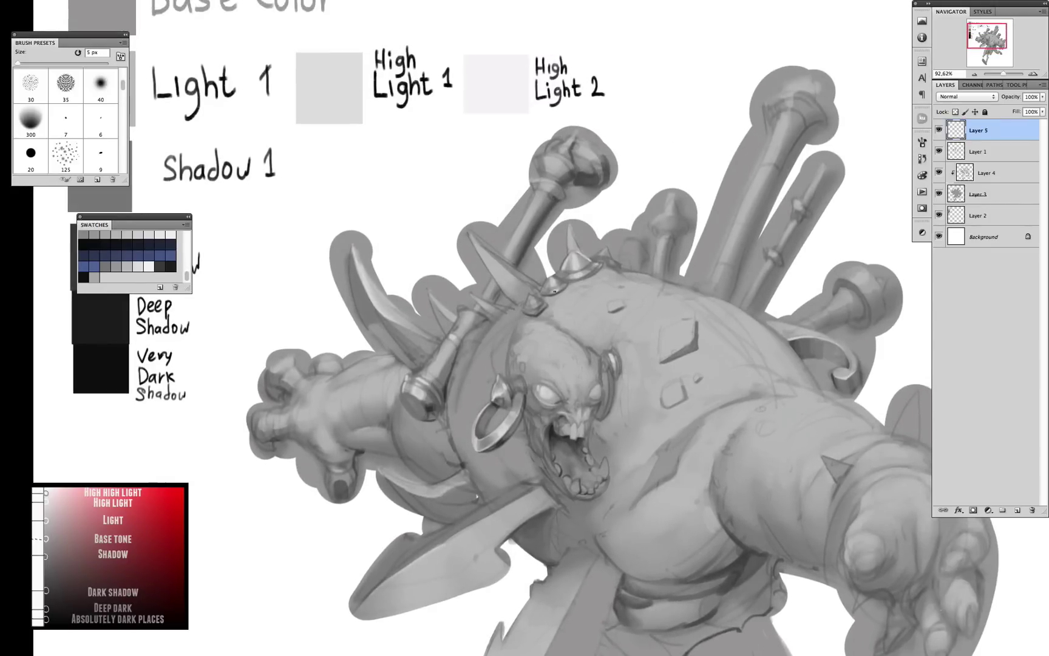
key("bracketleft")
key("bracketleft")
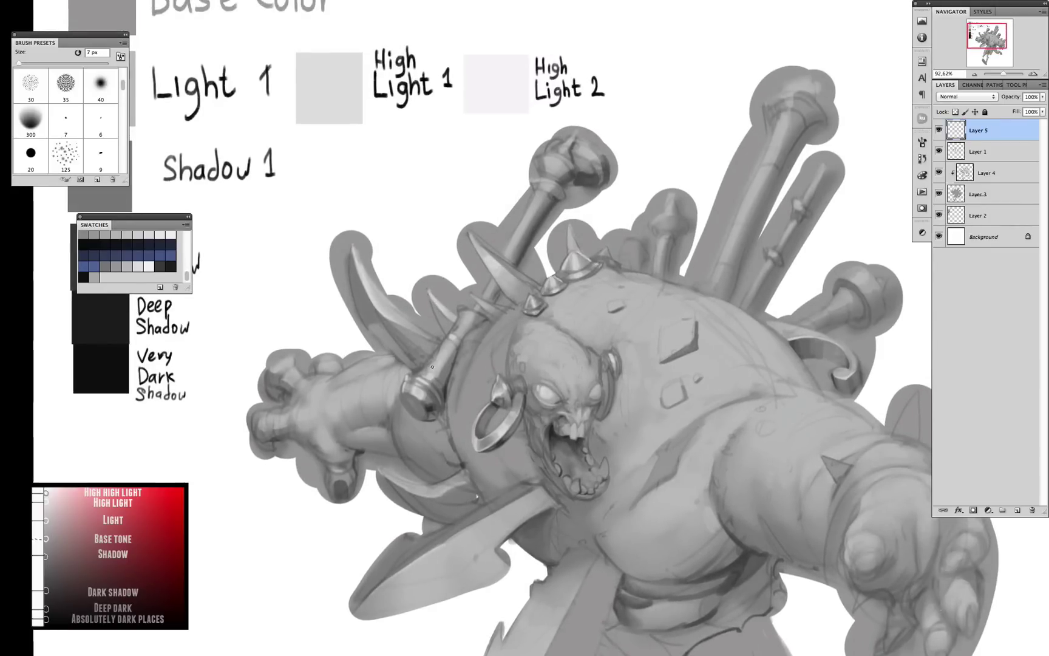
- Model the knobbed top of the weapon behind the far shoulder with dark shadows and highlights
scroll(512, 290, "up", 3)
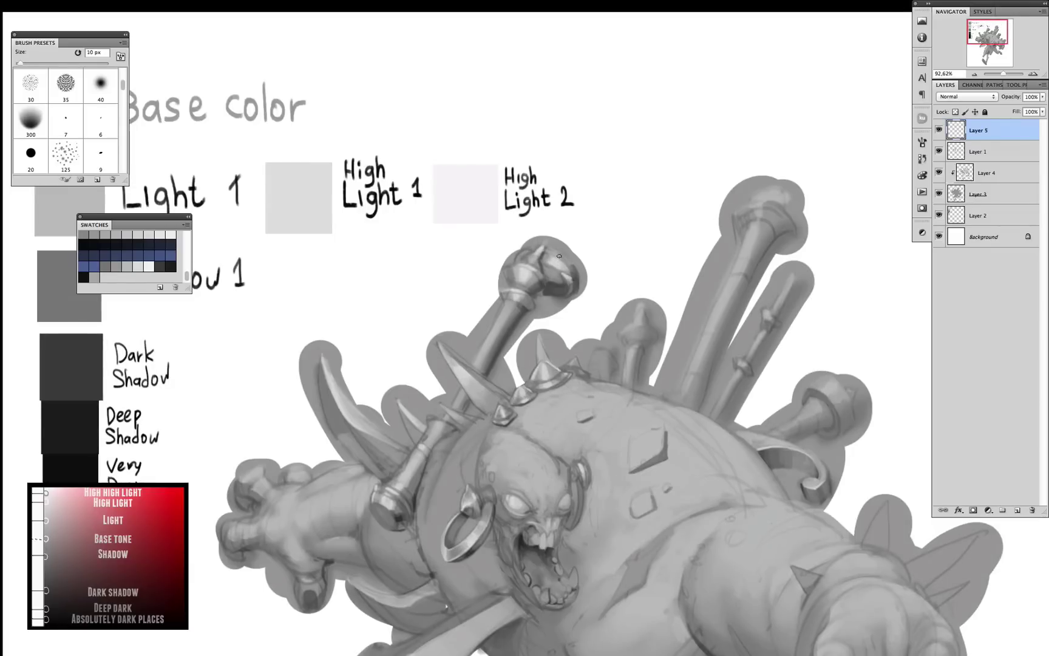
scroll(560, 256, "down", 3)
scroll(560, 255, "left", 5)
key("bracketleft")
key("bracketleft")
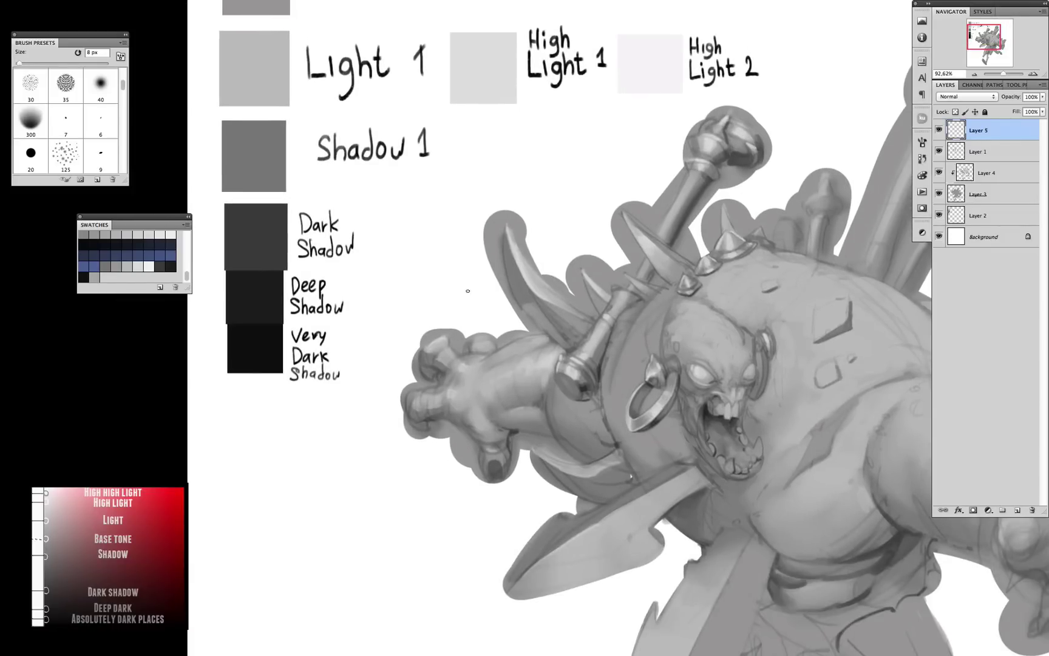
scroll(484, 418, "down", 3)
scroll(461, 376, "right", 10)
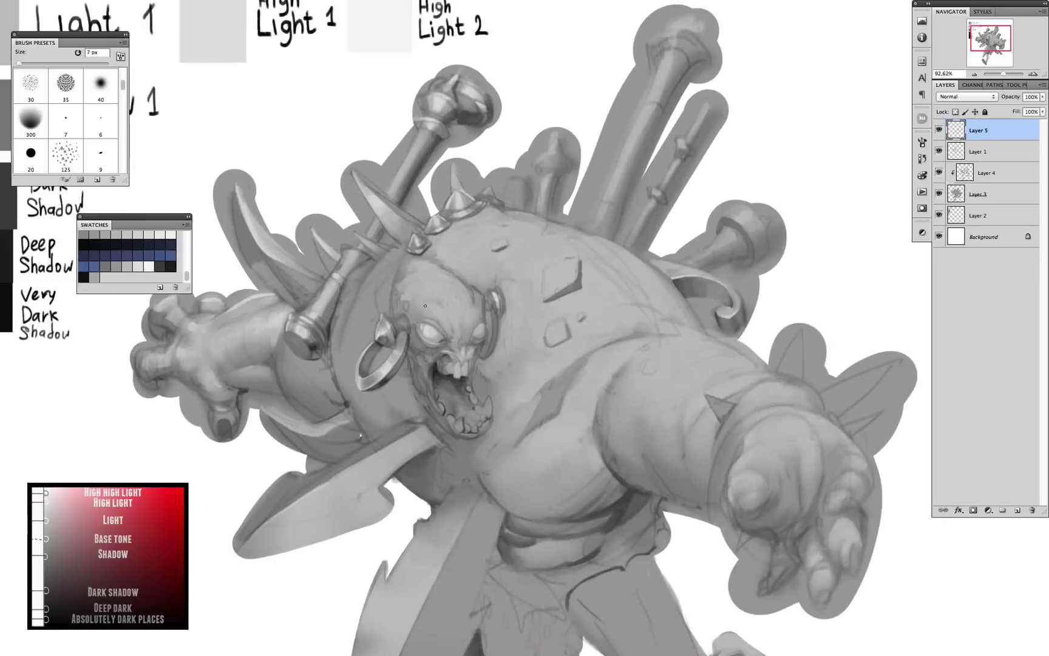
- Paint light tones and bright edges on the angular plates embedded in the upper back
scroll(449, 352, "up", 4)
key("bracketright")
key("bracketright")
key("bracketright")
key("bracketright")
key("bracketright")
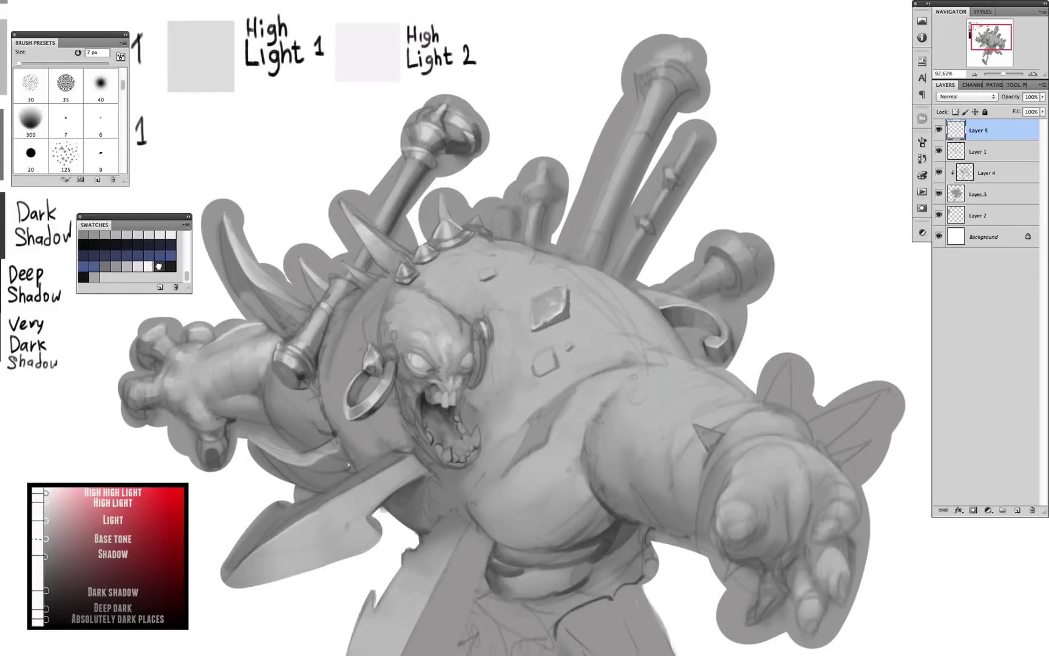
key("bracketright")
key("bracketright")
key("bracketright")
key("bracketright")
key("bracketright")
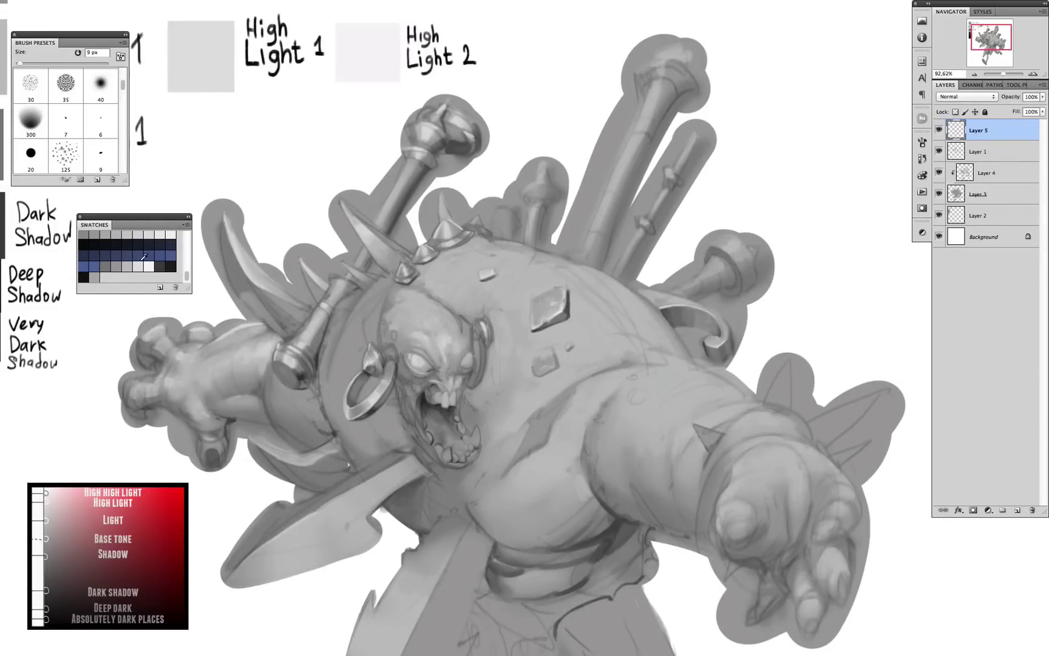
- Sharpen the ring joints on the tall back bones and shade the round-ended bone above the curved hook
key("bracketleft")
scroll(668, 300, "right", 3)
scroll(668, 300, "up", 1)
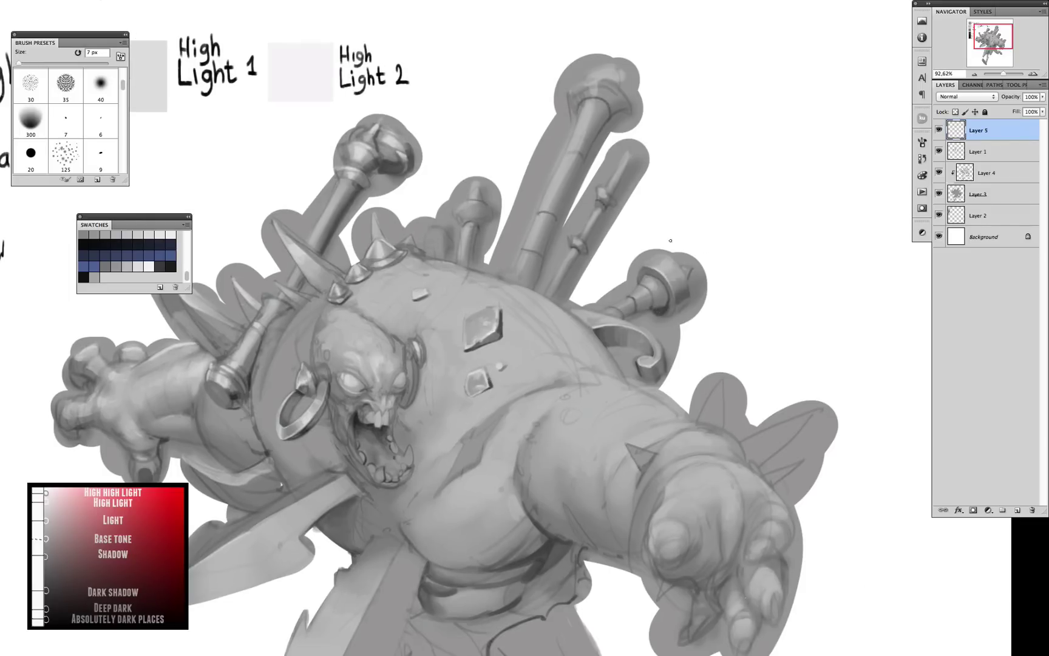
left_click_drag(739, 384, 723, 384)
key("bracketright")
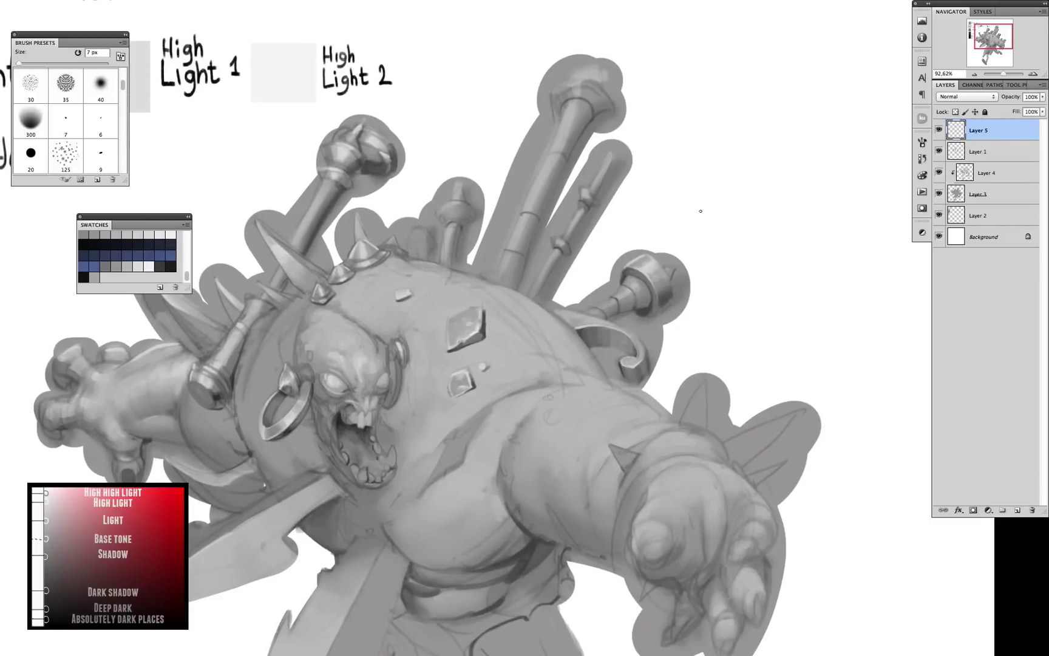
key("bracketleft")
scroll(607, 325, "up", 1)
scroll(608, 325, "left", 1)
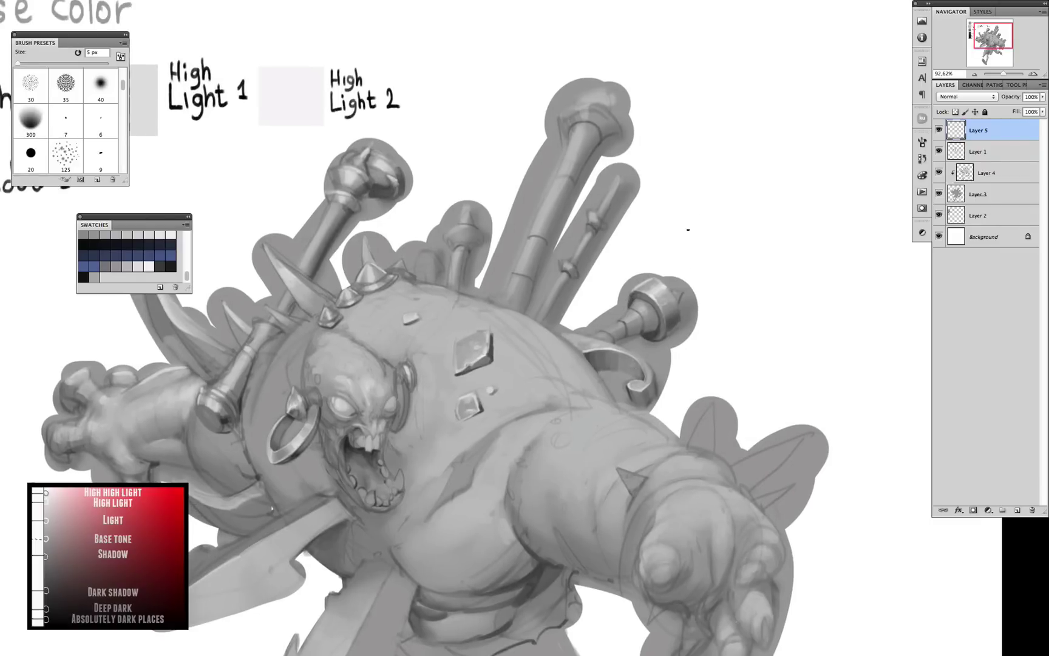
- Model the flared top of the tallest back bone with light and shadow tones
scroll(571, 272, "up", 3)
scroll(571, 272, "right", 1)
key("bracketright")
key("bracketright")
key("bracketright")
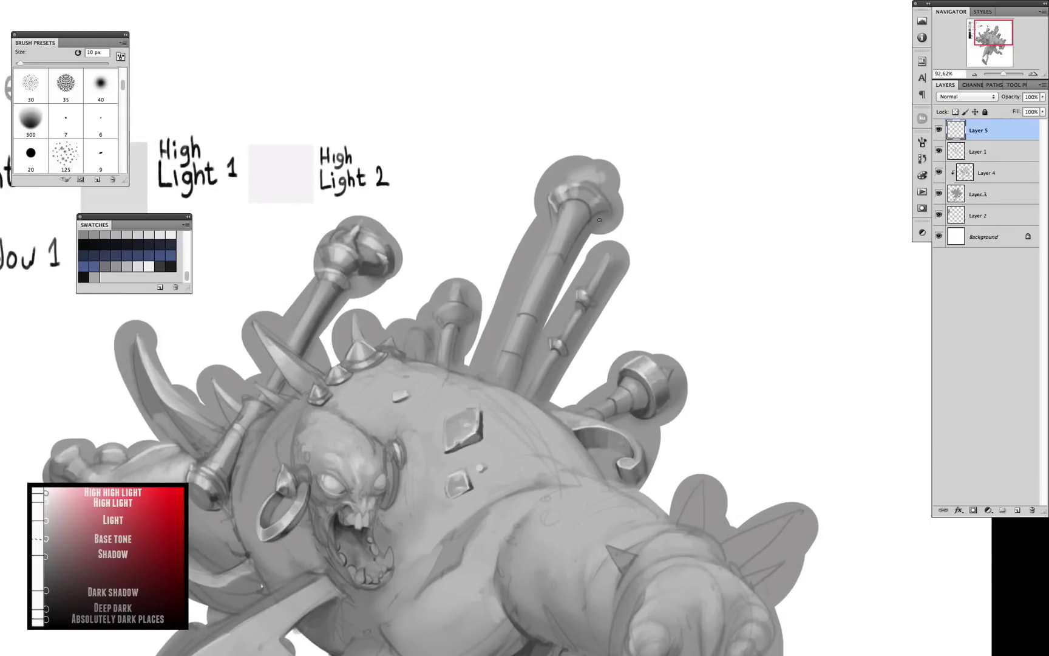
- Refine the rim and underside of the tallest back bone's flared end with small tonal strokes
left_click_drag(604, 210, 607, 226)
mouse_move(558, 187)
left_mouse_down()
mouse_move(552, 212)
mouse_move(585, 186)
left_mouse_up()
left_click_drag(592, 205, 610, 226)
left_click_drag(604, 167, 586, 197)
- Model the brow and far ear of the head with fine dark contours and small highlights
scroll(602, 195, "down", 4)
scroll(601, 195, "left", 1)
key("bracketleft")
key("bracketleft")
key("bracketleft")
key("bracketleft")
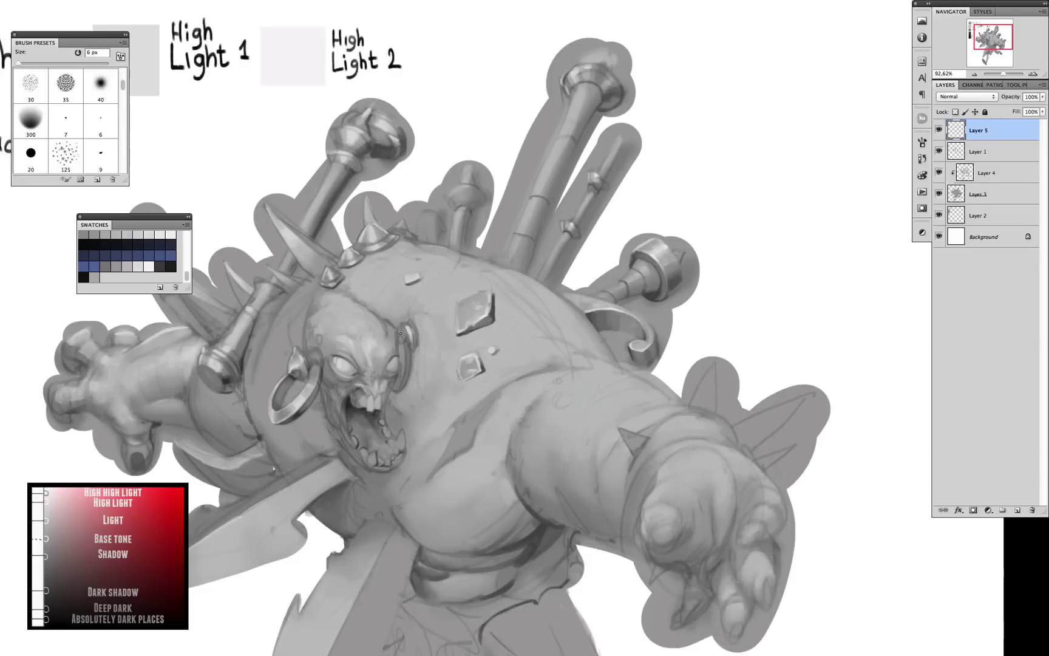
scroll(425, 367, "down", 2)
scroll(425, 368, "left", 1)
key("bracketleft")
key("bracketleft")
key("bracketleft")
key("bracketleft")
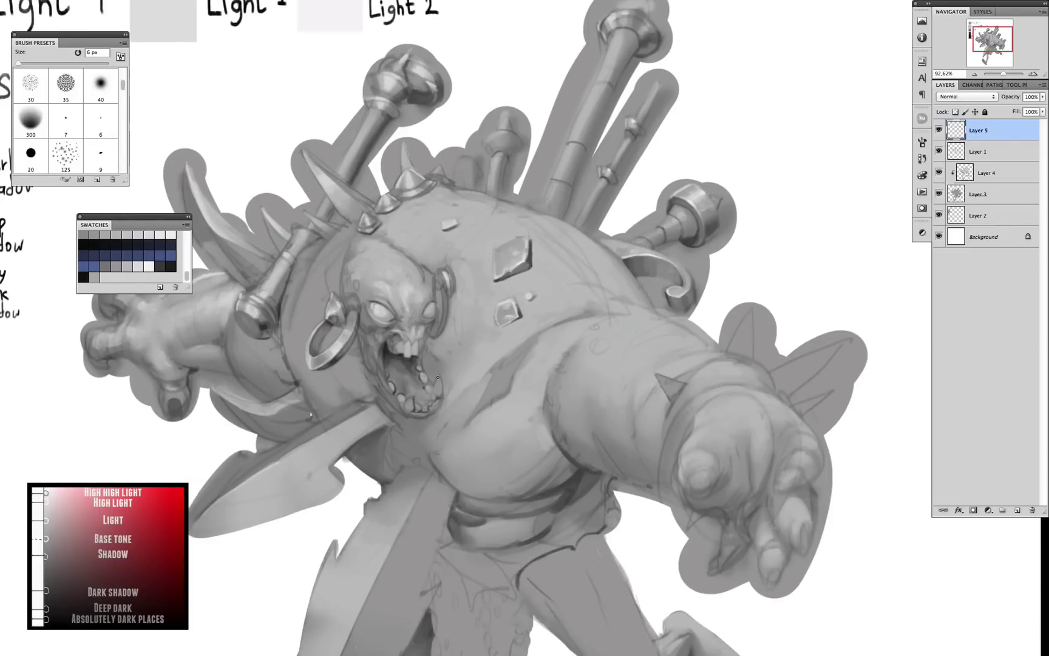
scroll(426, 381, "up", 2)
scroll(425, 381, "left", 1)
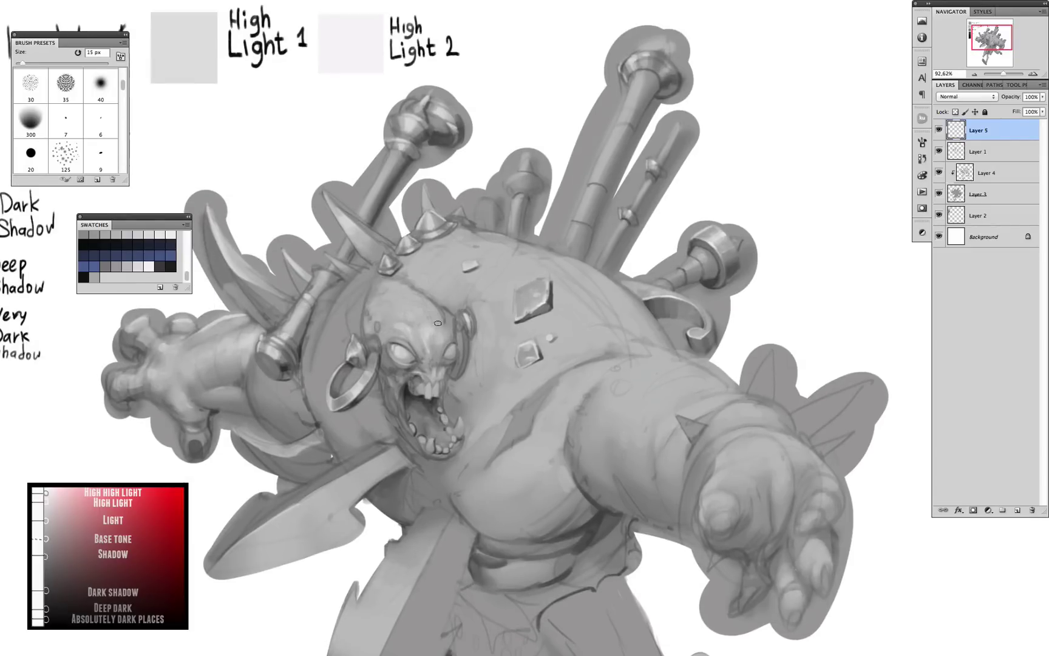
key("bracketleft")
key("bracketleft")
key("bracketleft")
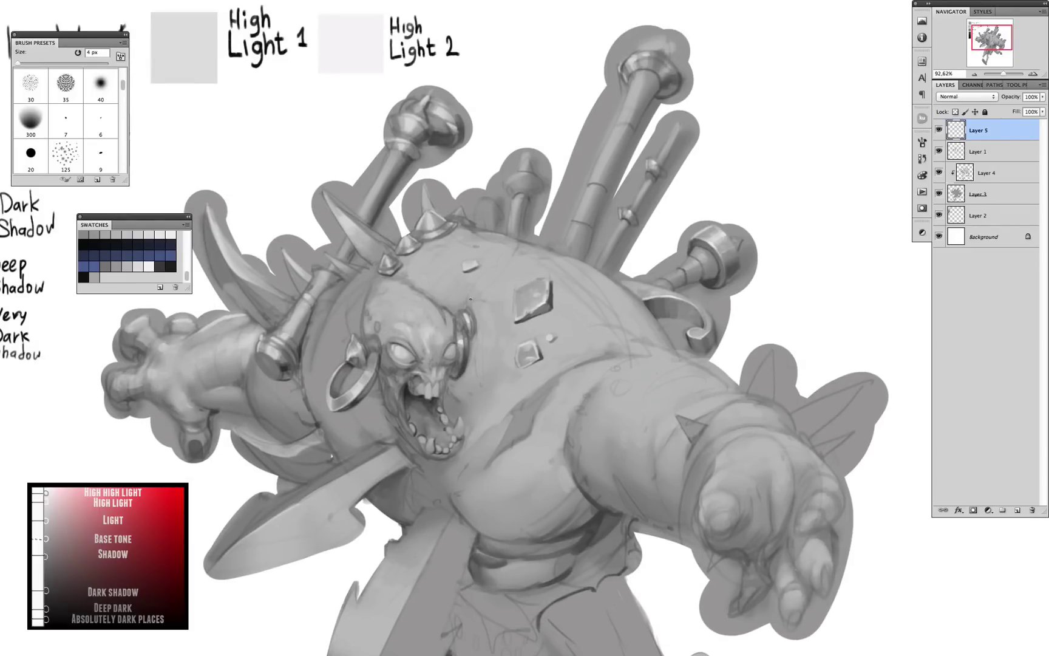
- Blend the tones on the shoulder spikes and the large curved horns behind the far shoulder
scroll(595, 166, "up", 5)
scroll(595, 167, "right", 2)
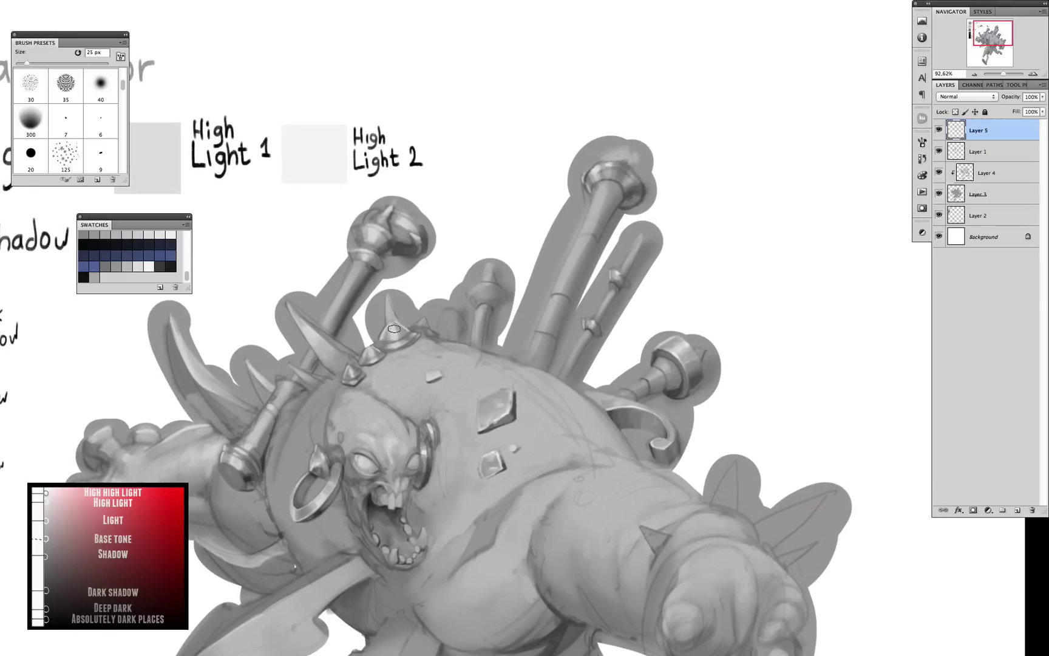
scroll(246, 362, "down", 2)
scroll(246, 362, "left", 5)
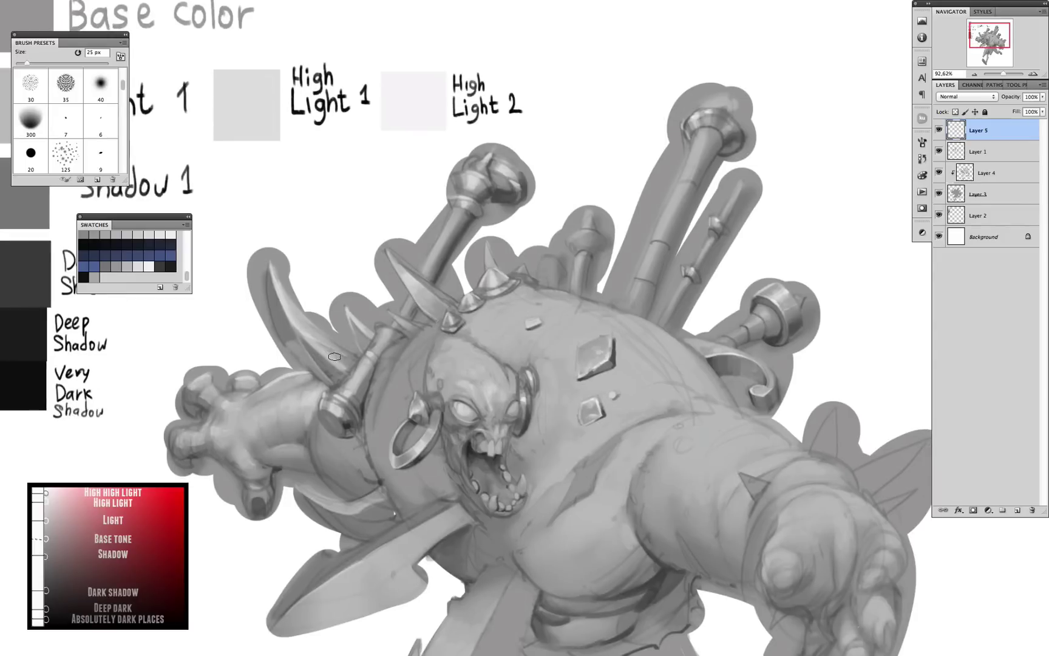
scroll(366, 390, "down", 5)
scroll(365, 389, "left", 1)
- Darken the underside of the curved spike below the far arm and the shadow beneath the jaw
key("bracketright")
key("bracketright")
key("bracketright")
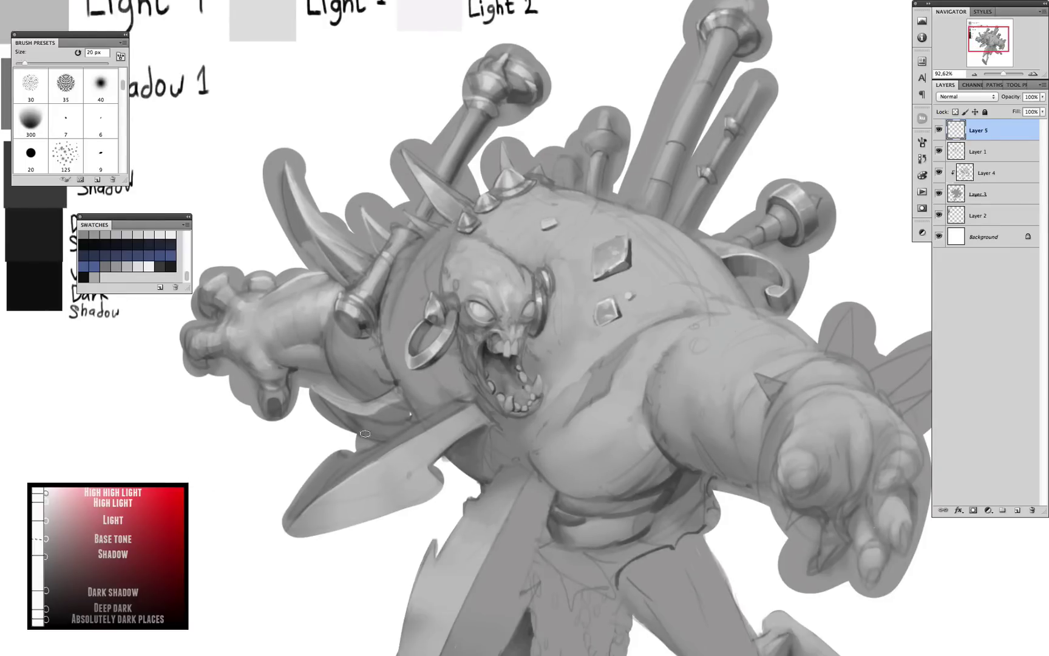
scroll(410, 419, "up", 1)
scroll(453, 403, "down", 3)
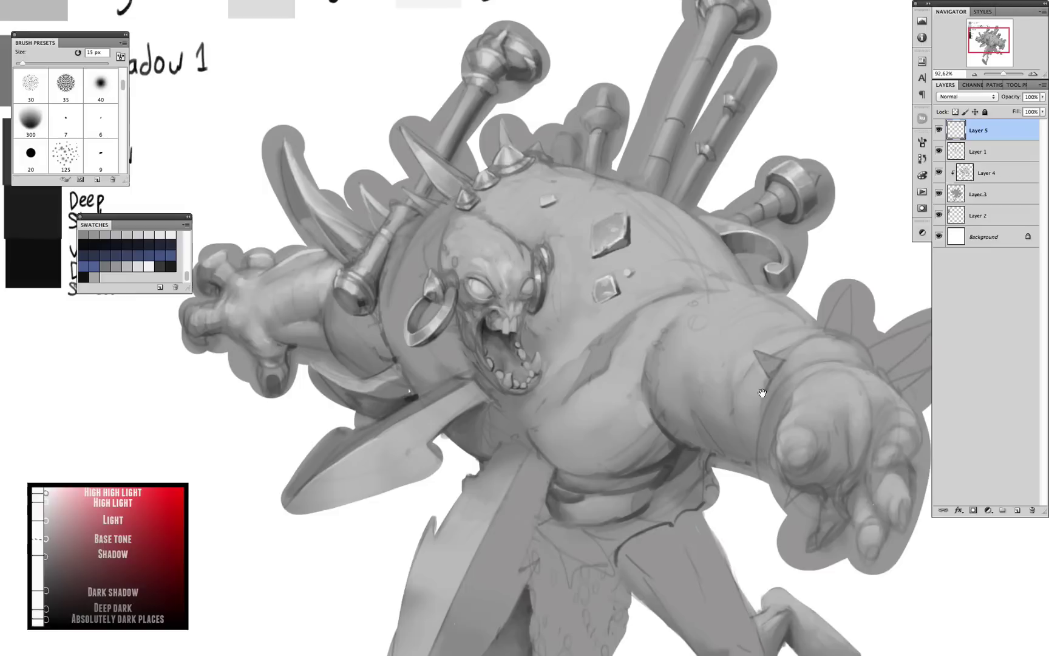
key("bracketright")
key("bracketleft")
key("bracketleft")
key("bracketleft")
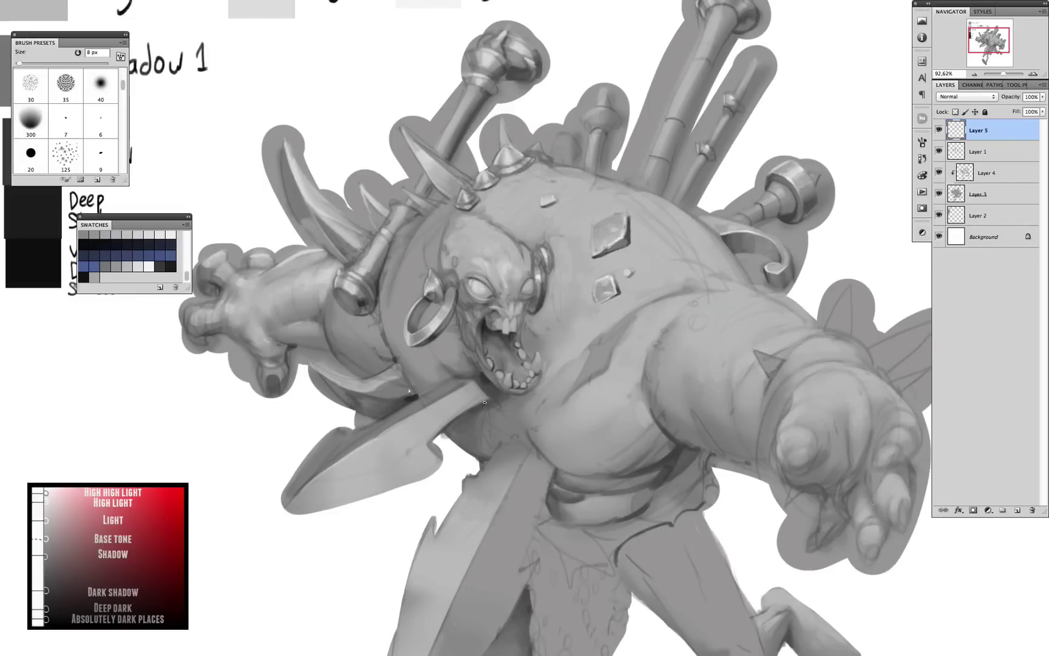
- Paint dark nails with light rims on the thumb and fingers of the outstretched hand
scroll(558, 366, "up", 2)
scroll(558, 366, "down", 4)
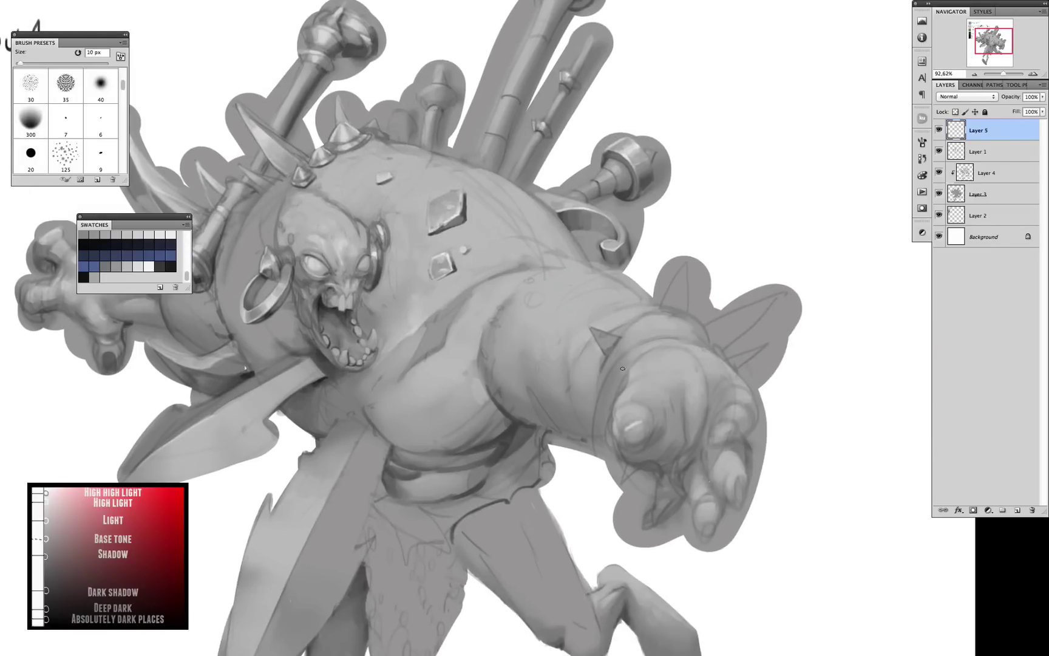
key("bracketright")
key("bracketright")
key("bracketright")
key("bracketright")
scroll(632, 425, "right", 4)
left_click_drag(648, 389, 645, 414)
key("bracketright")
left_click_drag(623, 345, 640, 337)
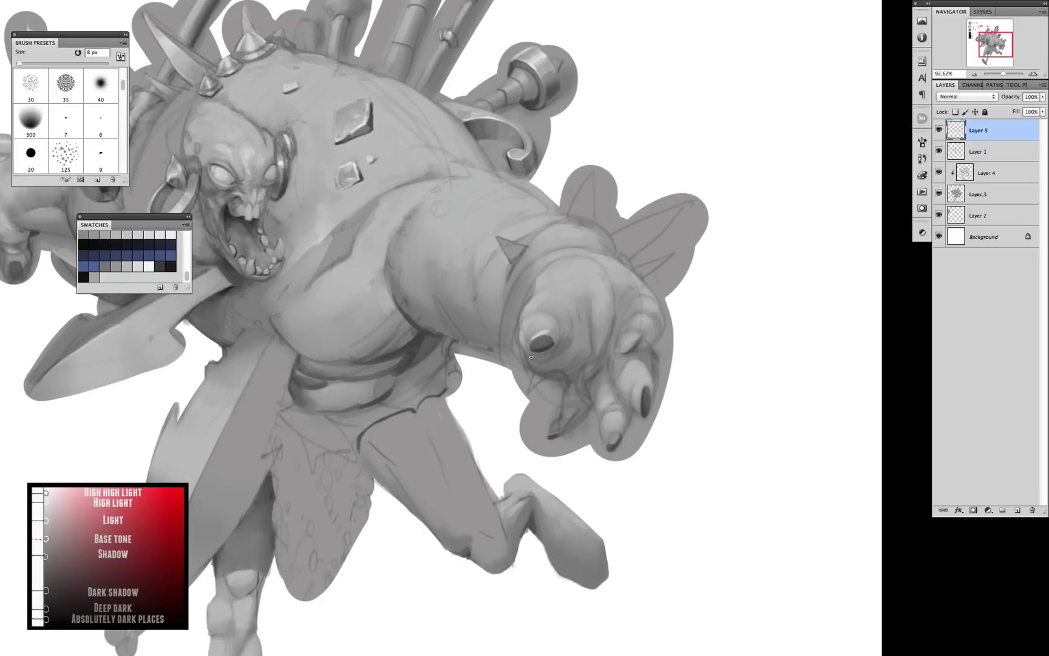
left_click_drag(532, 357, 568, 339)
- Model the palm and wrist of the outstretched hand with light planes and shadows between the fingers
key("bracketright")
key("bracketright")
key("bracketright")
left_click_drag(565, 389, 589, 431)
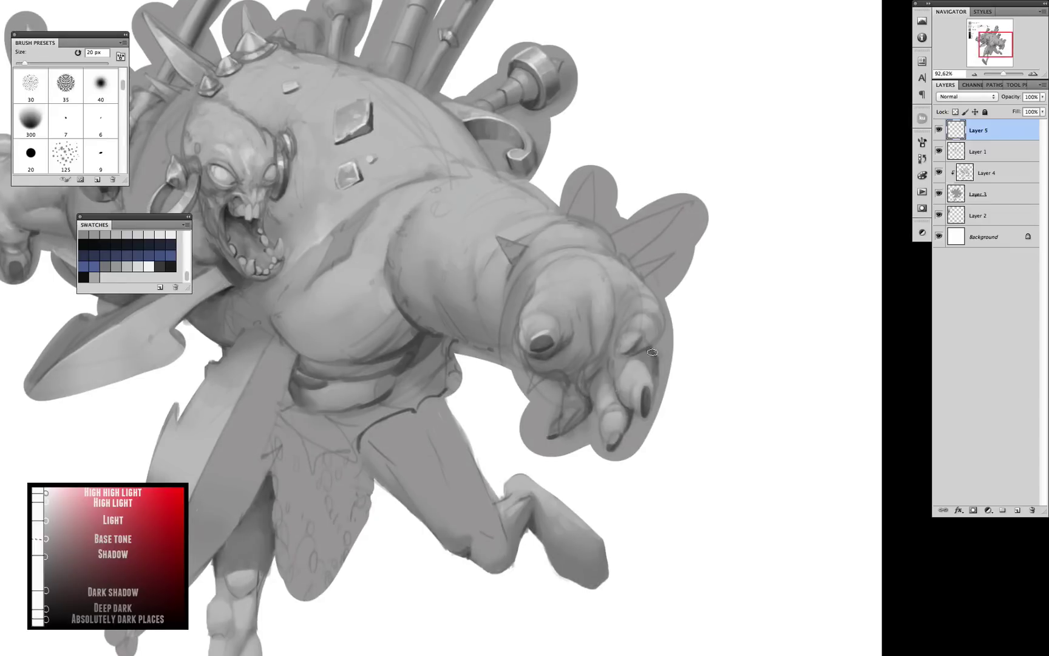
mouse_move(501, 322)
left_mouse_down()
mouse_move(570, 348)
mouse_move(635, 295)
left_mouse_up()
key("bracketright")
key("bracketright")
key("bracketright")
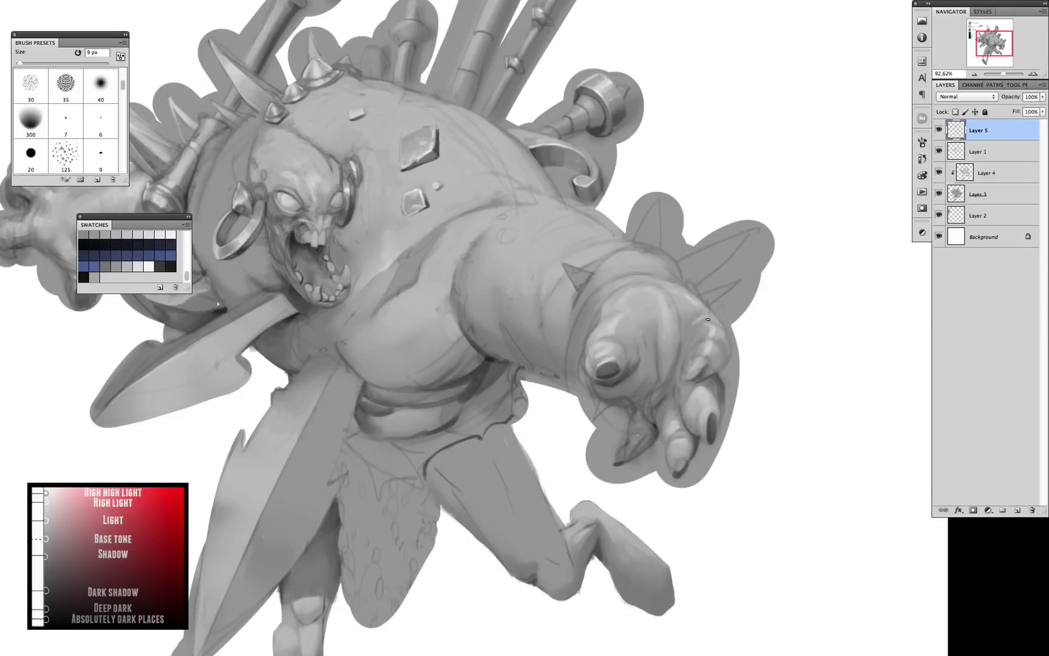
- Add small highlights and creases to the finger joints, wrist and forearm of the outstretched arm
mouse_move(708, 319)
left_mouse_down()
mouse_move(686, 351)
mouse_move(710, 353)
left_mouse_up()
key("bracketleft")
key("bracketleft")
key("bracketleft")
key("bracketleft")
mouse_move(578, 269)
left_mouse_down()
mouse_move(561, 307)
mouse_move(583, 286)
mouse_move(519, 262)
left_mouse_up()
left_click_drag(510, 307, 549, 270)
key("bracketleft")
key("bracketleft")
- Paint bright reflective facets on the blade below the far arm and light tones over the near arm
mouse_move(281, 361)
left_mouse_down()
mouse_move(442, 339)
mouse_move(428, 359)
mouse_move(453, 345)
mouse_move(371, 372)
left_mouse_up()
key("bracketright")
key("bracketright")
key("bracketright")
key("bracketright")
key("bracketright")
key("bracketright")
key("bracketright")
mouse_move(430, 379)
left_mouse_down()
mouse_move(622, 328)
mouse_move(645, 288)
left_mouse_up()
mouse_move(594, 313)
left_mouse_down()
mouse_move(582, 312)
mouse_move(594, 310)
left_mouse_up()
key("bracketleft")
key("bracketleft")
left_click_drag(628, 278, 584, 331)
left_click_drag(463, 399, 396, 285)
- Dab small light scales onto the lower part of the hanging loincloth
left_click(670, 416)
left_click_drag(656, 431, 671, 446)
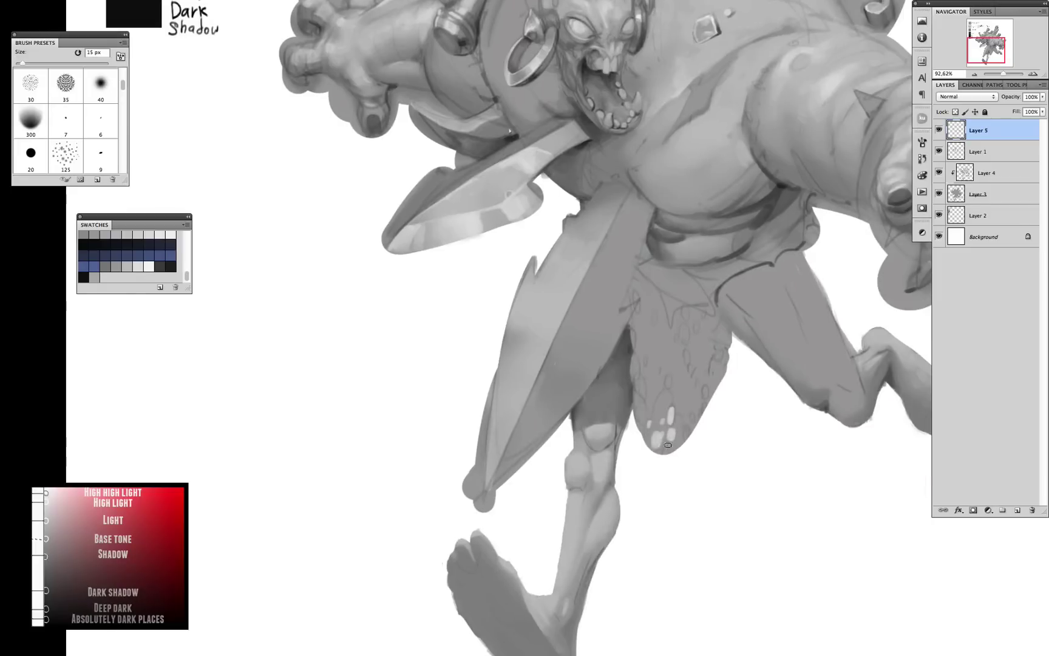
left_click(669, 381)
left_click(703, 393)
left_click_drag(704, 393, 722, 359)
- Model the knee, calf and foot of the front leg with light and shadow strokes
mouse_move(618, 419)
left_mouse_down()
mouse_move(618, 435)
mouse_move(611, 340)
left_mouse_up()
left_click_drag(609, 377, 610, 441)
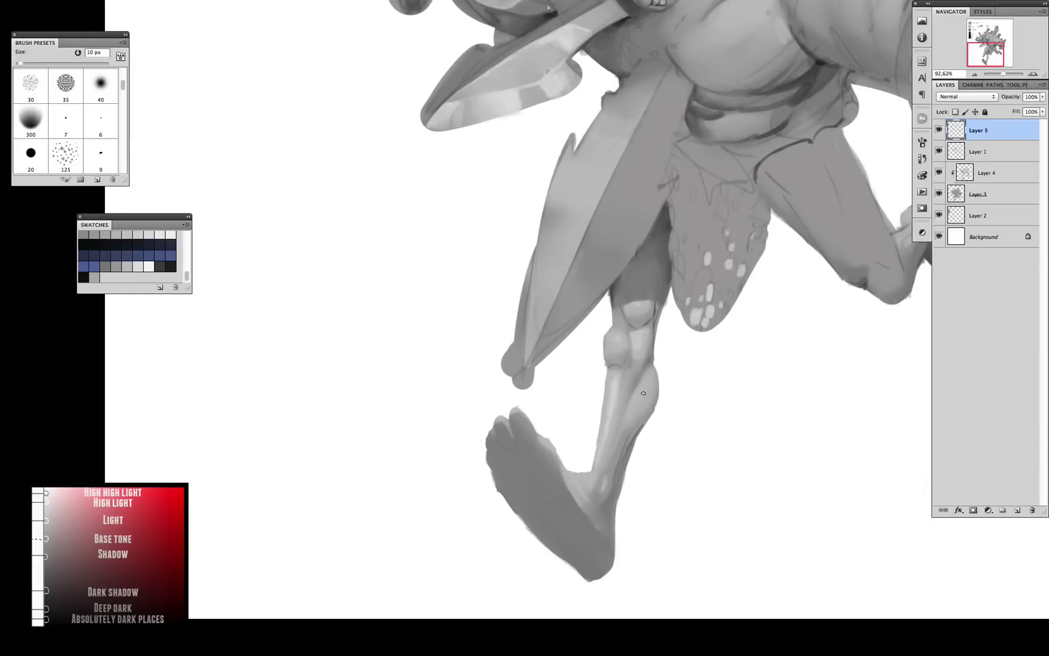
left_click_drag(641, 395, 639, 359)
left_click_drag(558, 419, 586, 449)
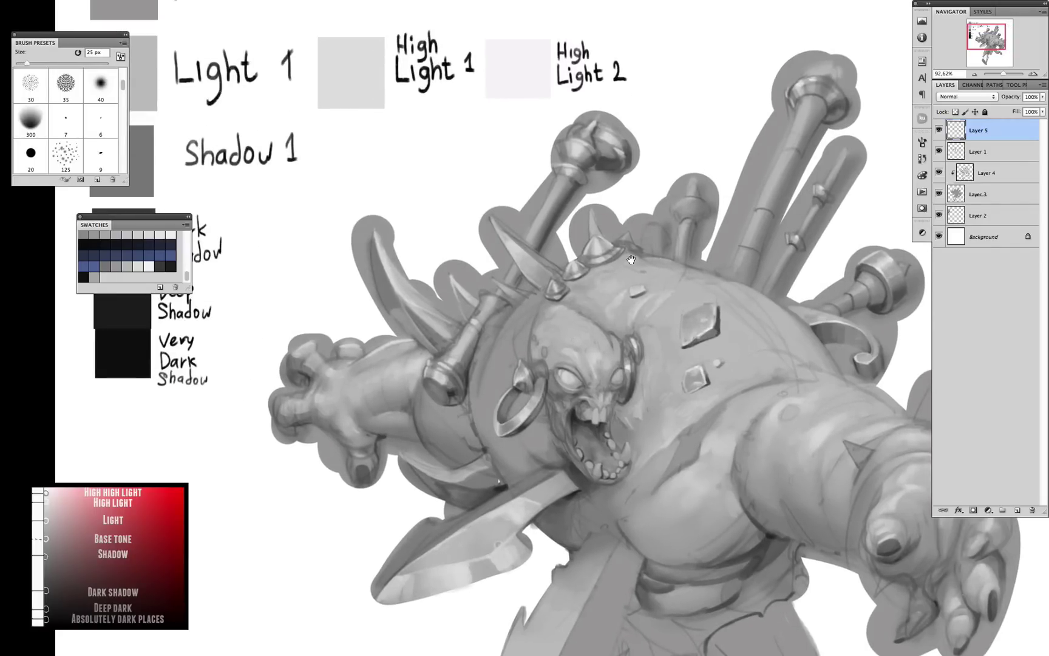
- Brighten the skin around the angular plates on the upper back with light strokes
left_click_drag(631, 260, 607, 252)
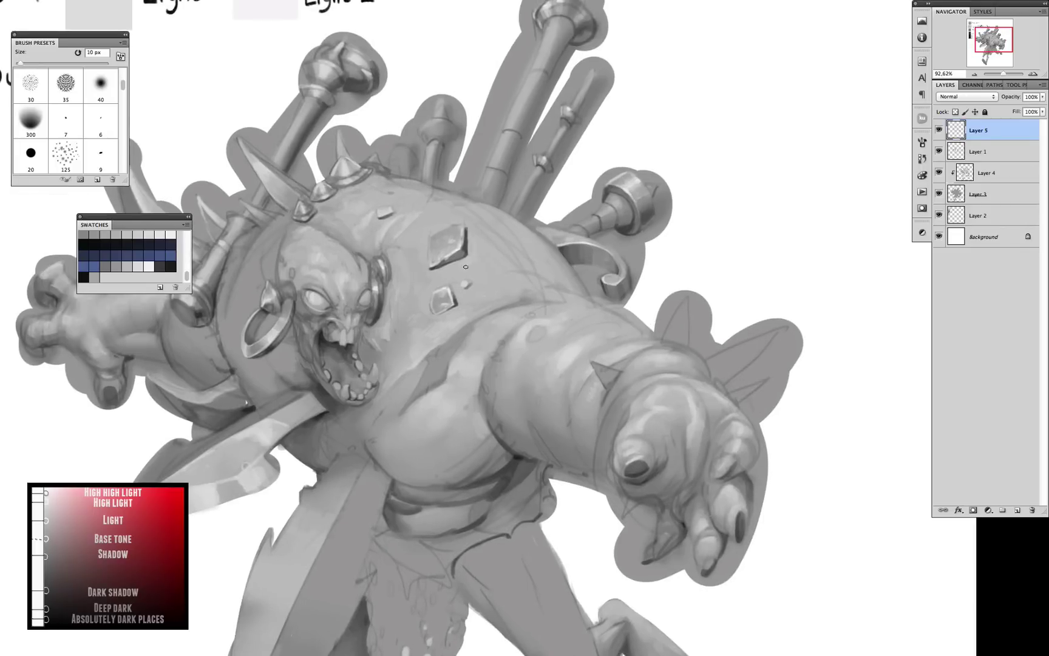
key("bracketleft")
key("bracketleft")
key("bracketleft")
key("bracketleft")
scroll(466, 267, "up", 10)
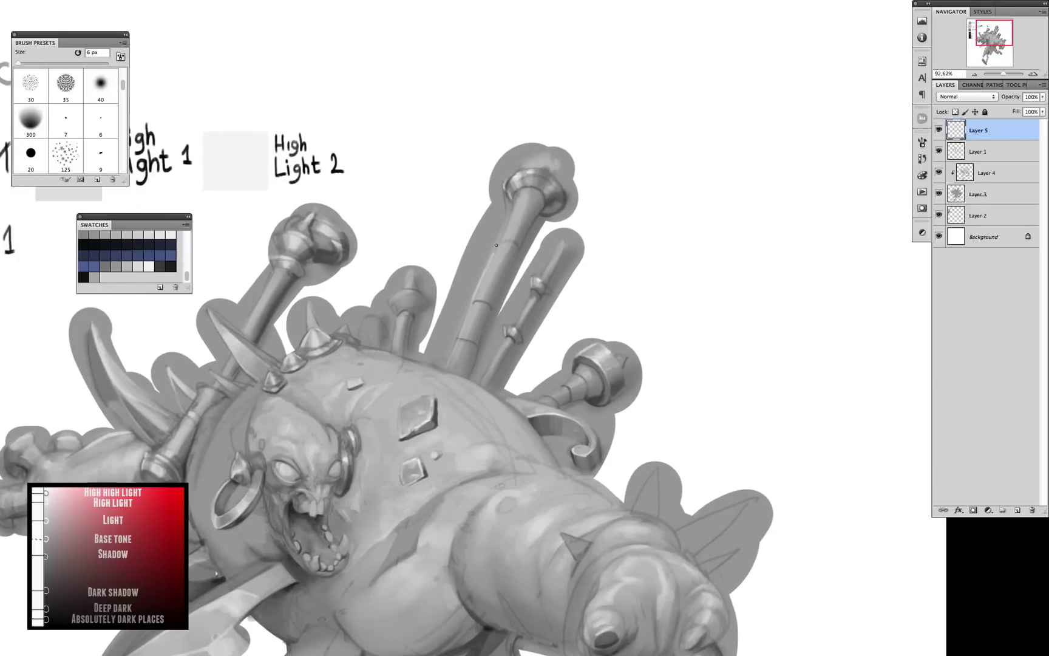
- Add crisp highlights to the short round-ended back bone, its neighbouring spike and the outstretched fingers
key("bracketright")
key("bracketright")
scroll(468, 285, "left", 3)
scroll(467, 286, "up", 2)
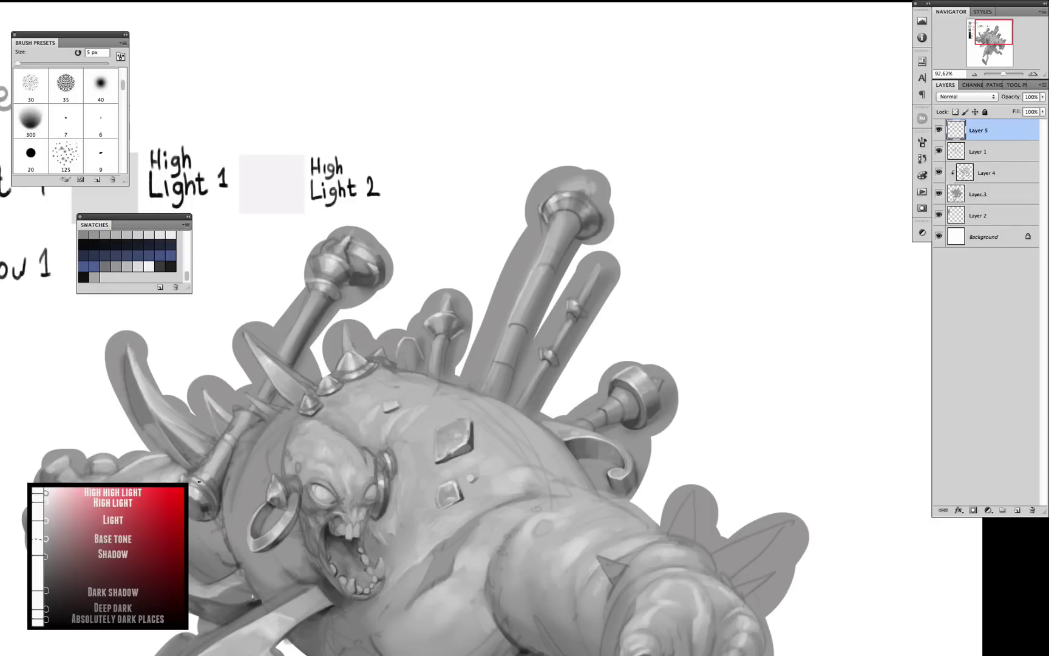
scroll(198, 481, "down", 10)
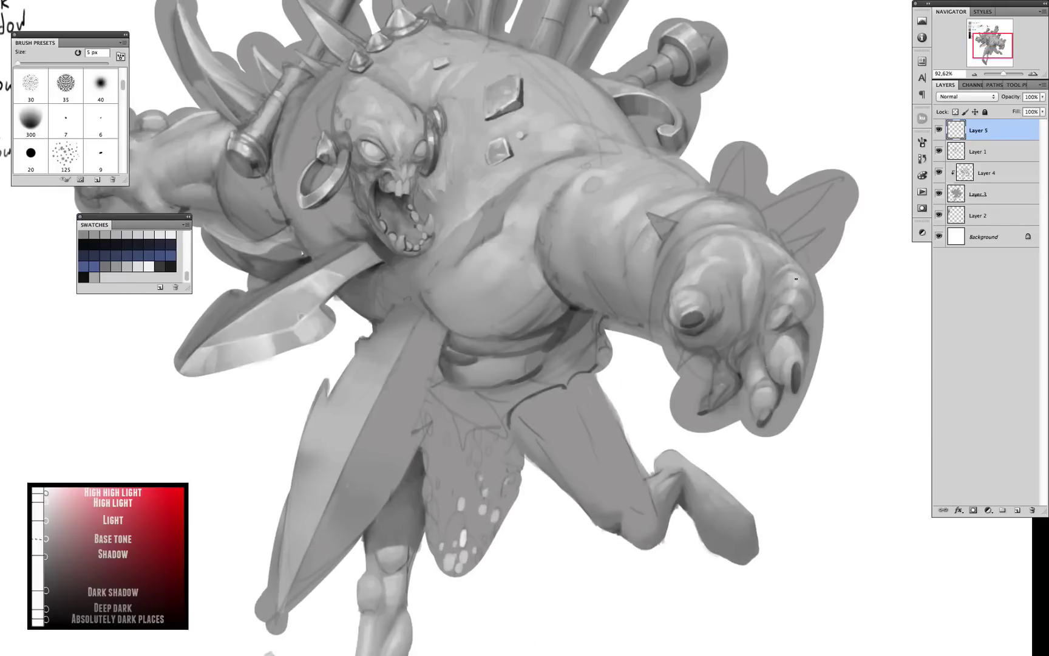
scroll(796, 279, "up", 8)
- Shade the thigh of the bent leg with broad soft tones, covering its sketch lines
key("shift+comma")
scroll(624, 237, "down", 9)
scroll(624, 237, "right", 3)
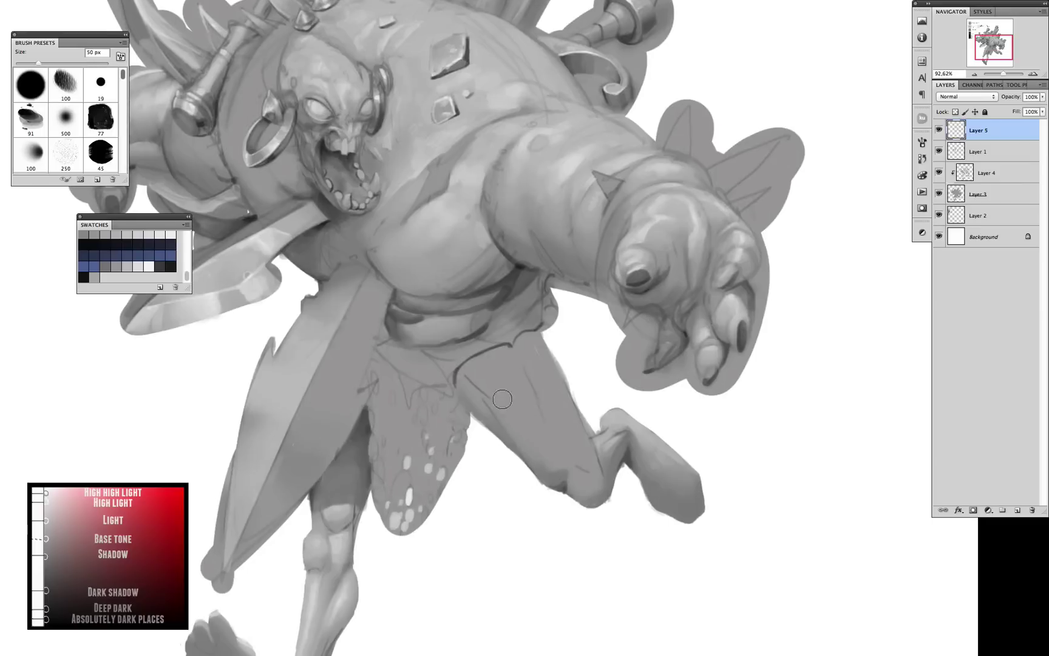
left_click_drag(522, 382, 577, 480)
left_click_drag(556, 340, 480, 389)
left_click_drag(501, 437, 534, 340)
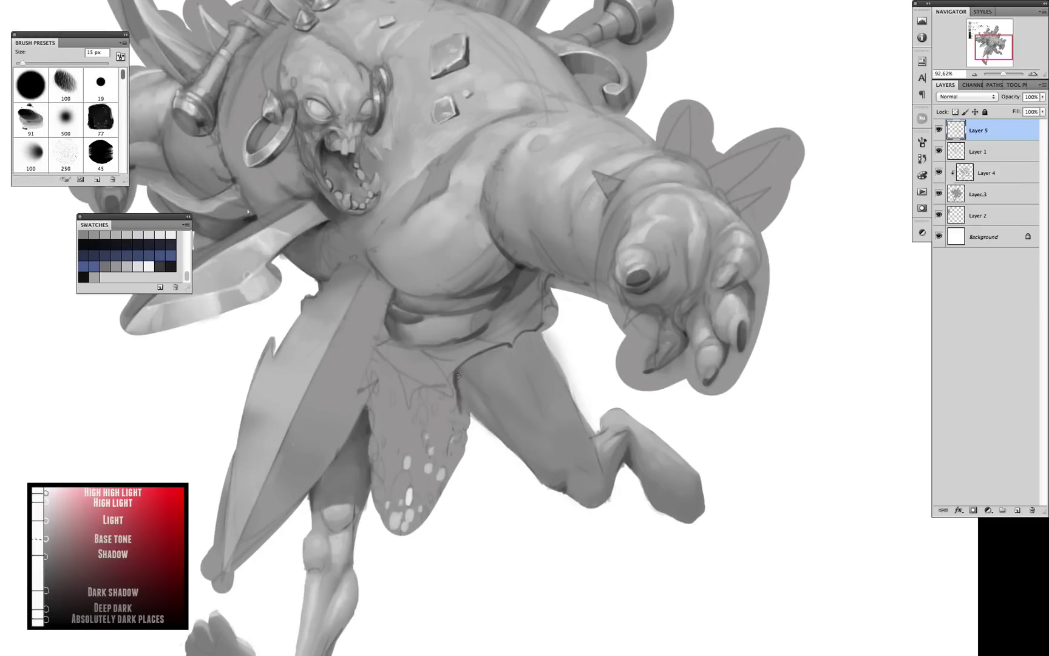
left_click_drag(461, 371, 516, 461)
- Define the muscles of the bent leg's thigh with textured light and dark strokes
key("shift+period")
key("bracketright")
mouse_move(503, 348)
left_mouse_down()
mouse_move(514, 467)
mouse_move(577, 443)
left_mouse_up()
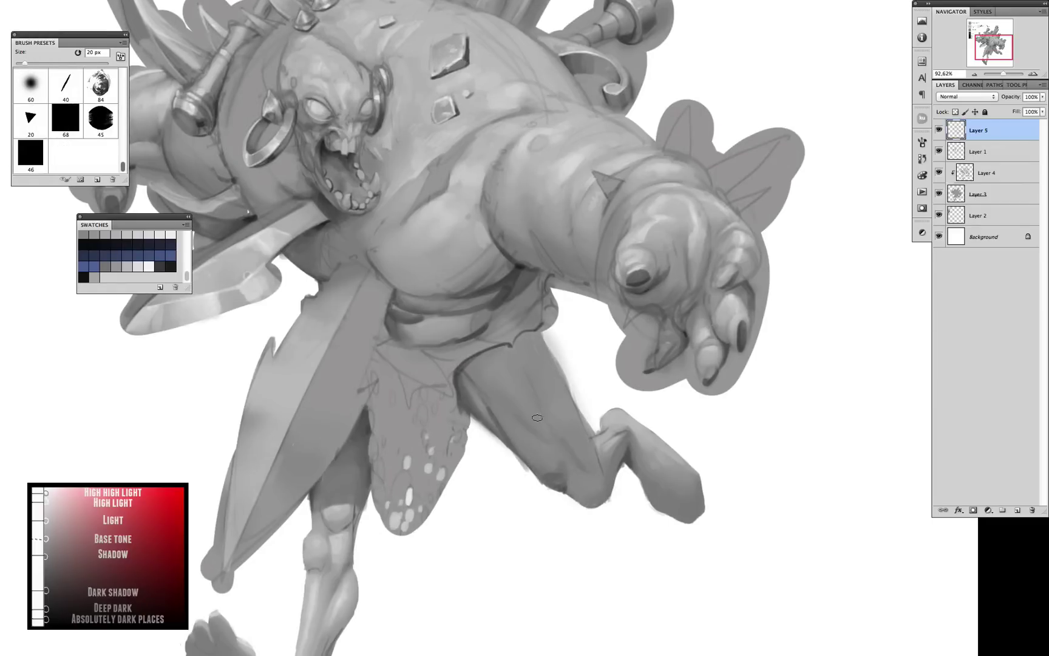
scroll(534, 456, "down", 2)
key("shift+comma")
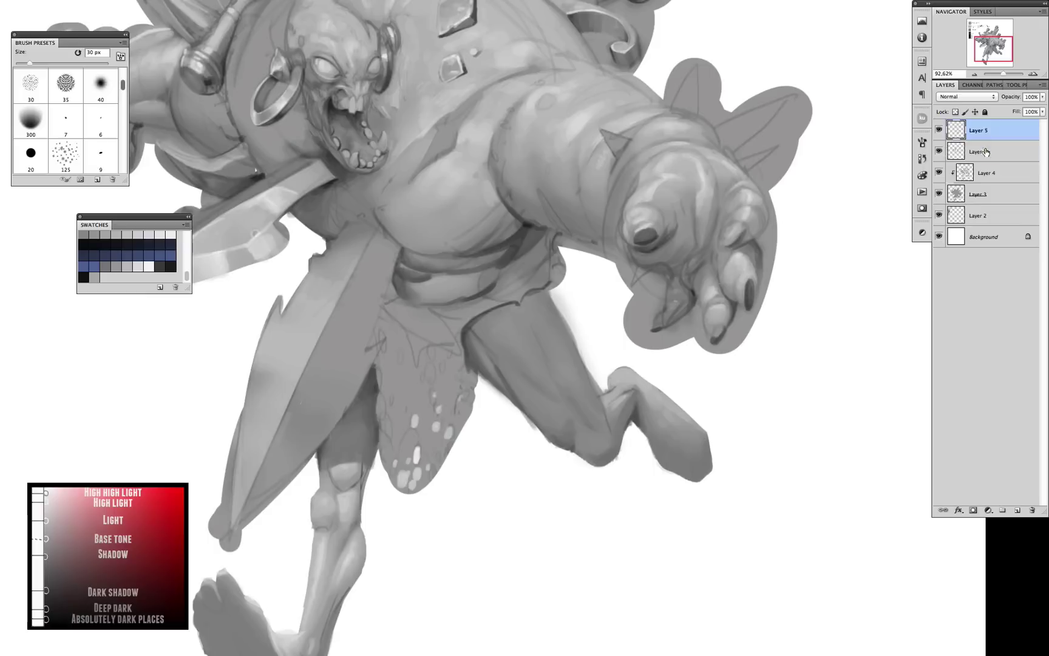
- Create a new layer below Layer 5 and outline the hanging scaled cloth with a lasso selection
key("ctrl+shift+alt+n")
key("l")
left_click_drag(376, 367, 455, 443)
left_click_drag(386, 306, 383, 310)
key("b")
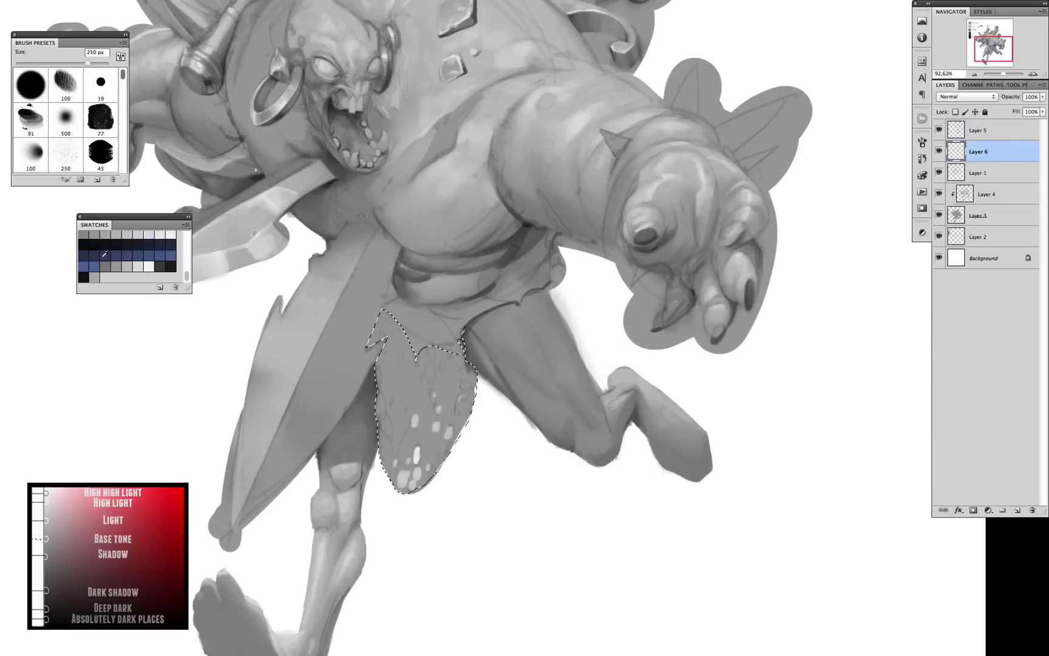
- Cover the selected hanging cloth with a darker shadow tone, keeping the light scales exposed
left_click_drag(413, 364, 437, 438)
left_click_drag(395, 328, 426, 364)
key("period")
key("bracketleft")
key("bracketleft")
key("bracketleft")
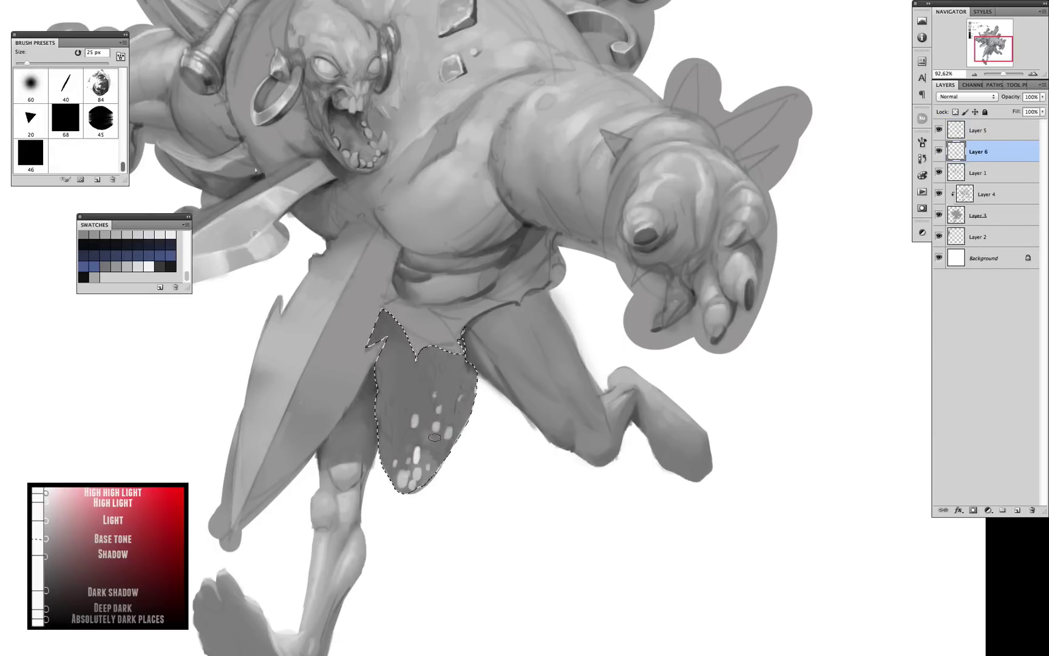
mouse_move(425, 461)
left_mouse_down()
mouse_move(438, 388)
mouse_move(425, 431)
mouse_move(467, 376)
mouse_move(425, 425)
mouse_move(437, 461)
left_mouse_up()
- Paint additional scales and lighter patches within the hanging cloth selection and deselect it
key("bracketleft")
key("bracketleft")
key("bracketleft")
mouse_move(389, 340)
left_mouse_down()
mouse_move(428, 379)
mouse_move(401, 377)
left_mouse_up()
key("bracketright")
left_click_drag(416, 425, 445, 364)
mouse_move(418, 455)
left_mouse_down()
mouse_move(404, 462)
mouse_move(395, 328)
mouse_move(425, 437)
mouse_move(449, 380)
left_mouse_up()
key("bracketright")
left_click_drag(467, 340, 401, 419)
mouse_move(391, 316)
left_mouse_down()
mouse_move(422, 354)
mouse_move(377, 384)
left_mouse_up()
key("ctrl+d")
- Model the folds and torn edge of the waist cloth with light tones and dark contact shadows
key("bracketright")
key("bracketright")
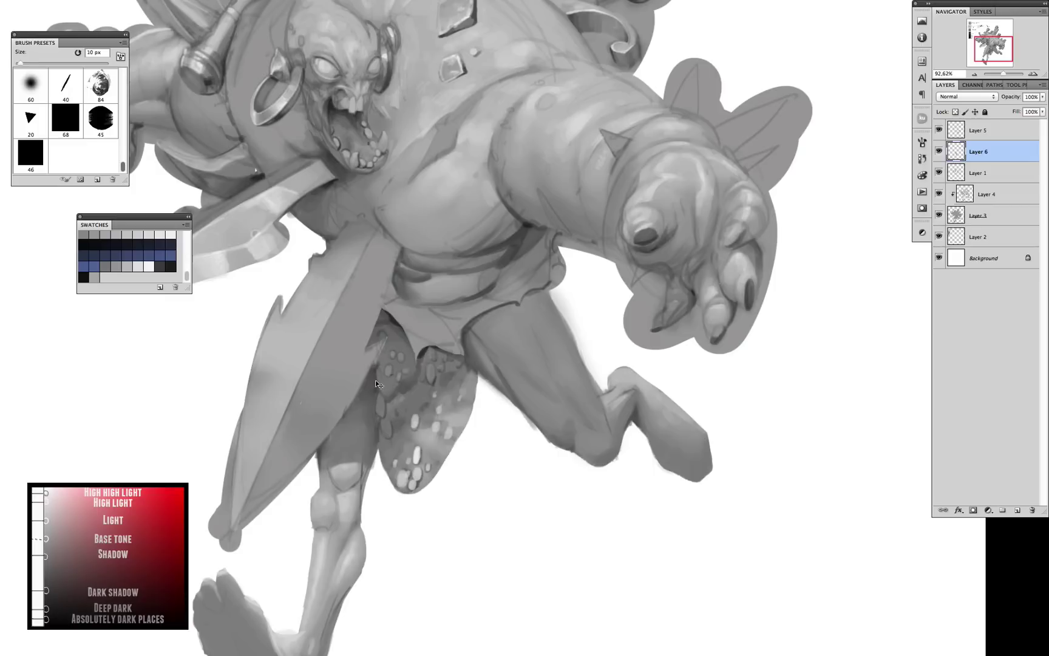
key("bracketright")
key("bracketright")
key("bracketright")
key("bracketright")
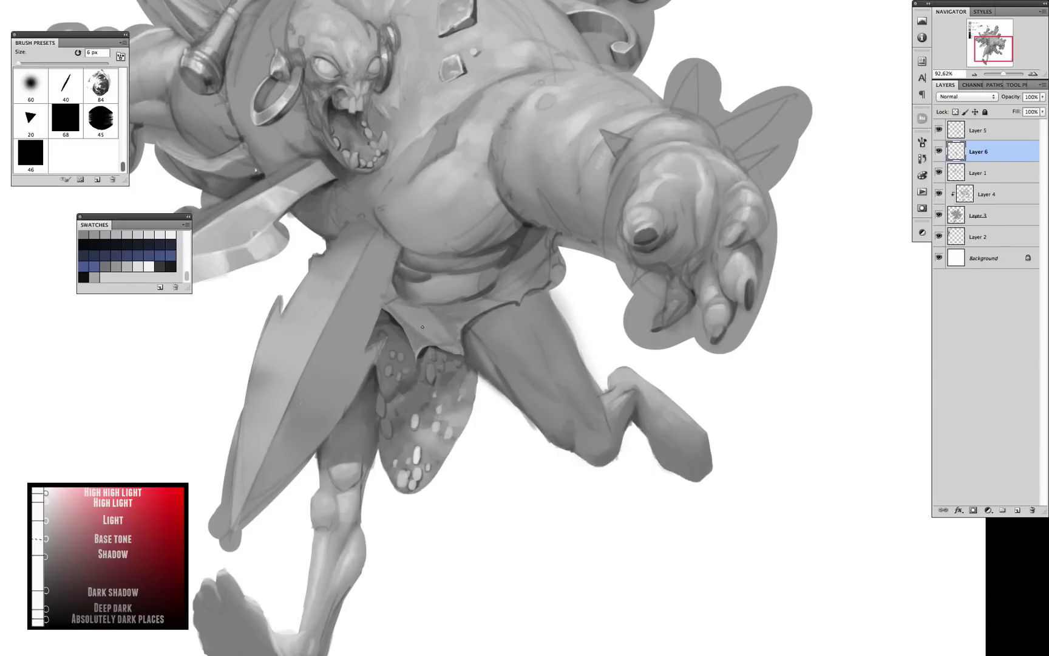
key("bracketright")
key("bracketright")
key("bracketright")
key("bracketright")
mouse_move(401, 328)
left_mouse_down()
mouse_move(442, 304)
mouse_move(472, 312)
left_mouse_up()
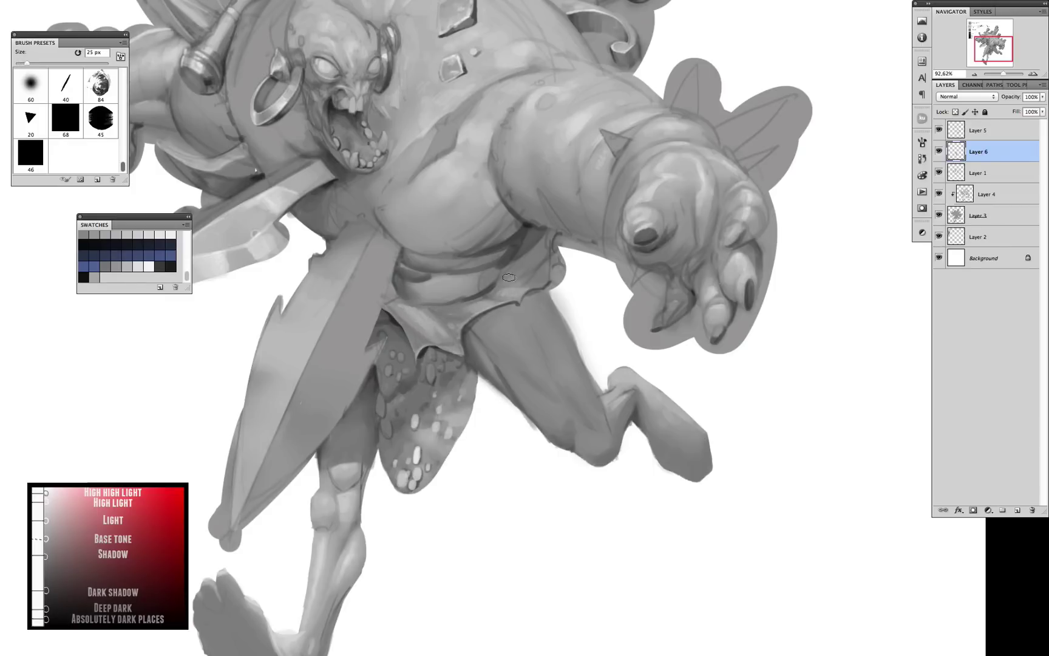
- Switch to Layer 5 and paint light and shadow tones on the spikes behind the outstretched forearm
left_click_drag(509, 277, 513, 414)
key("alt+bracketright")
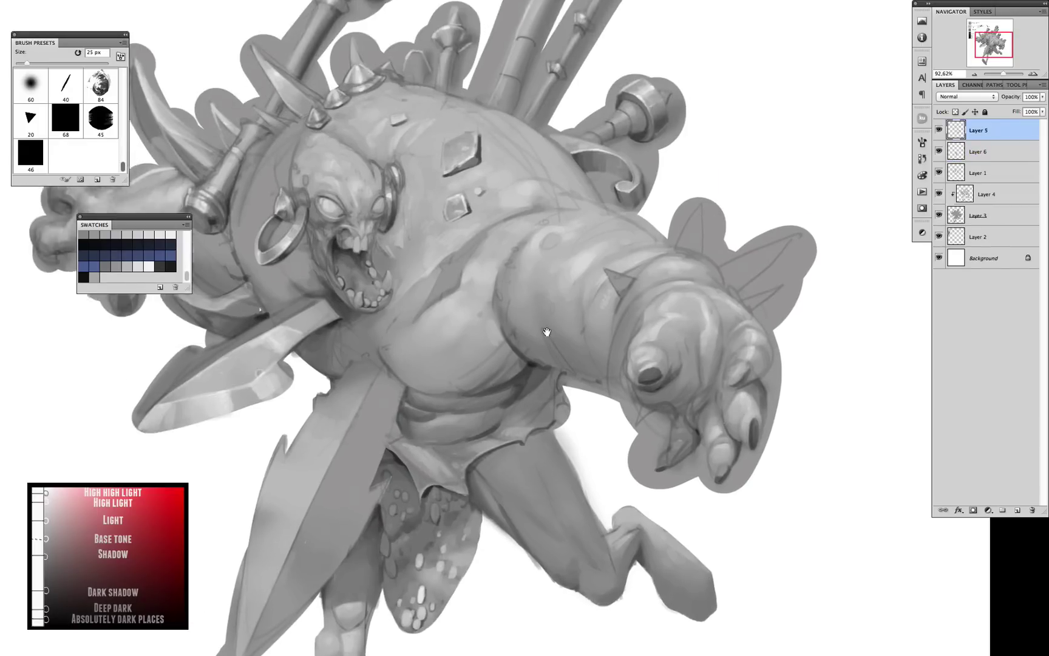
left_click_drag(547, 332, 546, 388)
key("bracketright")
key("bracketright")
mouse_move(692, 303)
left_mouse_down()
mouse_move(737, 339)
mouse_move(780, 349)
mouse_move(698, 266)
left_mouse_up()
key("bracketleft")
key("bracketleft")
key("bracketleft")
key("bracketleft")
key("bracketleft")
left_click_drag(719, 323, 798, 294)
left_click_drag(746, 360, 783, 346)
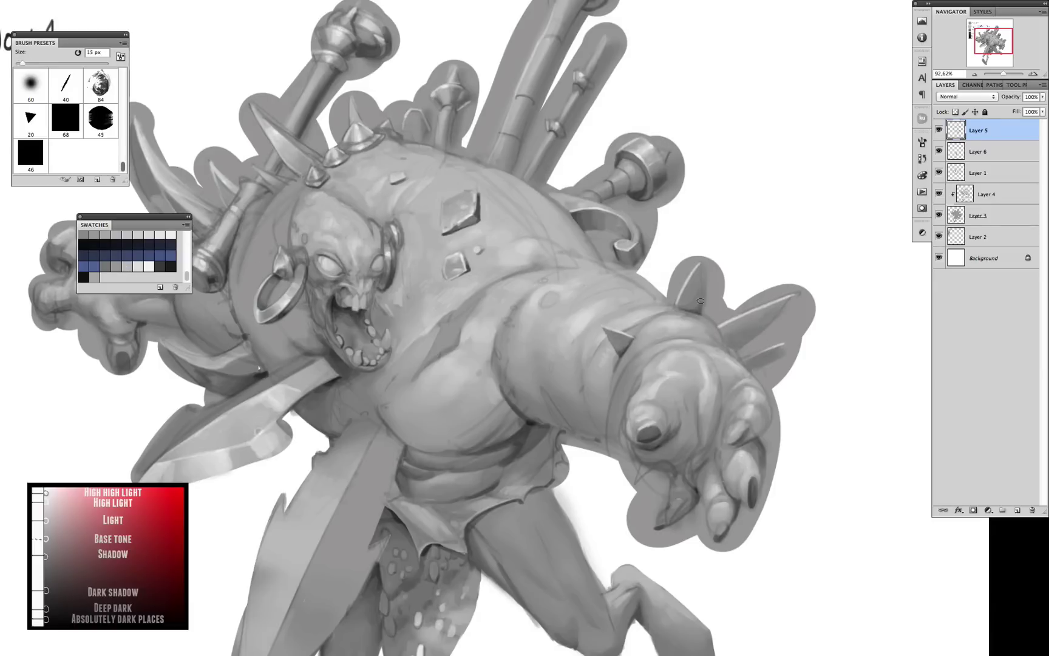
- Sharpen the spikes behind the outstretched forearm with fine highlights and darker edge tones
key("bracketleft")
left_click_drag(701, 303, 698, 266)
key("bracketleft")
key("bracketleft")
key("bracketleft")
mouse_move(753, 359)
left_mouse_down()
mouse_move(782, 345)
mouse_move(793, 298)
left_mouse_up()
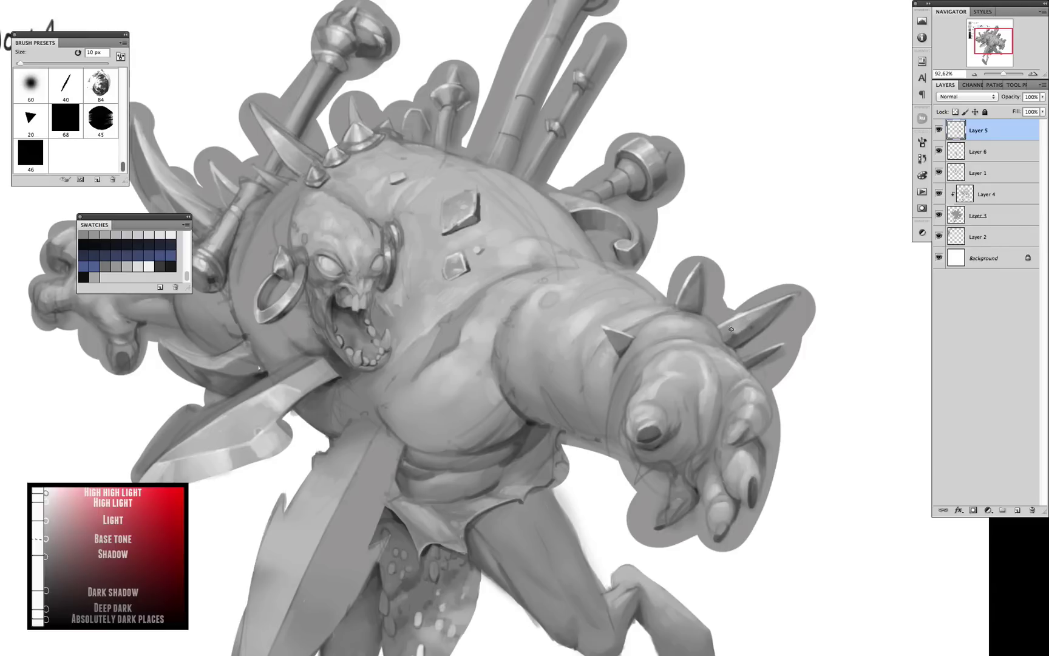
left_click_drag(695, 274, 811, 369)
key("bracketleft")
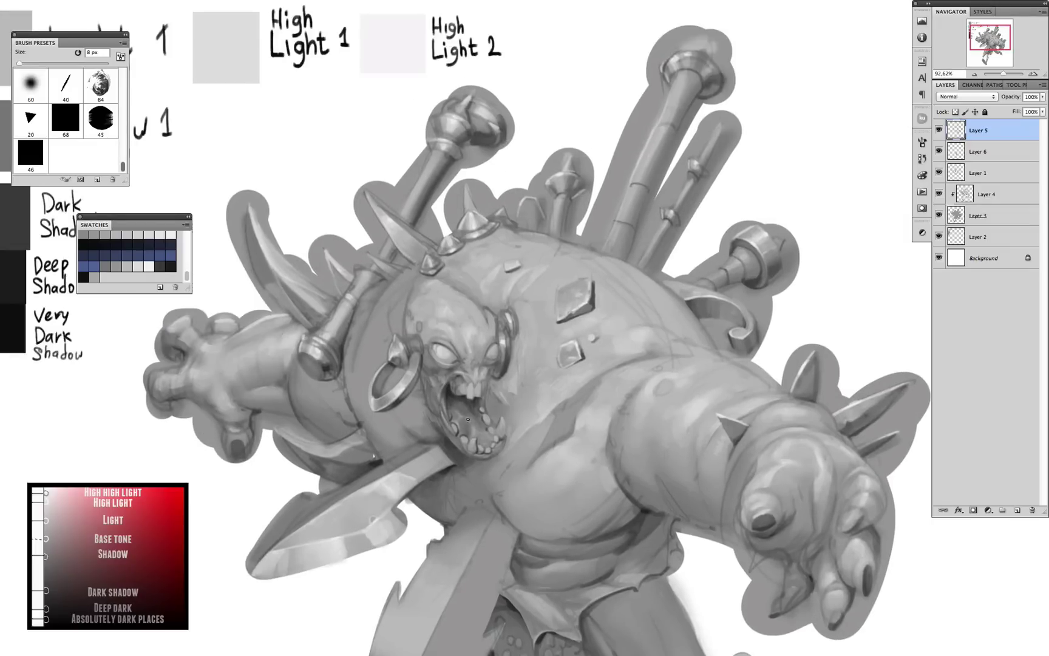
- Touch up the tones around the monster's head and shoulder and on the fingers of the far hand
left_click_drag(557, 281, 412, 416)
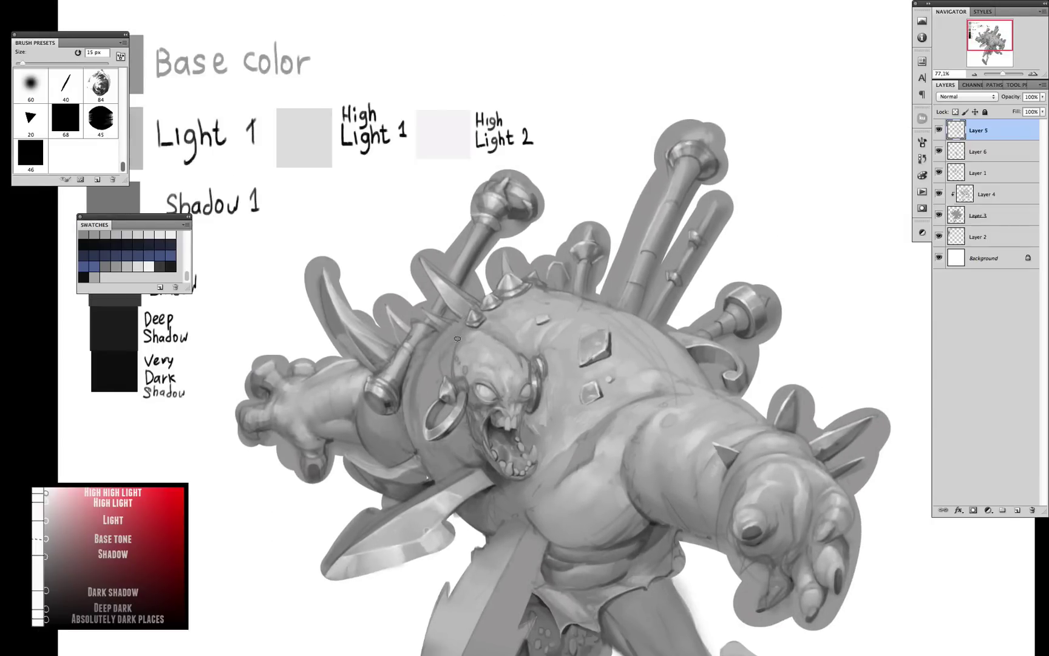
left_click_drag(322, 409, 350, 365)
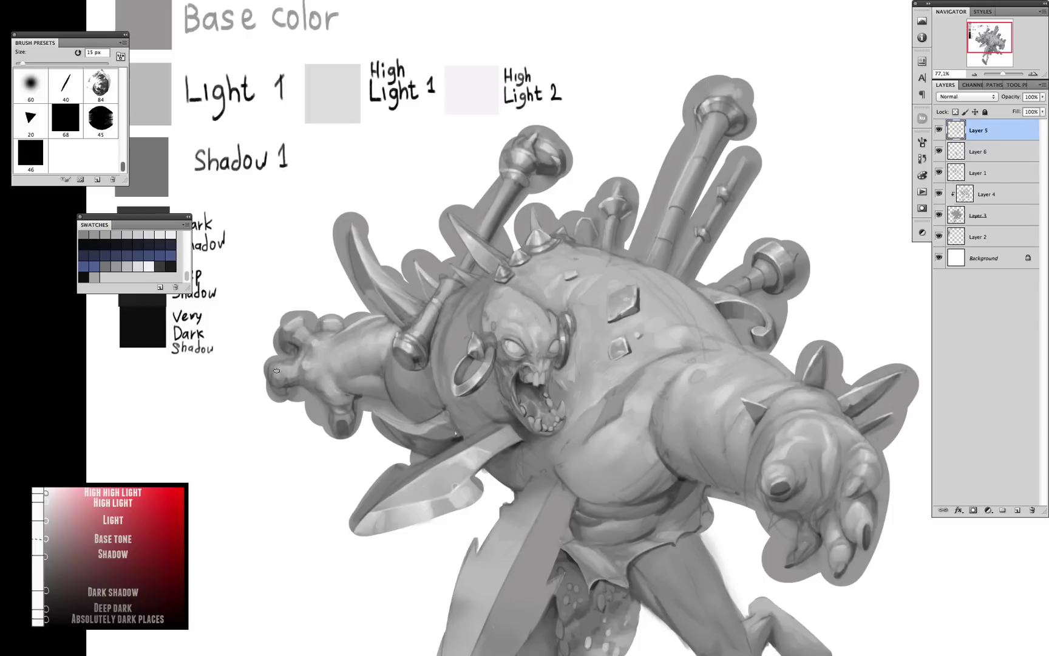
key("bracketleft")
mouse_move(277, 370)
left_mouse_down()
mouse_move(675, 398)
mouse_move(662, 413)
mouse_move(687, 467)
mouse_move(454, 492)
left_mouse_up()
key("bracketleft")
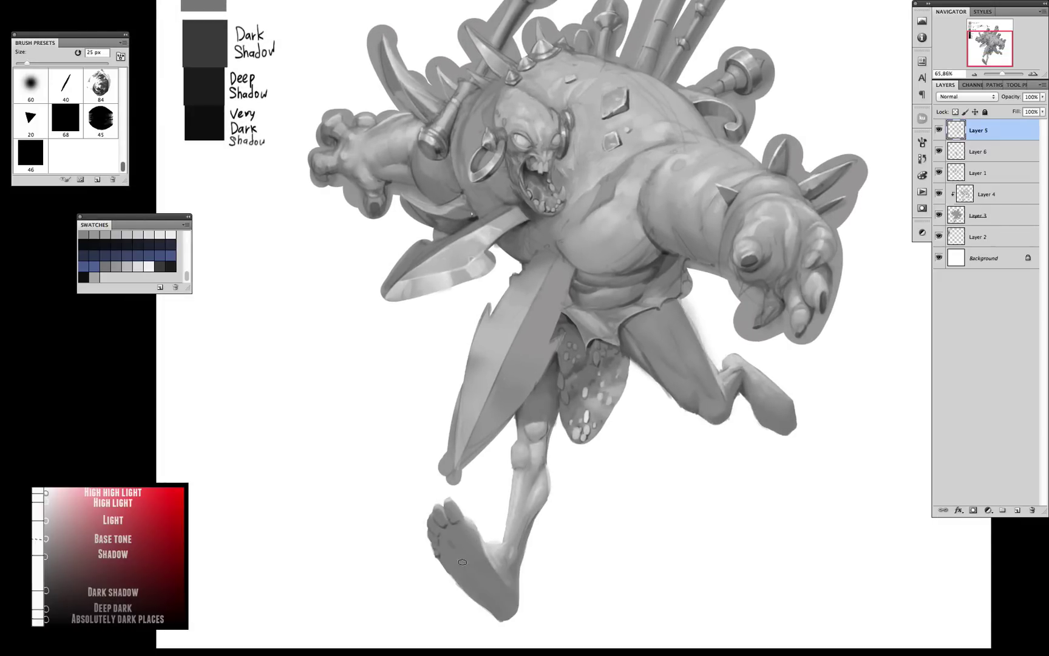
- Paint darker shadow tones on the sole of the front foot and on the raised rear foot
mouse_move(441, 537)
left_mouse_down()
mouse_move(450, 574)
mouse_move(492, 617)
mouse_move(444, 434)
left_mouse_up()
key("bracketright")
key("bracketright")
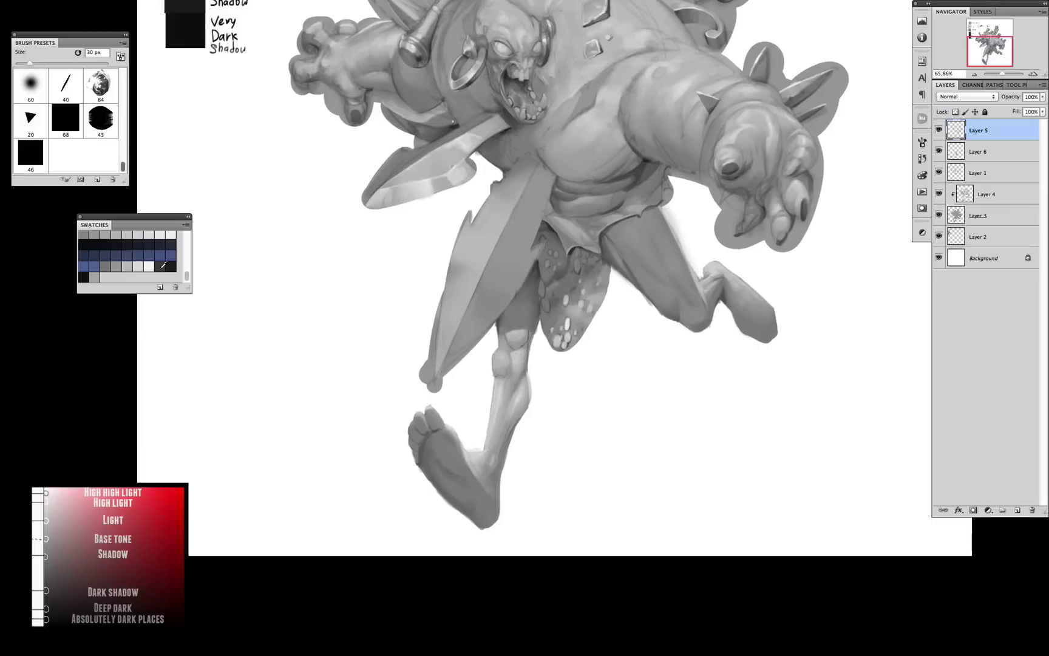
key("bracketleft")
key("bracketleft")
key("bracketleft")
key("bracketleft")
key("bracketleft")
key("bracketleft")
mouse_move(765, 322)
left_mouse_down()
mouse_move(740, 377)
mouse_move(752, 315)
mouse_move(729, 234)
left_mouse_up()
key("bracketright")
key("bracketright")
key("bracketright")
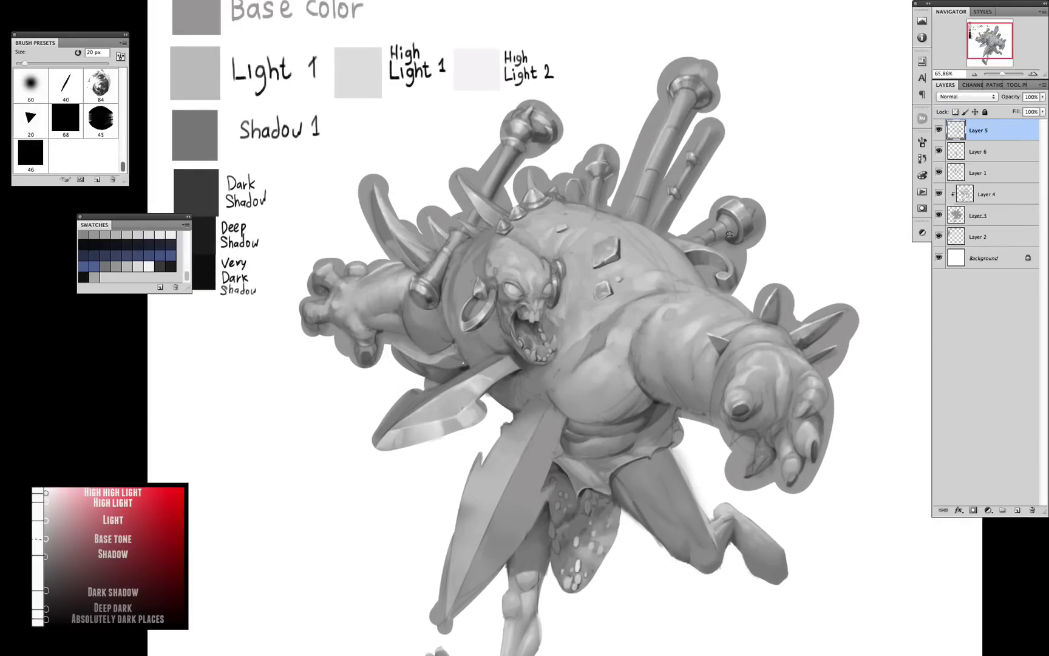
- Deepen the shading of the poles and weapon shafts on the back and refine the face and curved horns
left_click_drag(646, 213, 696, 108)
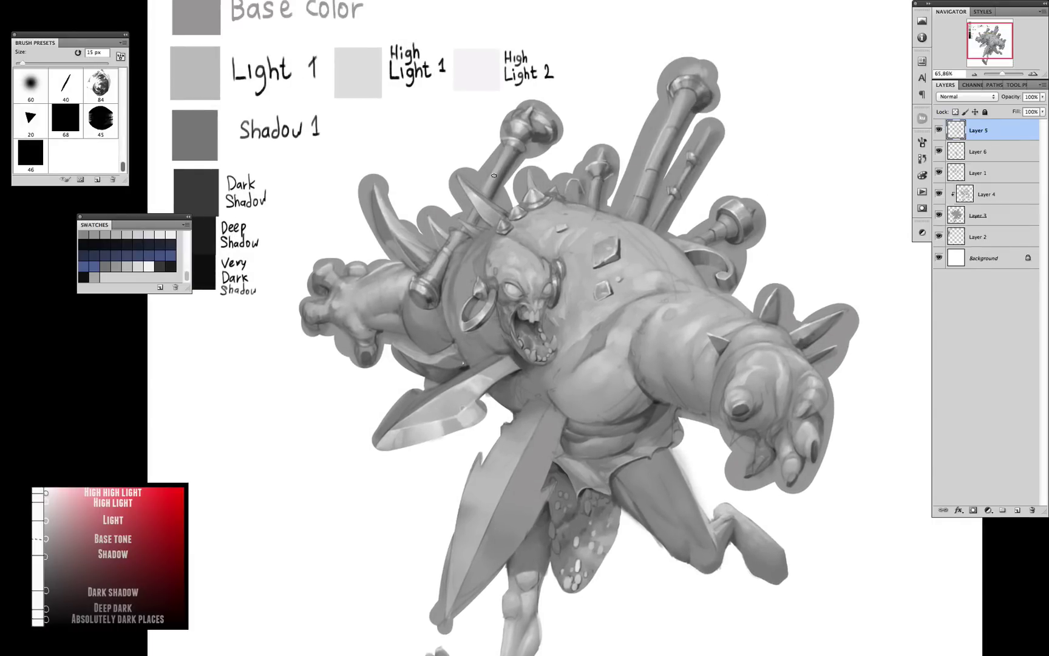
key("bracketleft")
key("bracketleft")
key("bracketleft")
key("bracketleft")
left_click_drag(487, 270, 532, 298)
key("bracketleft")
left_click_drag(515, 365, 425, 340)
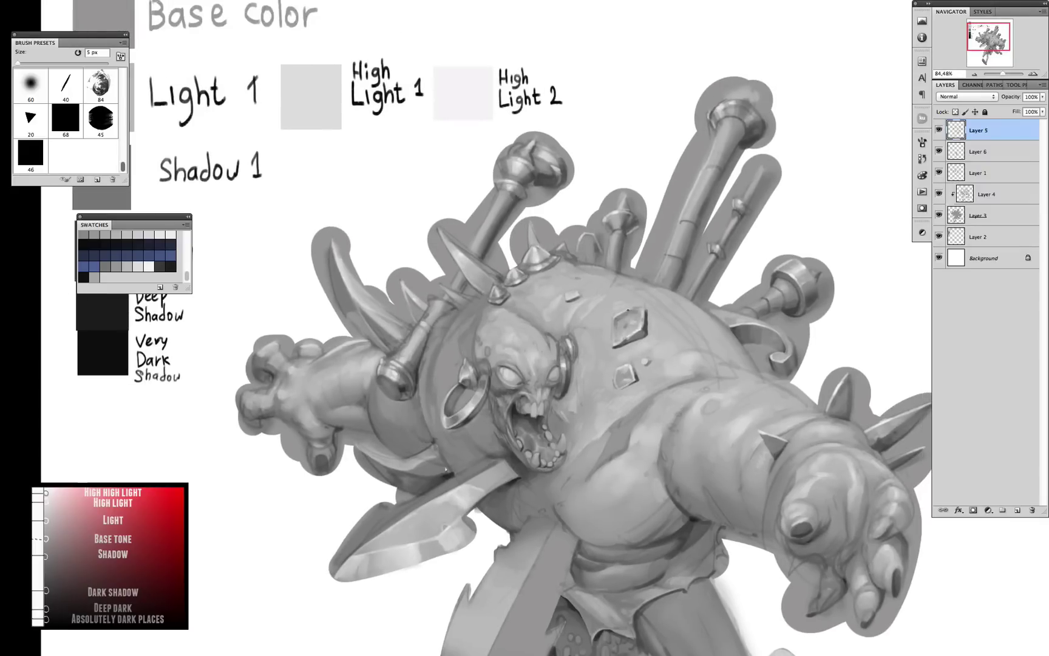
mouse_move(292, 280)
left_mouse_down()
mouse_move(314, 288)
mouse_move(331, 220)
left_mouse_up()
- Paint light reflection bands and a bright edge on the lit half of the large blade
key("bracketright")
key("bracketright")
key("bracketright")
key("bracketright")
key("bracketright")
key("bracketright")
mouse_move(519, 343)
left_mouse_down()
mouse_move(495, 374)
mouse_move(478, 479)
mouse_move(464, 452)
left_mouse_up()
key("bracketleft")
key("bracketleft")
key("bracketleft")
key("bracketleft")
key("bracketleft")
key("bracketleft")
key("bracketleft")
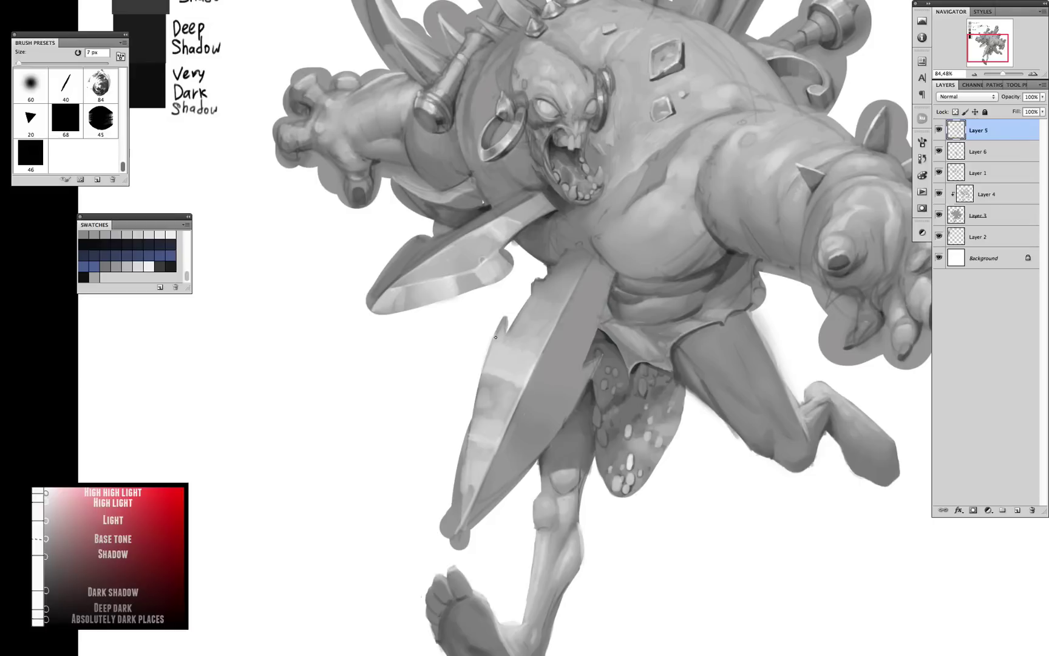
- Shade the dark half of the large blade and save monster.psd over the changed disk copy
key("bracketright")
key("bracketright")
left_click_drag(587, 261, 595, 263)
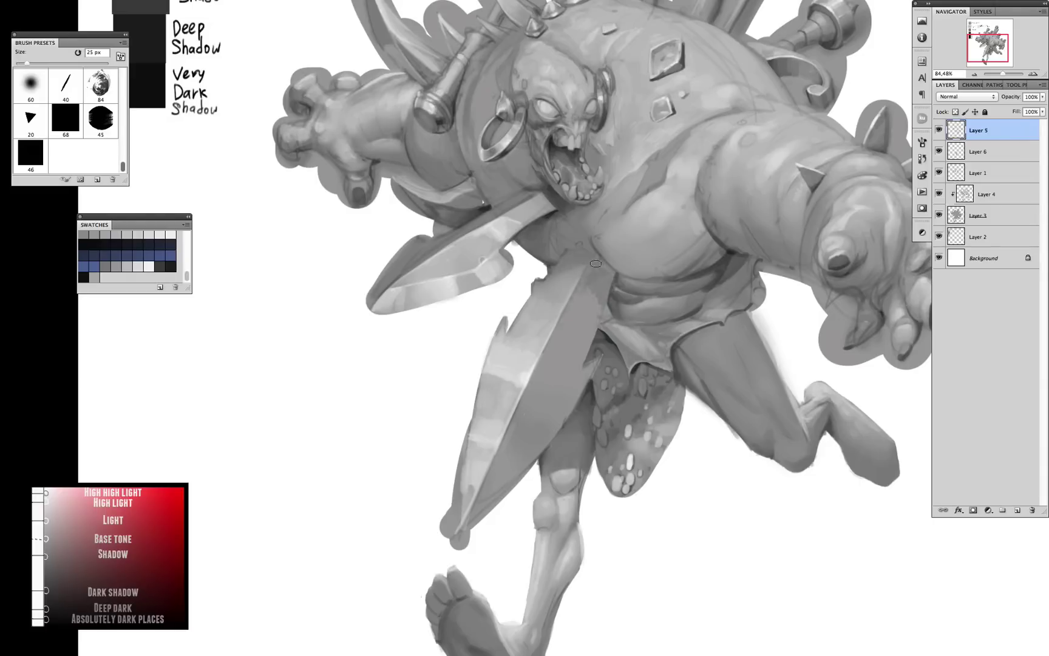
key("bracketright")
key("bracketright")
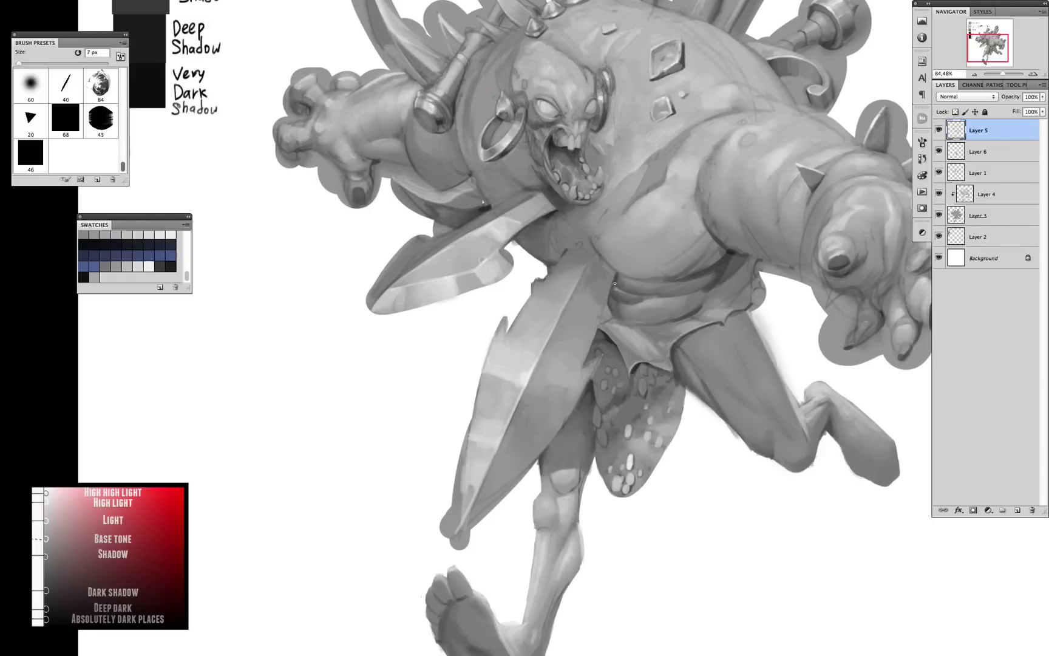
key("ctrl+s")
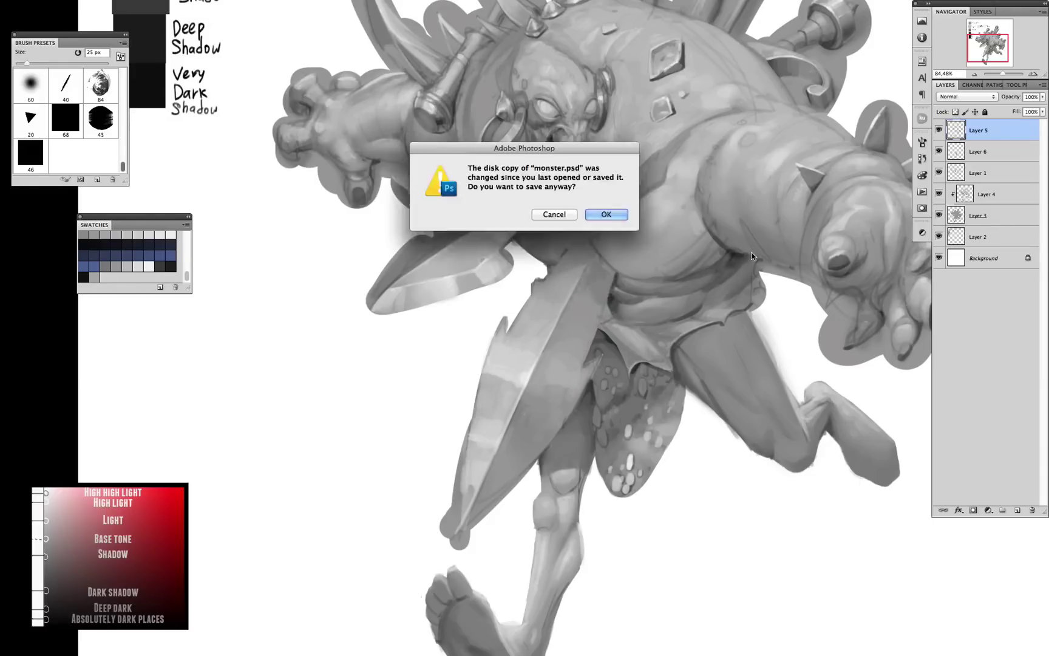
key("Return")
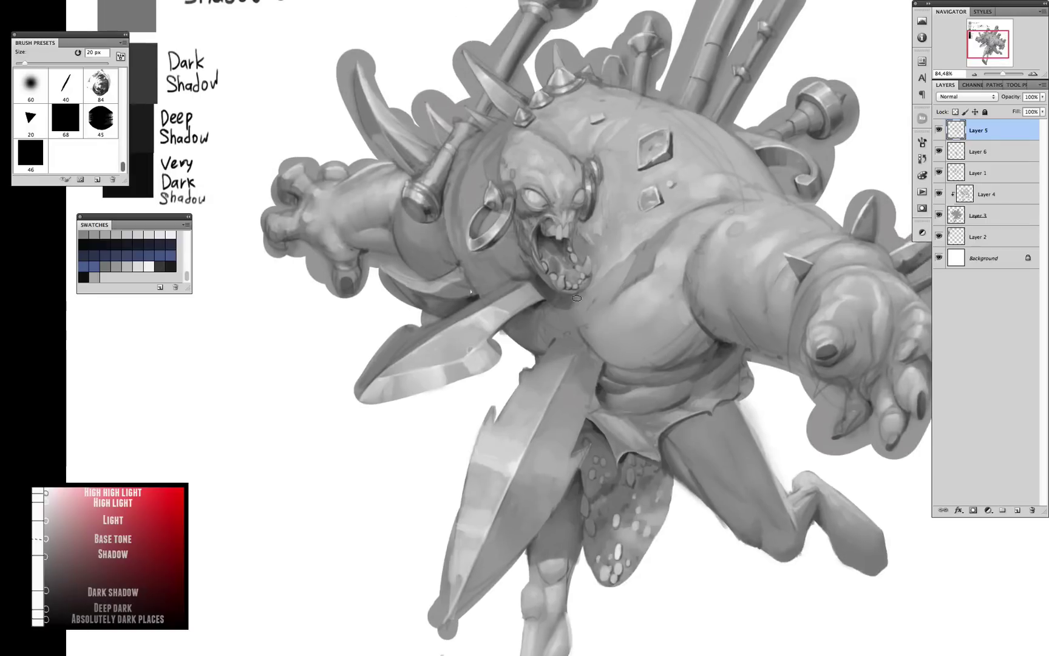
- Deepen the shadows under the jaw, beneath the belly and along the waist folds
key("bracketright")
left_click_drag(577, 298, 560, 319)
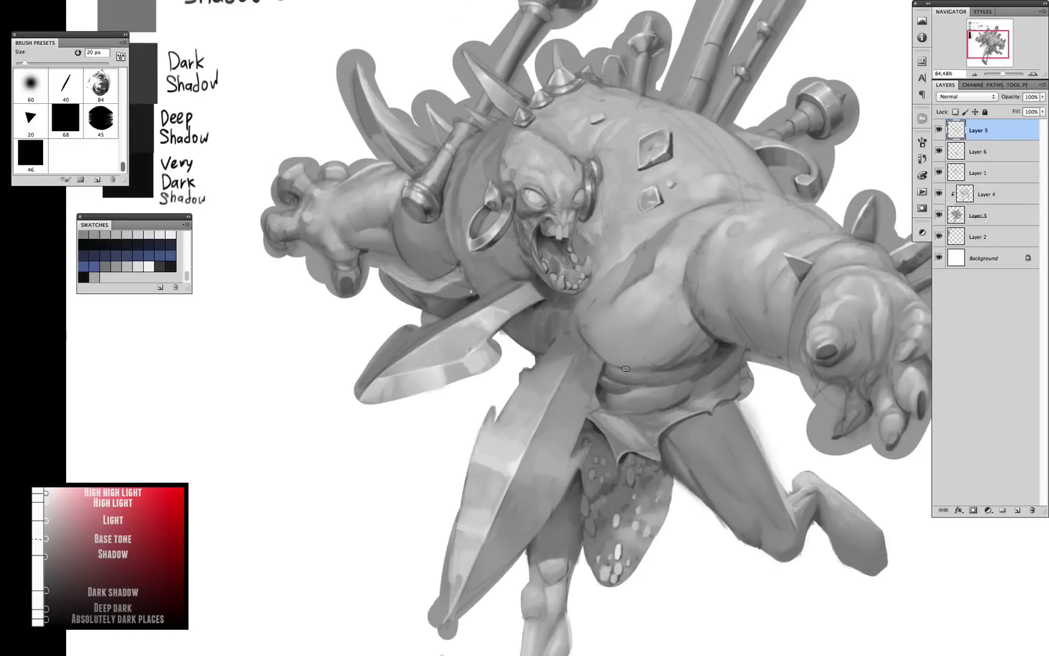
left_click_drag(625, 368, 708, 358)
key("bracketright")
key("bracketright")
left_click_drag(644, 367, 683, 381)
left_click_drag(716, 426, 688, 315)
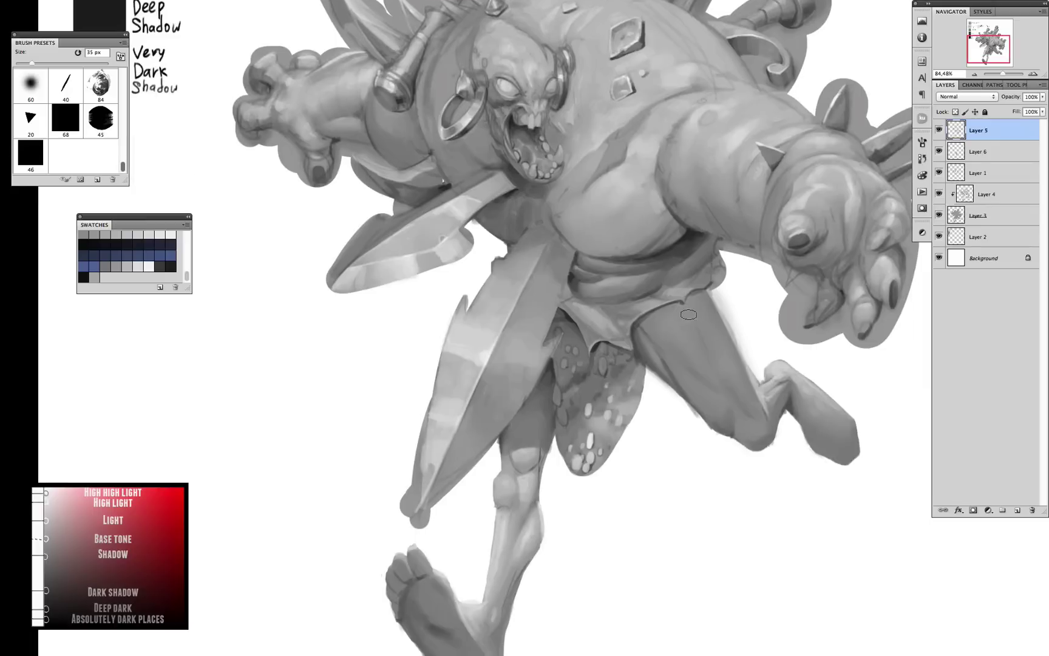
- Darken the thigh and lower leg of the bent rear leg and the shaded leg behind the blade
key("bracketleft")
key("bracketleft")
key("bracketleft")
left_click_drag(753, 447, 795, 395)
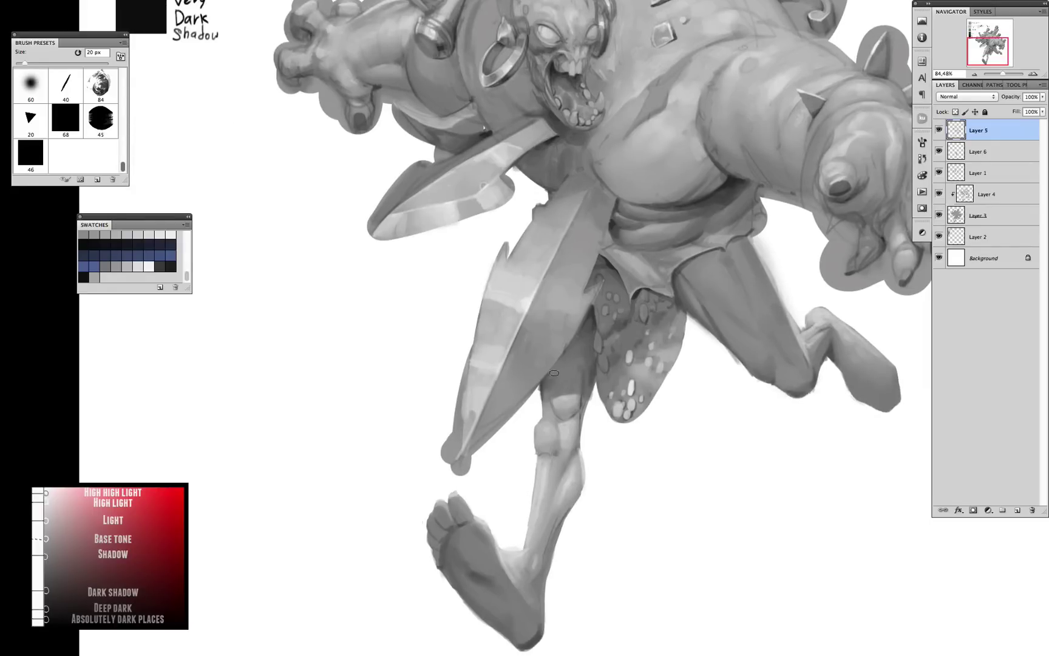
scroll(554, 372, "up", 2)
scroll(583, 374, "up", 2)
key("bracketleft")
key("bracketleft")
key("bracketleft")
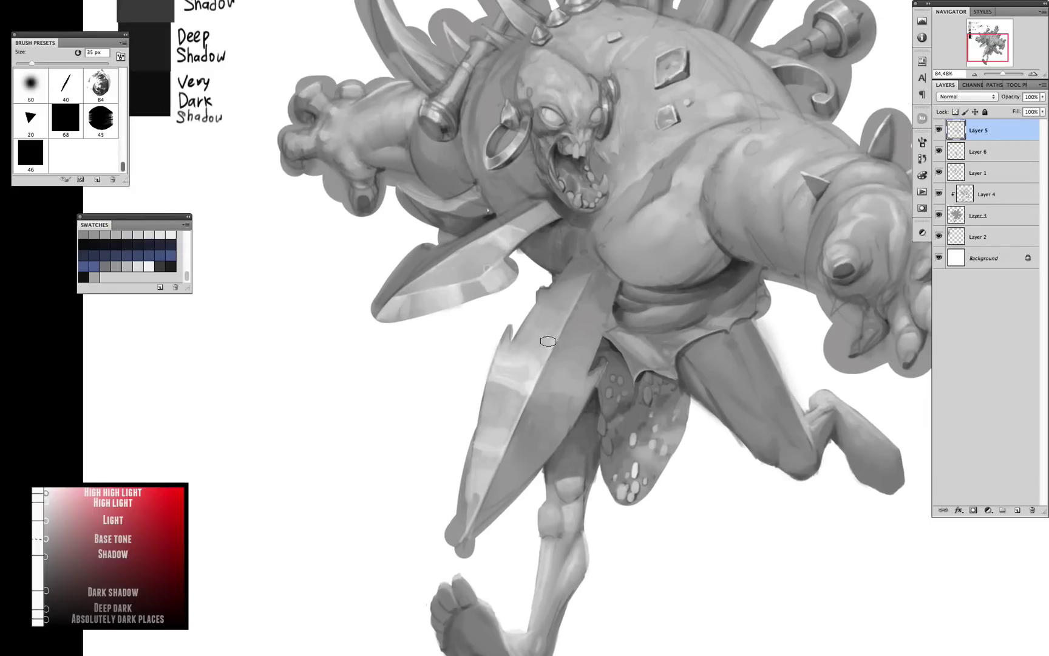
- Soften the facets of the large blade, add small chips to its surface and touch up the mouth
key("bracketleft")
key("bracketleft")
scroll(364, 303, "up", 4)
scroll(364, 304, "left", 2)
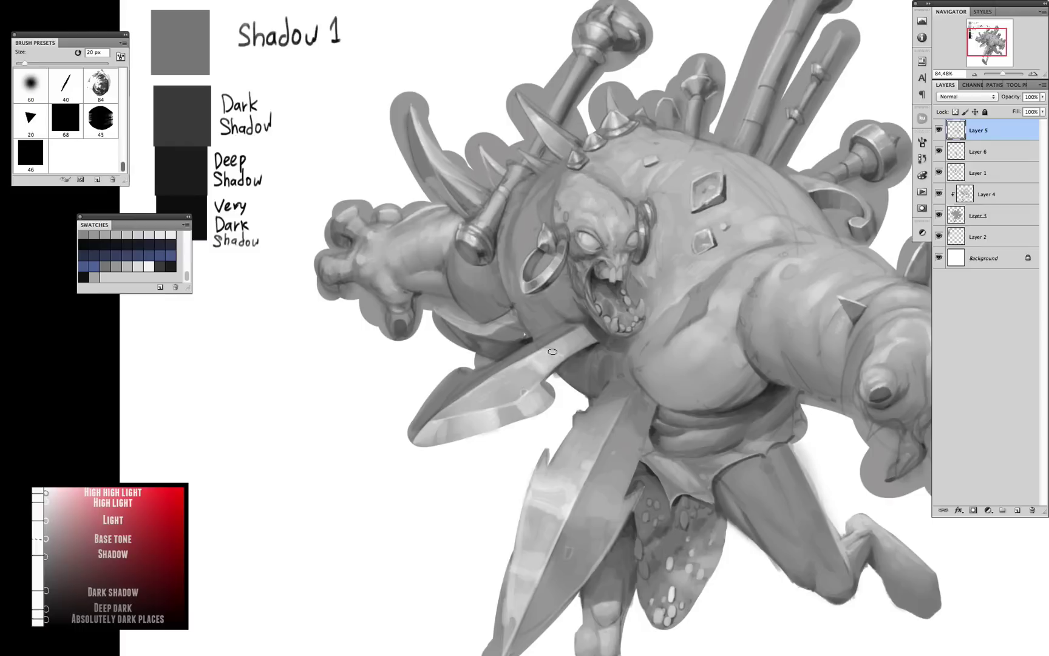
key("bracketleft")
key("bracketleft")
key("bracketleft")
scroll(582, 351, "up", 2)
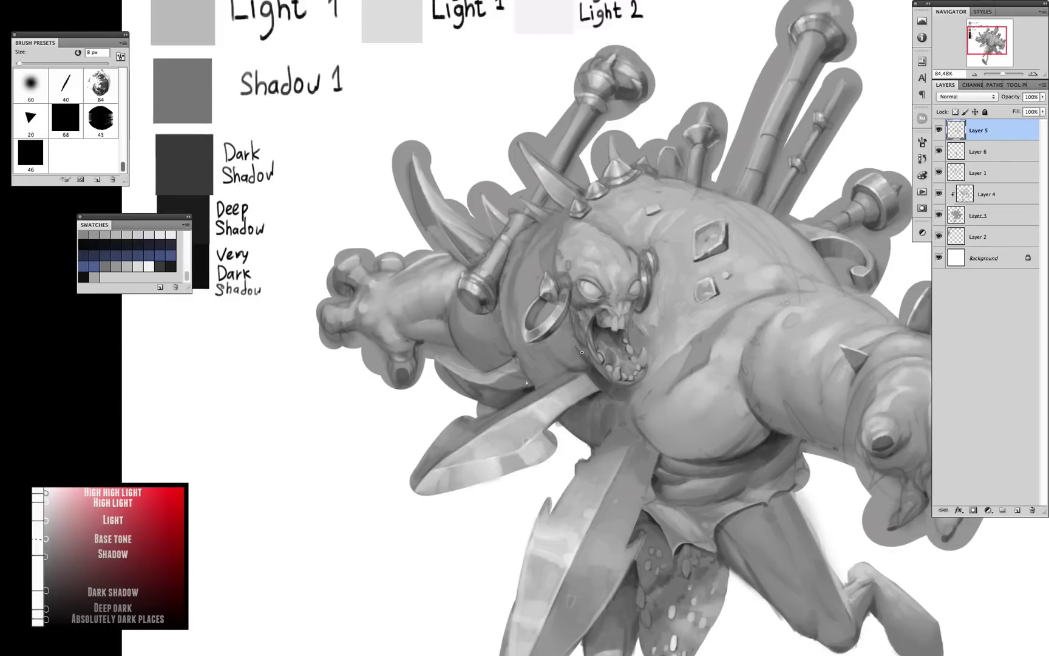
scroll(555, 387, "down", 5)
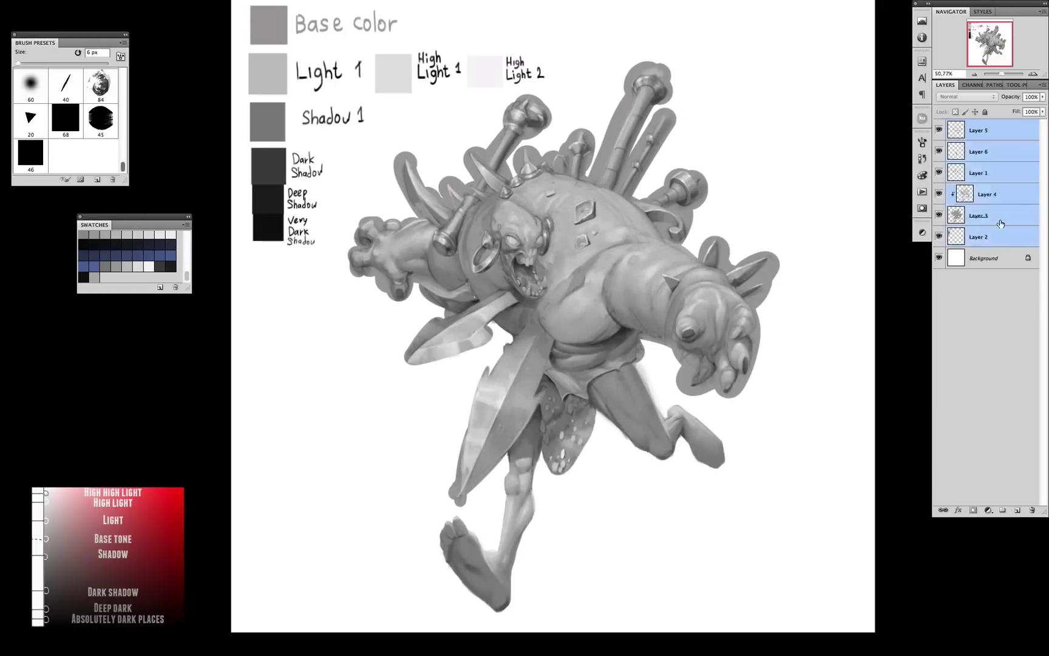
- On Layer 3, paint a soft grey patch beside the monster and sketch three loose pointed spikes on it
key("bracketright")
key("alt+bracketleft")
key("alt+bracketleft")
key("alt+bracketleft")
key("alt+bracketleft")
scroll(105, 118, "up", 5)
mouse_move(316, 267)
left_mouse_down()
mouse_move(365, 328)
mouse_move(326, 366)
left_mouse_up()
left_click_drag(410, 413, 368, 462)
left_click_drag(437, 415, 420, 449)
scroll(363, 411, "up", 3)
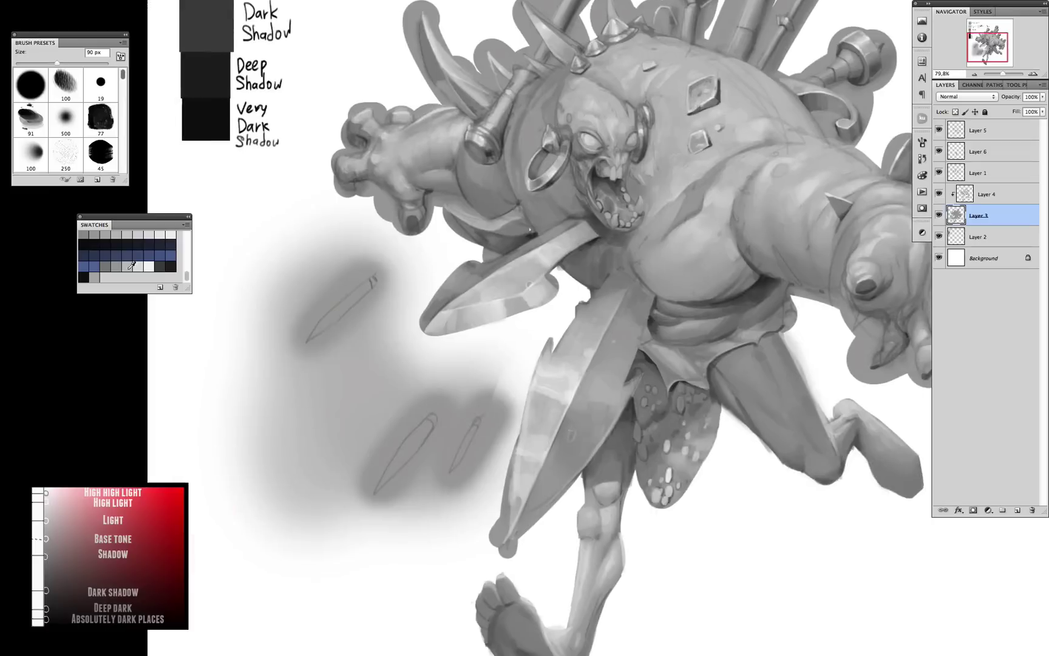
- Model the three loose spikes with light faces, highlights and dark contours using a small brush
key("bracketleft")
left_click_drag(478, 418, 452, 462)
left_click_drag(376, 277, 311, 339)
key("bracketleft")
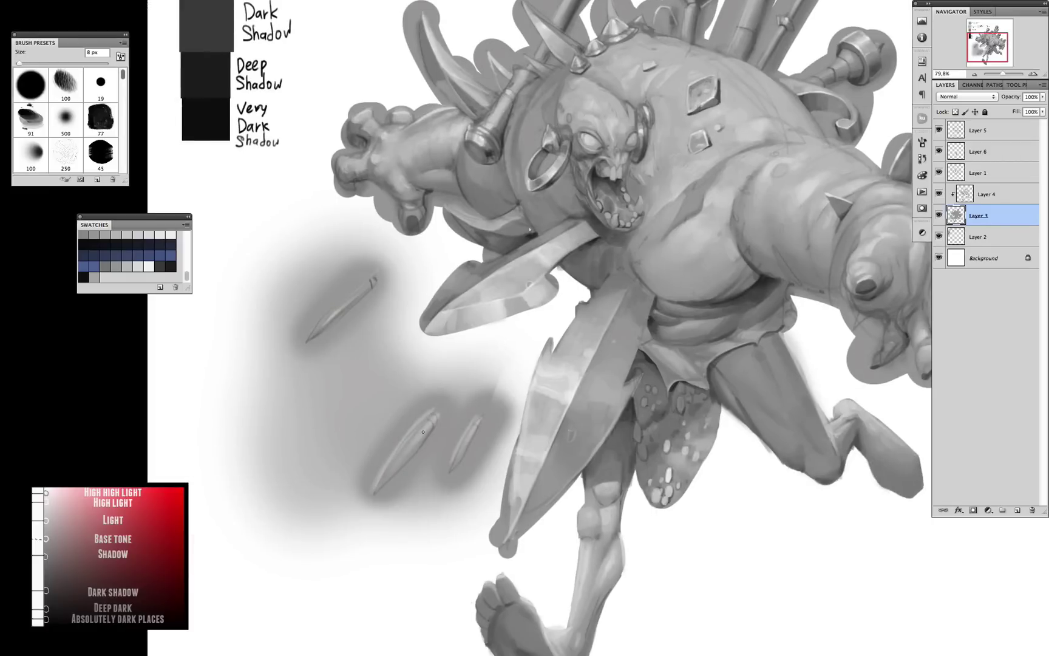
key("e")
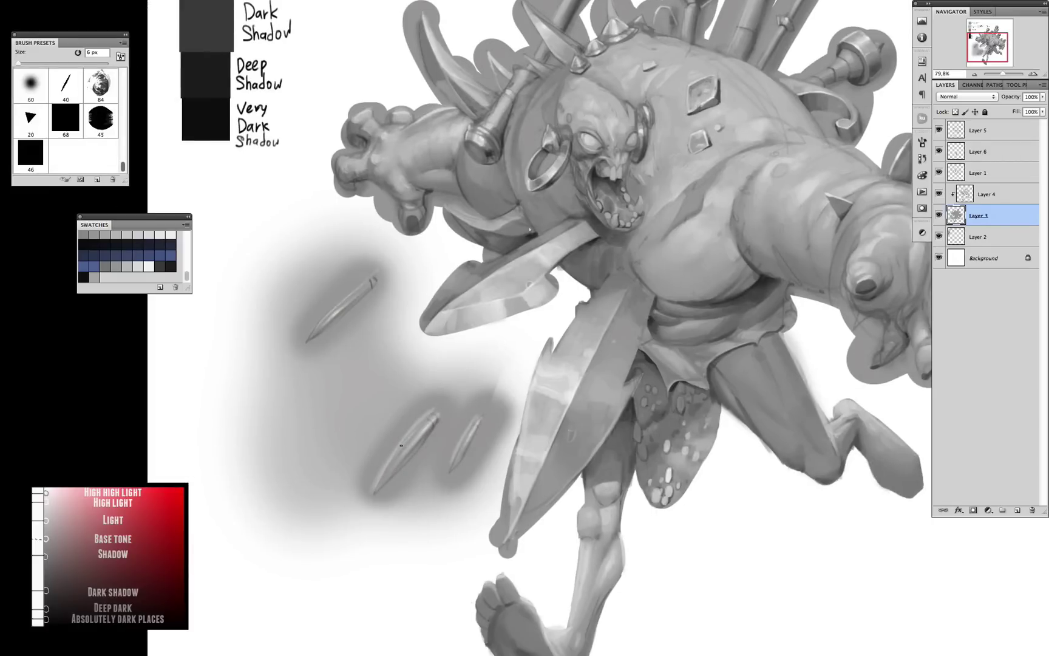
scroll(736, 332, "down", 2)
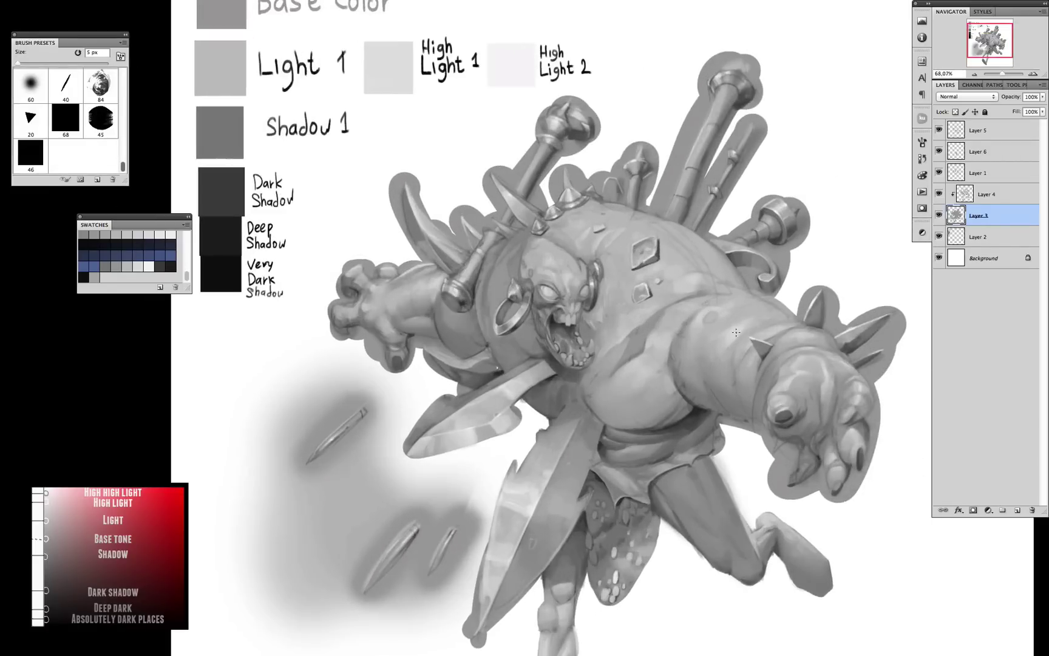
scroll(861, 394, "up", 2)
key("bracketleft")
key("bracketleft")
- Merge the layers from Layer 5 down to Layer 3 into one layer and hide Layer 2
key("alt+period")
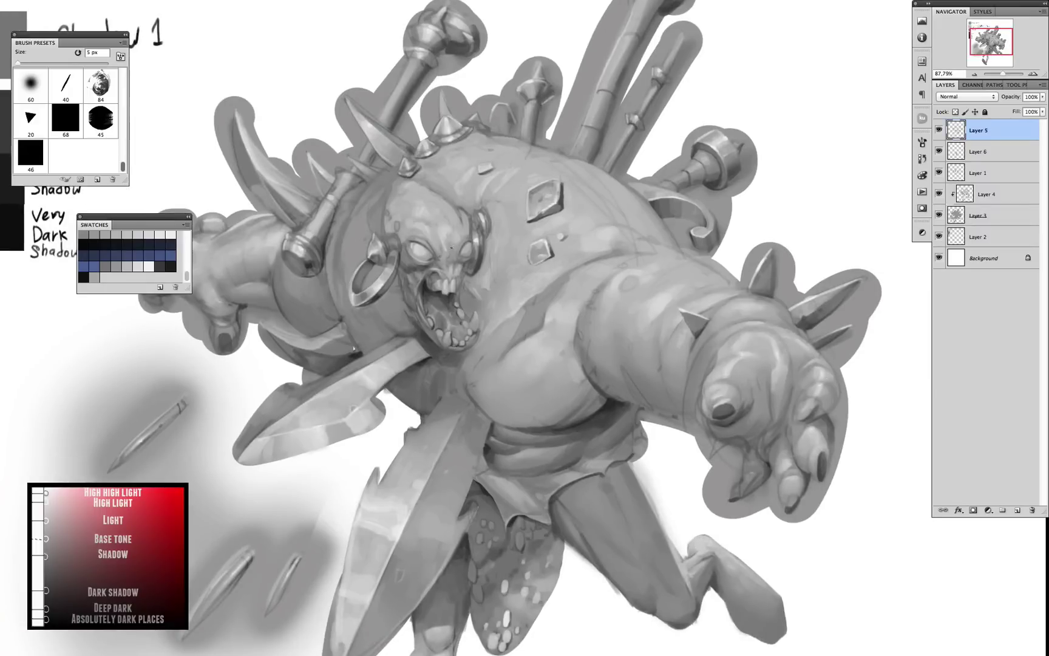
scroll(451, 248, "down", 2)
scroll(700, 265, "up", 2)
scroll(701, 265, "down", 3)
key("bracketright")
key("bracketright")
key("bracketright")
key("shift+alt+bracketleft")
key("shift+alt+bracketleft")
key("shift+alt+bracketleft")
key("shift+alt+bracketleft")
key("ctrl+e")
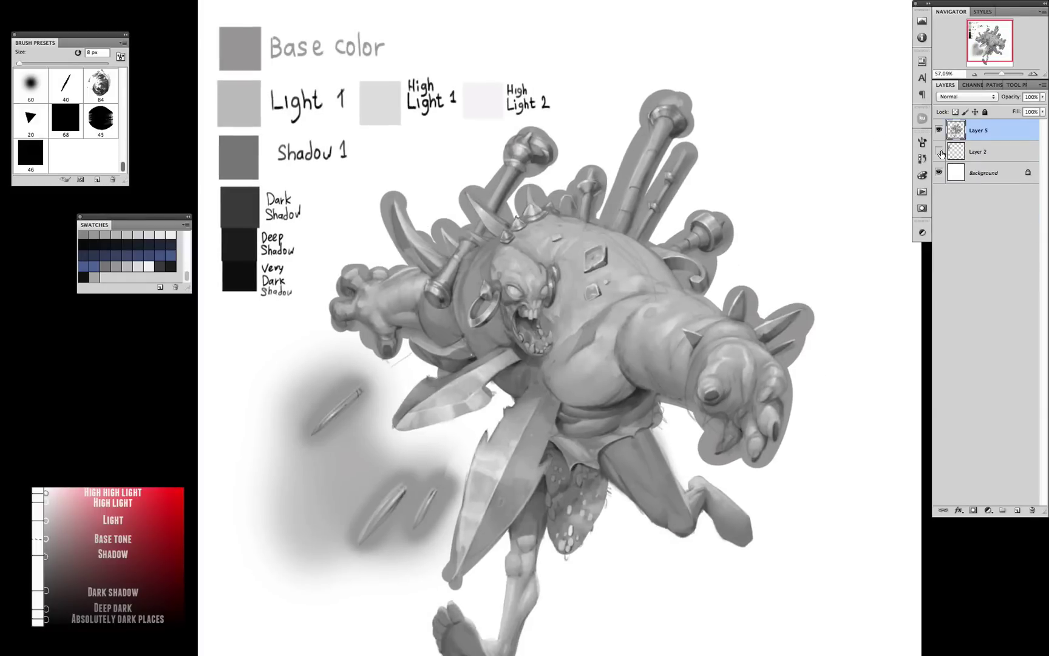
left_click(939, 152)
- Add a layer mask to the merged Layer 5 and mask out the grey around the upper loose spike
left_click(973, 510)
scroll(365, 425, "up", 4)
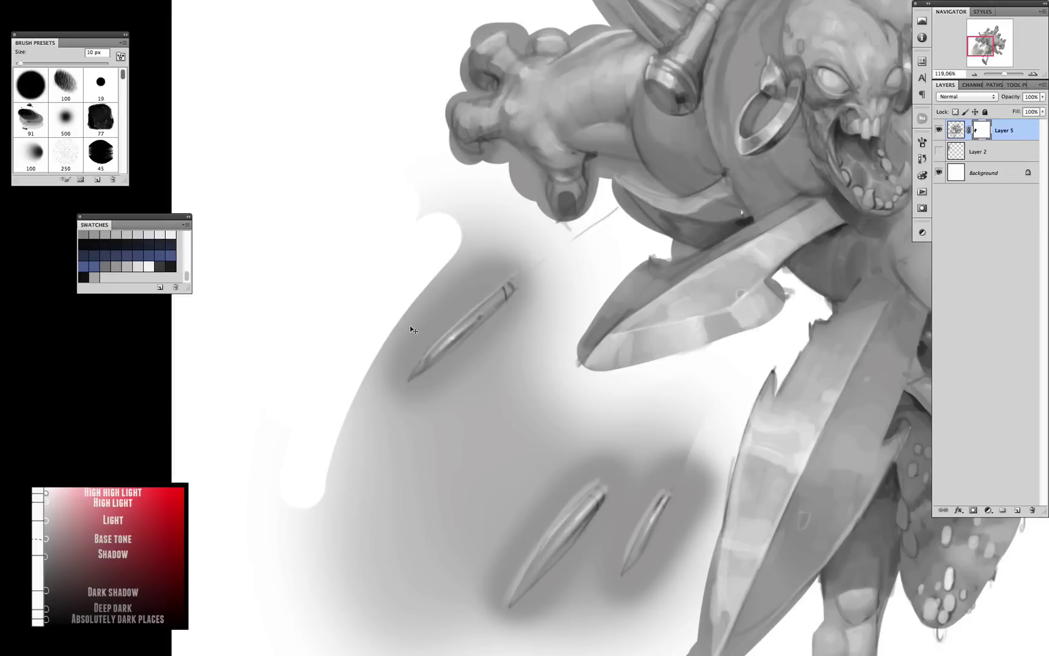
mouse_move(403, 373)
left_mouse_down()
mouse_move(520, 254)
mouse_move(347, 368)
mouse_move(328, 608)
left_mouse_up()
mouse_move(497, 596)
left_mouse_down()
mouse_move(511, 438)
mouse_move(629, 309)
left_mouse_up()
key("bracketleft")
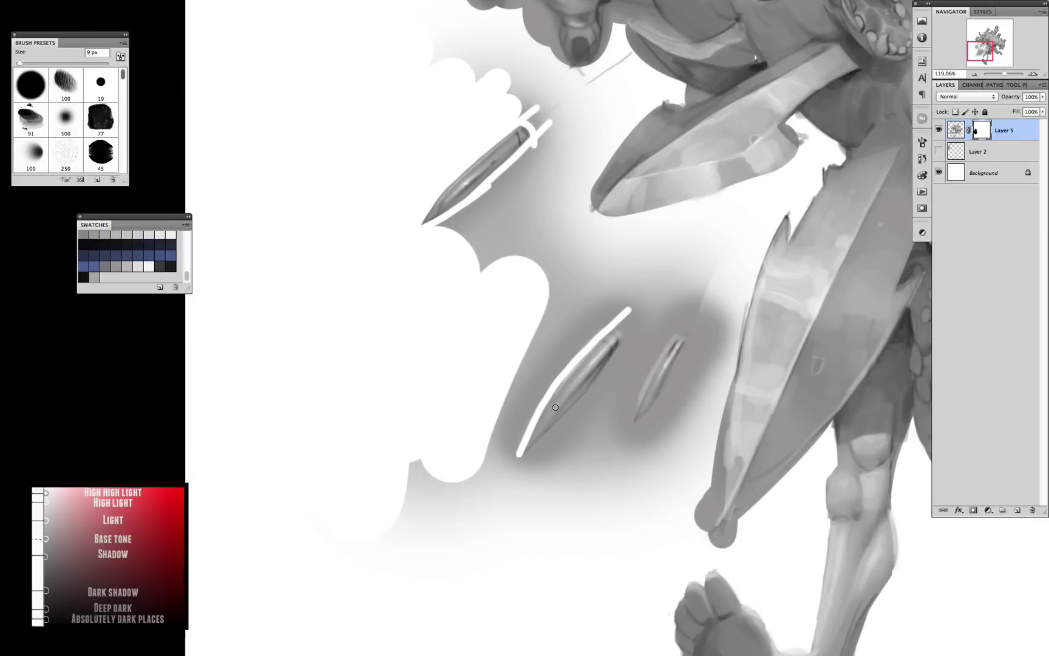
- Mask out the grey surrounding the two lower loose spikes and the area near the large blade
mouse_move(523, 458)
left_mouse_down()
mouse_move(620, 293)
mouse_move(647, 282)
mouse_move(626, 383)
left_mouse_up()
key("bracketleft")
left_click_drag(631, 428, 663, 393)
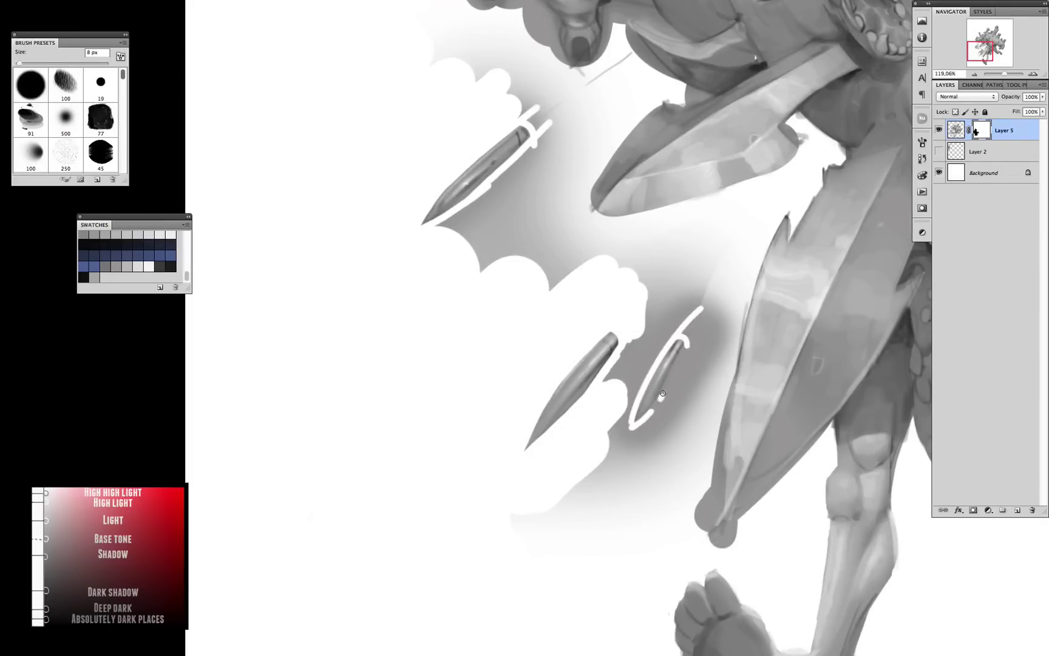
scroll(663, 394, "down", 5)
scroll(663, 393, "right", 5)
key("bracketright")
key("bracketright")
key("bracketright")
key("bracketright")
key("bracketright")
mouse_move(625, 255)
left_mouse_down()
mouse_move(585, 336)
mouse_move(519, 302)
mouse_move(587, 242)
mouse_move(418, 424)
mouse_move(566, 347)
mouse_move(535, 422)
mouse_move(756, 325)
mouse_move(776, 278)
mouse_move(811, 268)
left_mouse_up()
- Mask out the grey outline around the smaller blade and the leftover patch beside the large blade
scroll(586, 242, "up", 12)
scroll(587, 241, "left", 4)
key("bracketleft")
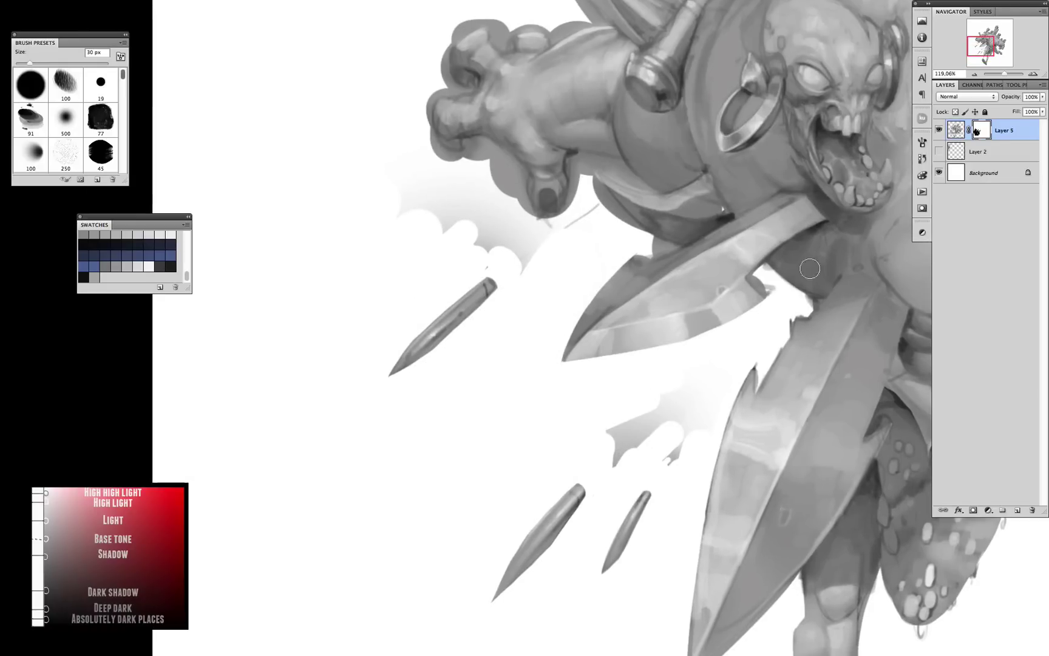
key("bracketright")
mouse_move(664, 252)
left_mouse_down()
mouse_move(556, 313)
mouse_move(482, 255)
mouse_move(522, 317)
left_mouse_up()
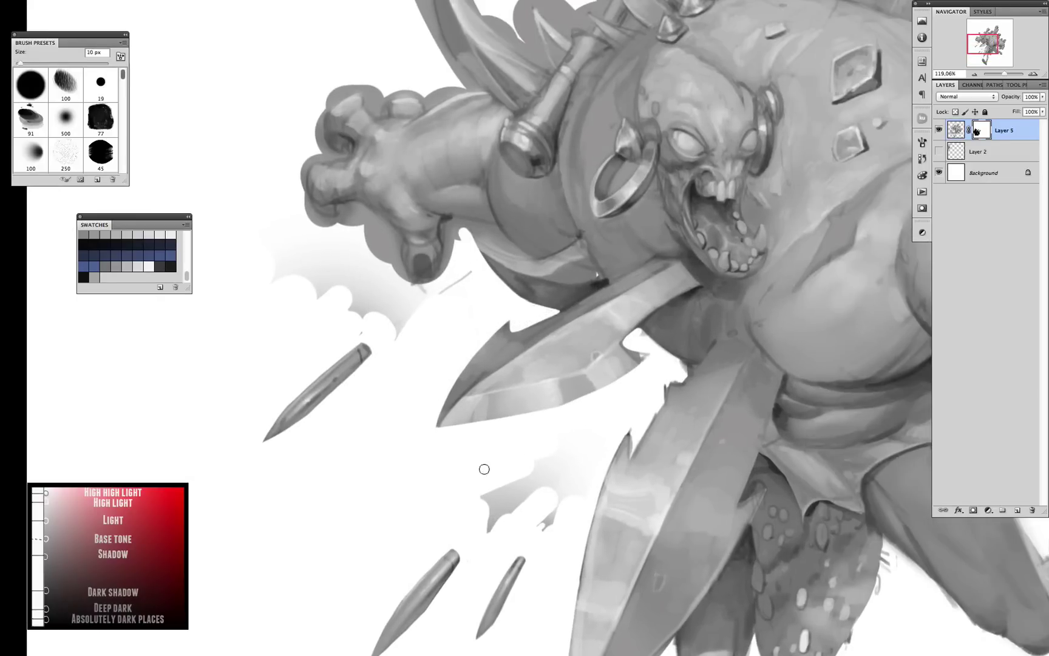
mouse_move(484, 469)
left_mouse_down()
mouse_move(576, 428)
mouse_move(634, 435)
left_mouse_up()
key("bracketleft")
- Mask out the grey beneath the outstretched clawed hand and forearm, including the soft patch above the loose spike
scroll(674, 381, "up", 8)
scroll(674, 381, "left", 3)
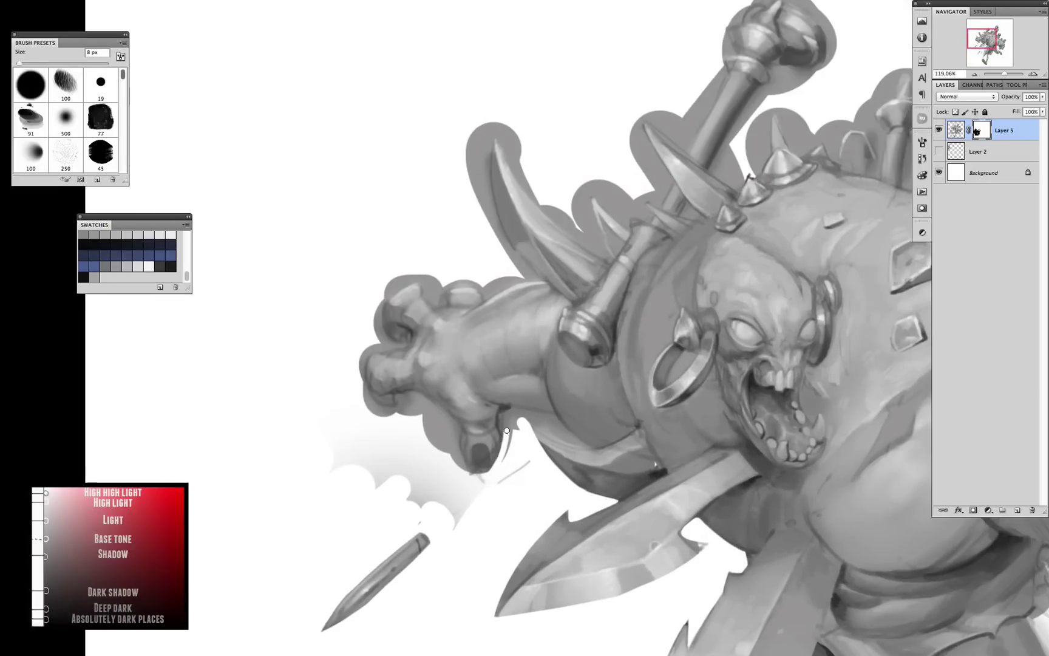
mouse_move(504, 425)
left_mouse_down()
mouse_move(547, 433)
mouse_move(502, 405)
mouse_move(504, 418)
mouse_move(421, 505)
mouse_move(353, 425)
left_mouse_up()
key("bracketright")
key("bracketright")
key("bracketright")
key("bracketright")
key("bracketright")
key("bracketright")
key("bracketright")
left_click_drag(368, 347, 419, 450)
key("bracketleft")
key("bracketleft")
key("bracketleft")
key("bracketleft")
key("bracketleft")
key("bracketleft")
key("bracketleft")
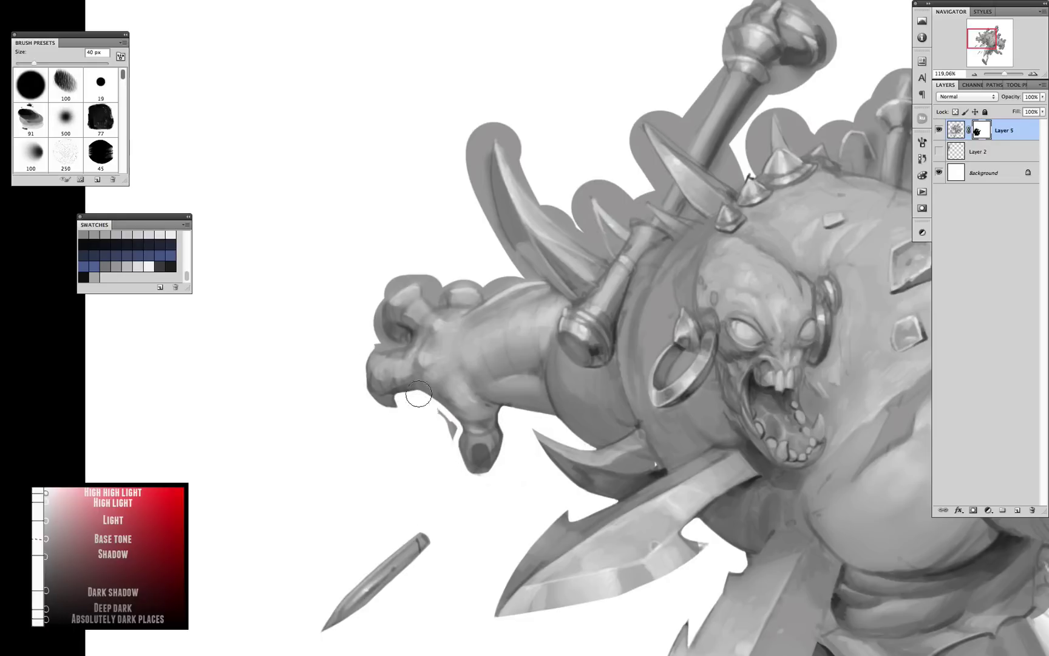
- Mask out the grey around the fingers, along the top of the outstretched forearm and around the large curved horn
scroll(425, 426, "up", 3)
scroll(425, 425, "left", 3)
mouse_move(458, 397)
left_mouse_down()
mouse_move(467, 422)
mouse_move(480, 362)
mouse_move(599, 367)
left_mouse_up()
key("bracketright")
key("bracketright")
scroll(476, 350, "right", 4)
scroll(476, 350, "up", 1)
mouse_move(476, 350)
left_mouse_down()
mouse_move(502, 389)
mouse_move(474, 191)
mouse_move(505, 307)
mouse_move(553, 239)
mouse_move(546, 300)
mouse_move(623, 299)
mouse_move(528, 309)
mouse_move(536, 326)
mouse_move(543, 291)
mouse_move(573, 344)
mouse_move(552, 270)
left_mouse_up()
left_click(922, 142)
left_click(832, 353)
scroll(552, 269, "right", 1)
scroll(553, 269, "up", 1)
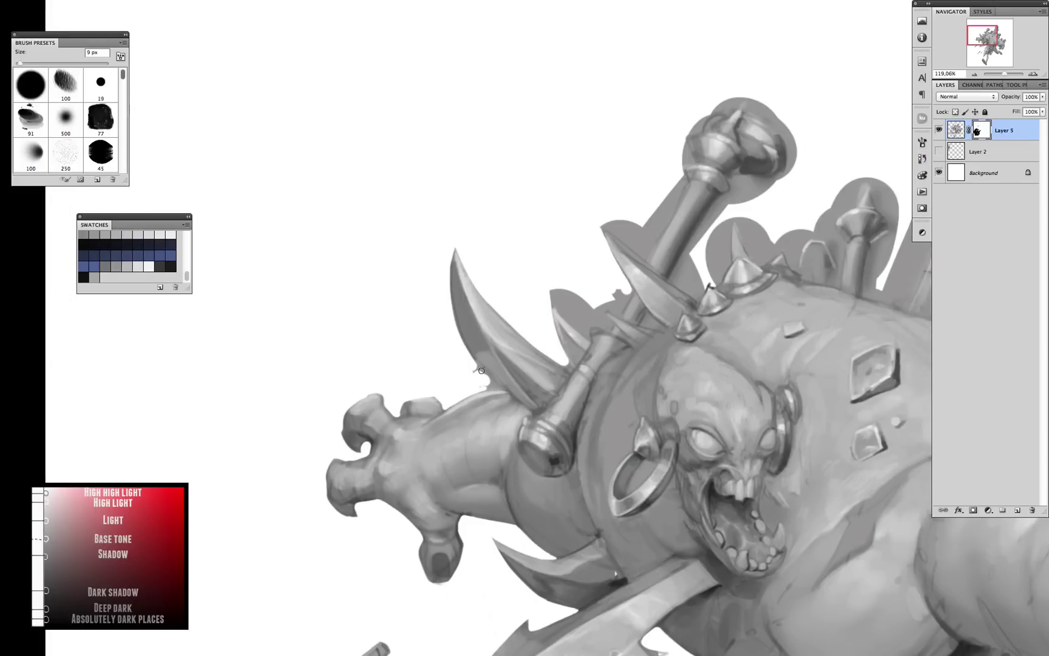
- Mask out the grey at the base of the large curved horn and around the smaller horns beside it
key("bracketleft")
key("bracketleft")
key("bracketleft")
scroll(483, 283, "right", 4)
scroll(483, 284, "up", 1)
key("bracketright")
key("bracketright")
left_click_drag(475, 397, 503, 367)
key("bracketright")
key("bracketright")
key("bracketright")
key("bracketright")
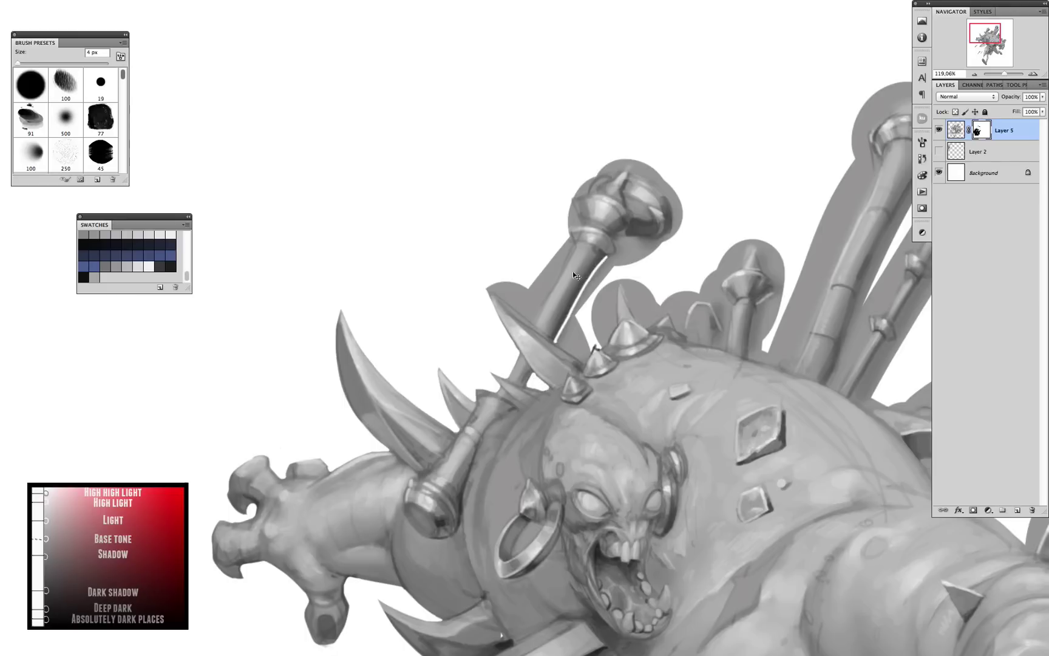
- Mask out the grey along both sides of the ringed weapon's shaft and around the tall shoulder spike
mouse_move(574, 274)
left_mouse_down()
mouse_move(592, 283)
mouse_move(562, 341)
mouse_move(586, 358)
left_mouse_up()
key("bracketright")
key("bracketright")
key("bracketright")
key("bracketright")
key("bracketright")
key("bracketright")
key("bracketright")
mouse_move(495, 290)
left_mouse_down()
mouse_move(547, 305)
mouse_move(564, 248)
left_mouse_up()
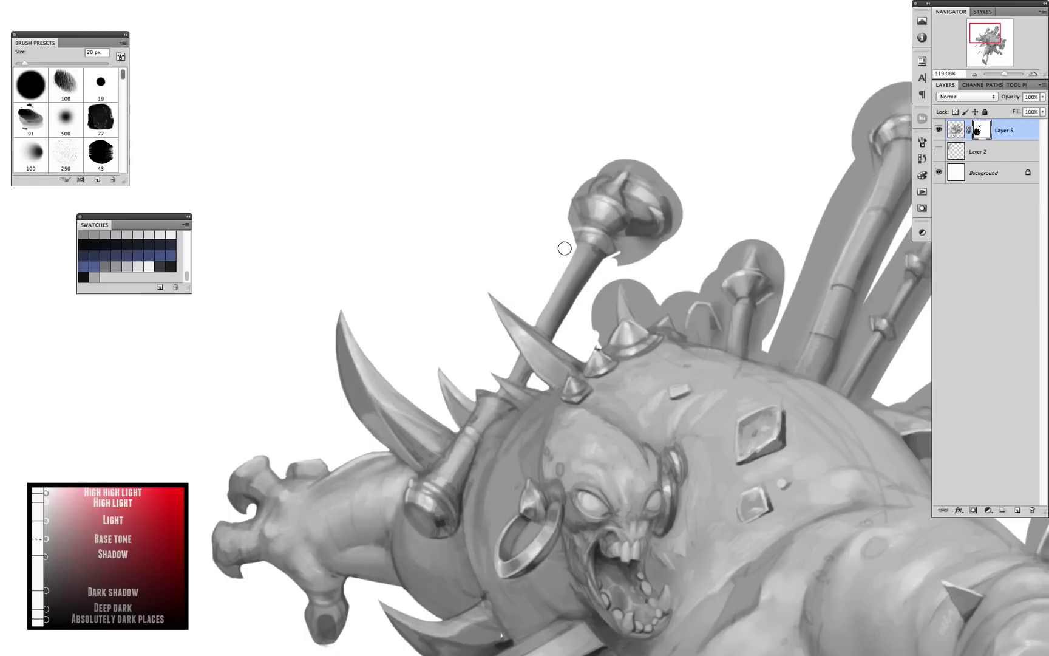
- Mask out the grey around the ringed weapon's pommel and inside its ring
key("bracketright")
key("bracketright")
key("bracketright")
key("bracketright")
key("bracketright")
key("bracketright")
key("bracketright")
mouse_move(650, 218)
left_mouse_down()
mouse_move(682, 228)
mouse_move(617, 261)
mouse_move(584, 201)
left_mouse_up()
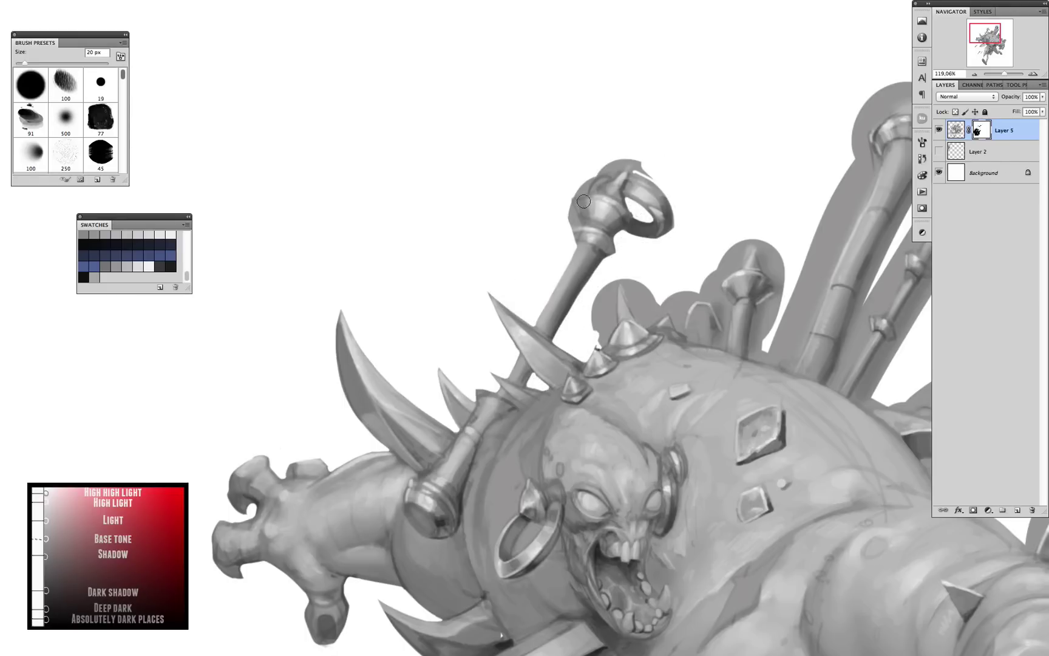
- Mask out the grey around the row of small back spikes and the short pointed handle
left_click_drag(605, 342, 607, 281)
scroll(595, 253, "right", 5)
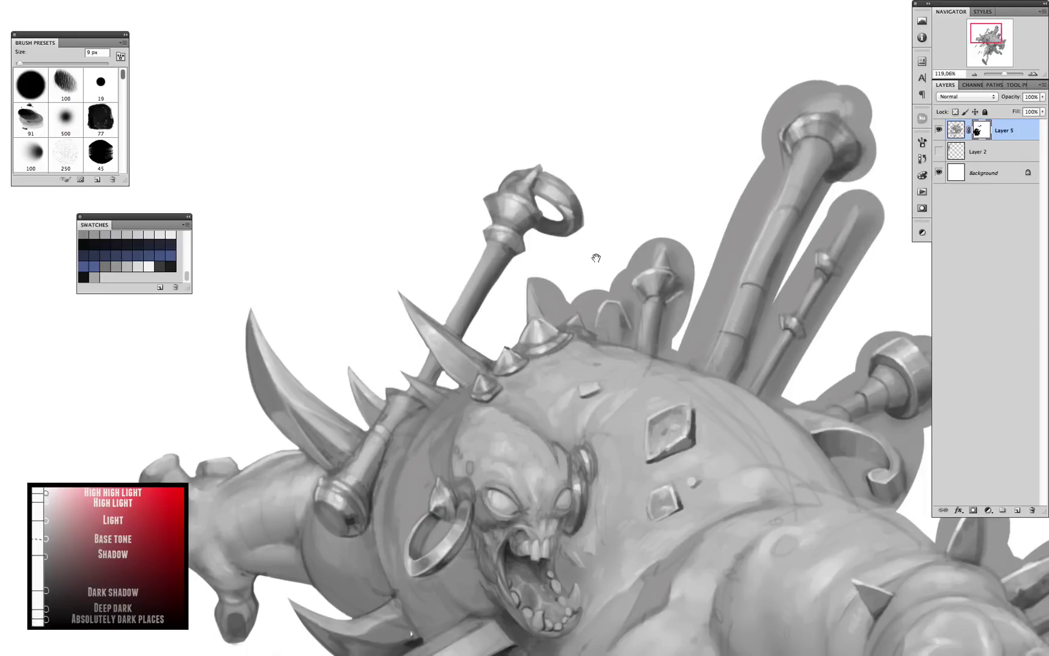
key("bracketleft")
mouse_move(537, 304)
left_mouse_down()
mouse_move(581, 285)
mouse_move(597, 334)
mouse_move(613, 285)
mouse_move(674, 341)
mouse_move(644, 243)
mouse_move(673, 360)
left_mouse_up()
key("bracketright")
key("bracketright")
key("bracketright")
key("bracketright")
scroll(672, 361, "right", 5)
scroll(672, 361, "up", 3)
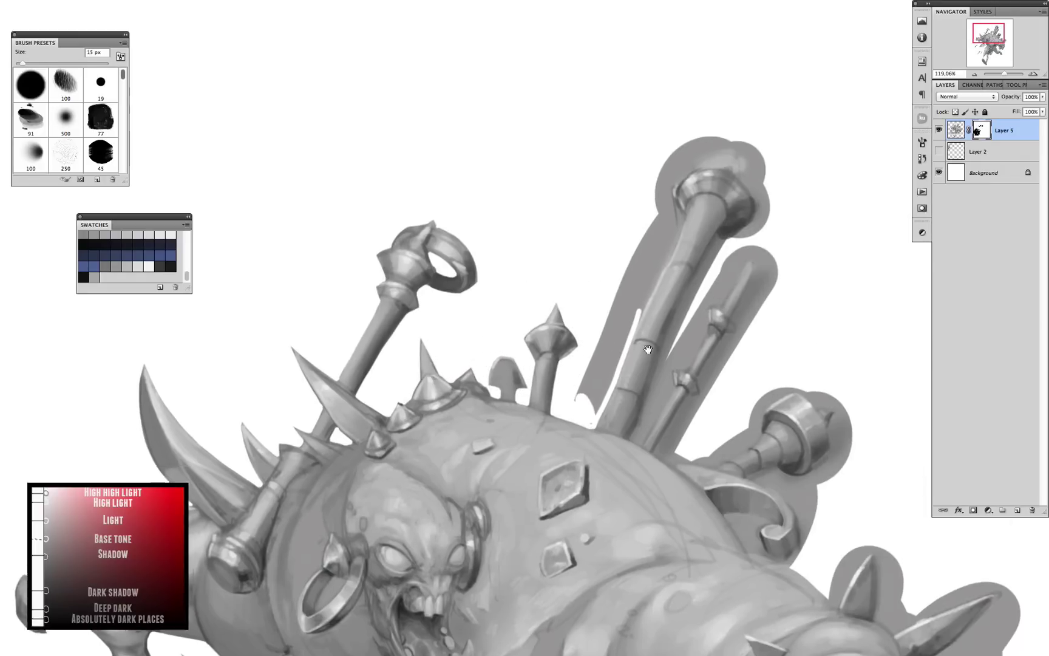
- Mask out the grey around the longest weapon shaft and the thin spiked shaft beside it
key("bracketleft")
key("bracketleft")
left_click_drag(607, 395, 638, 241)
mouse_move(631, 455)
left_mouse_down()
mouse_move(674, 353)
mouse_move(756, 219)
mouse_move(678, 176)
mouse_move(655, 389)
mouse_move(665, 401)
mouse_move(768, 298)
mouse_move(674, 340)
mouse_move(721, 312)
left_mouse_up()
key("bracketright")
scroll(721, 312, "down", 3)
scroll(721, 312, "right", 2)
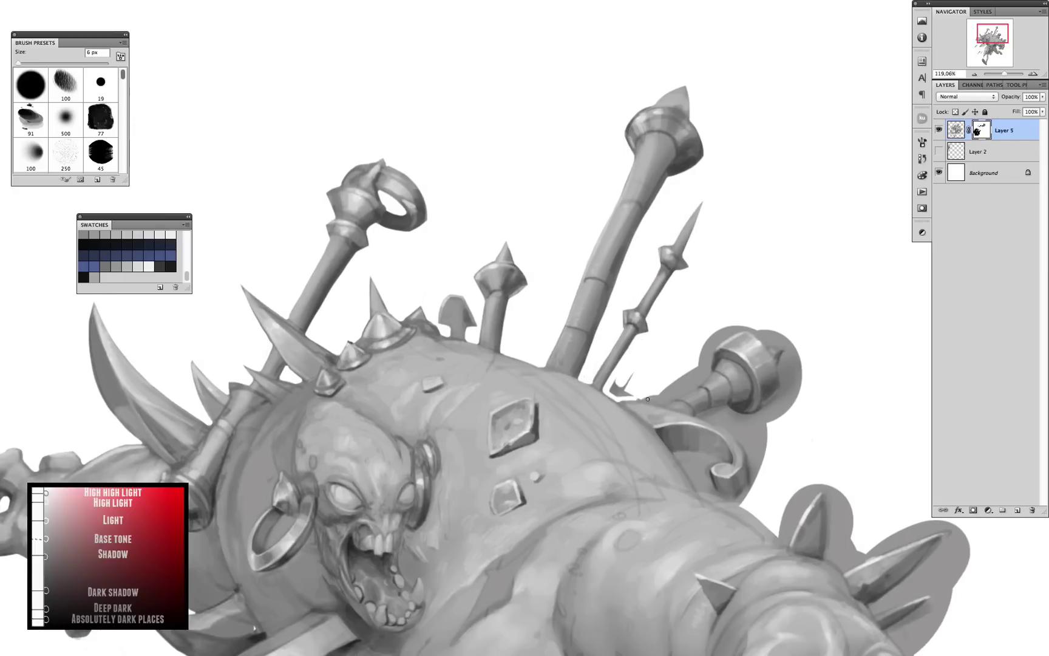
- Mask out the grey around the thick cylindrical handle and the outer curve of the metal hook, using a filled lasso selection
mouse_move(619, 397)
left_mouse_down()
mouse_move(625, 380)
mouse_move(698, 346)
mouse_move(783, 355)
mouse_move(789, 325)
mouse_move(753, 419)
left_mouse_up()
key("bracketleft")
key("l")
scroll(753, 419, "right", 3)
scroll(753, 419, "down", 1)
mouse_move(559, 363)
left_mouse_down()
mouse_move(607, 417)
mouse_move(557, 329)
left_mouse_up()
key("alt+BackSpace")
key("ctrl+d")
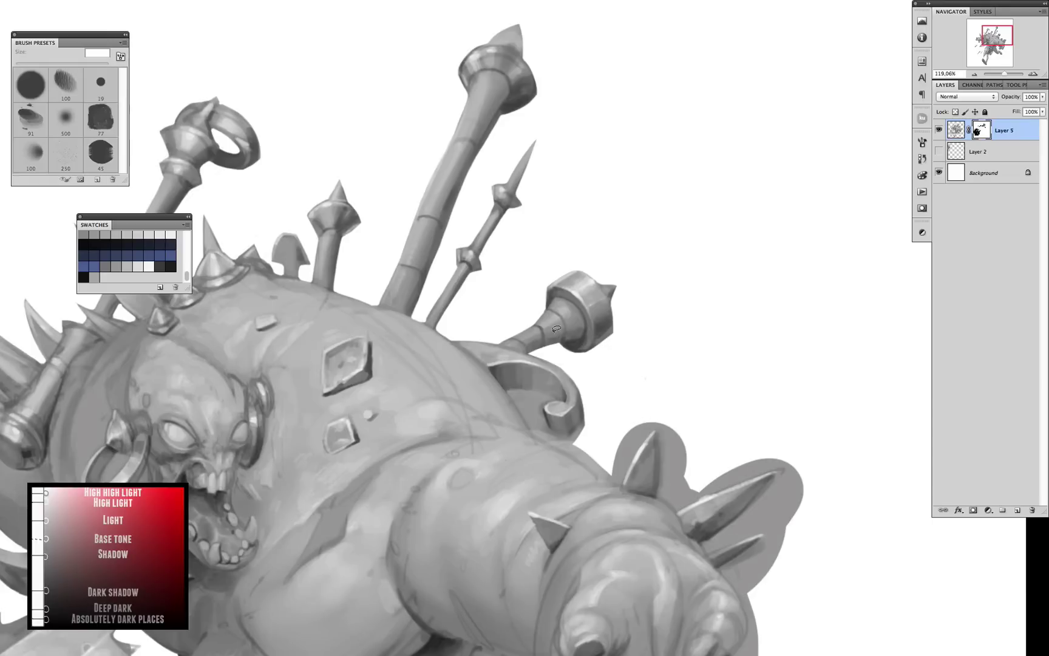
- Lasso the remaining grey inside the metal hook and beside the nearest arm spike, and fill it on the mask
left_click_drag(608, 478, 603, 442)
left_click_drag(515, 385, 516, 386)
key("alt+BackSpace")
key("ctrl+d")
- Mask out the grey around the big arm's spikes and along the outer edge of its fist with the brush
key("b")
scroll(669, 411, "down", 4)
scroll(669, 411, "right", 2)
mouse_move(723, 404)
left_mouse_down()
mouse_move(668, 411)
mouse_move(729, 358)
left_mouse_up()
scroll(729, 358, "down", 4)
scroll(729, 358, "right", 1)
key("bracketright")
key("bracketright")
key("bracketright")
key("bracketright")
key("bracketright")
mouse_move(644, 389)
left_mouse_down()
mouse_move(698, 293)
mouse_move(637, 399)
left_mouse_up()
scroll(637, 398, "down", 1)
left_click_drag(631, 510, 655, 420)
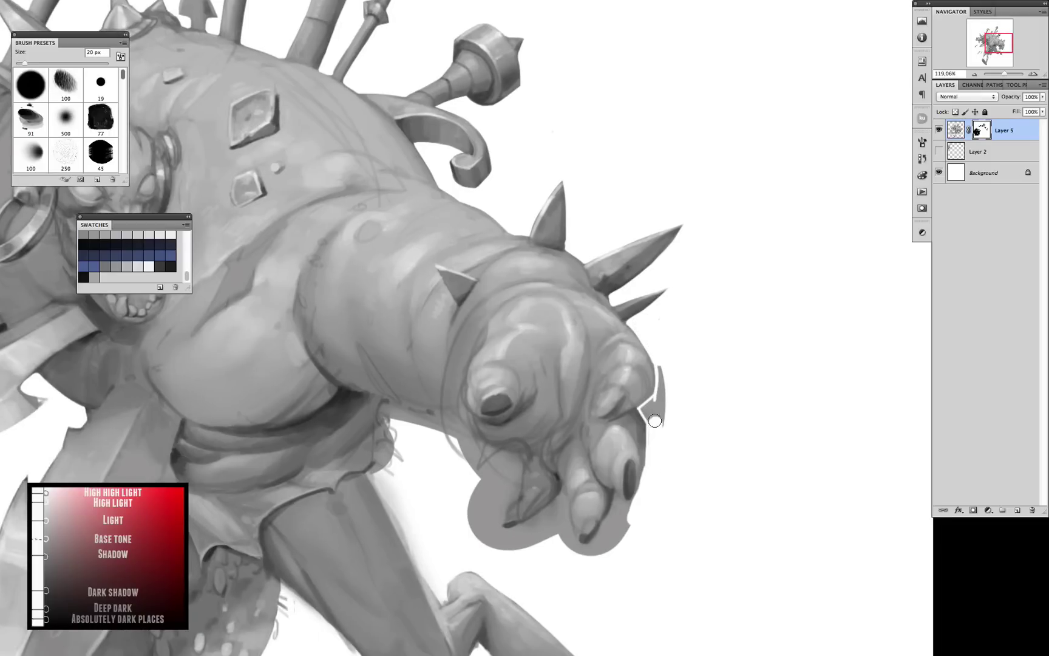
- Mask out the grey around the outer and middle fingers of the big fist with a smaller brush
key("bracketleft")
key("bracketleft")
key("bracketleft")
key("bracketleft")
key("bracketleft")
key("bracketleft")
key("bracketleft")
left_click_drag(659, 370, 665, 425)
left_click_drag(635, 489, 614, 510)
scroll(613, 510, "down", 3)
scroll(613, 510, "left", 1)
left_click_drag(644, 410, 607, 459)
left_click_drag(583, 419, 592, 462)
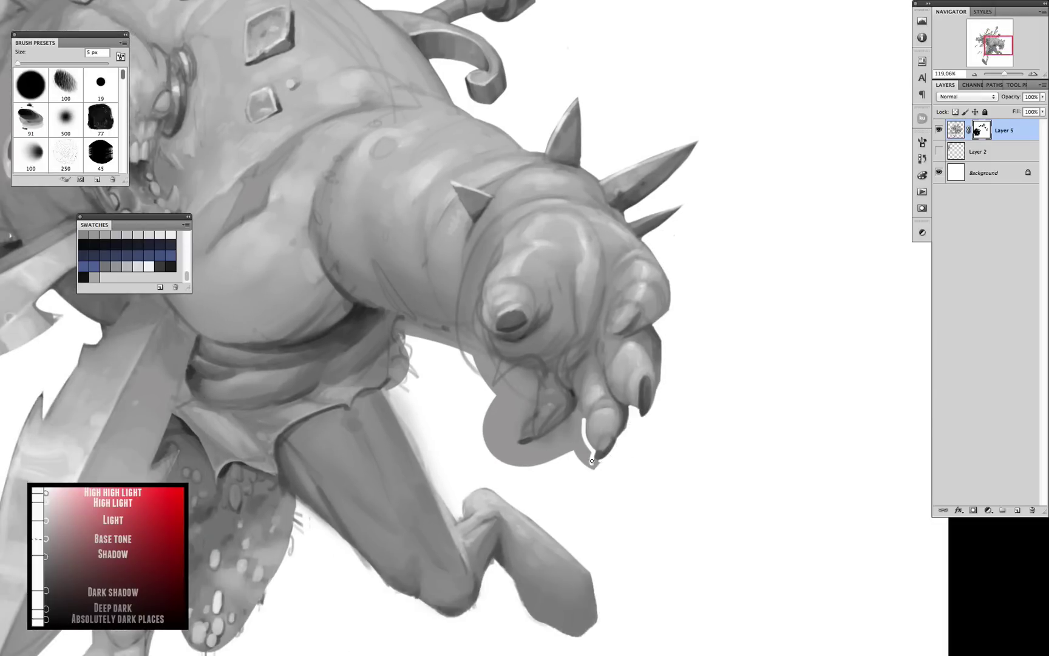
- Mask out the grey patch around the innermost clawed finger of the big fist
key("bracketright")
key("bracketright")
left_click_drag(575, 414, 547, 449)
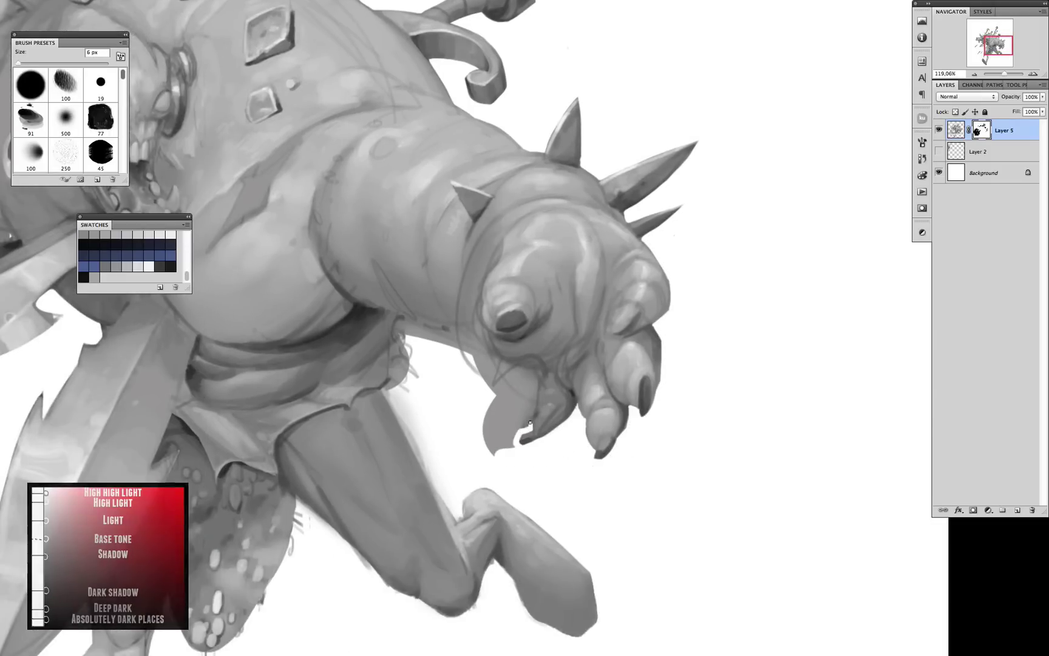
left_click_drag(535, 384, 538, 371)
mouse_move(522, 443)
left_mouse_down()
mouse_move(523, 370)
mouse_move(535, 425)
left_mouse_up()
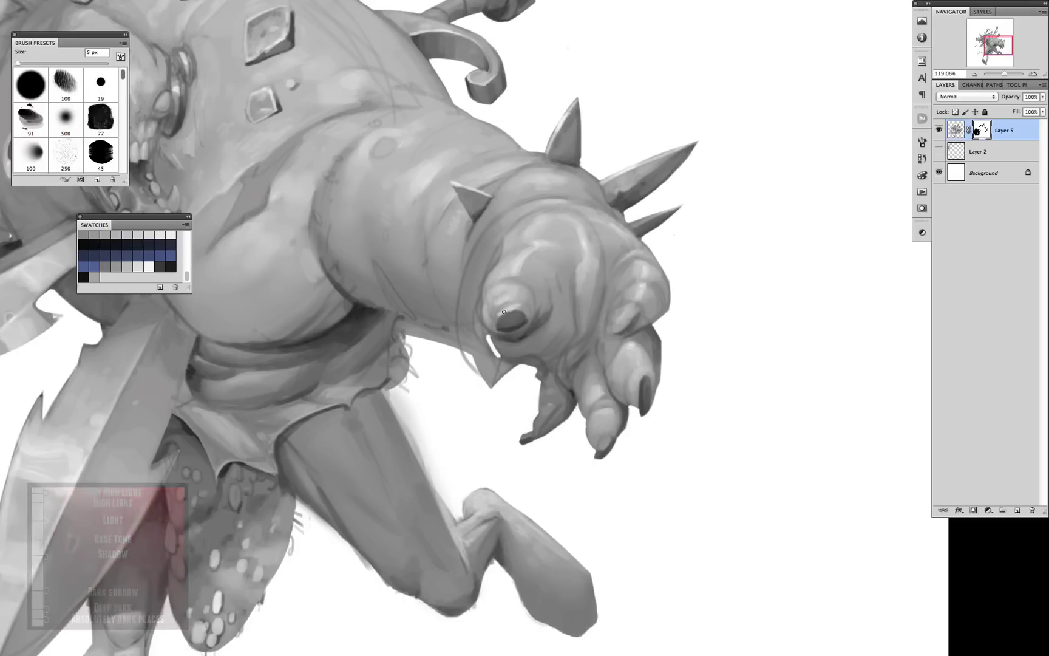
- Mask out the grey and sketch lines under the big forearm and below the thumb
key("bracketright")
scroll(523, 369, "up", 2)
scroll(523, 370, "right", 1)
left_click_drag(364, 362, 441, 381)
mouse_move(465, 403)
left_mouse_down()
mouse_move(424, 396)
mouse_move(461, 395)
left_mouse_up()
key("bracketleft")
key("bracketleft")
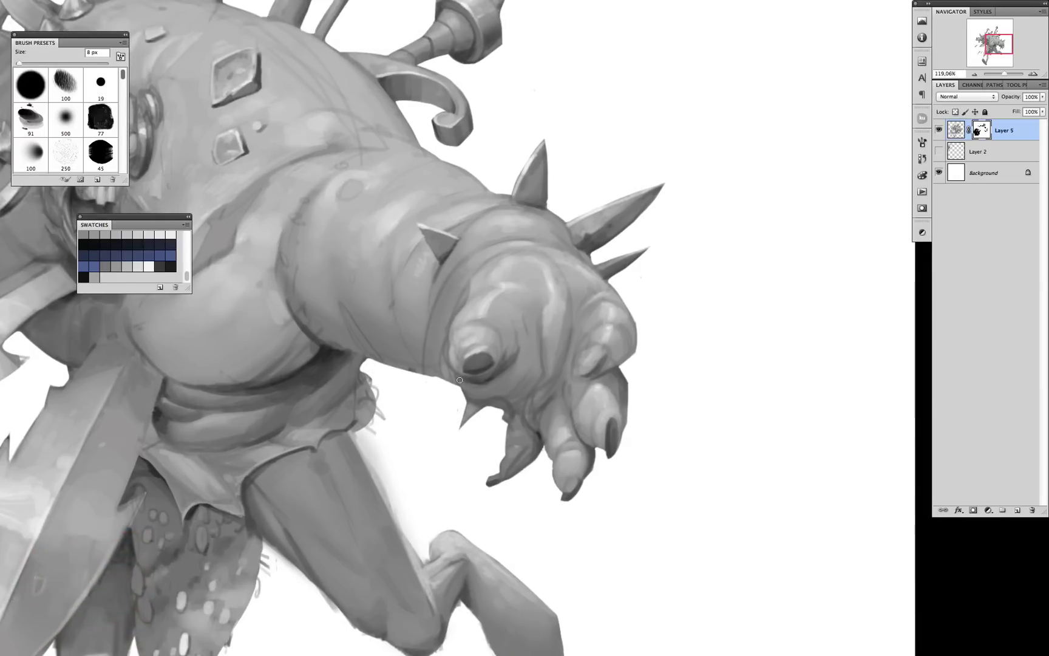
- Mask out the soft grey haze around the thigh and legs, and check the silhouette by toggling Layer 5's visibility
scroll(460, 381, "down", 1)
scroll(459, 380, "left", 2)
key("bracketleft")
key("bracketleft")
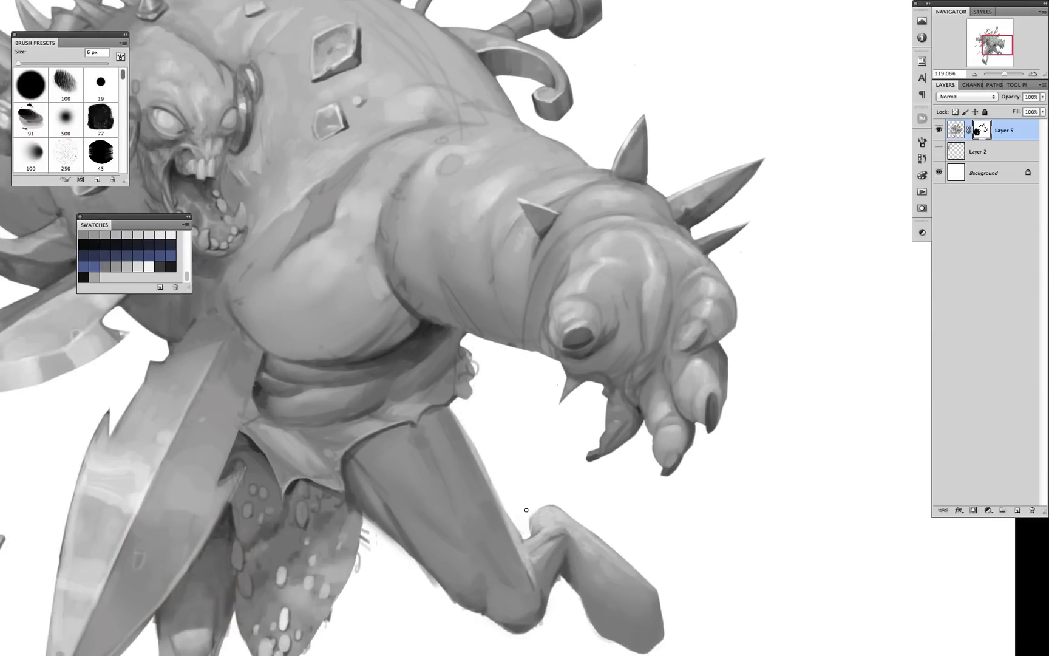
scroll(527, 510, "down", 1)
scroll(478, 330, "down", 4)
scroll(478, 331, "left", 4)
key("bracketright")
key("bracketright")
key("bracketright")
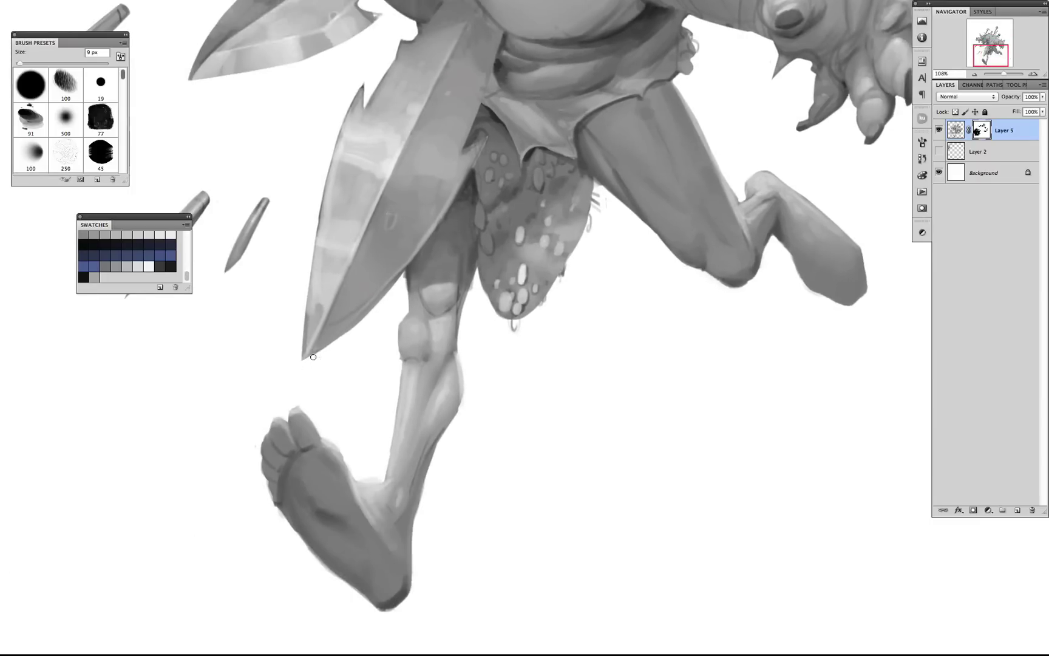
key("bracketleft")
scroll(682, 342, "down", 5)
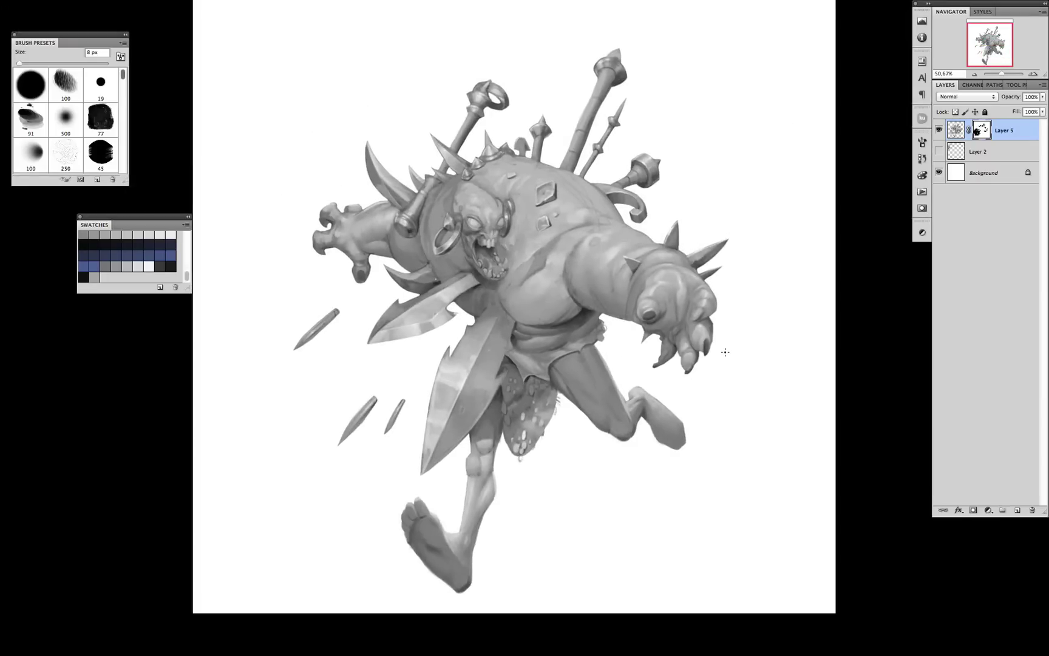
left_click(942, 130)
left_click(942, 130)
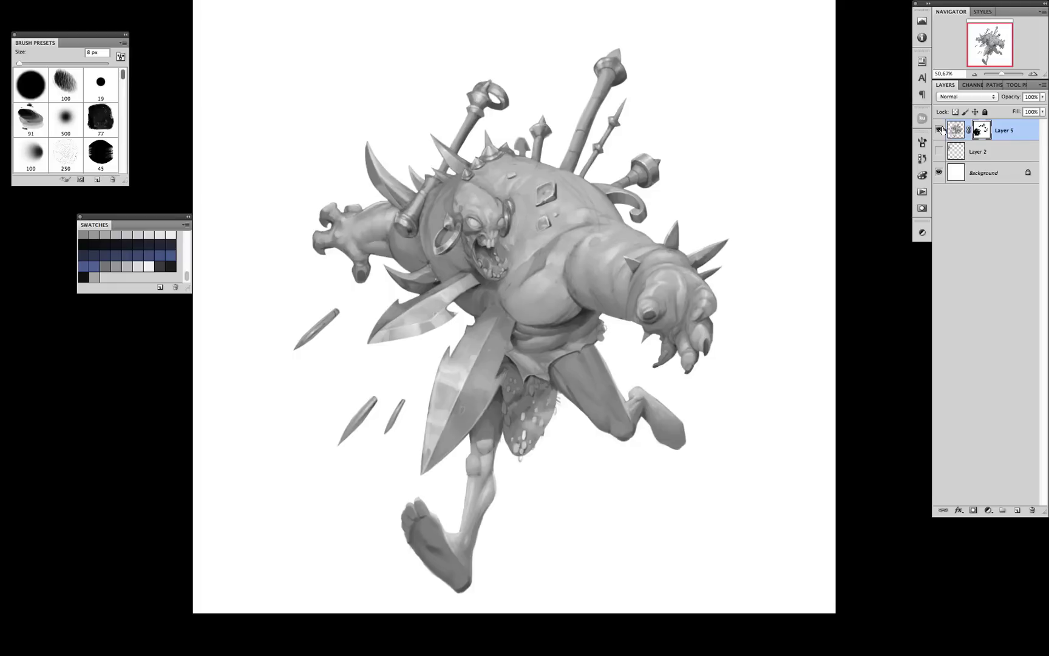
- Add a Gradient Map adjustment layer clipped to Layer 5 and open its gradient for editing
left_click(988, 510)
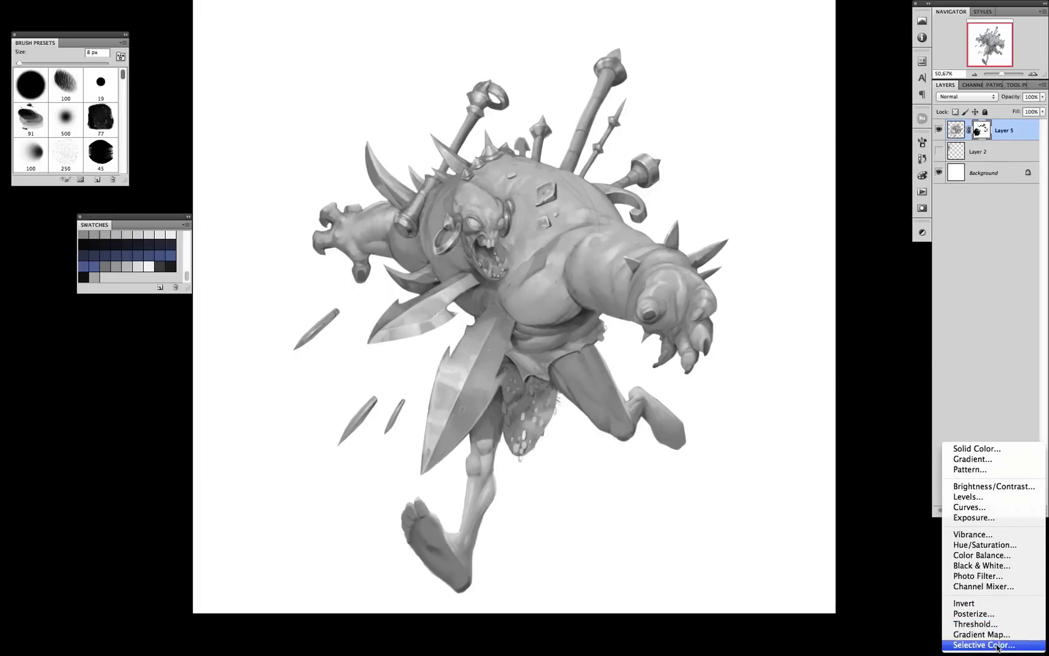
left_click(996, 634)
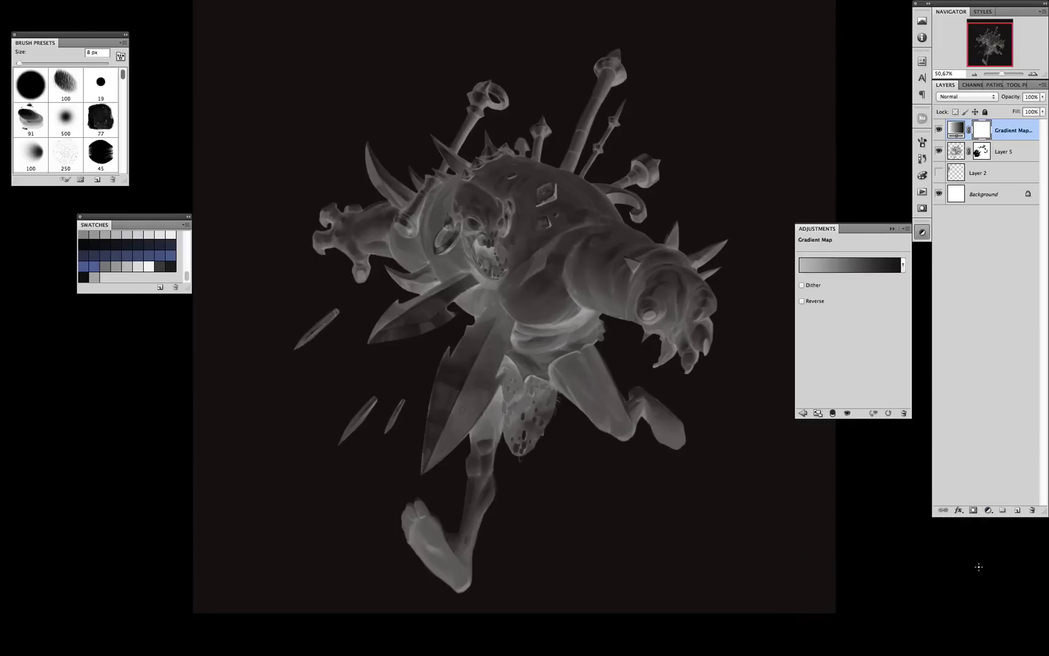
left_click(1009, 140, "alt")
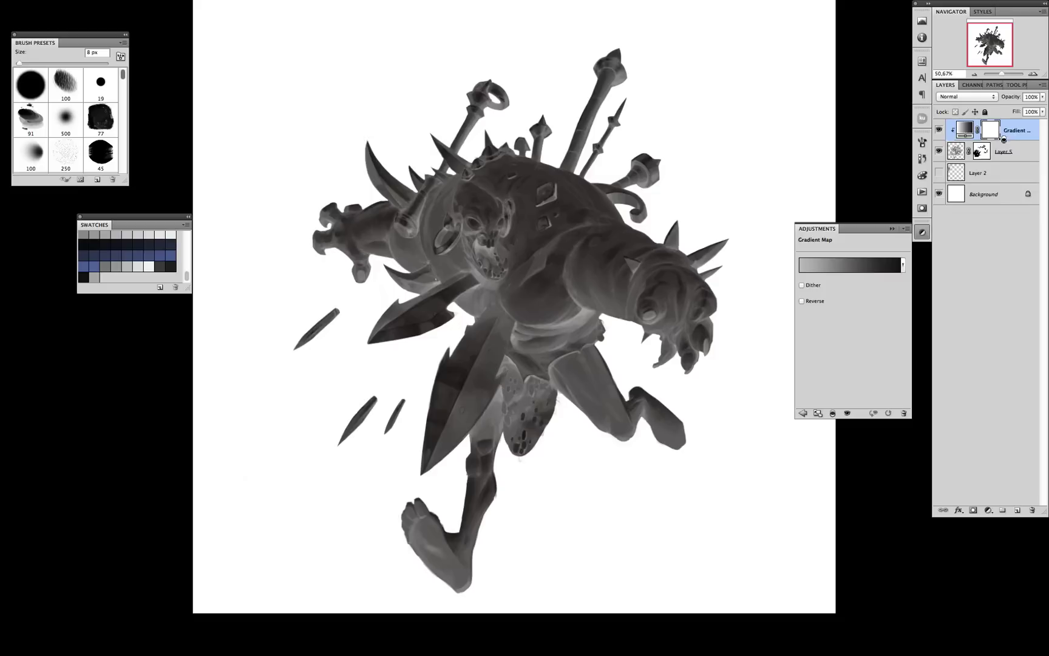
left_click(891, 267)
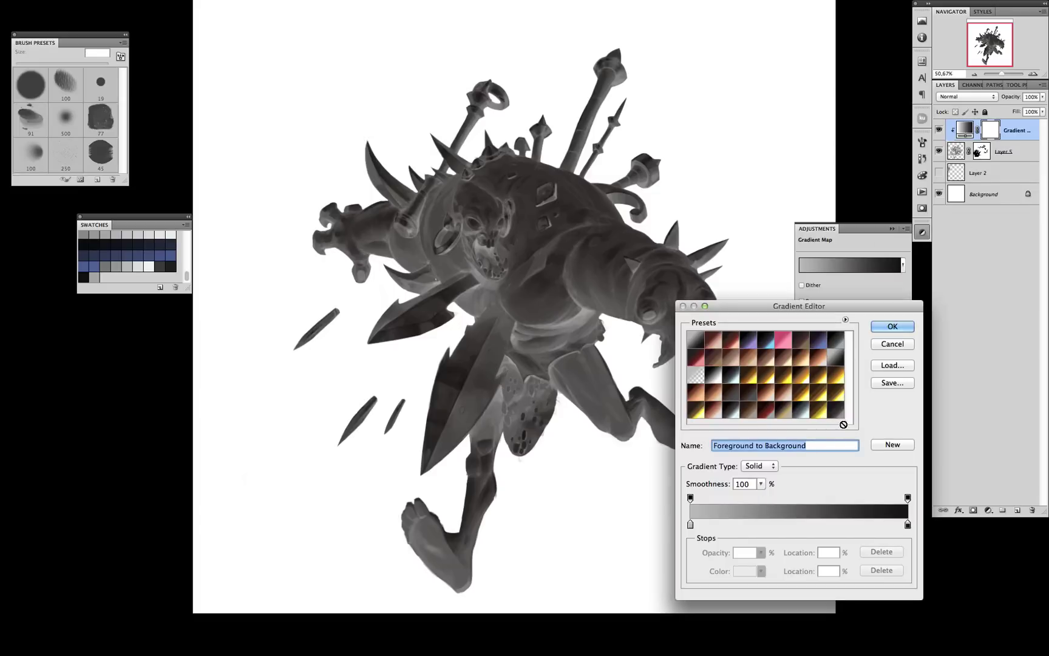
- Try the near-black, steel-blue, gold, brown, copper and orange gradient presets on the monster
left_click(837, 414)
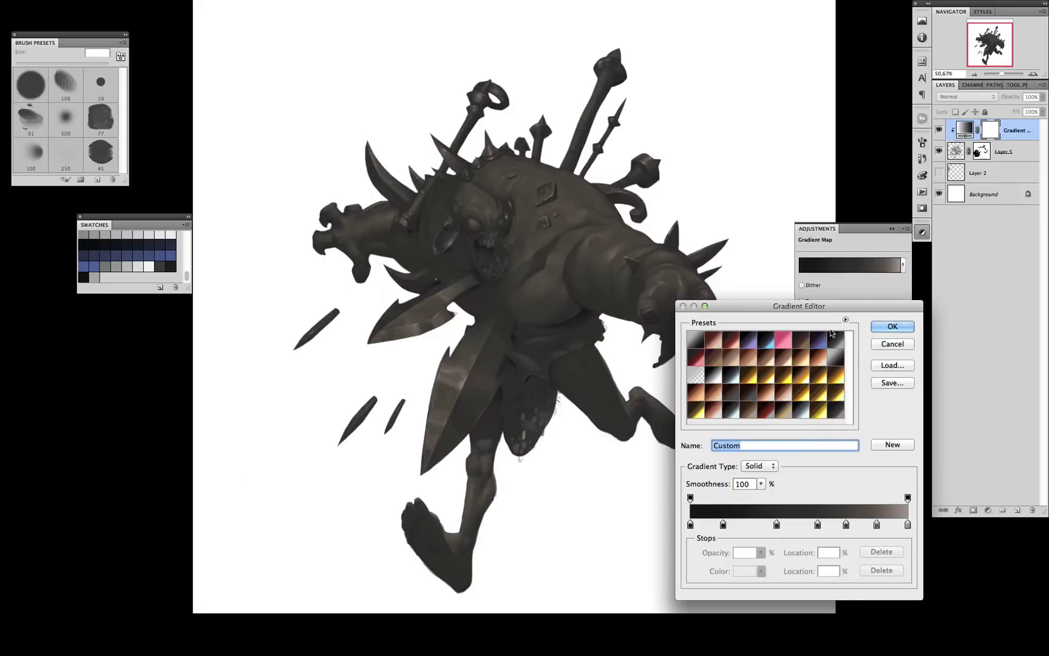
left_click(803, 412)
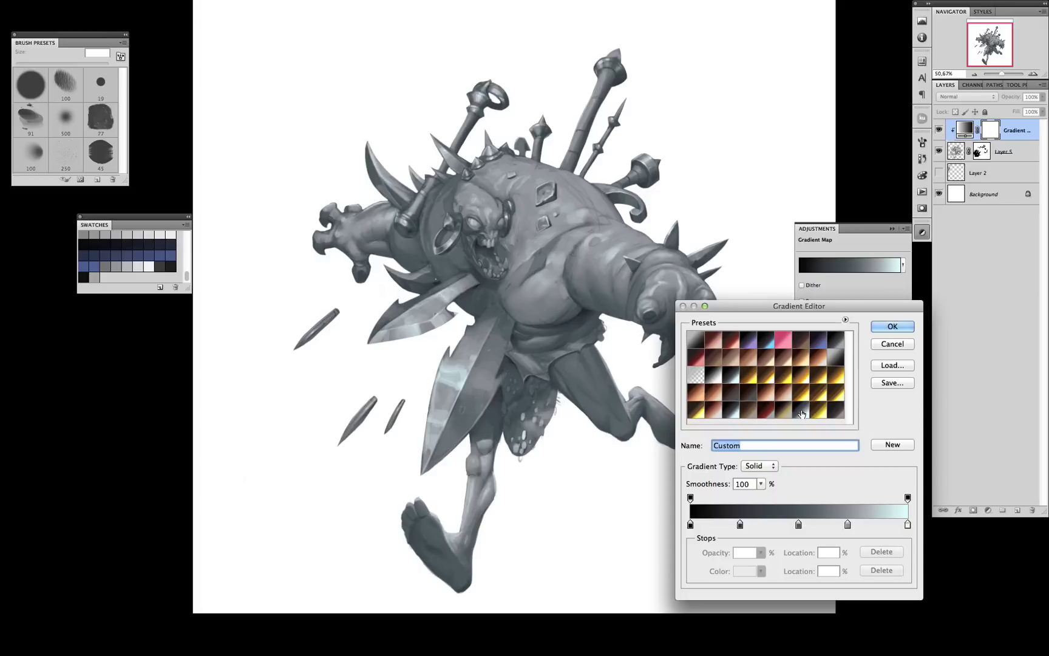
left_click(787, 411)
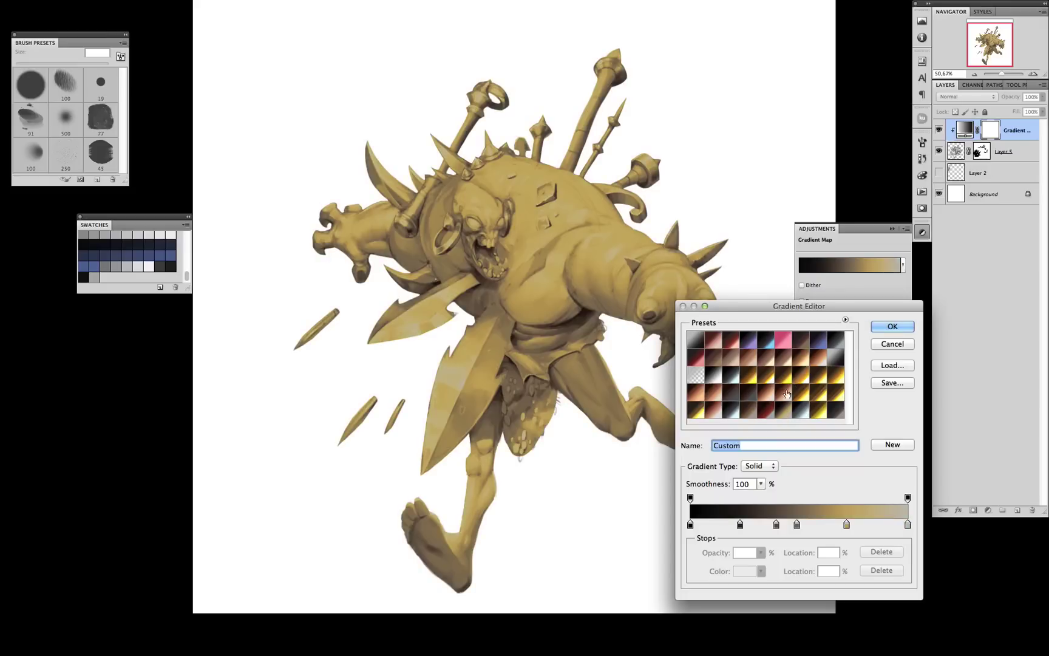
left_click(751, 411)
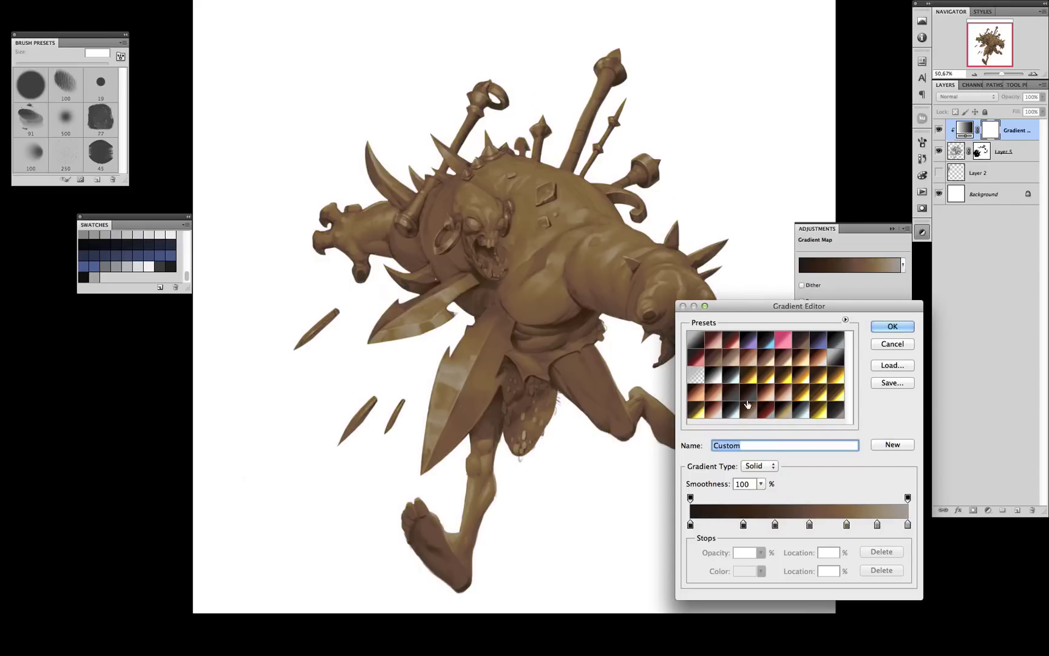
left_click(715, 414)
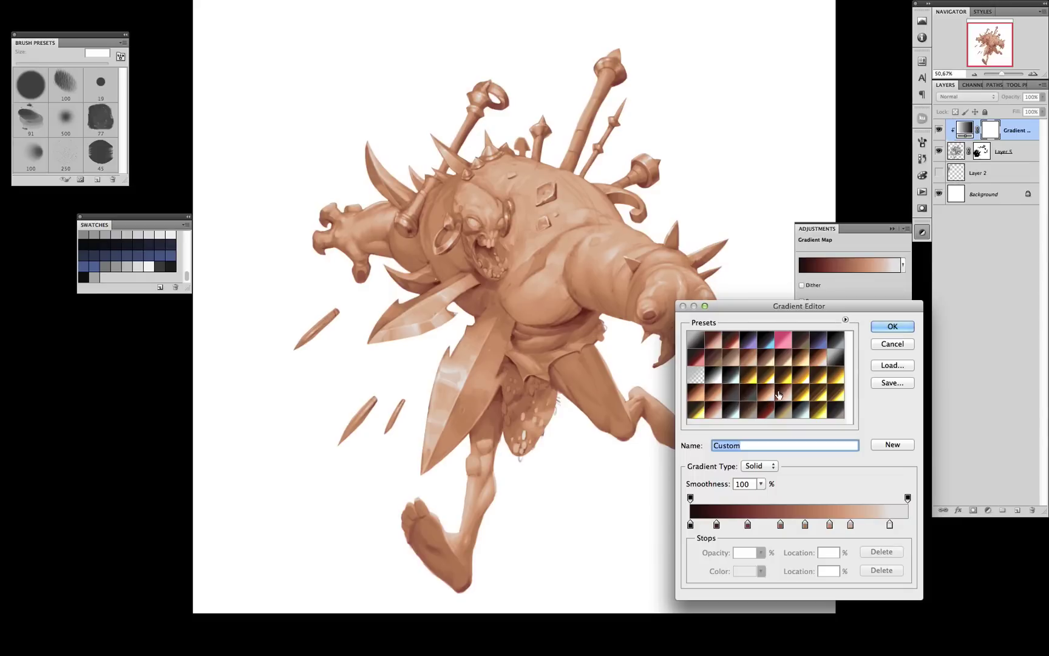
left_click(766, 394)
left_click(767, 391)
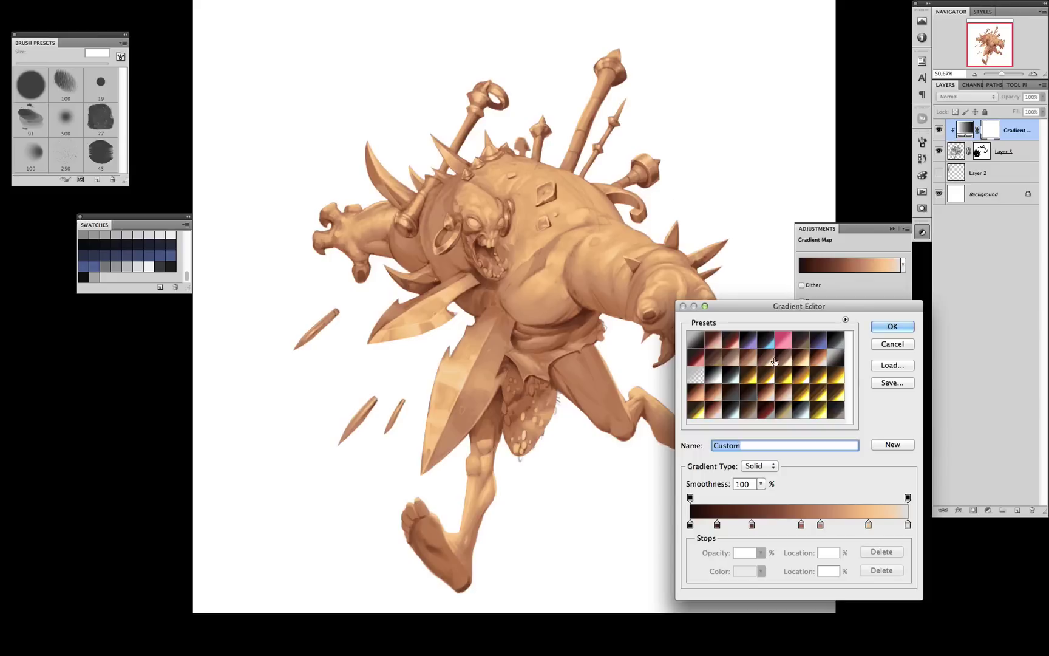
- Try the near-black brown, Skin1, muted rose-brown and bright orange gradient presets on the monster
left_click(751, 394)
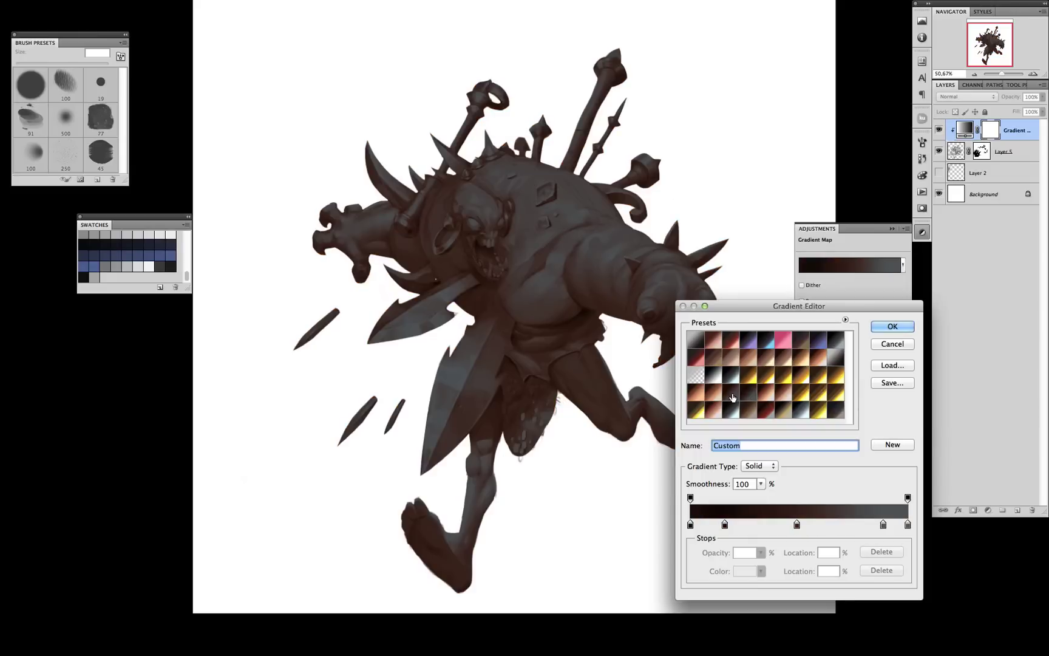
left_click(733, 398)
left_click(751, 394)
left_click(718, 364)
left_click(733, 359)
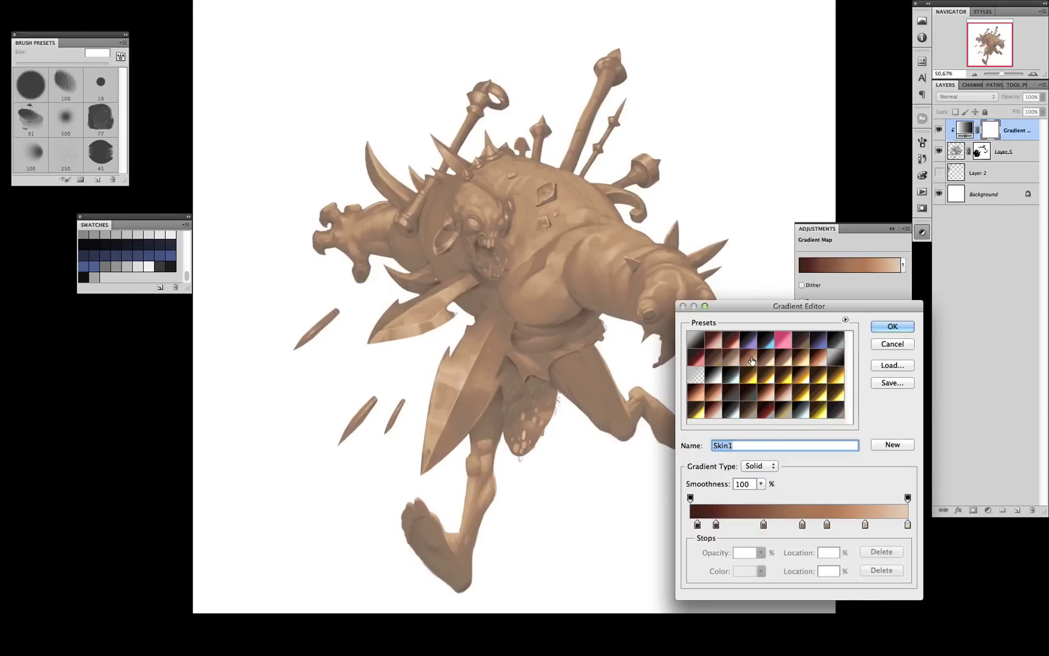
left_click(783, 361)
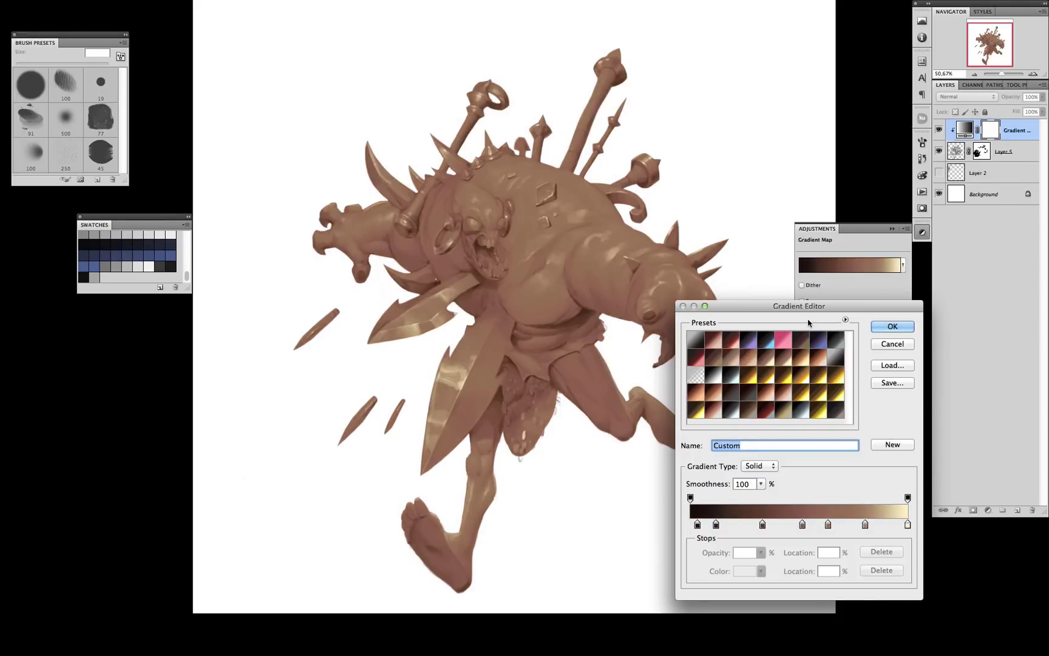
left_click(811, 353)
left_click(817, 359)
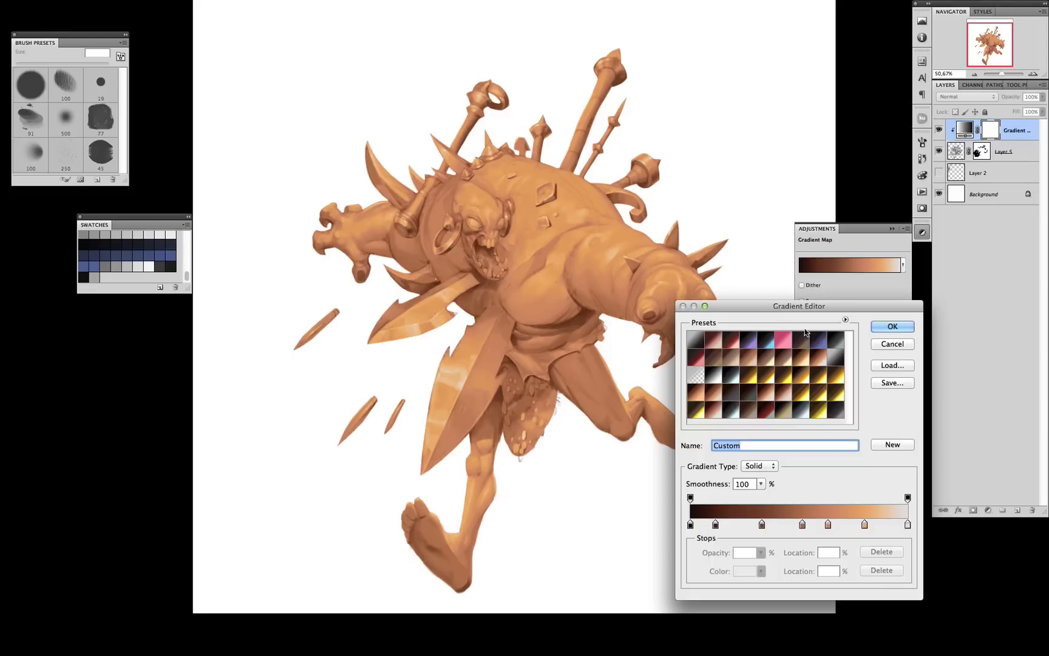
- Load the Skin3 gradient and darken its colour stop at 34% to a deeper grey-brown
left_click(732, 359)
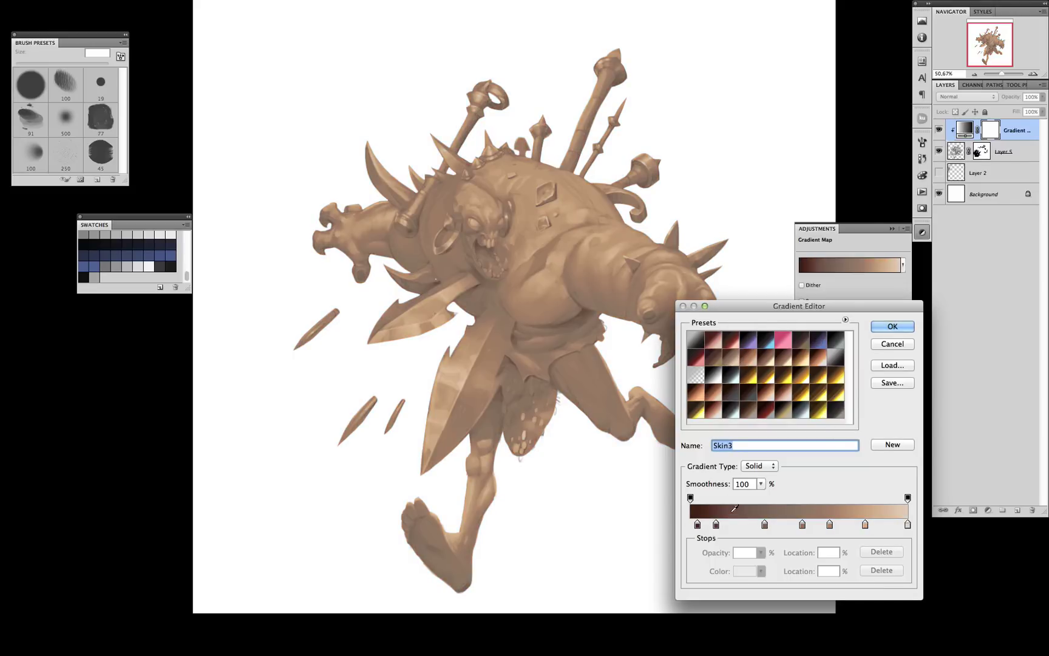
mouse_move(716, 526)
left_mouse_down()
mouse_move(736, 528)
mouse_move(721, 530)
left_mouse_up()
left_click(764, 525)
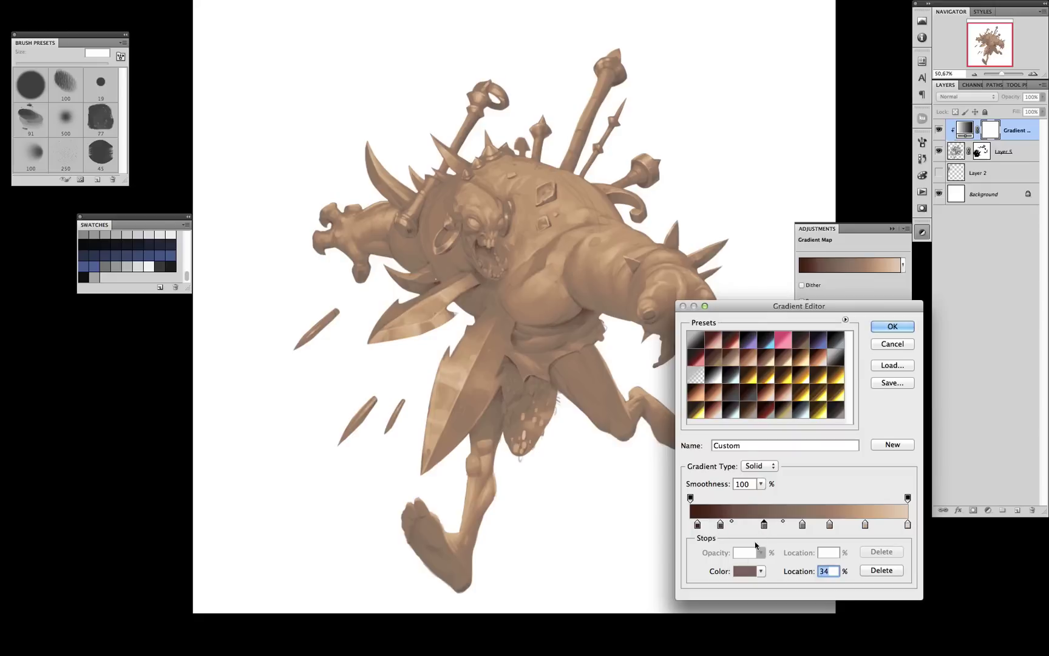
left_click(745, 571)
left_click_drag(619, 298, 799, 336)
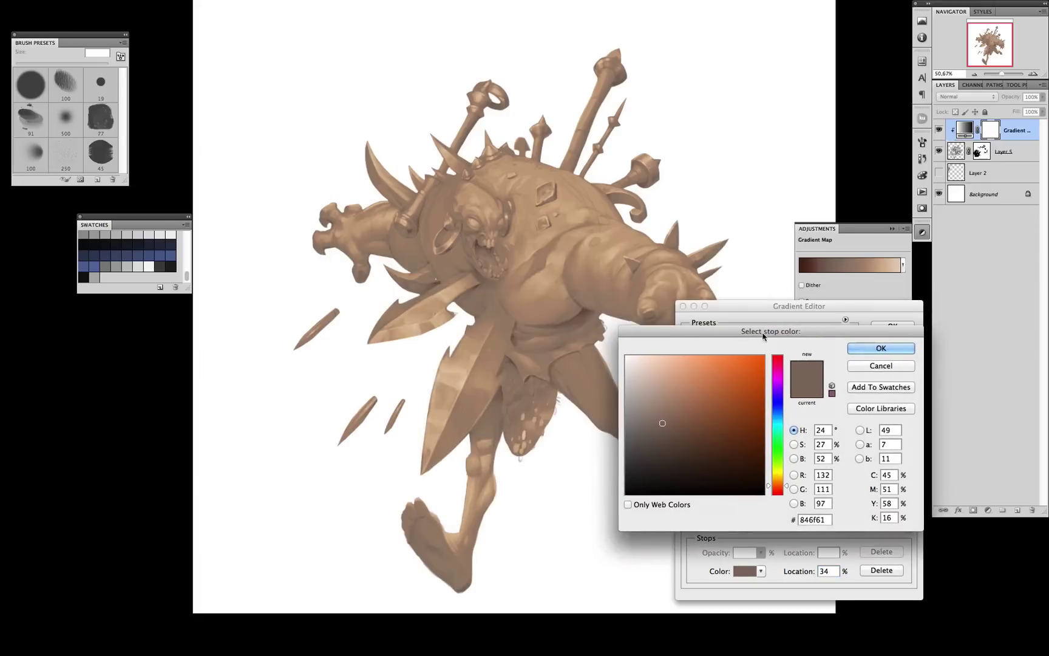
left_click(660, 434)
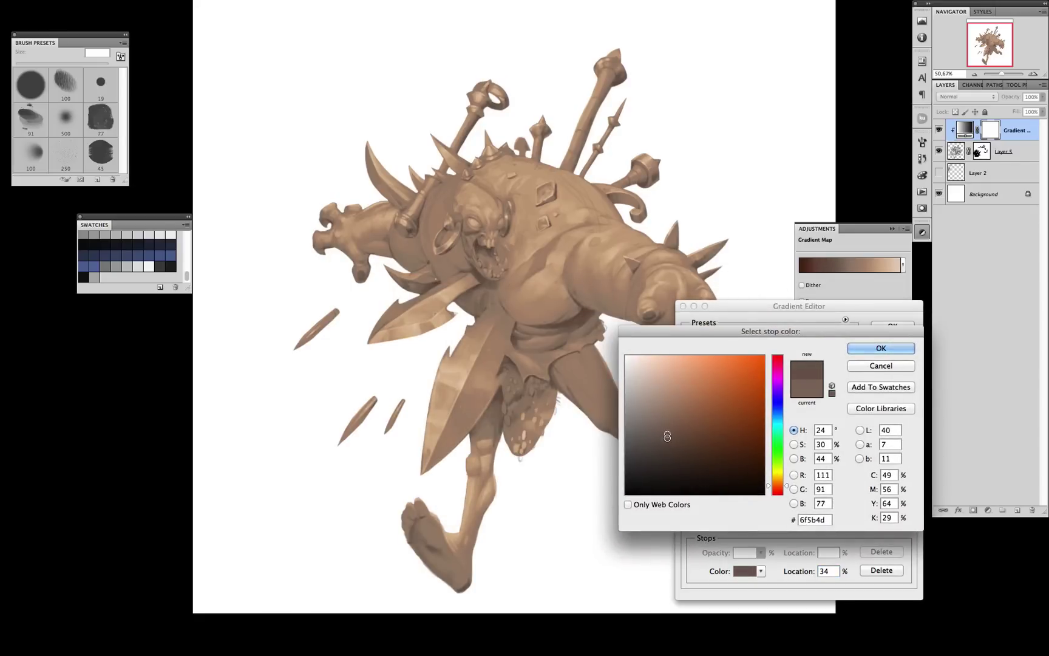
left_click(669, 442)
left_click(668, 435)
left_click(881, 348)
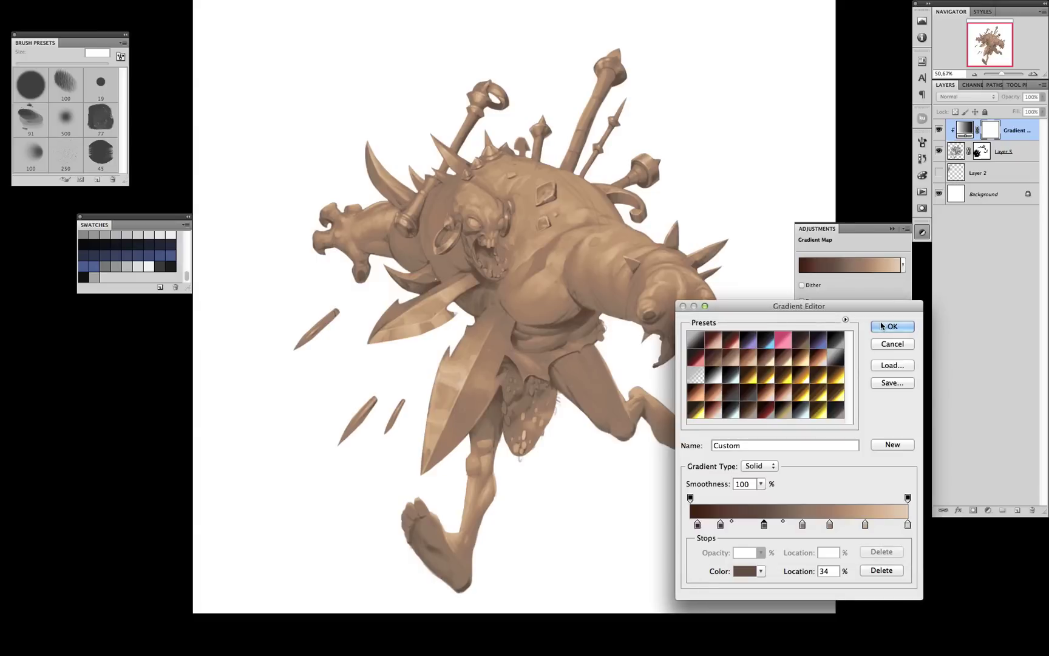
- Place the next gradient stop at 55% with colour #987d6a, and compare the applied map by toggling its visibility
left_click(805, 524)
left_click_drag(806, 526, 810, 527)
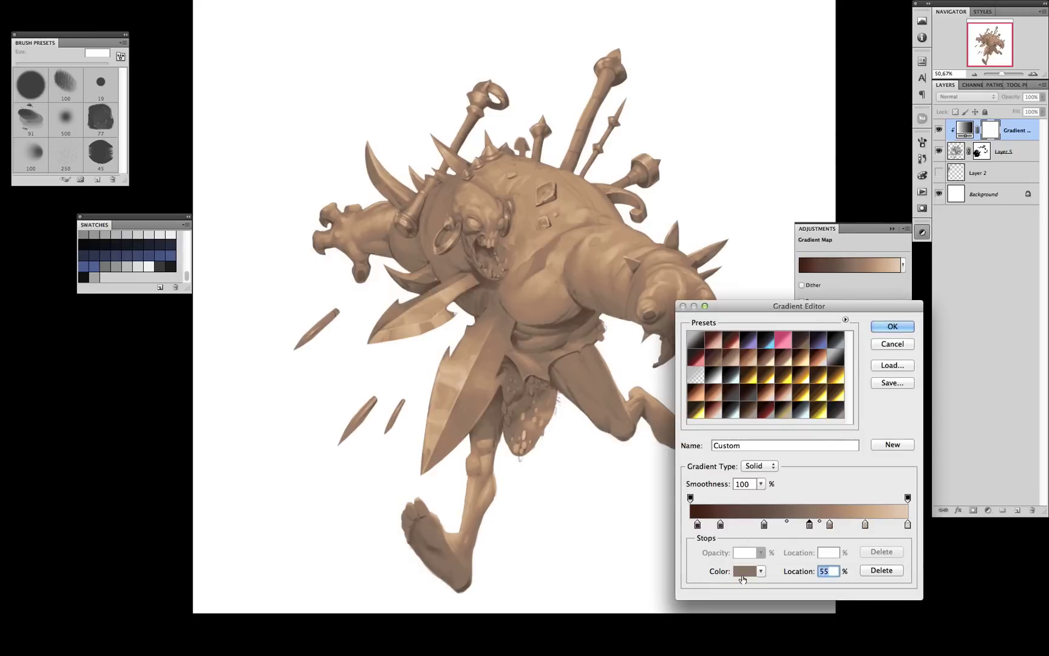
left_click(746, 571)
mouse_move(675, 412)
left_mouse_down()
mouse_move(688, 410)
mouse_move(670, 411)
left_mouse_up()
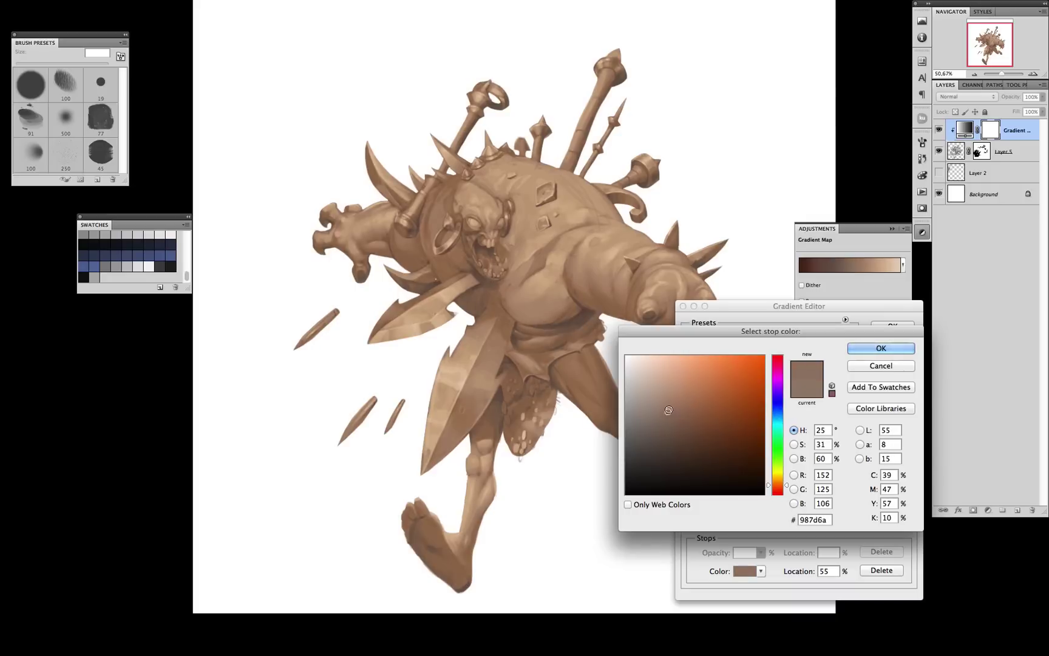
left_click(885, 349)
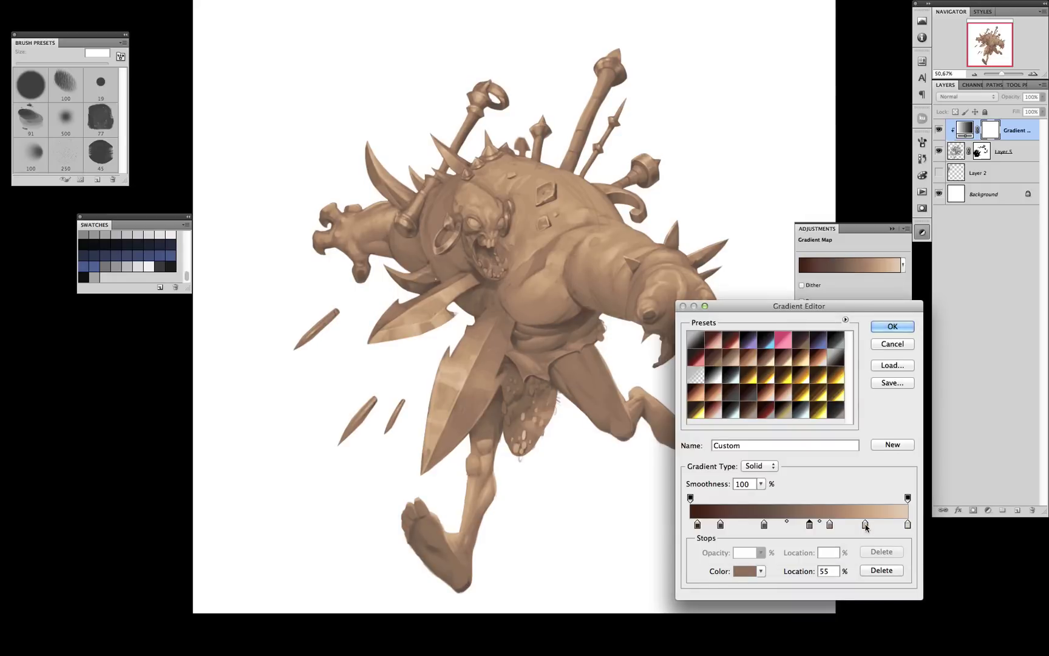
left_click(892, 326)
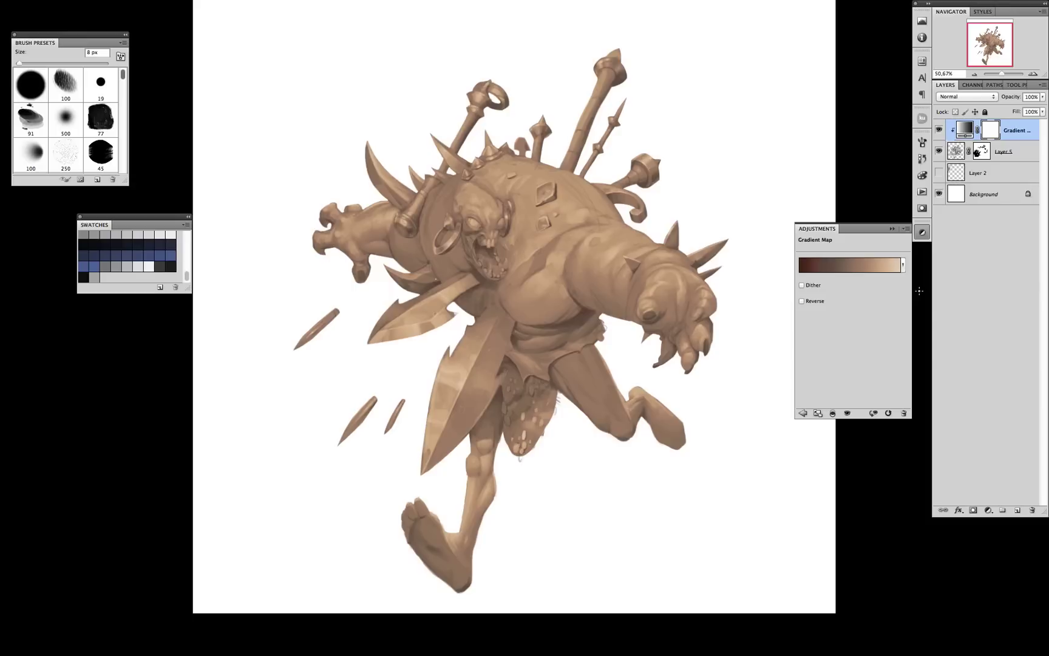
left_click(940, 132)
left_click(942, 132)
- Replace the gradient with the skin preset running from near-black brown through copper to light peach-orange, and close the adjustment settings
left_click(887, 268)
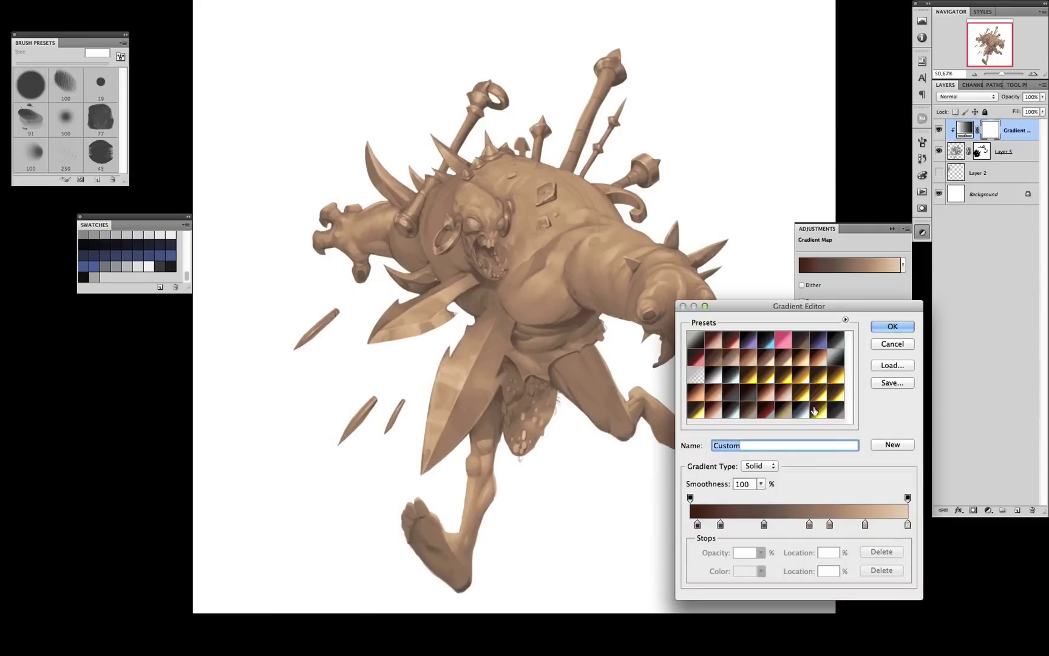
left_click(753, 379)
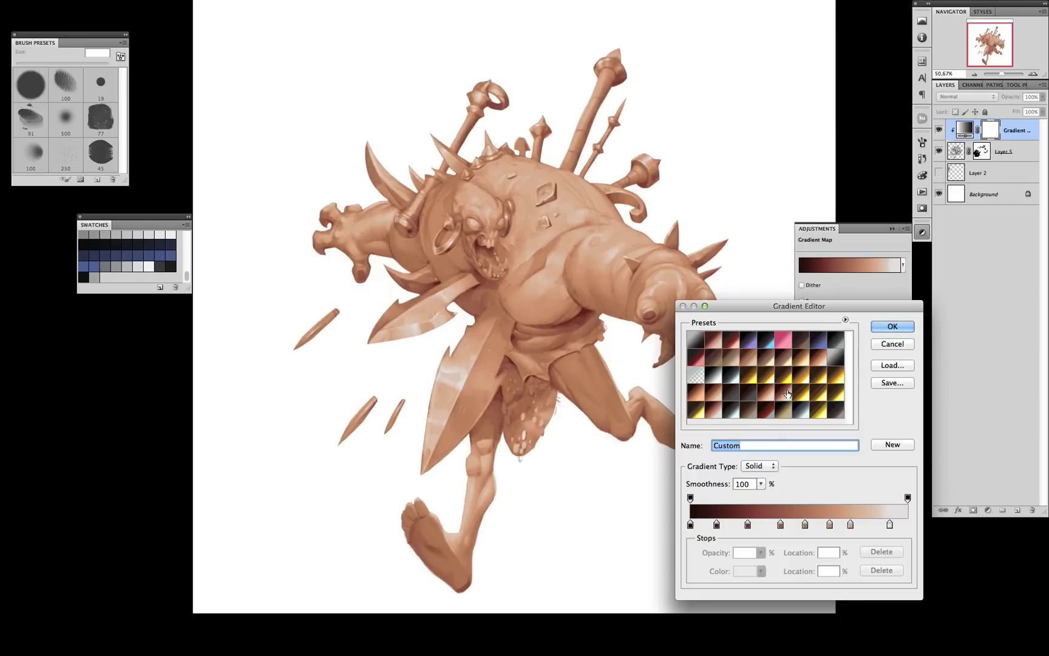
left_click(788, 393)
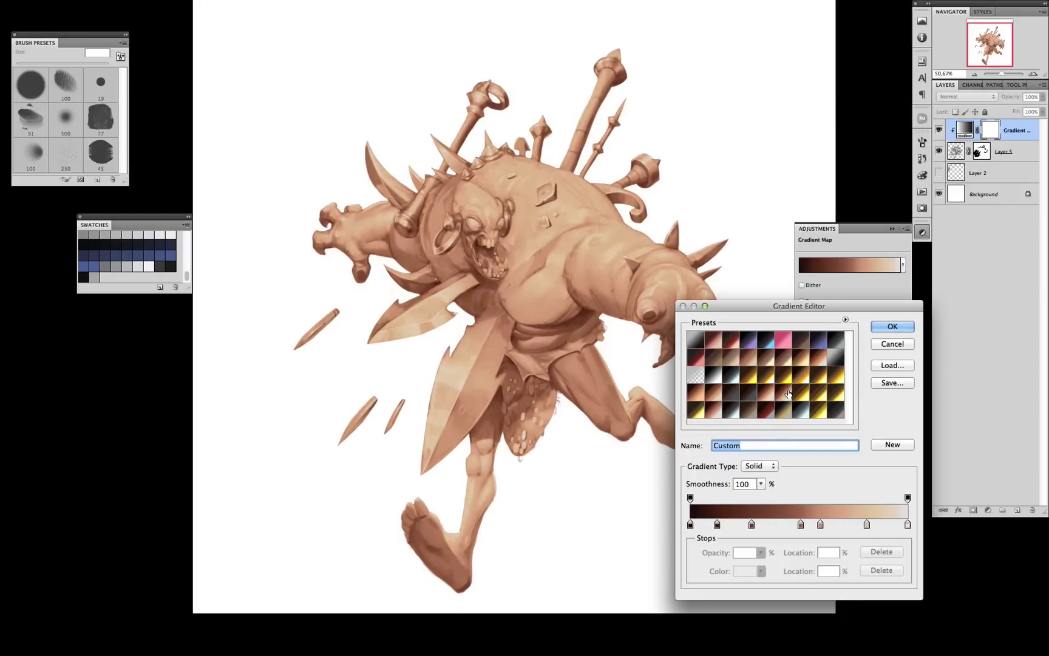
left_click(778, 394)
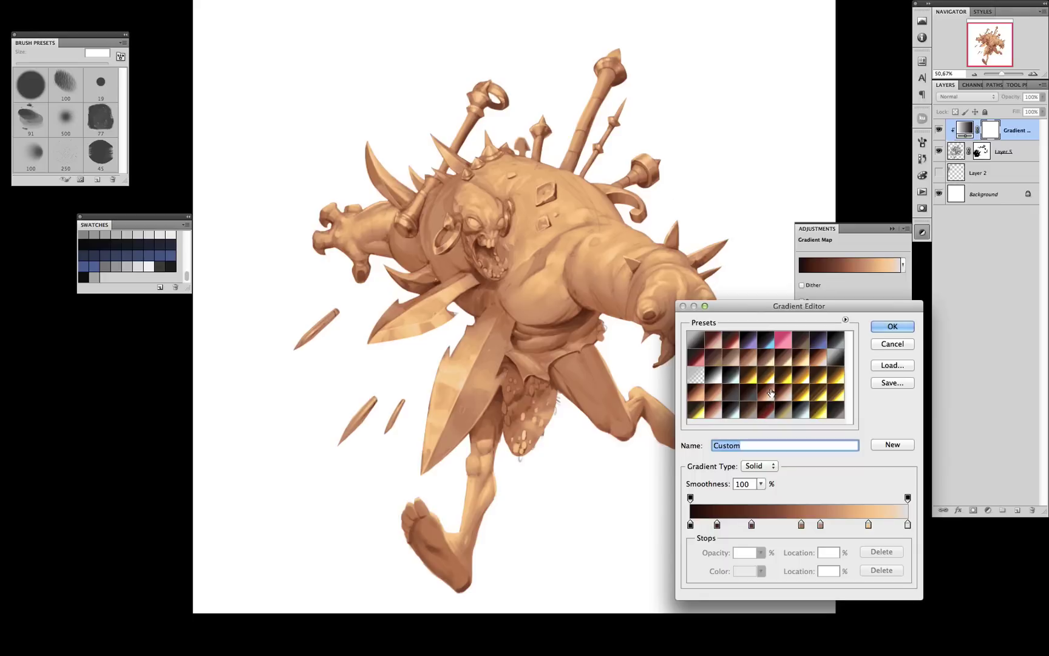
left_click(892, 326)
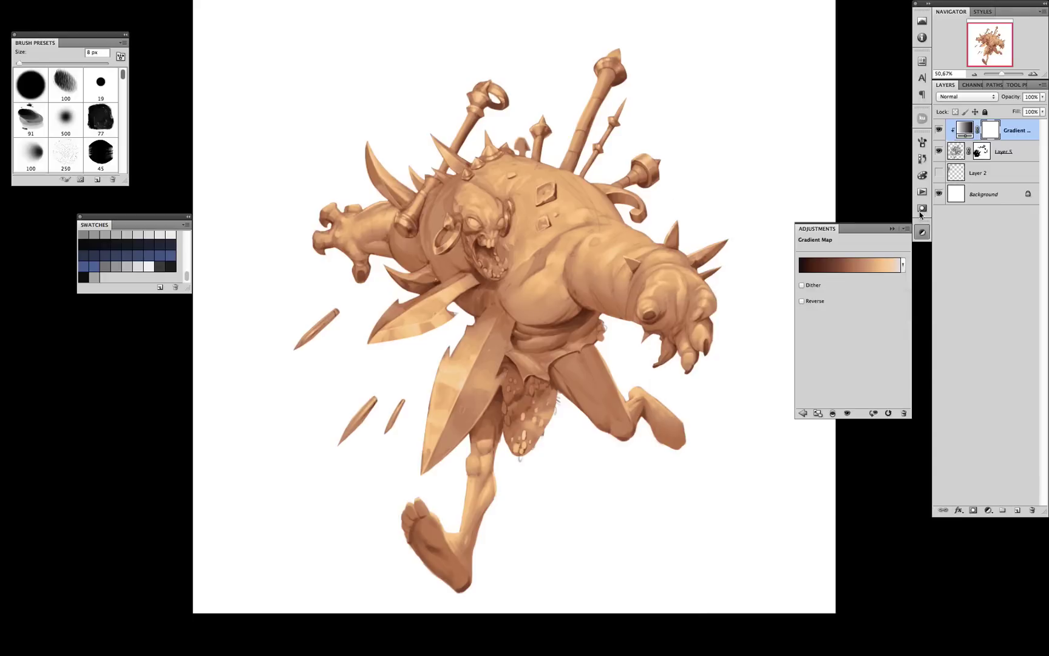
left_click(922, 232)
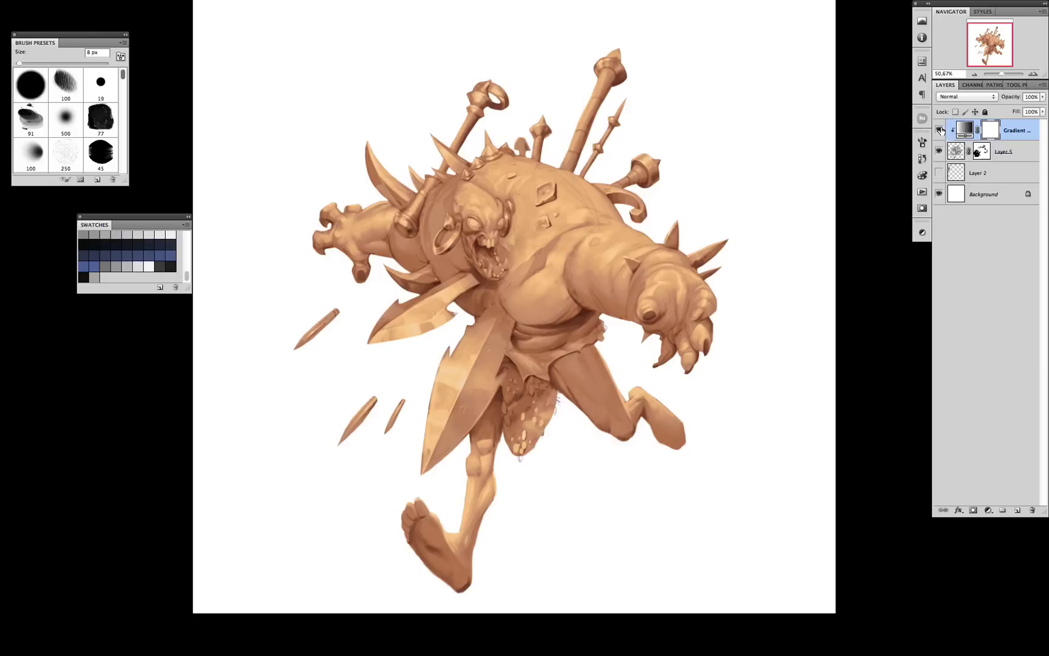
- Hide the skin Gradient Map, add a second Gradient Map clipped to Layer 5 and open its gradient for editing
left_click(940, 131)
left_click(989, 510)
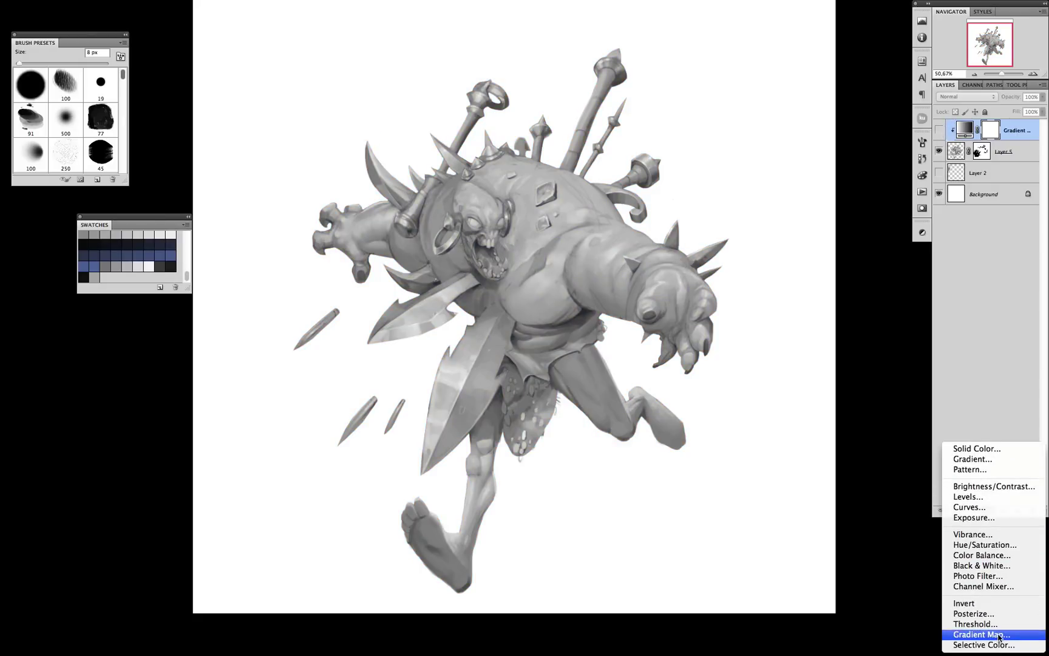
left_click(990, 633)
key("super+alt+g")
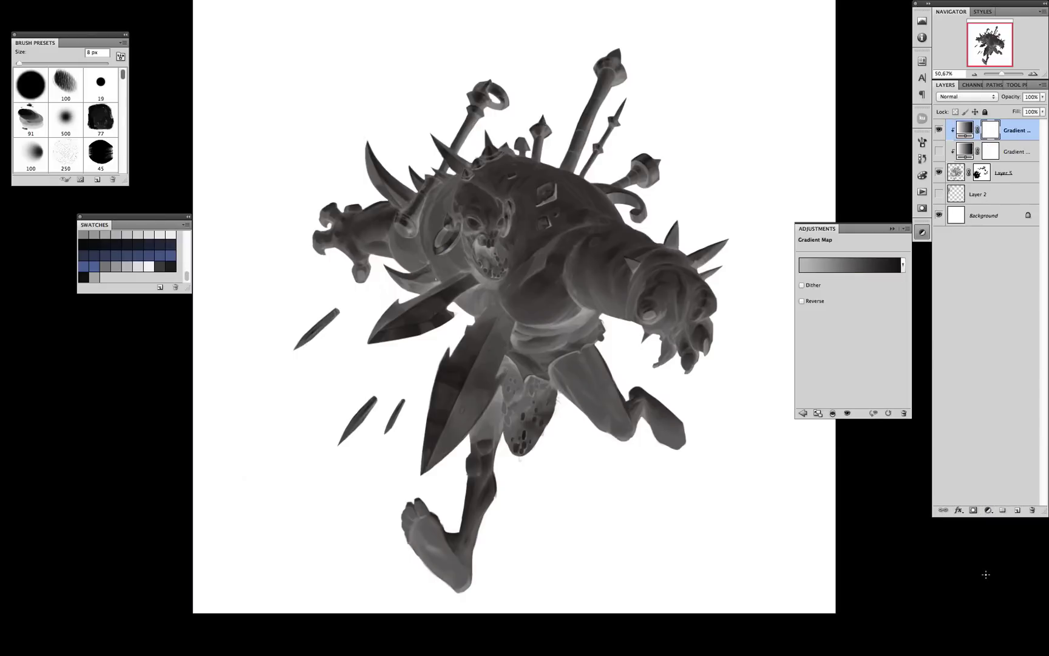
left_click(872, 272)
- Try several gold gradient presets with dark brown shadows and bright yellow highlights on the second Gradient Map
left_click(801, 410)
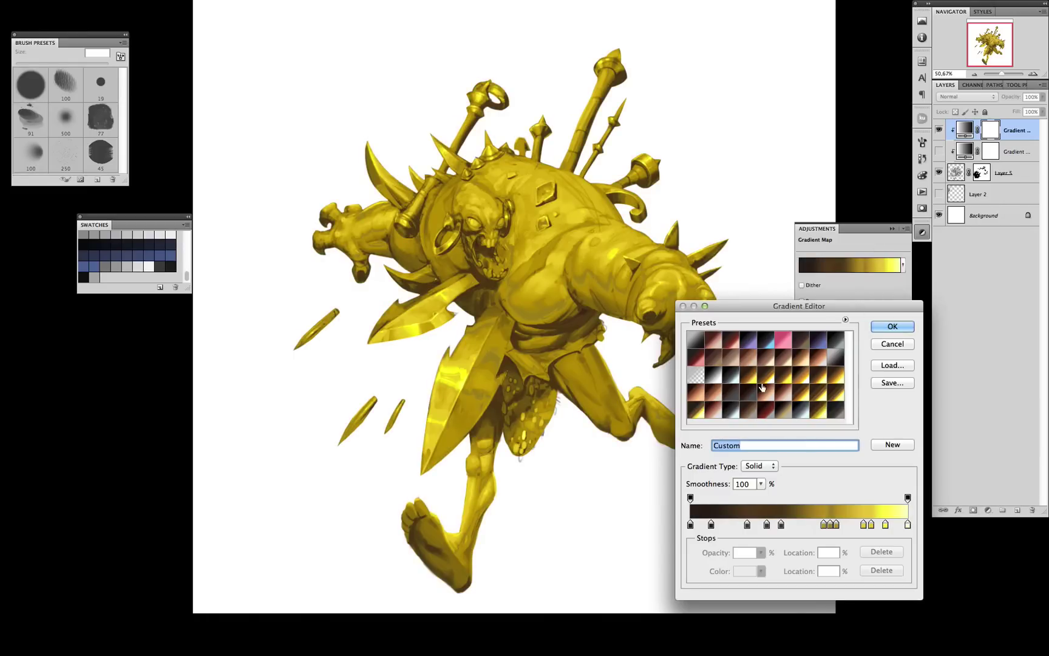
left_click(763, 387)
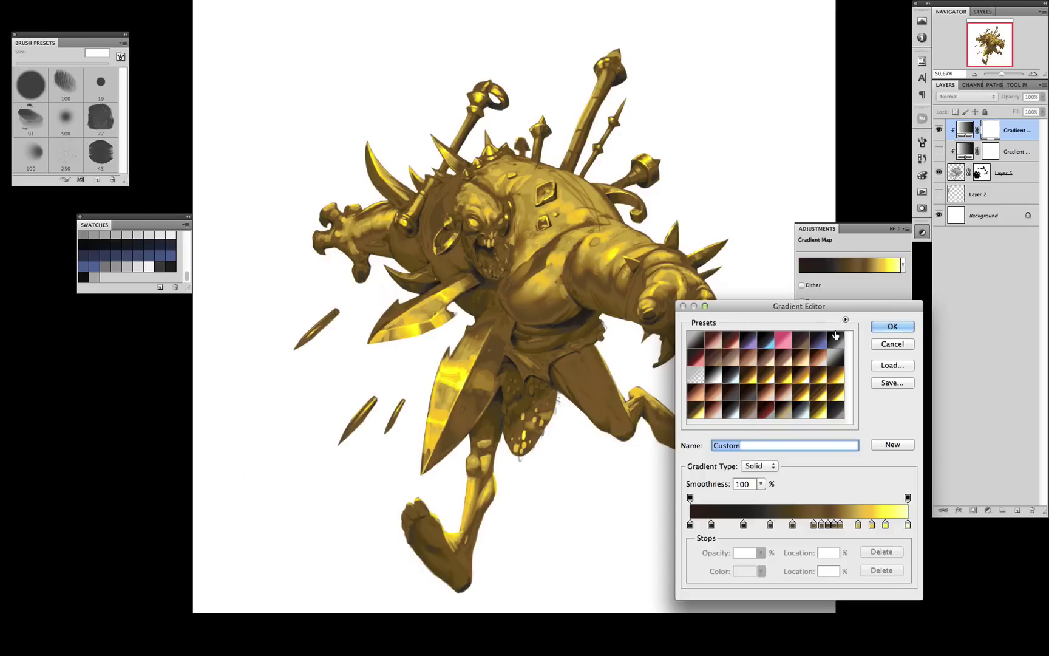
left_click(836, 391)
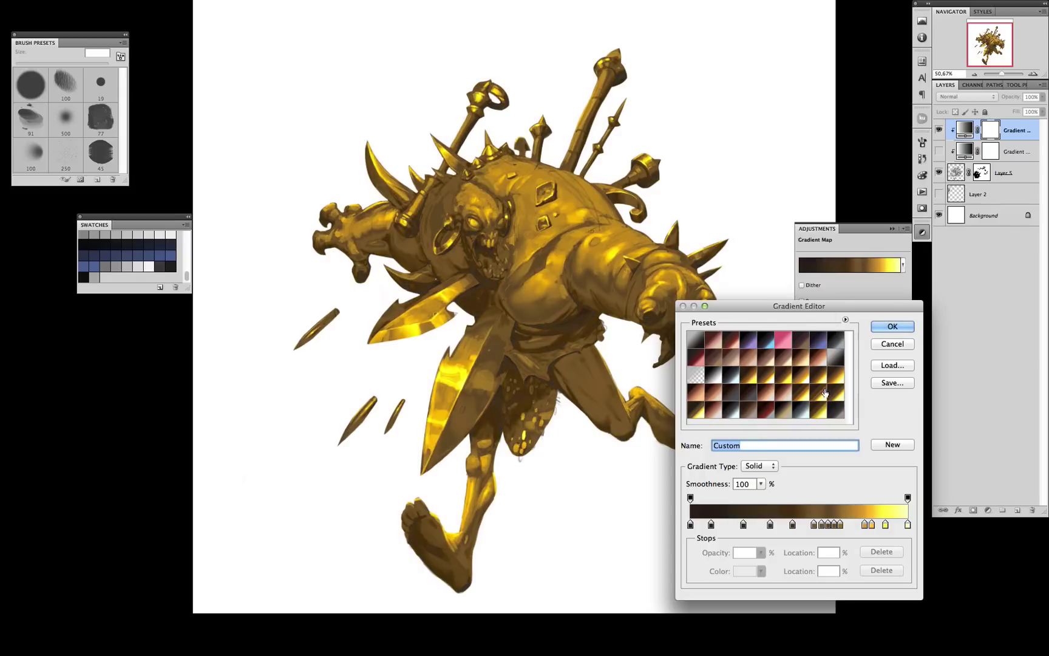
left_click(820, 394)
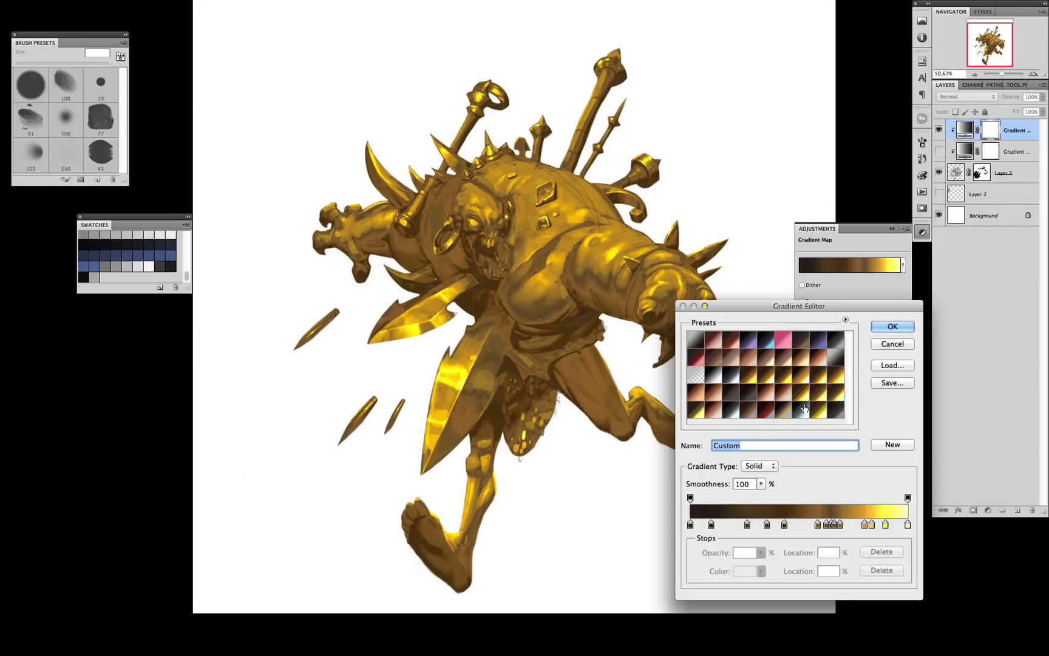
- Compare the two steel gradient presets and apply the one with purplish-brown midtones and pale cyan highlights
left_click(737, 416)
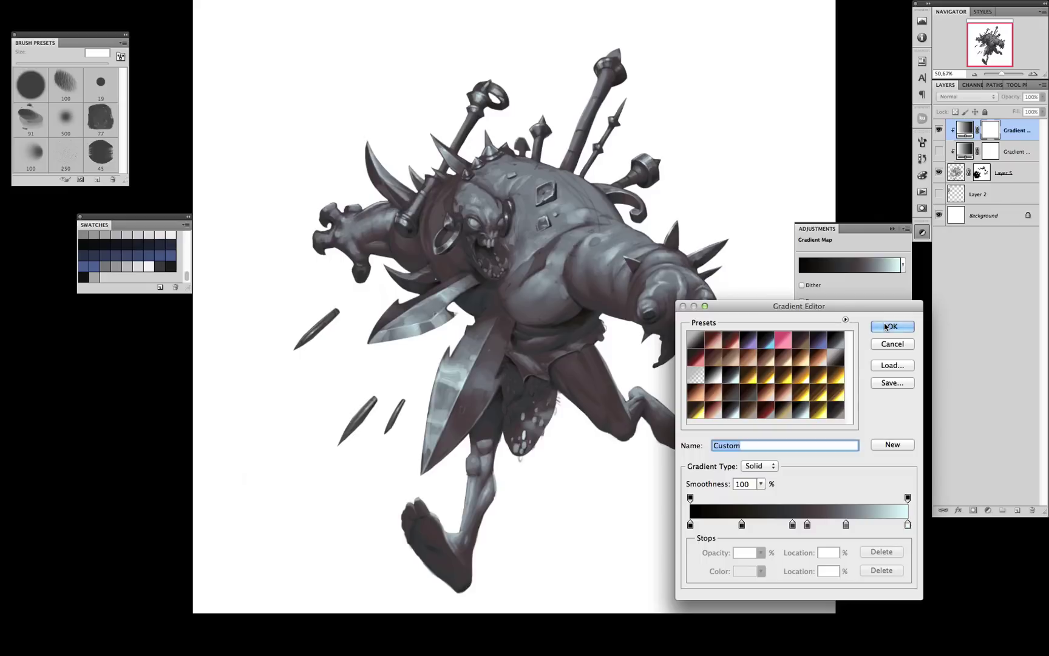
left_click(801, 414)
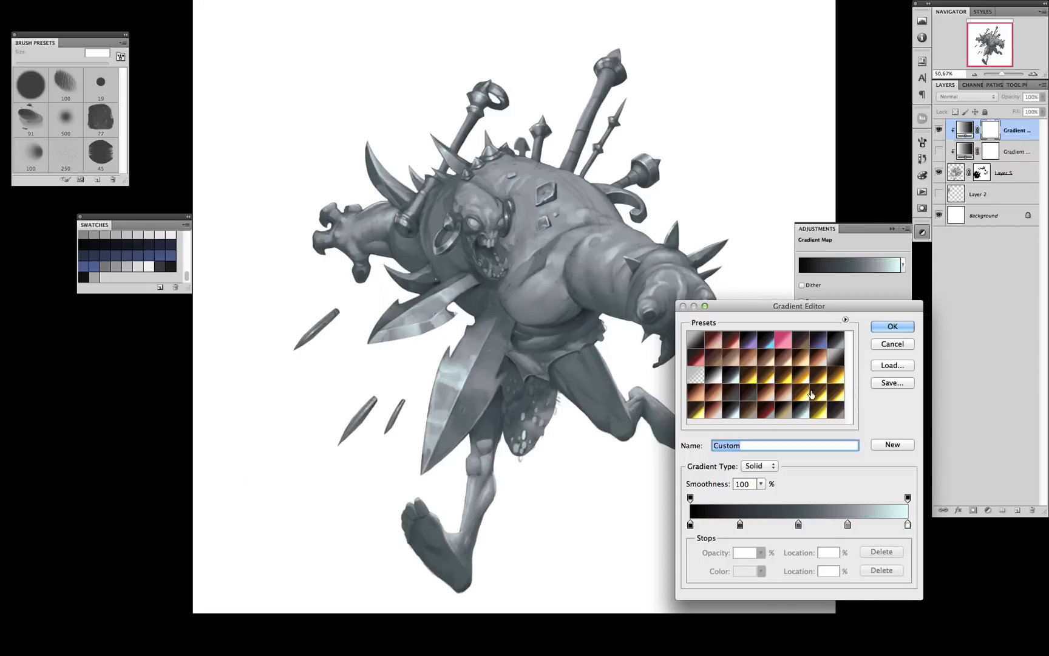
left_click(733, 411)
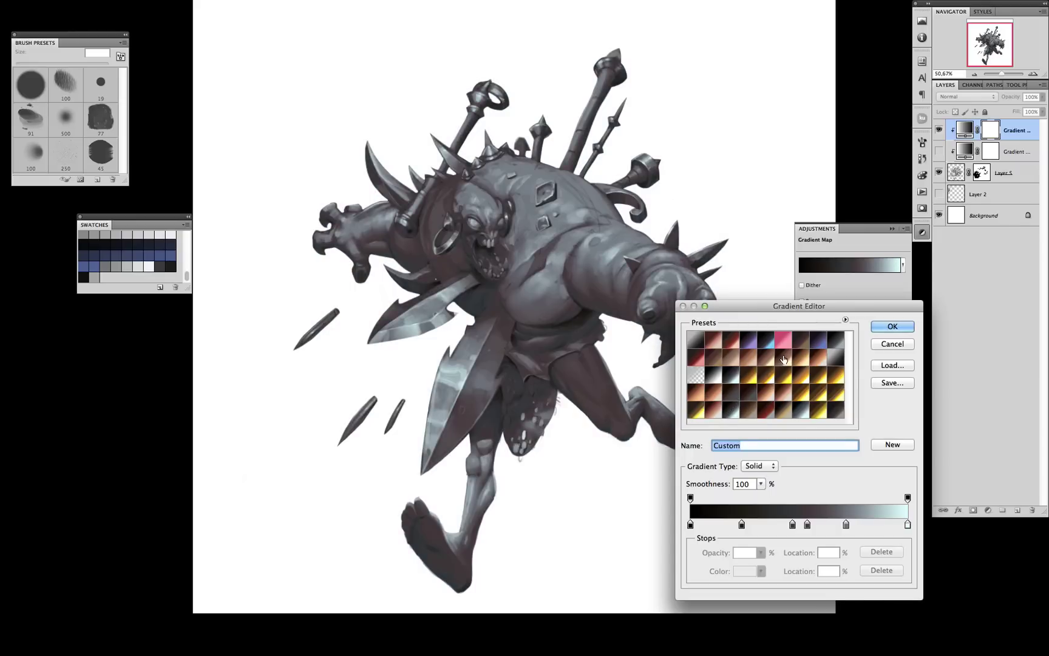
left_click(902, 326)
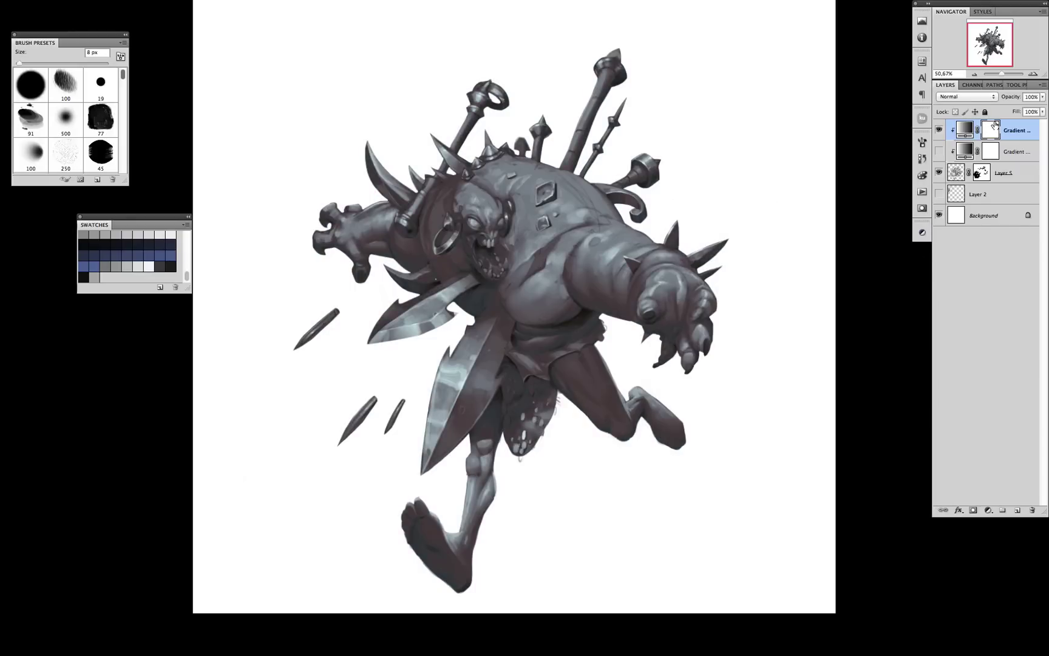
- Invert the steel Gradient Map's mask and paint steel back over the hanging pouch, both large blades, the lower spike and the flying shards
key("ctrl+i")
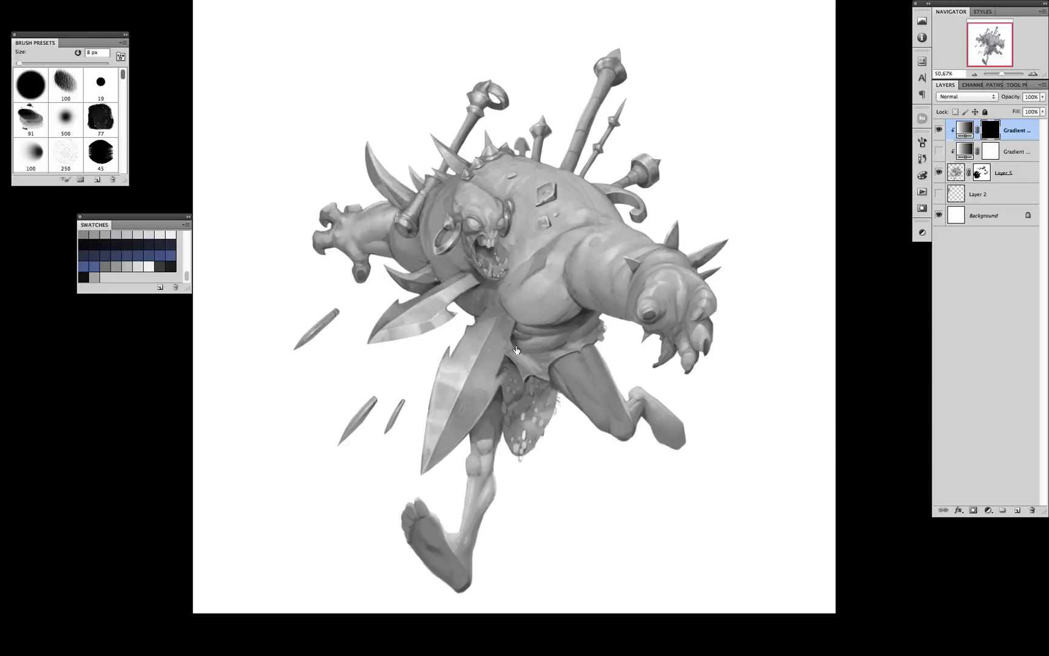
scroll(516, 350, "up", 5)
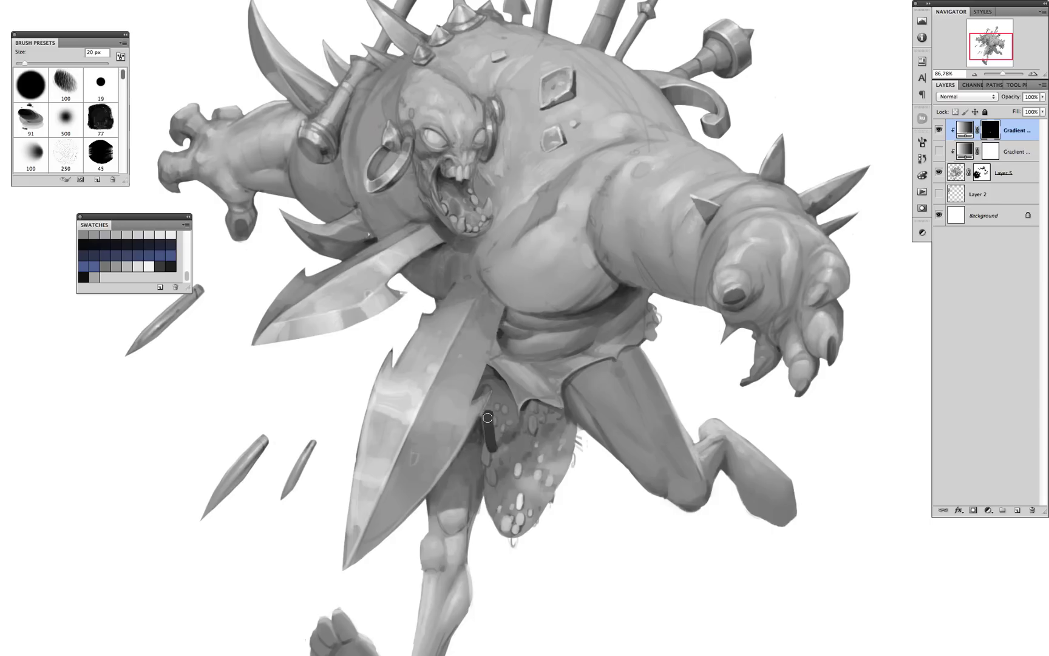
mouse_move(488, 418)
left_mouse_down()
mouse_move(536, 452)
mouse_move(540, 410)
mouse_move(564, 451)
mouse_move(497, 382)
left_mouse_up()
mouse_move(324, 275)
left_mouse_down()
mouse_move(480, 313)
mouse_move(547, 389)
left_mouse_up()
left_click_drag(547, 389, 567, 346)
mouse_move(583, 413)
left_mouse_down()
mouse_move(632, 486)
mouse_move(577, 535)
left_mouse_up()
left_click_drag(577, 534, 504, 632)
key("bracketleft")
mouse_move(590, 425)
left_mouse_down()
mouse_move(560, 386)
mouse_move(571, 379)
mouse_move(592, 446)
left_mouse_up()
key("bracketright")
mouse_move(592, 446)
left_mouse_down()
mouse_move(606, 405)
mouse_move(584, 401)
mouse_move(612, 385)
mouse_move(603, 435)
mouse_move(666, 396)
left_mouse_up()
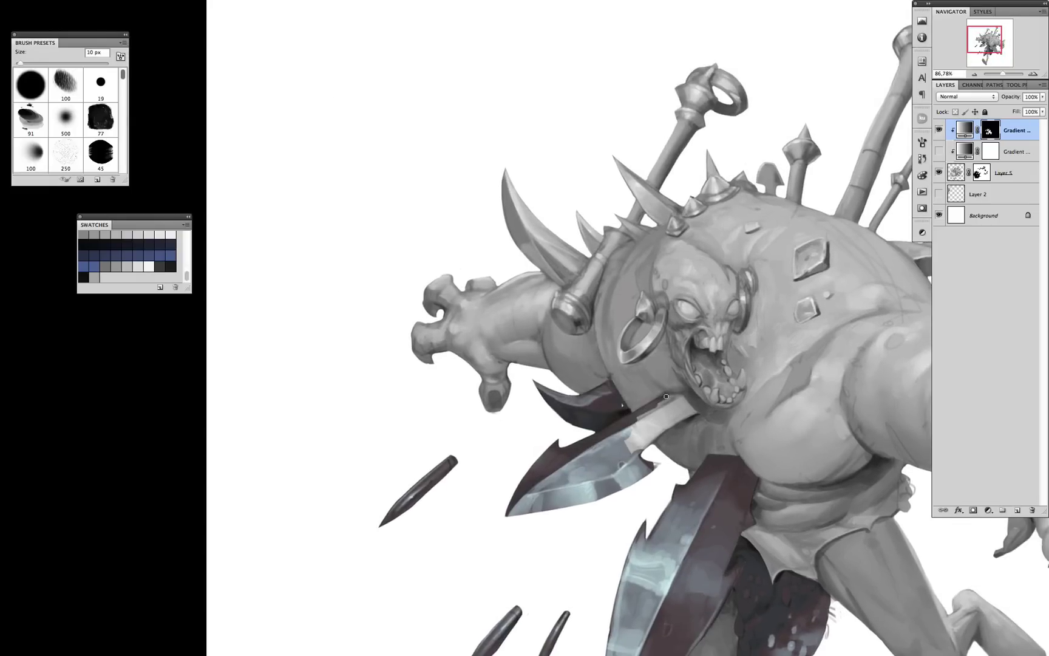
- Paint steel in the mask over the curved spikes behind the outstretched rear arm and the round pommel beside them
key("bracketright")
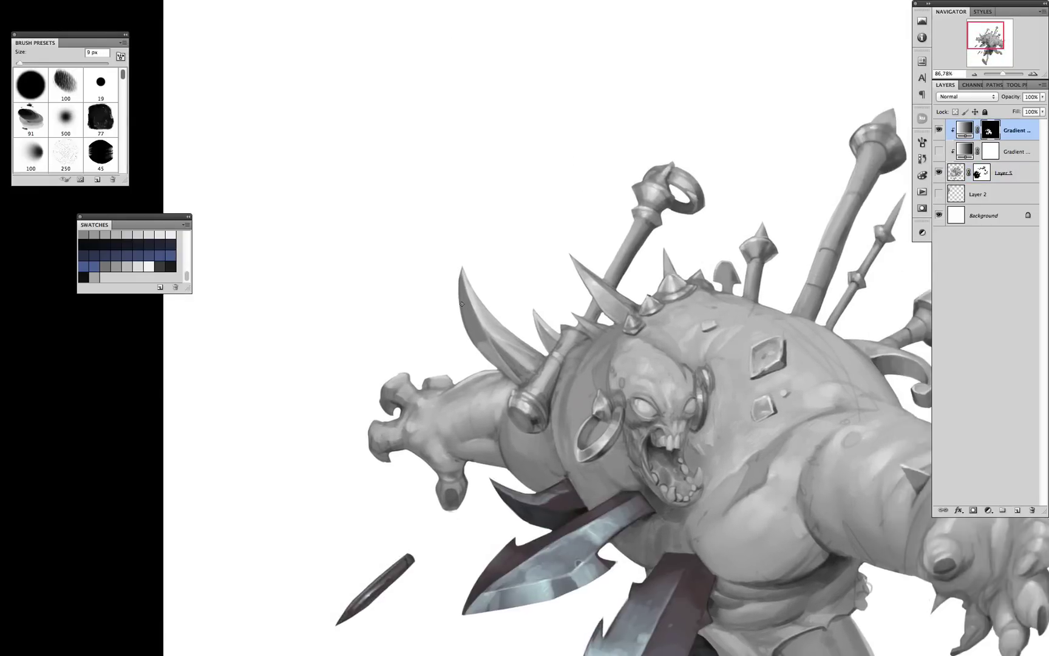
left_click_drag(547, 261, 504, 358)
mouse_move(464, 274)
left_mouse_down()
mouse_move(528, 363)
mouse_move(511, 402)
left_mouse_up()
key("bracketright")
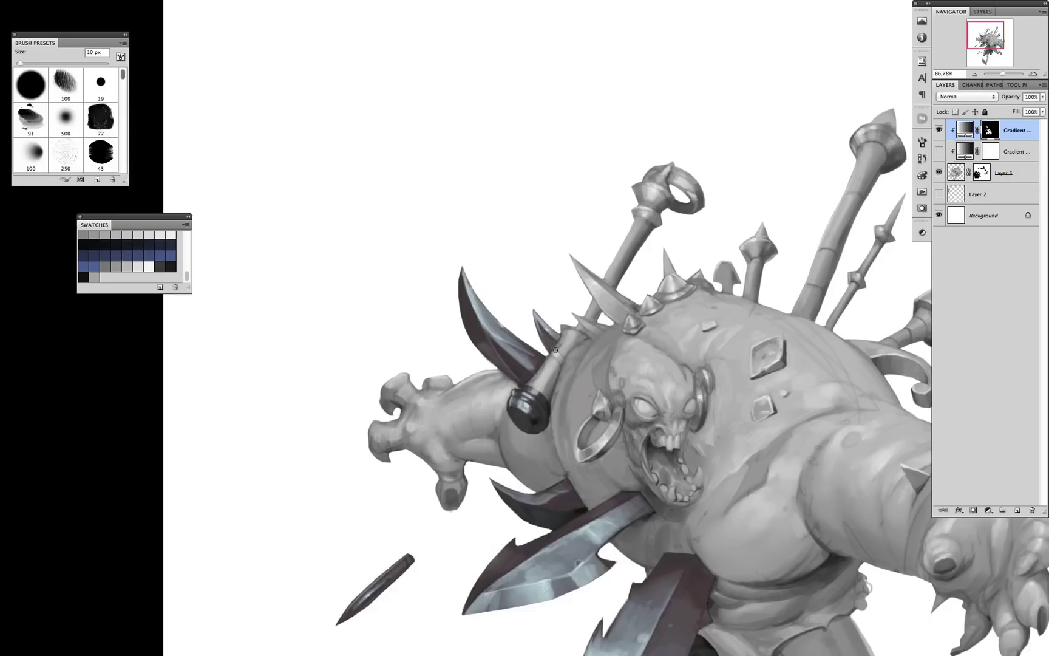
left_click_drag(555, 350, 457, 392)
- Enlarge the brush to 25 px and reveal steel on the ring-shaped pommel of the hilt above the monster's head
key("bracketright")
key("bracketright")
key("bracketright")
left_click_drag(529, 261, 607, 201)
left_click_drag(473, 353, 470, 416)
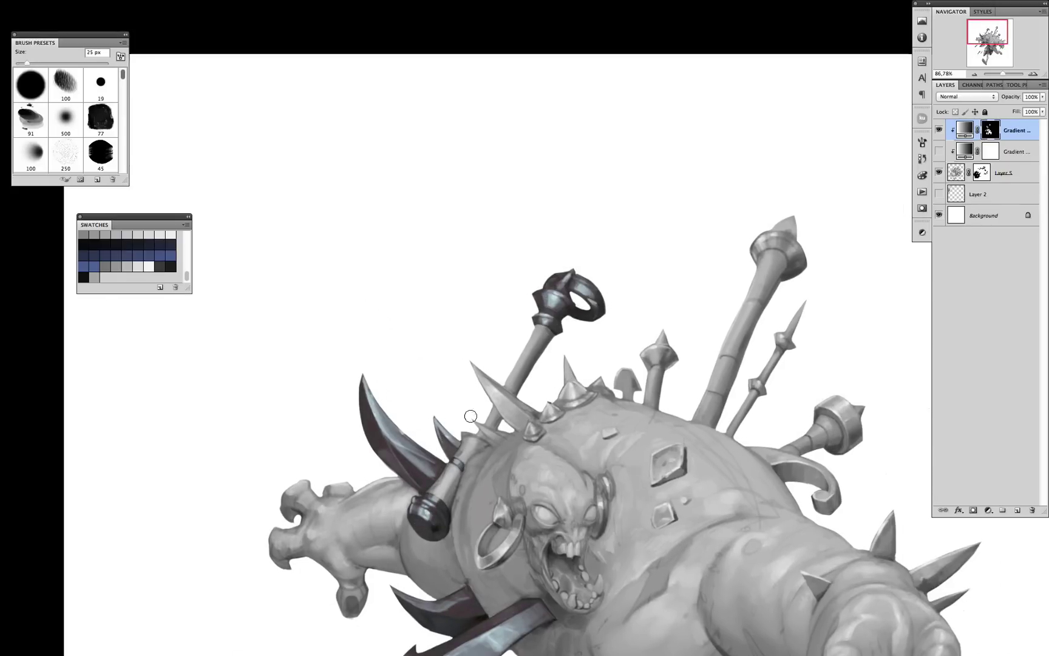
- Paint steel in the mask over the long shoulder horn, both earrings and the metal plates embedded in the monster's back
key("bracketright")
key("bracketright")
key("bracketright")
mouse_move(525, 369)
left_mouse_down()
mouse_move(487, 387)
mouse_move(502, 366)
mouse_move(534, 425)
left_mouse_up()
left_click_drag(477, 567, 556, 455)
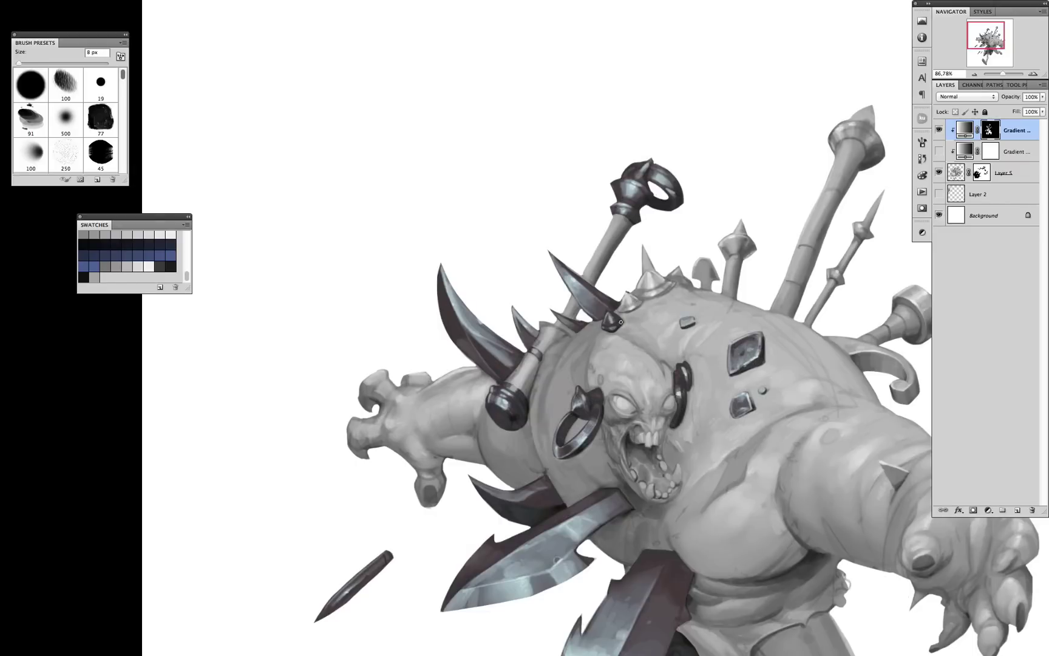
- Paint steel in the mask over the row of shoulder spikes, the short studded hilt and the tall shaft's pommel
key("bracketright")
key("bracketright")
key("bracketright")
key("bracketright")
key("bracketright")
key("bracketright")
left_click_drag(737, 255, 554, 291)
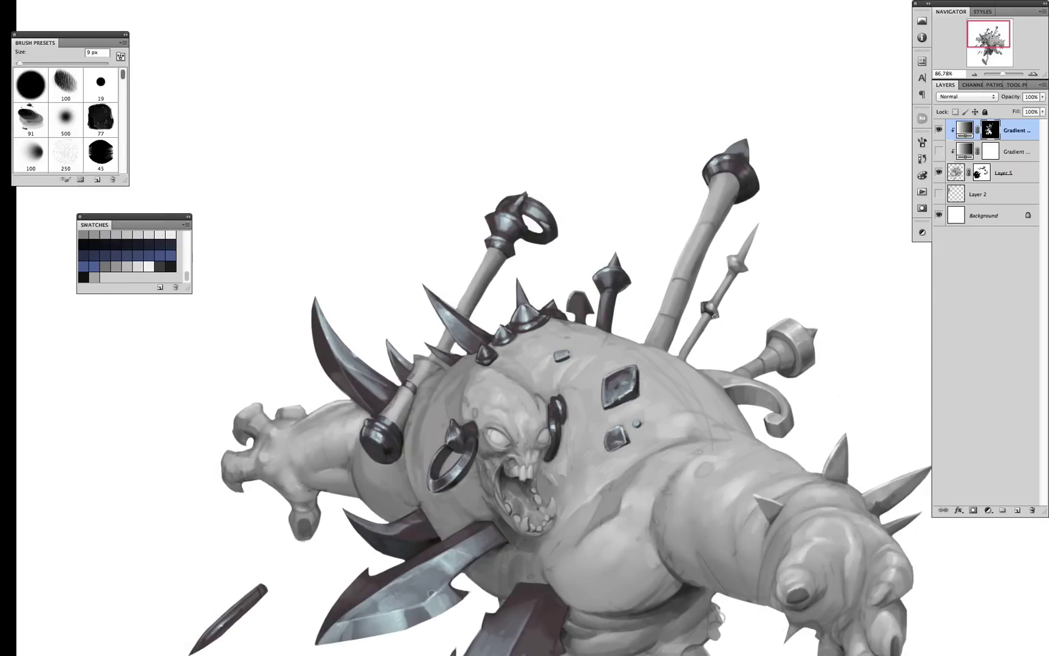
- Paint steel in the mask over the thin spike's fittings, the hammer-shaped pommel, the curved hook and the front arm's spikes
left_click_drag(745, 281, 728, 284)
key("bracketright")
mouse_move(726, 325)
left_mouse_down()
mouse_move(692, 368)
mouse_move(629, 402)
left_mouse_up()
left_click_drag(747, 461, 738, 337)
left_click_drag(770, 404, 818, 387)
key("ctrl+0")
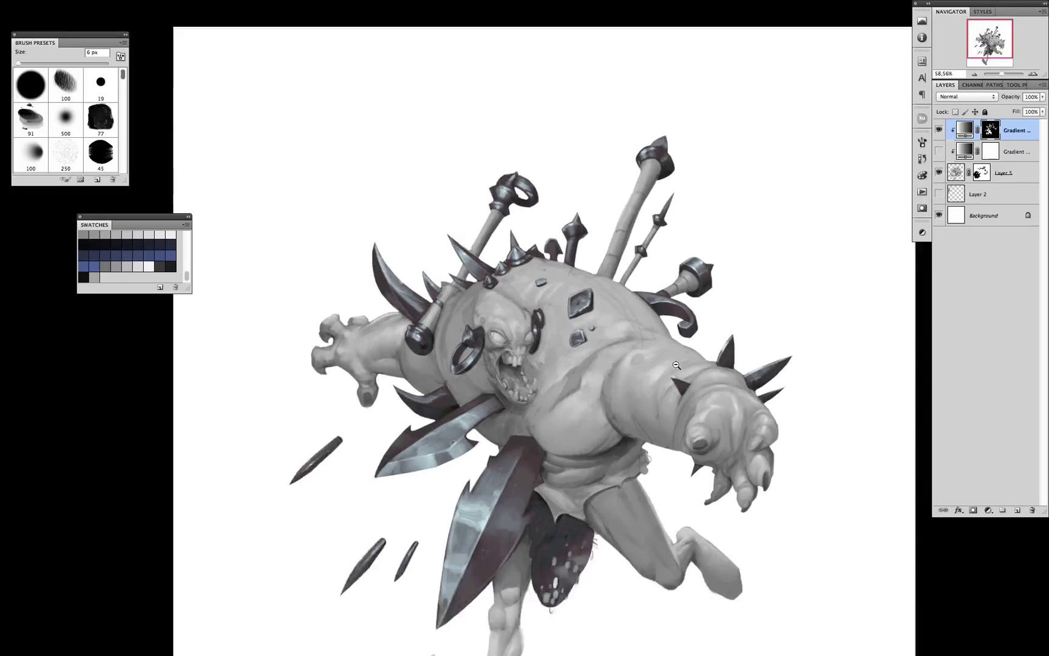
- Apply a skin-tone preset running from dark red-brown through peach to a pale highlight to the body's Gradient Map
left_click(939, 130)
left_click(957, 173, "ctrl")
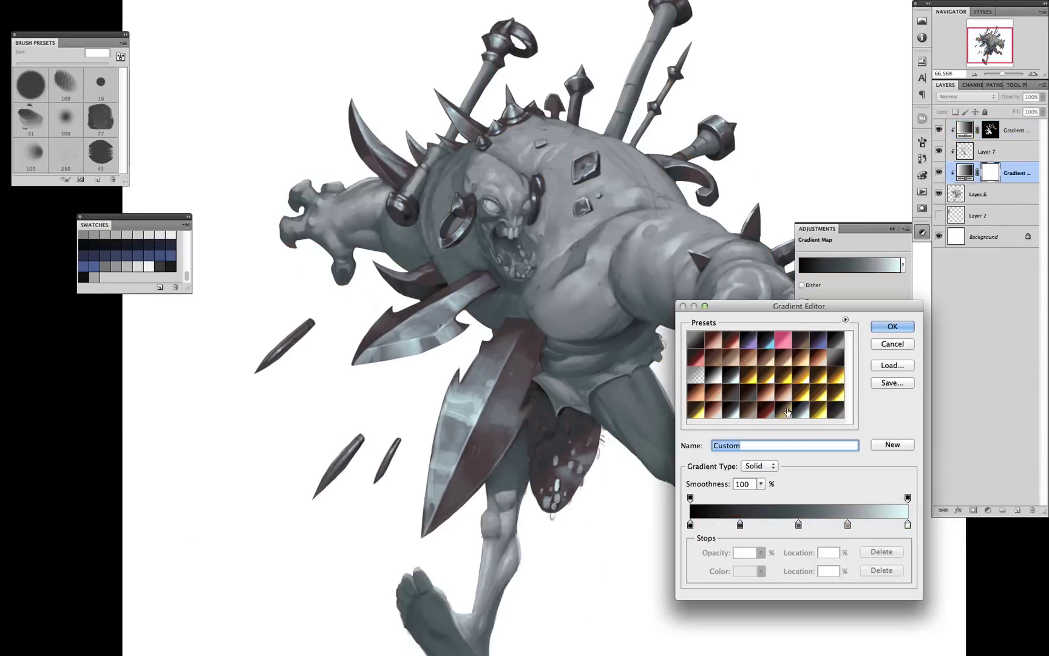
left_click(787, 412)
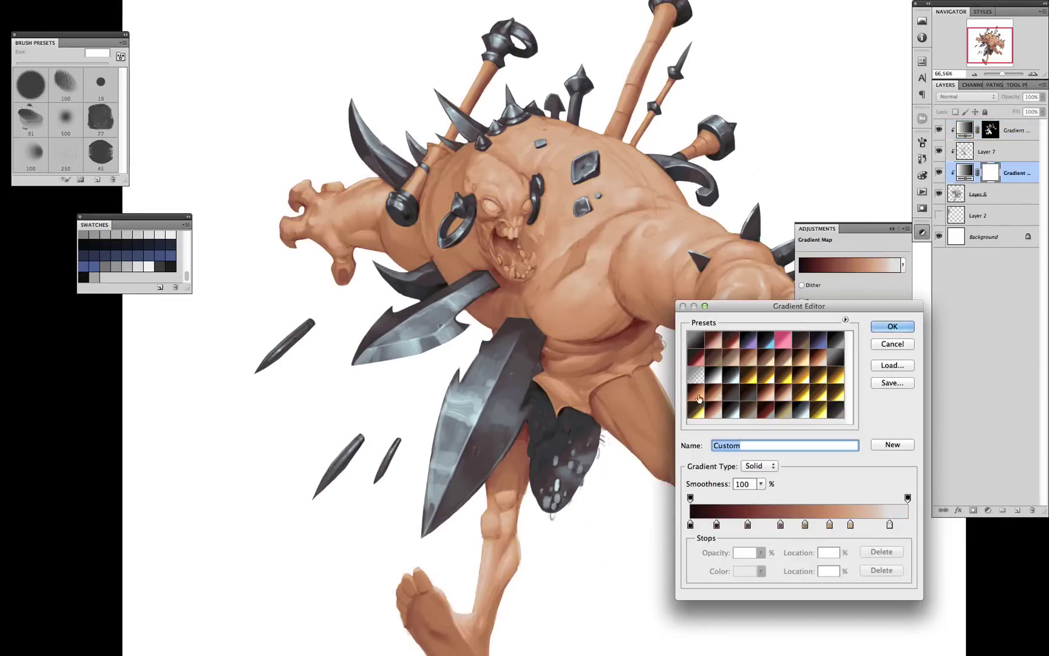
key("Return")
- Add a second clipped Gradient Map with a near-black to greyish-brown gradient above the skin map and invert its mask
left_click(991, 512)
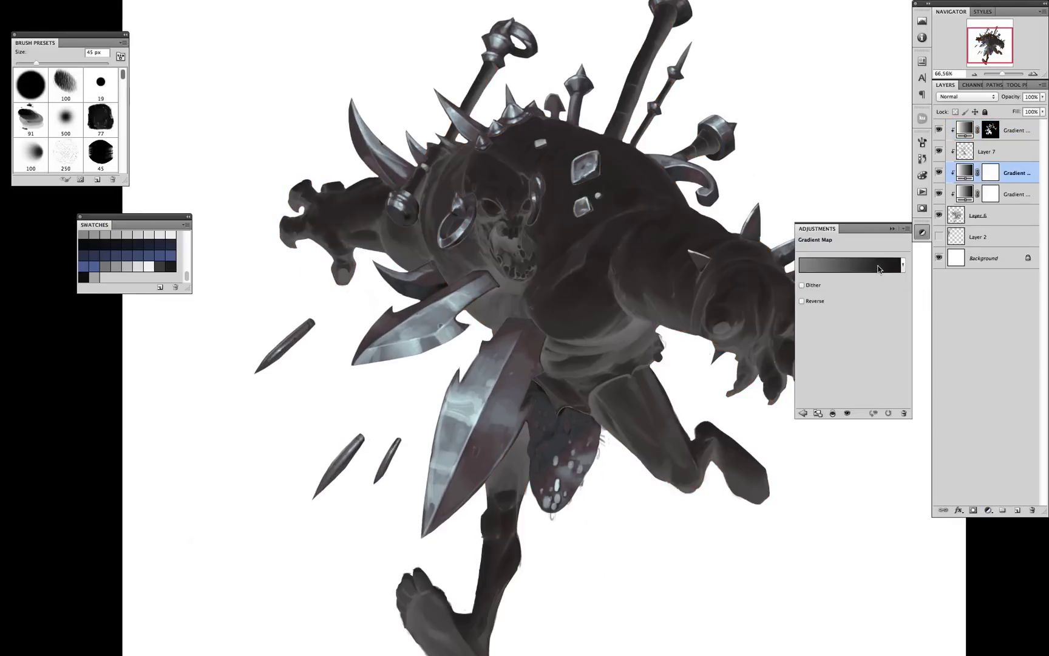
key("ctrl+i")
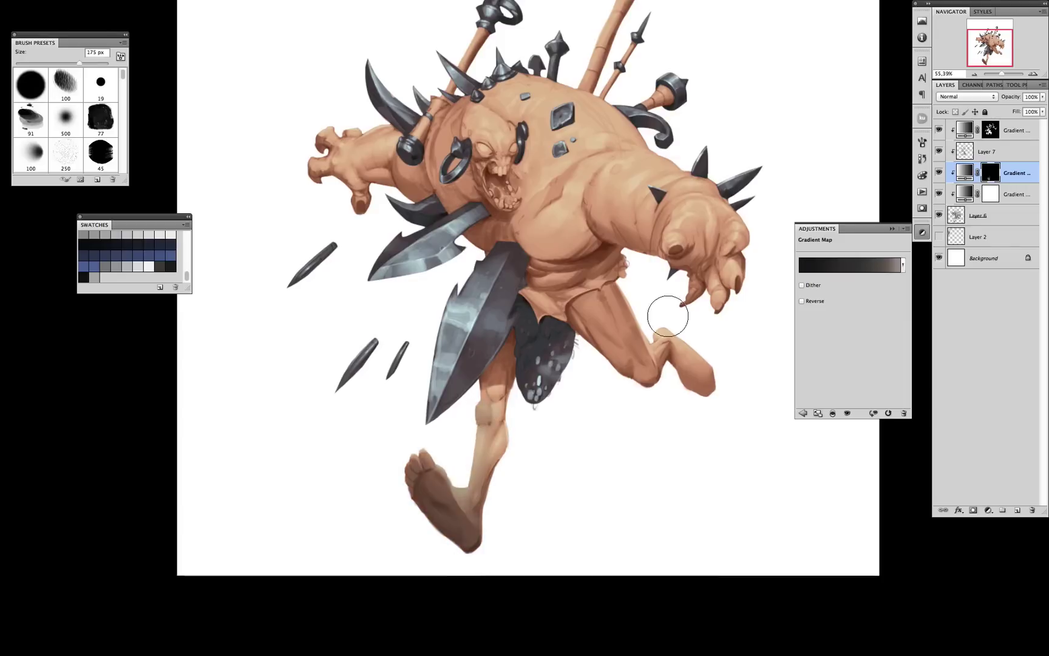
- Paint the darker Gradient Map into its mask over the foot sole, rear arm, thigh and trailing leg with a soft brush
scroll(668, 312, "up", 5)
key("bracketright")
key("bracketright")
key("bracketright")
scroll(477, 228, "down", 5)
key("bracketleft")
key("bracketleft")
key("bracketleft")
key("bracketleft")
key("bracketleft")
key("bracketleft")
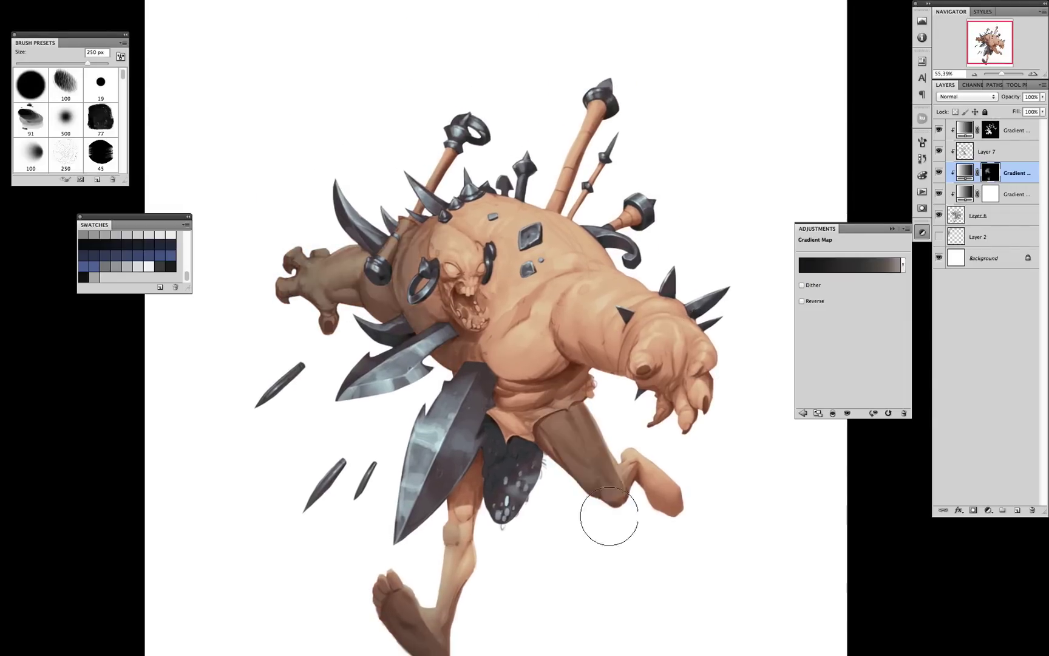
left_click_drag(609, 520, 460, 402)
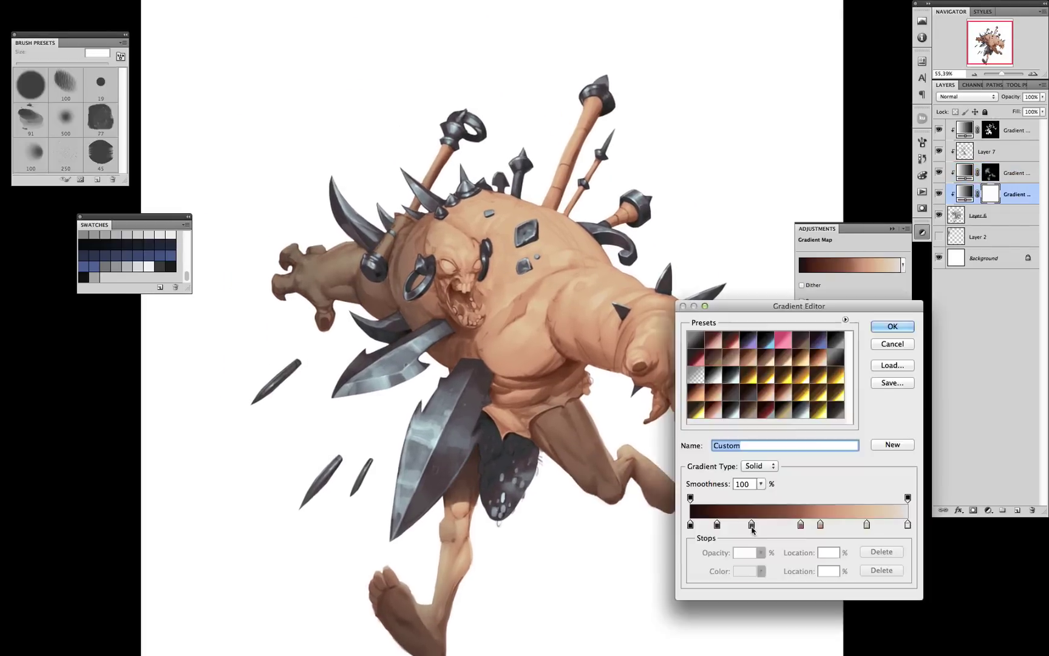
- Recolour the 50% and 80% stops of the skin gradient, making the 80% stop a light peach
double_click(803, 528)
left_click_drag(696, 439, 665, 365)
left_click(781, 487)
key("Return")
double_click(866, 528)
left_click(680, 369)
left_click(881, 348)
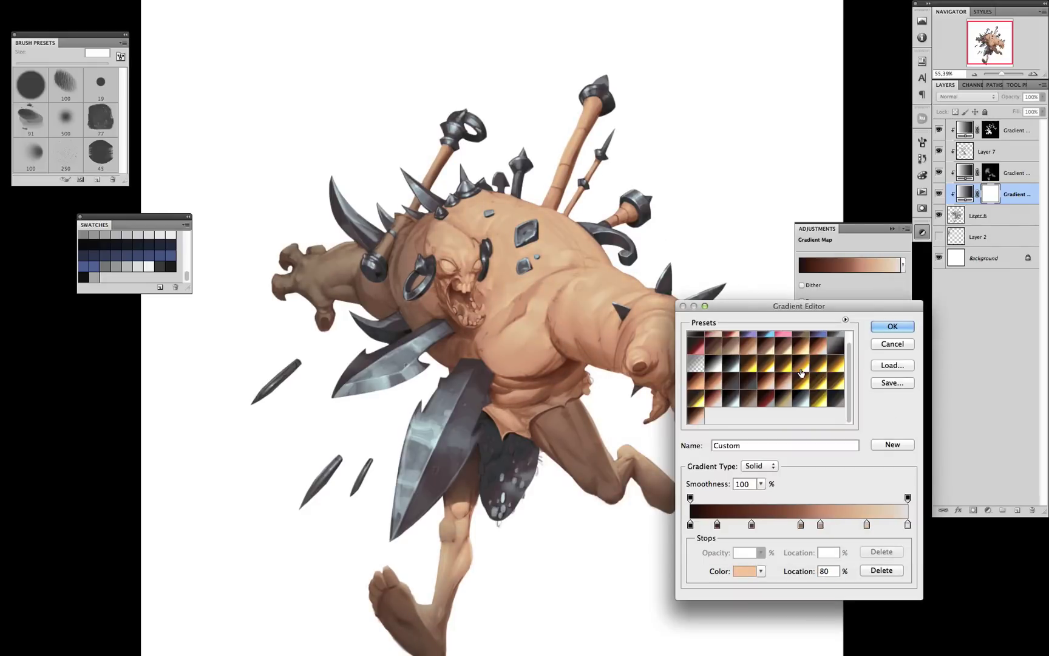
- Recolour the skin gradient's 50% stop to brown a0704c and its 60% stop to cb977b
double_click(803, 526)
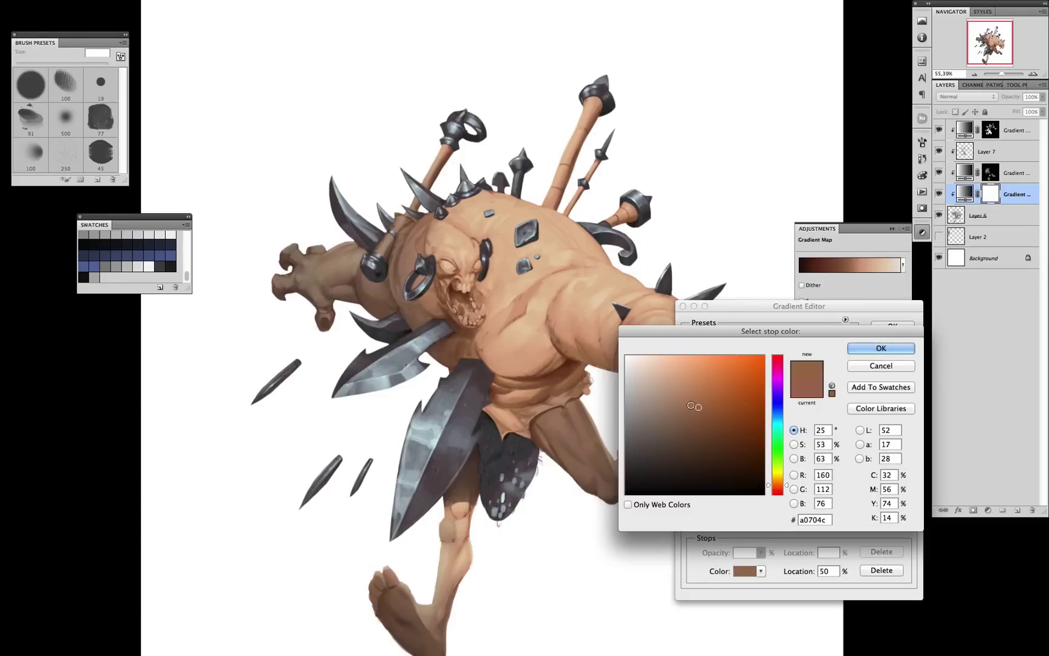
key("Return")
double_click(821, 525)
left_click(673, 393)
left_click(881, 348)
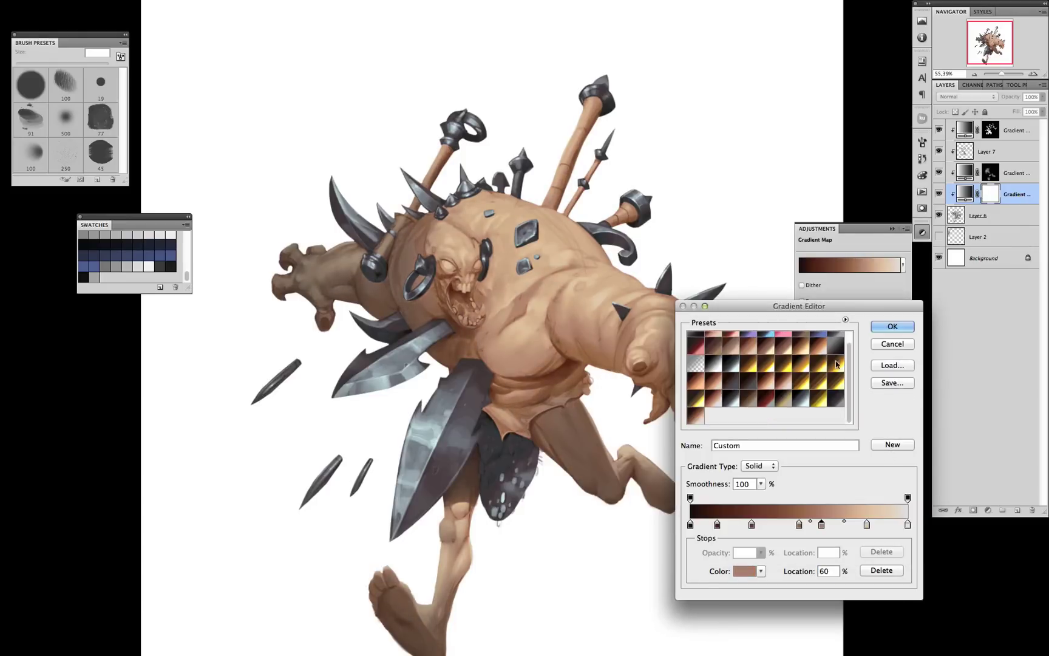
double_click(820, 525)
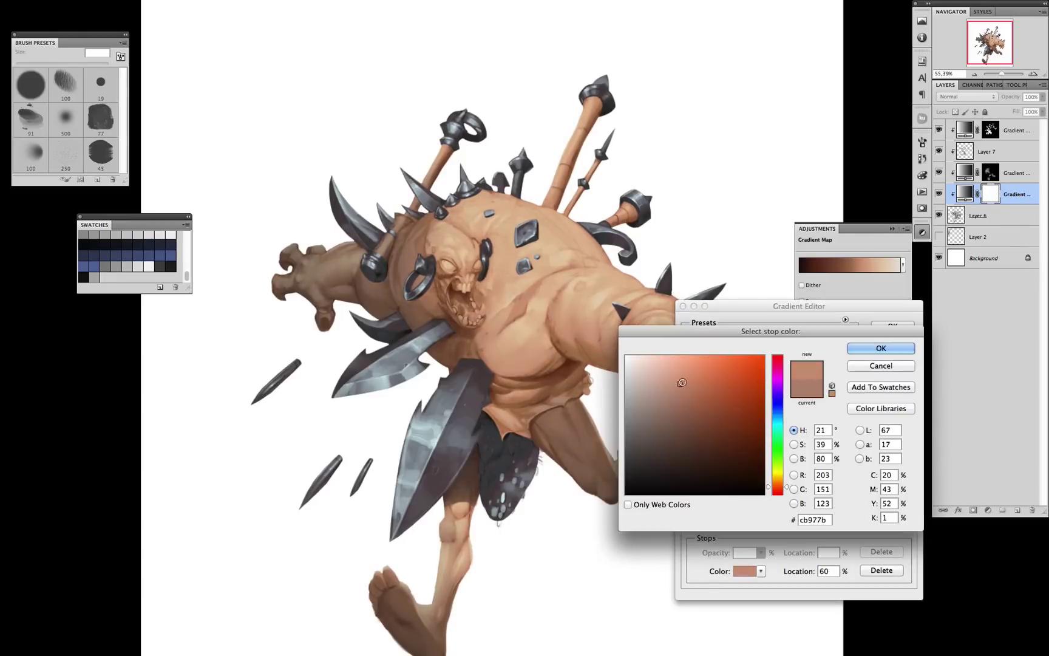
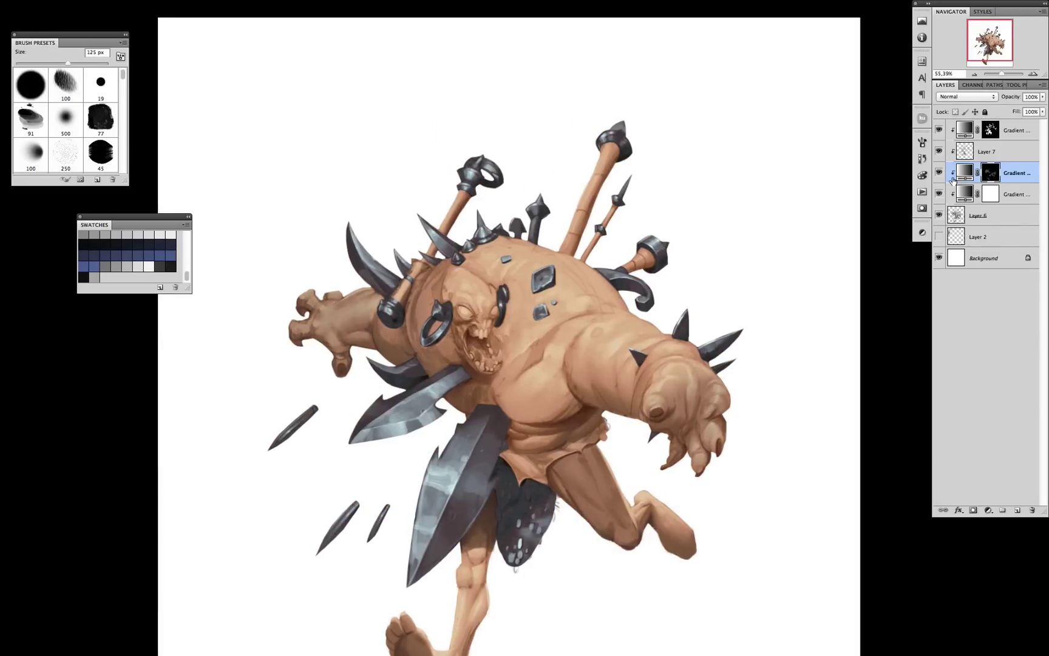
- Hide the Gradient Maps and select Layer 6's light tones with Color Range, sampling the front shoulder at a reduced Fuzziness
left_click(940, 193)
left_click(939, 172)
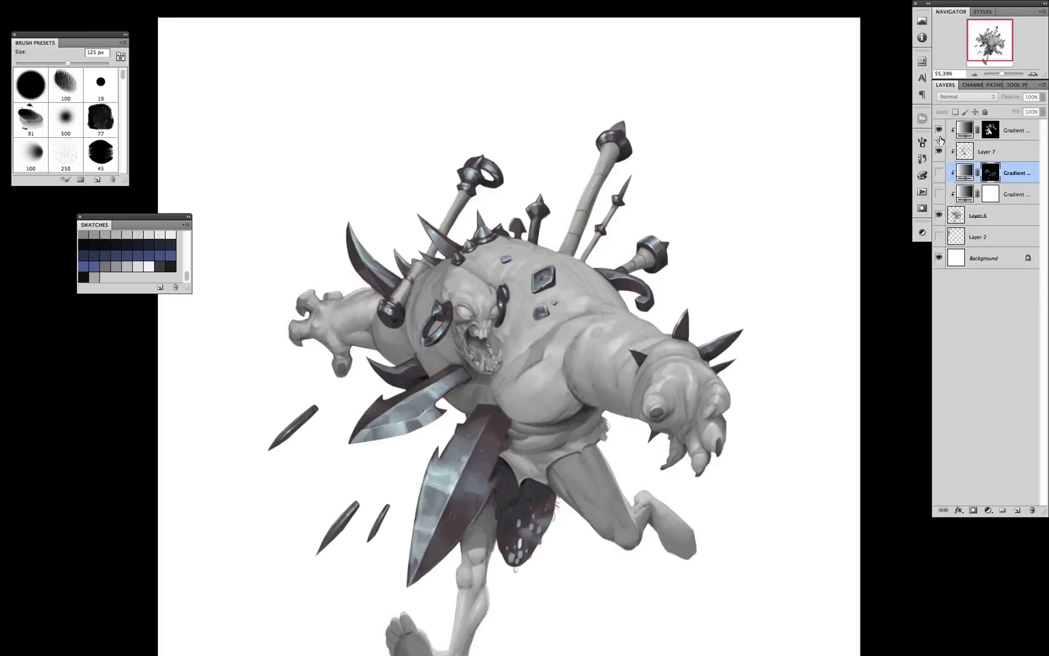
left_click(939, 130)
left_click(979, 217)
key("ctrl+alt+shift+c")
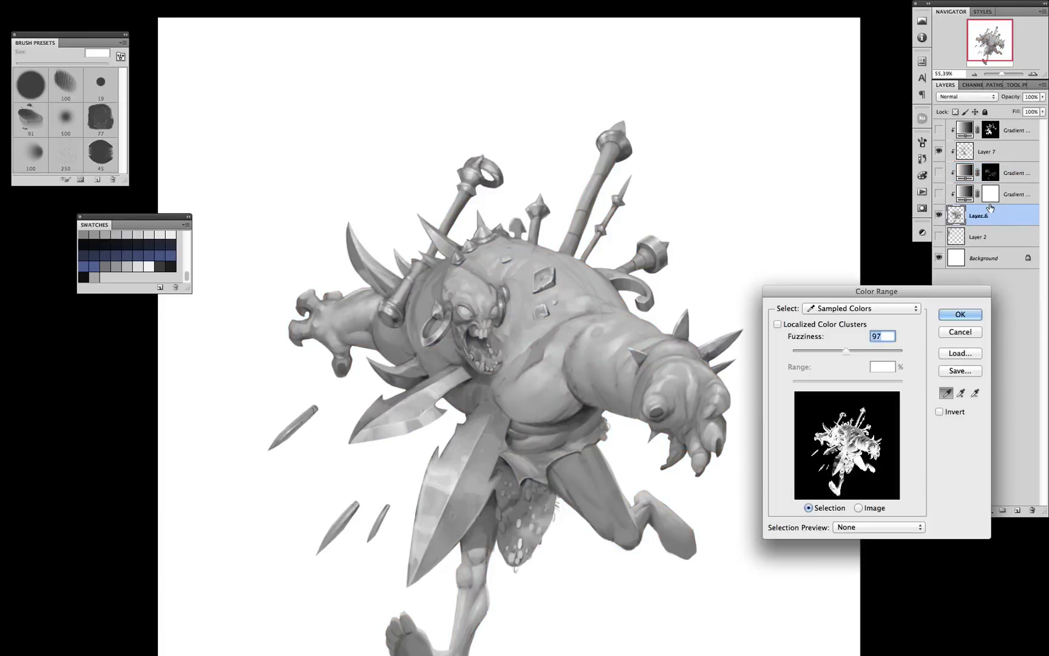
left_click(621, 342)
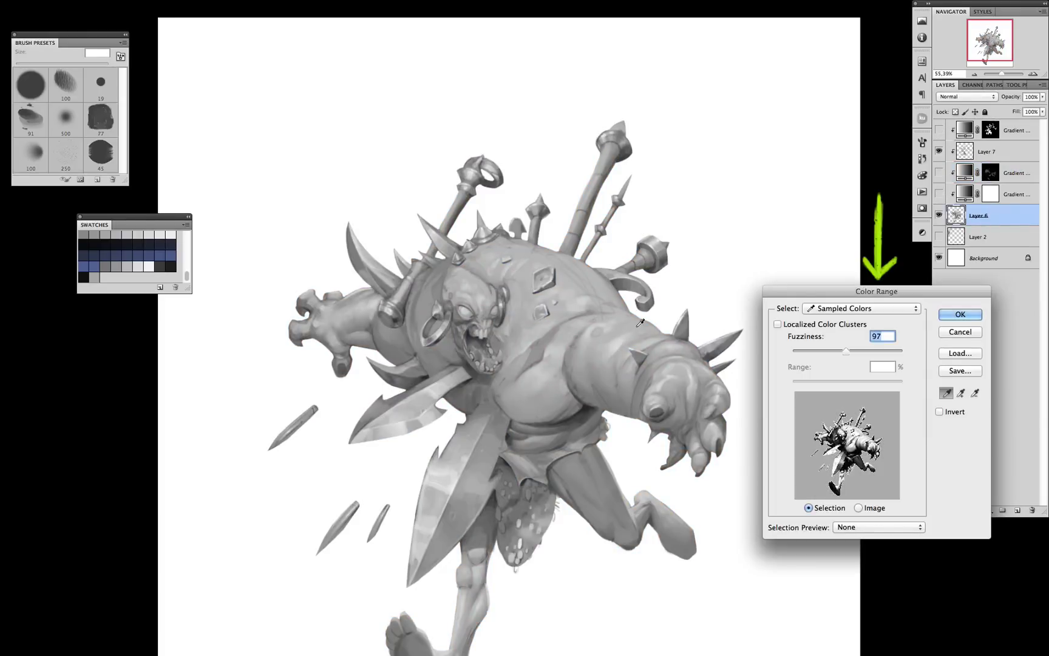
left_click_drag(841, 355, 834, 354)
left_click(960, 314)
- Show the Gradient Maps again and add a light grey d4d5d5 Solid Color layer above the darker skin map, masked by the selection
left_click(940, 195)
left_click(940, 130)
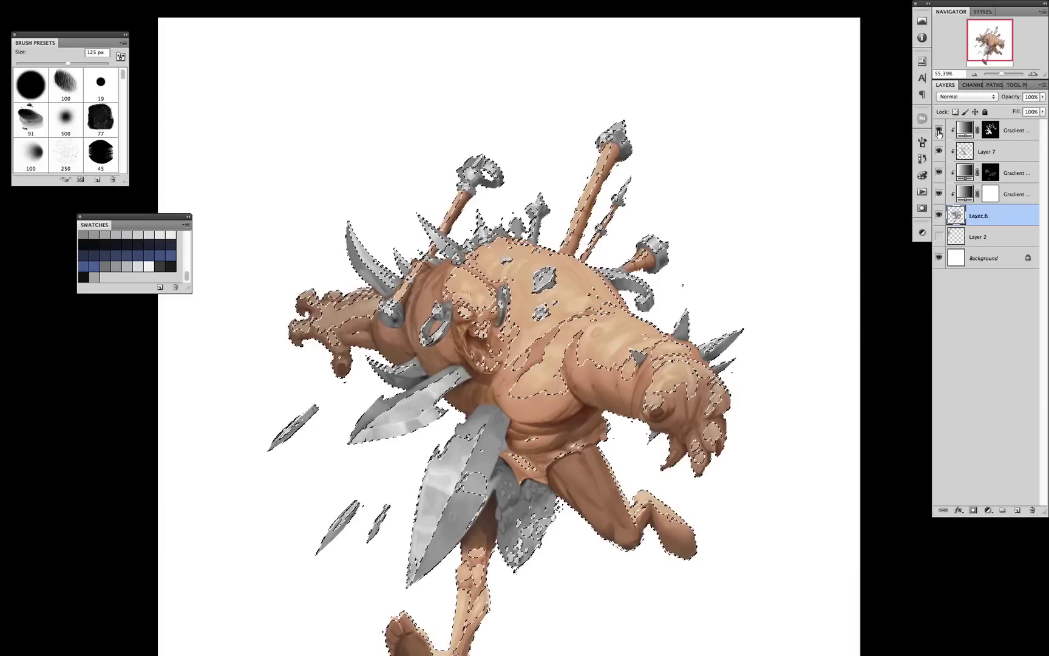
left_click(940, 174)
left_click(1017, 174)
left_click(989, 510)
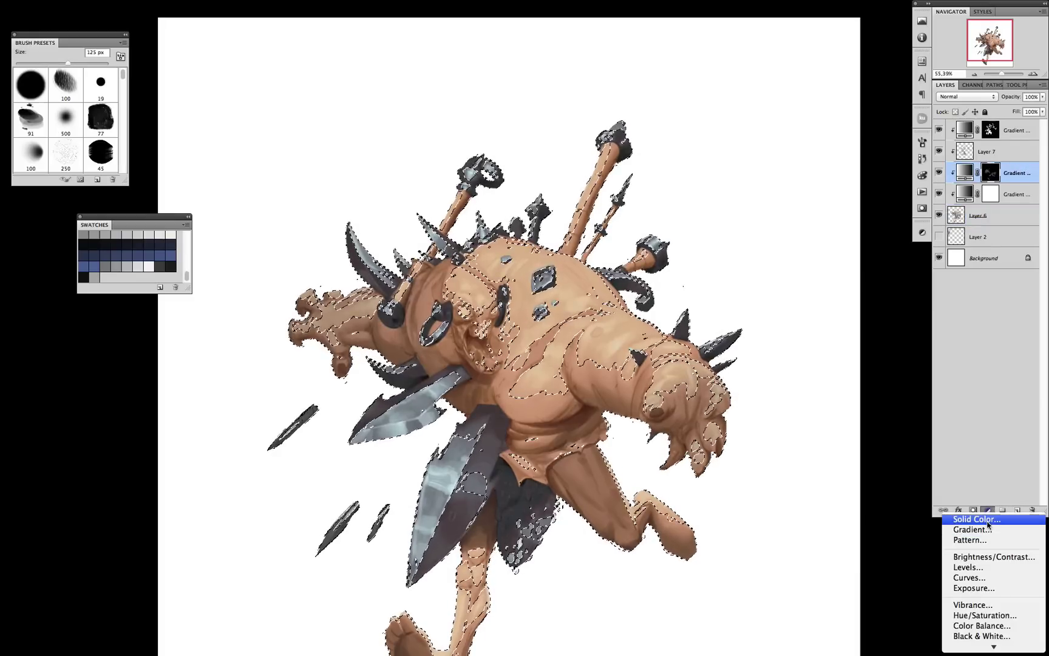
left_click(990, 521)
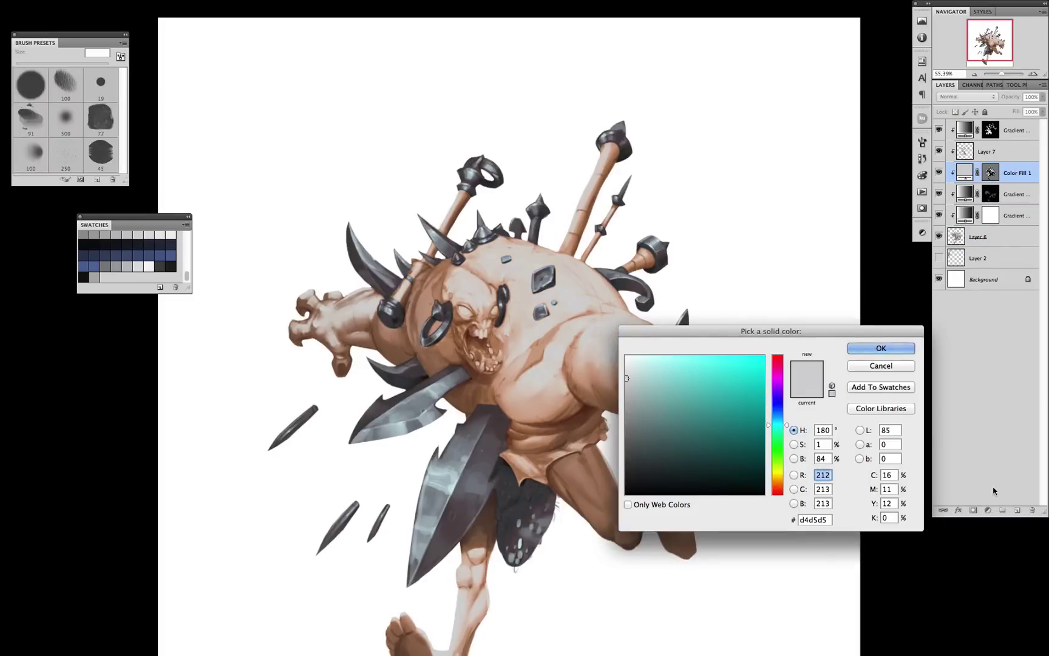
key("Return")
- Set the Color Fill 1 layer's blend mode to Screen
left_click(965, 96)
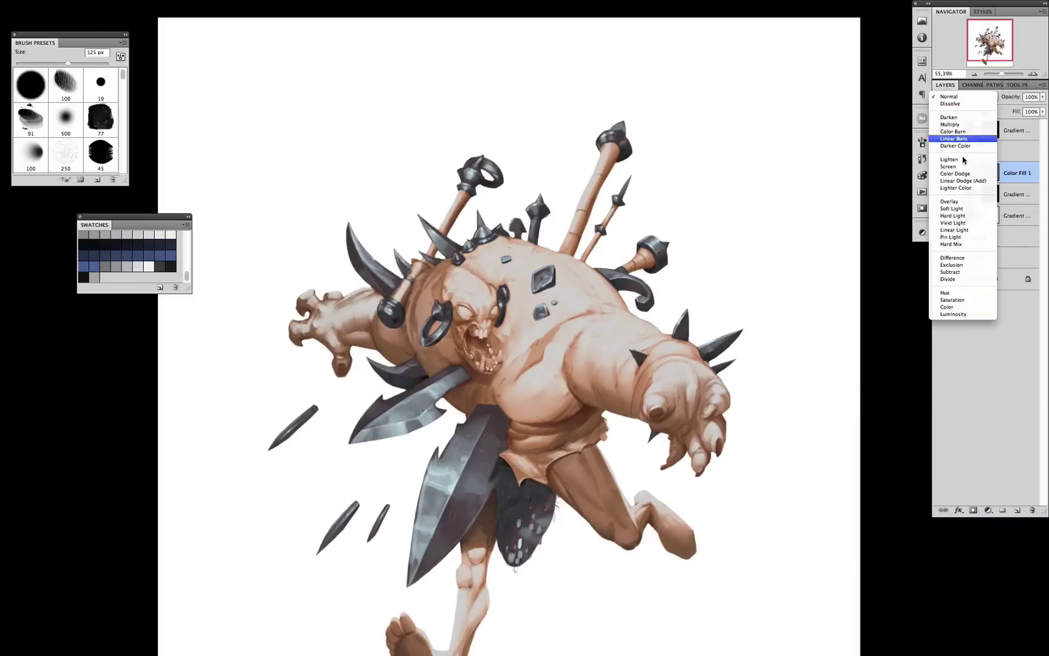
left_click(962, 201)
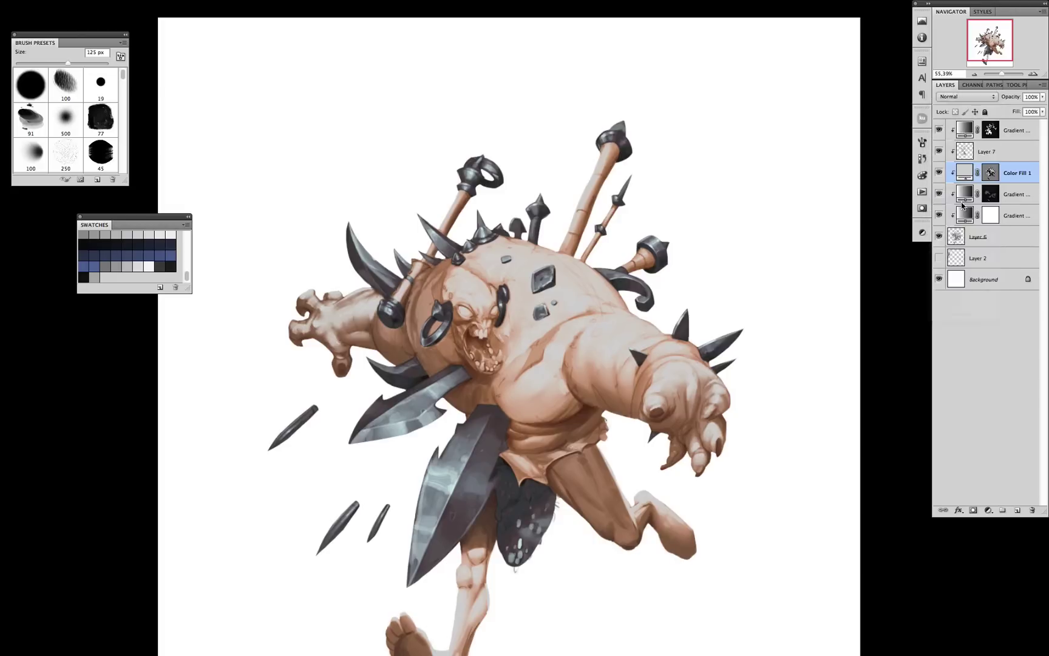
left_click(974, 101)
left_click(972, 64)
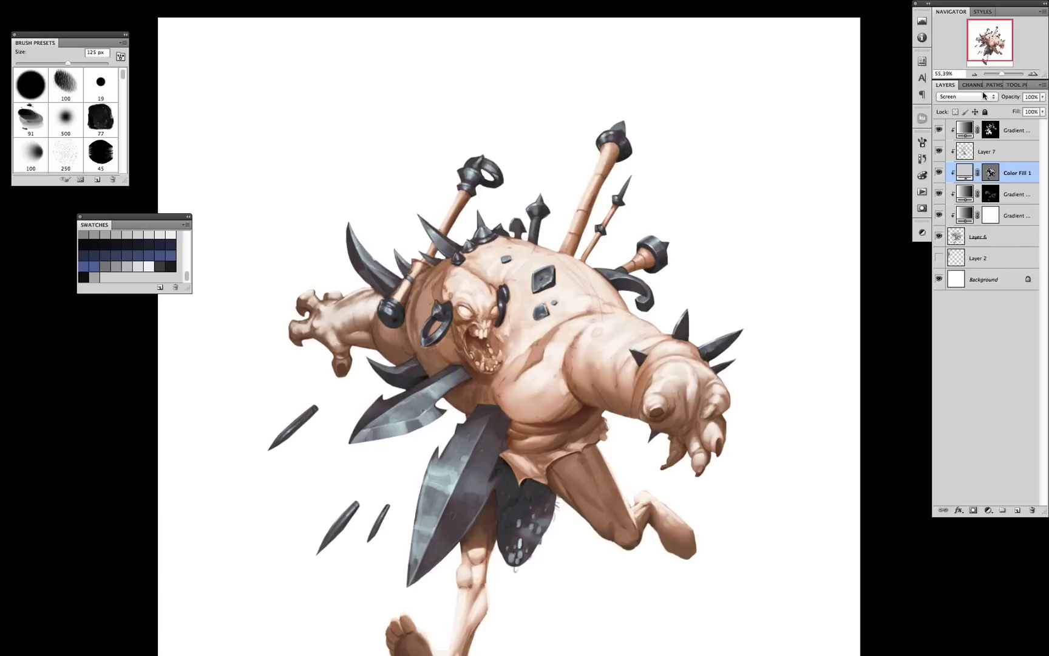
- Change the Color Fill 1 colour to an orange-brown of about bf7b3f and compare the skin with and without it
double_click(966, 172)
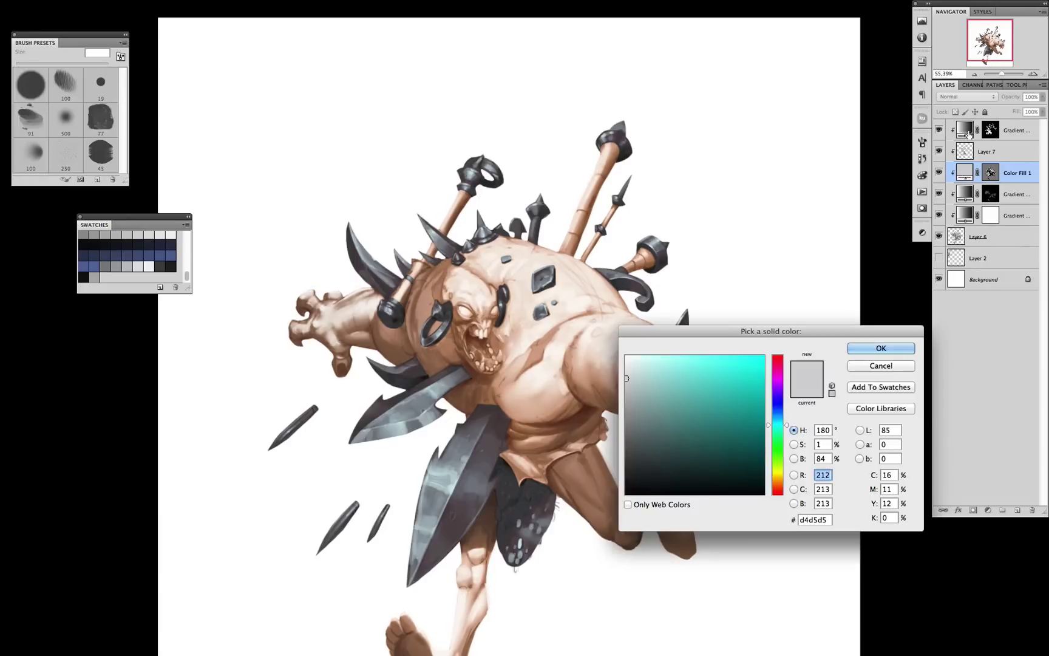
left_click_drag(778, 425, 778, 484)
mouse_move(659, 372)
left_mouse_down()
mouse_move(670, 417)
mouse_move(705, 389)
mouse_move(722, 391)
left_mouse_up()
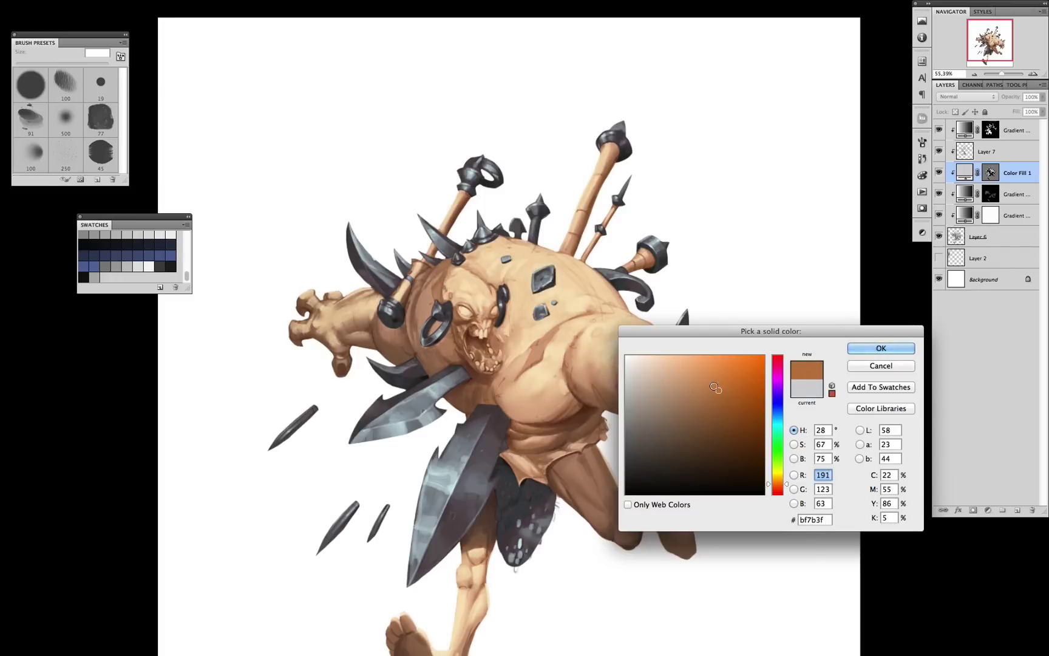
left_click(855, 349)
left_click(939, 174)
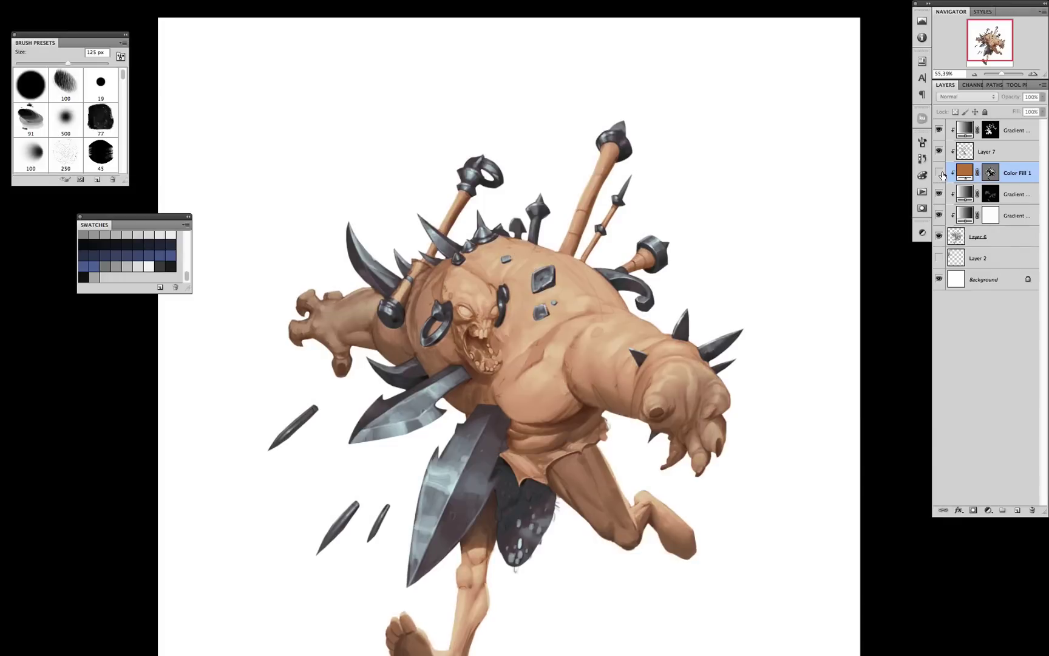
left_click(940, 174)
- Mask Color Fill 1 off the shaded rear arm, the legs and the foot sole with a 175 px soft brush
scroll(509, 500, "down", 2)
key("bracketleft")
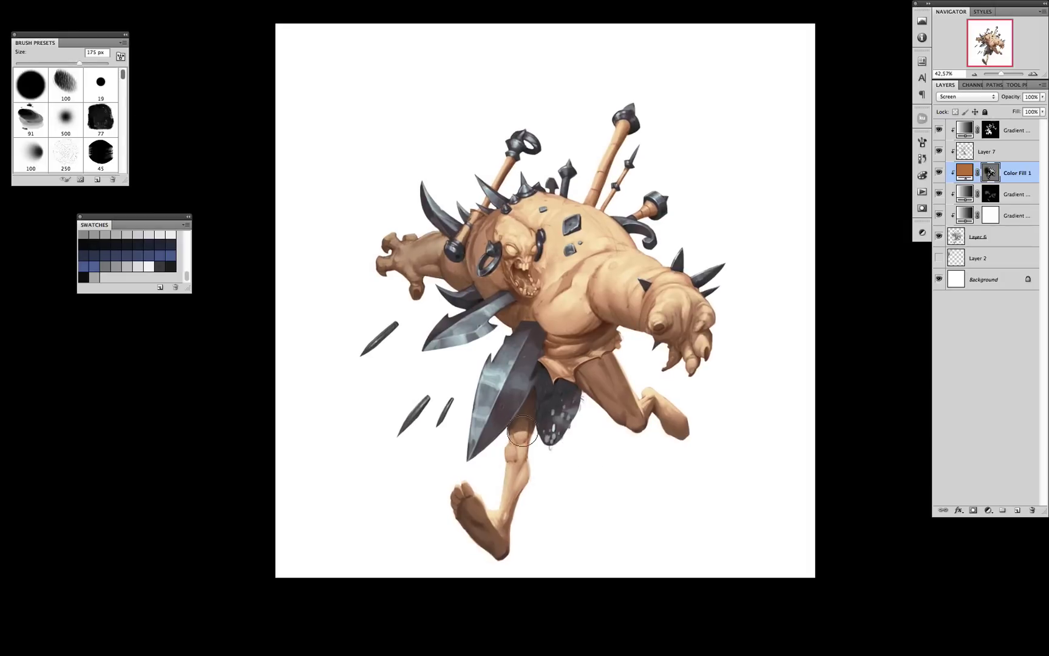
scroll(587, 434, "up", 2)
scroll(587, 434, "right", 1)
key("bracketright")
key("bracketright")
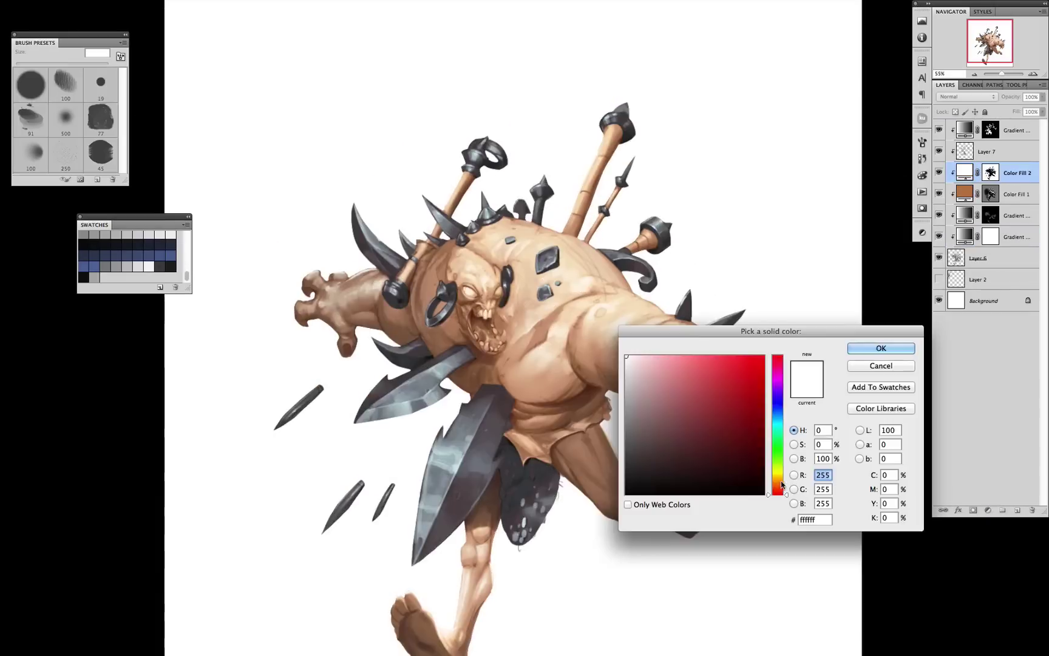
- Add a dark orange-brown Color Fill 2 in Color Dodge mode and mask it off the rear arm and shaded side
scroll(619, 335, "down", 2)
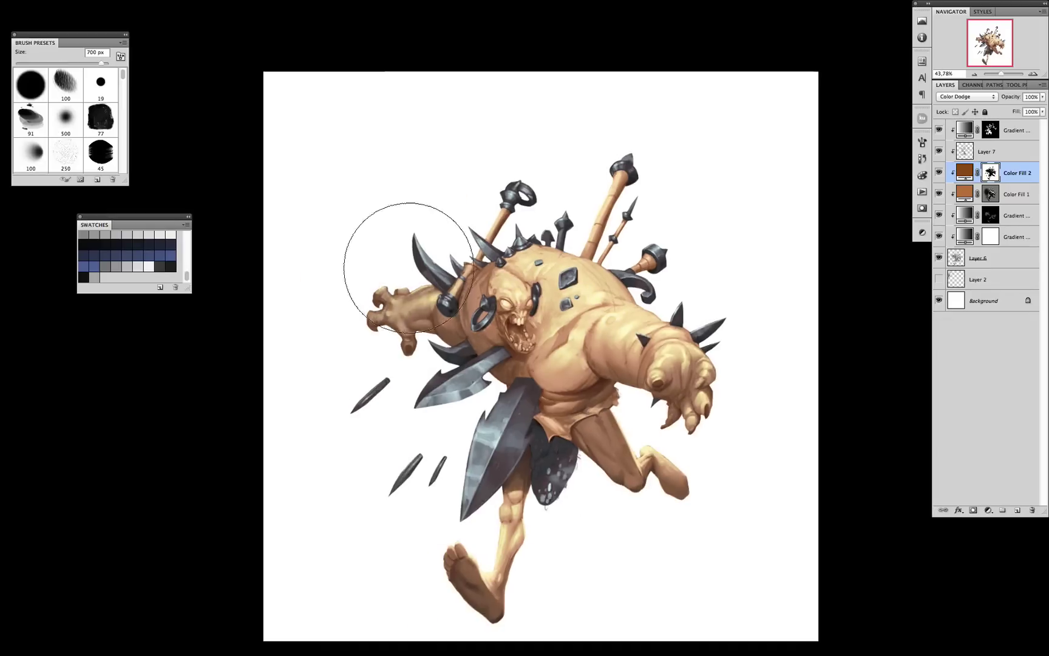
key("bracketright")
key("bracketright")
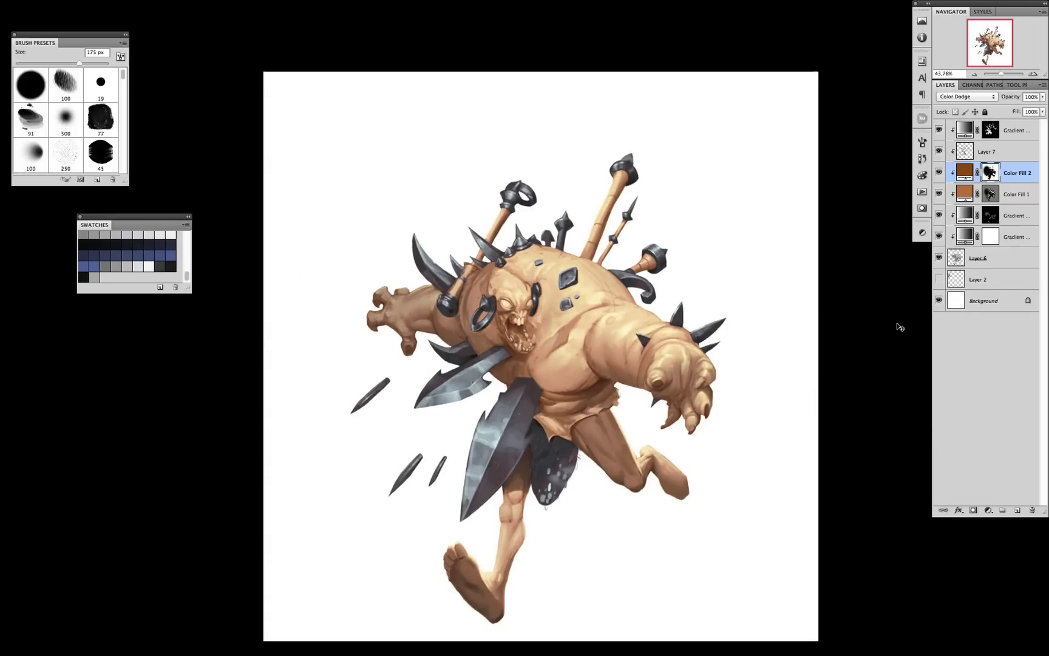
- Add a clipped Gradient Map above Layer 7 with a near-black brown gradient and fill its mask with black
scroll(458, 196, "up", 2)
left_click(988, 511)
left_click(984, 637)
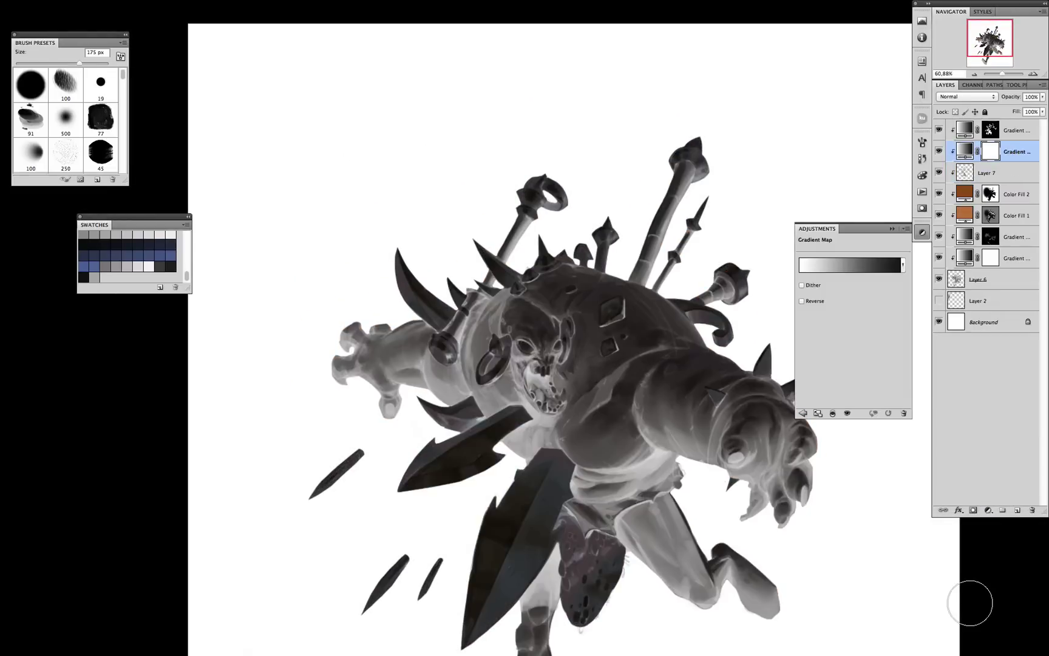
left_click(844, 242)
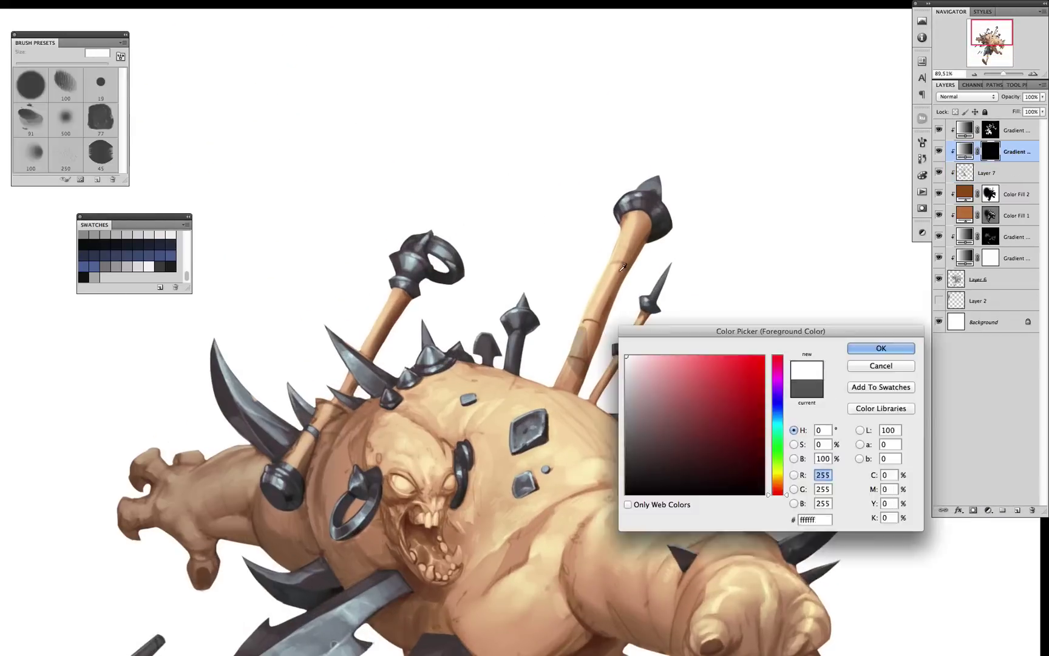
- Paint white in the new mask to reveal the dark gradient on the weapon shafts protruding from the monster's back
key("Return")
left_click_drag(565, 367, 600, 400)
key("bracketleft")
left_click_drag(607, 284, 637, 252)
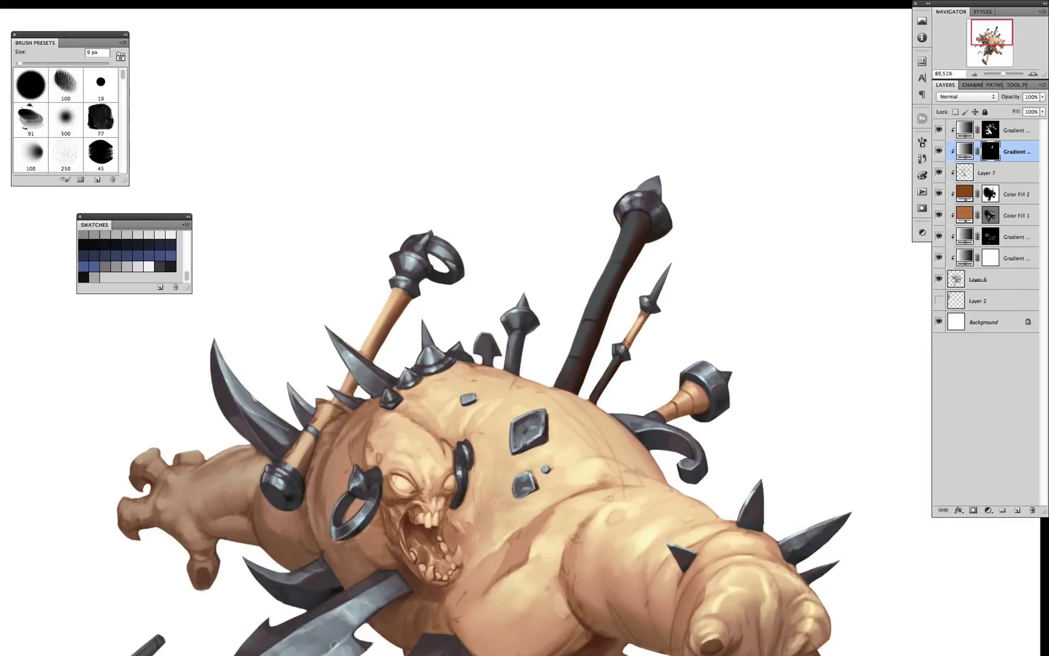
key("bracketleft")
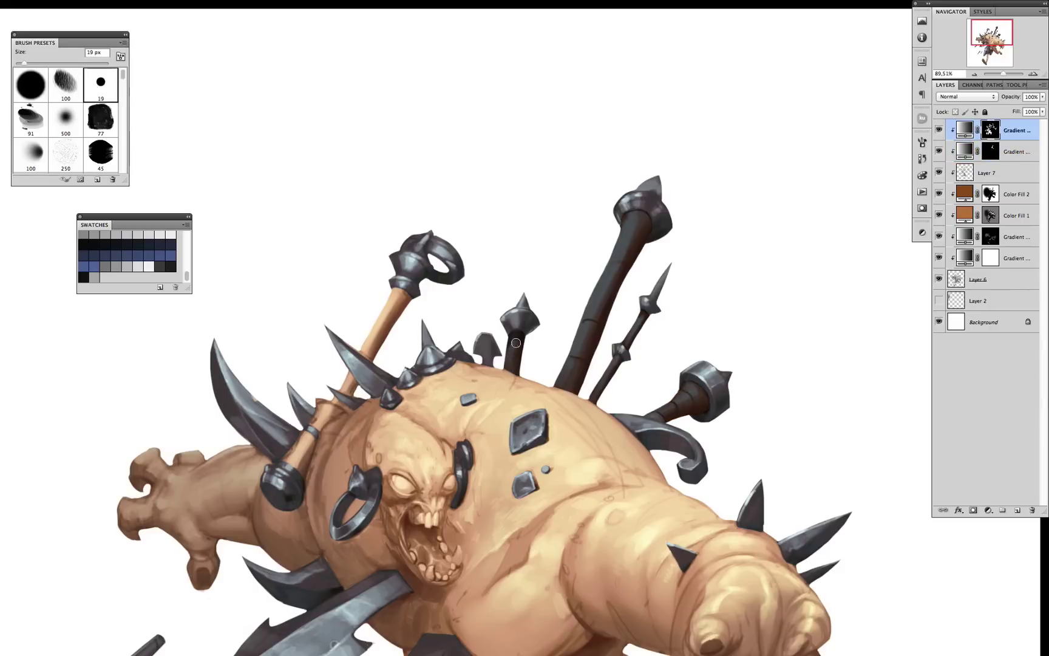
left_click_drag(517, 348, 625, 343)
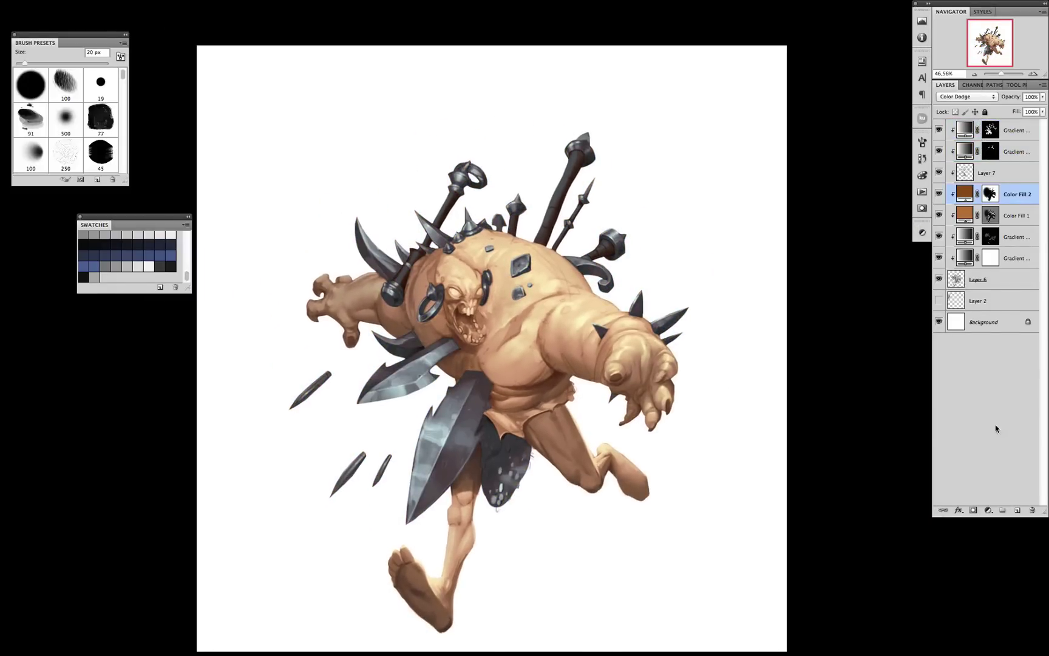
- Add a clipped Gradient Map with a dark grey gradient above Layer 7 and reveal it on the loincloth through its black mask
left_click(989, 510)
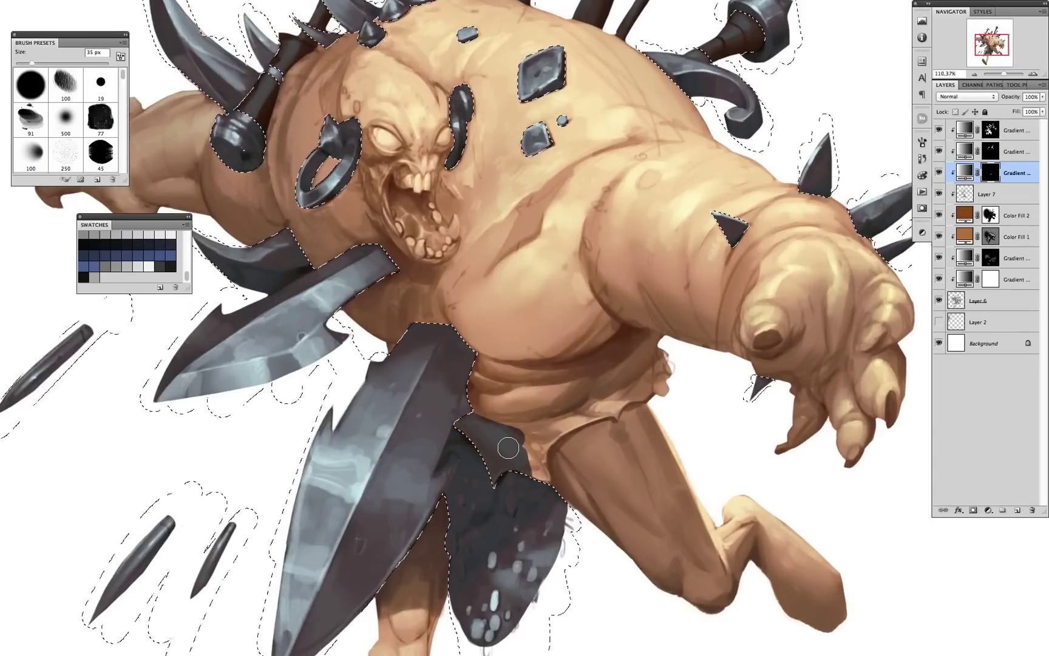
left_click_drag(489, 450, 517, 433)
key("bracketleft")
key("bracketleft")
key("bracketleft")
key("super+0")
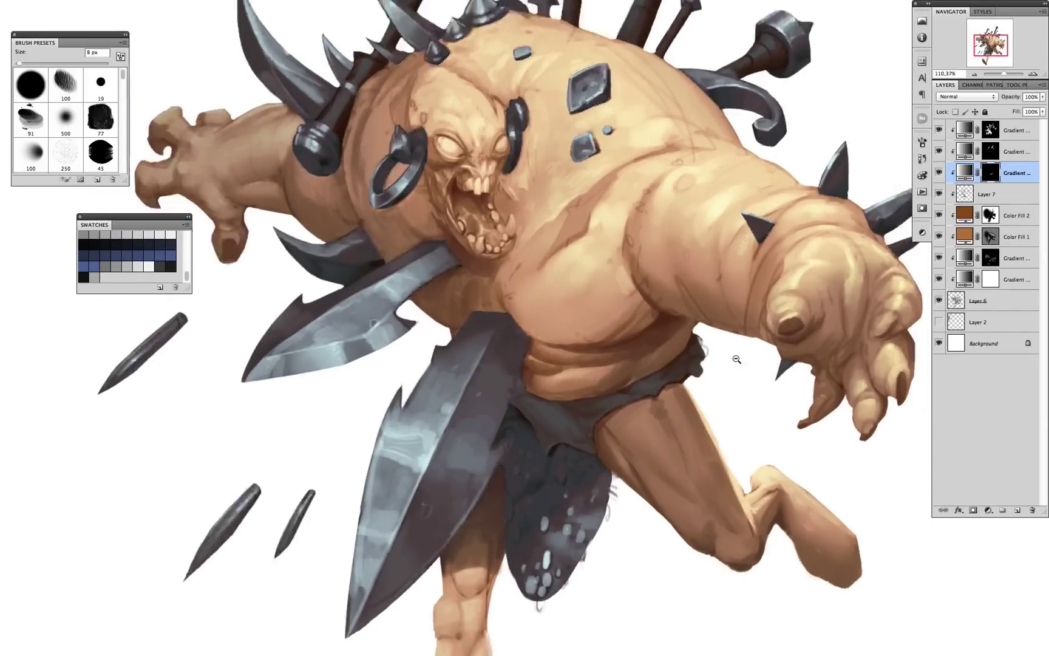
- Try a clipped teal Color Fill 3 in Soft Light mode above Color Fill 2
key("alt+bracketleft")
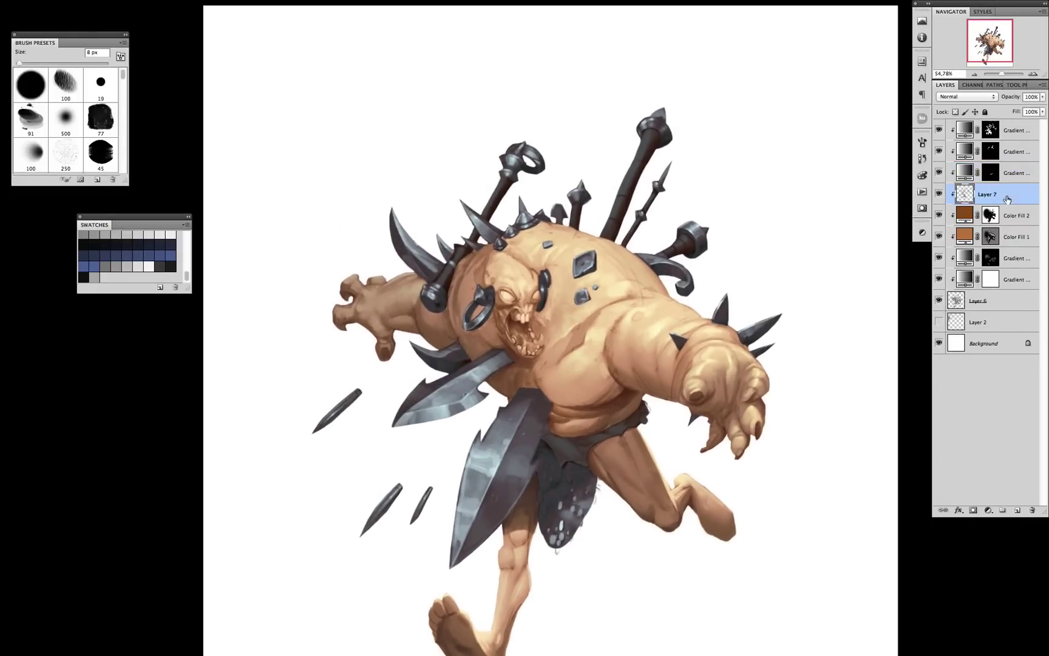
left_click(1016, 215)
left_click(988, 510)
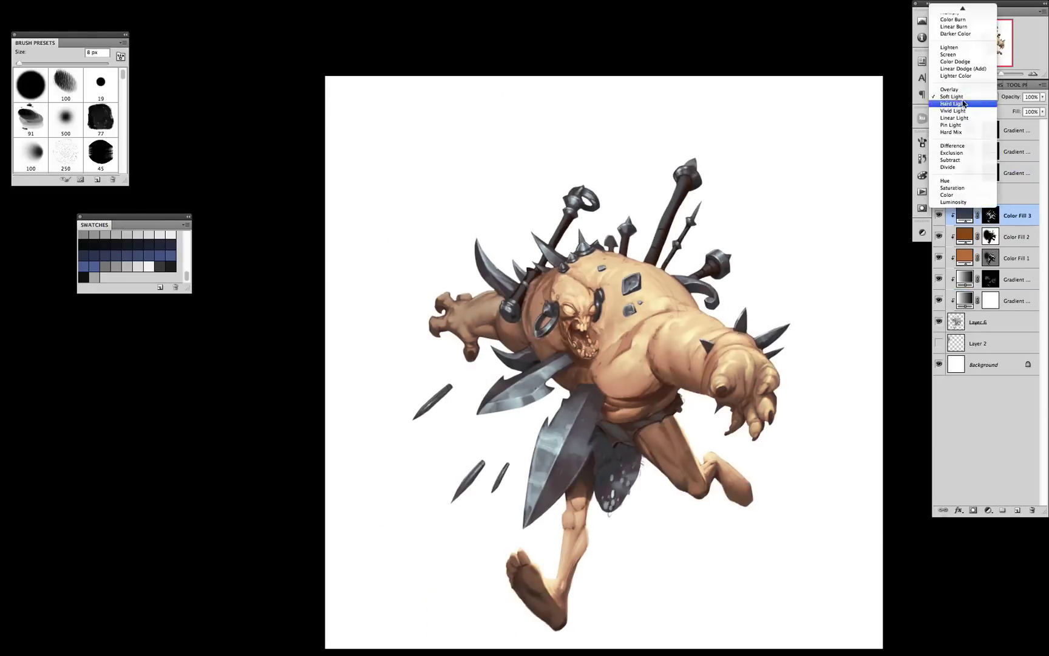
left_click(959, 100)
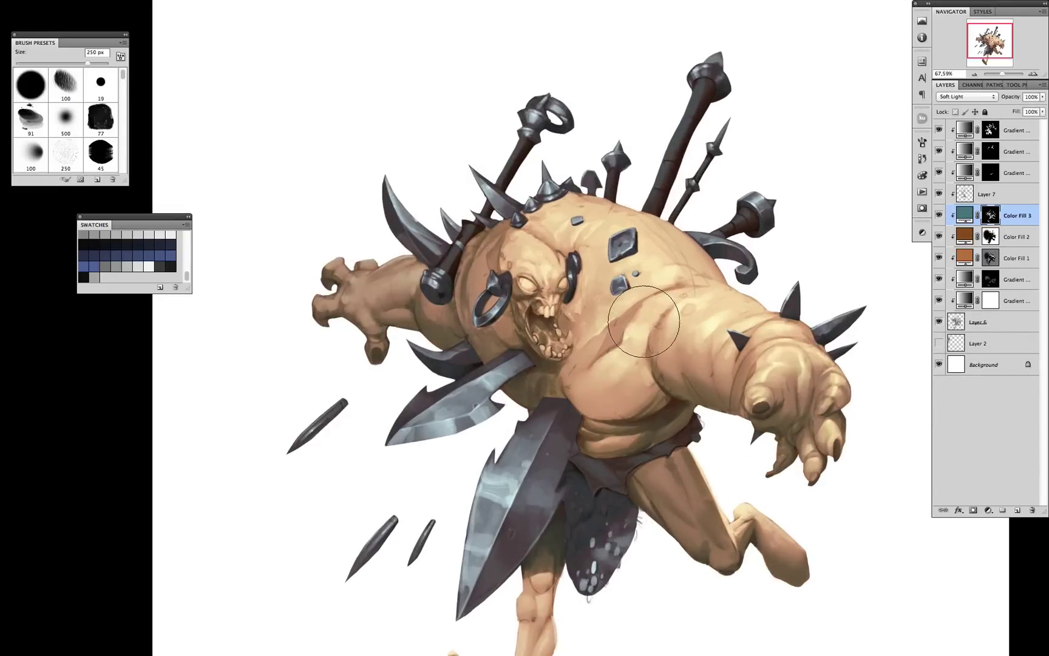
- Reveal the pale steel gradient on the monster's eyes and upper teeth by painting the mask with an 8 px brush
key("bracketleft")
key("bracketleft")
key("bracketleft")
key("bracketleft")
key("bracketleft")
key("bracketleft")
key("bracketleft")
key("bracketleft")
key("bracketleft")
key("bracketleft")
key("bracketleft")
left_click_drag(652, 430, 669, 302)
left_click_drag(525, 624, 550, 487)
key("shift+plus")
key("shift+plus")
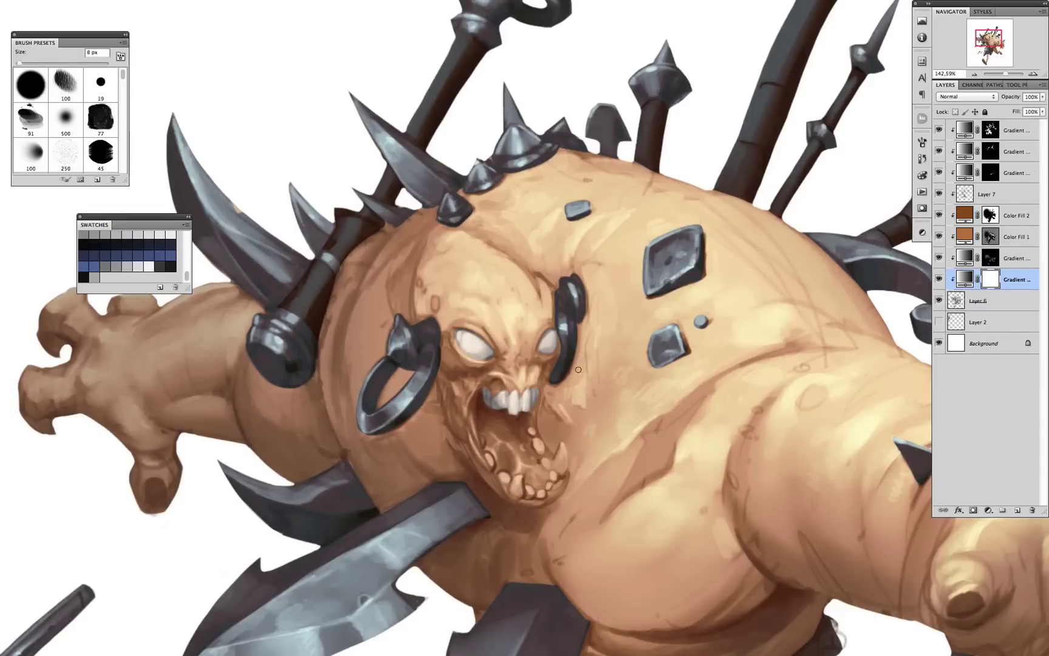
- Add a masked yellowish skin Gradient Map above the base skin gradient and paint it onto the front hand and feet with a 150–175 px brush
key("ctrl+minus")
key("ctrl+minus")
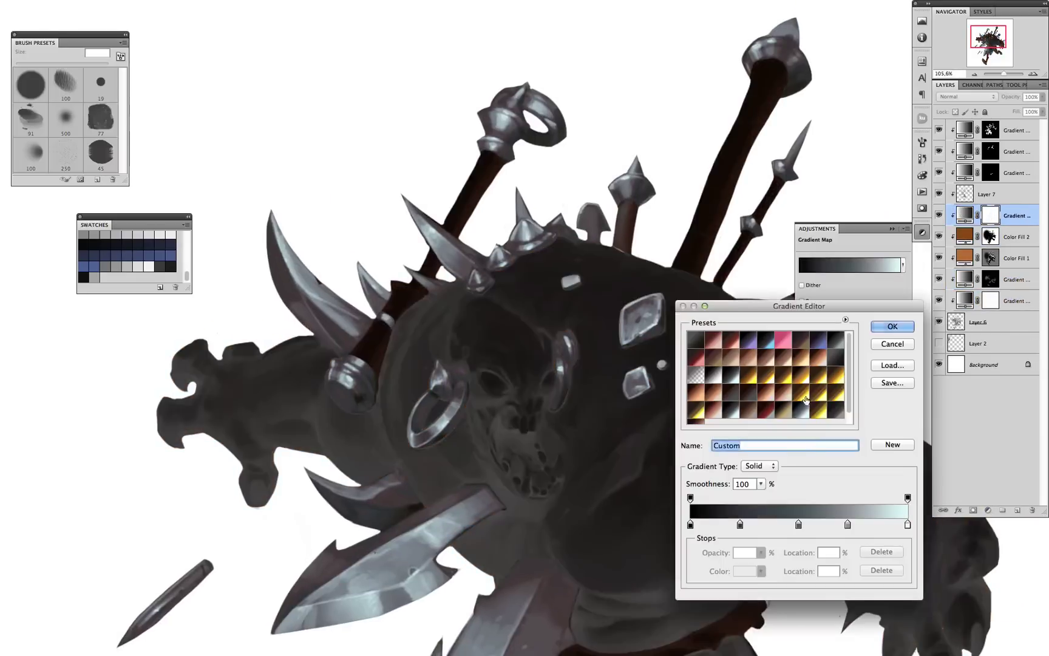
left_click(558, 446, "alt")
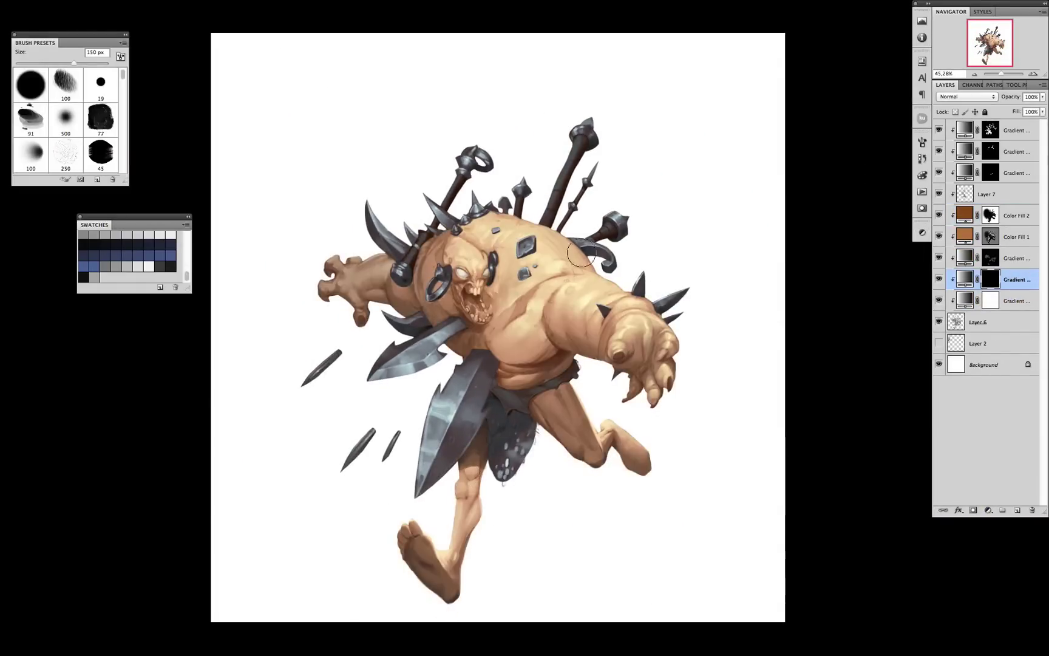
scroll(582, 254, "up", 2)
left_click_drag(644, 365, 681, 344)
scroll(682, 344, "up", 2)
key("bracketright")
mouse_move(402, 582)
left_mouse_down()
mouse_move(471, 522)
mouse_move(450, 486)
left_mouse_up()
left_click_drag(450, 535, 426, 450)
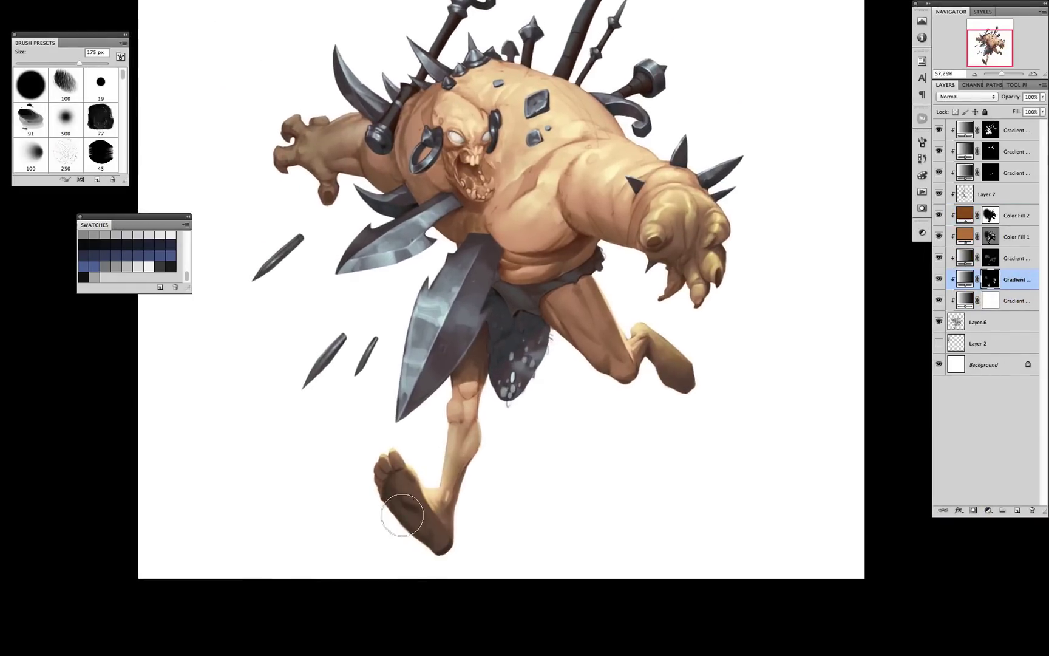
- Extend the yellowish skin gradient over the front arm and shoulder by painting its mask with a 250 px soft brush
scroll(692, 353, "up", 5)
key("bracketright")
key("bracketright")
left_click_drag(607, 256, 559, 383)
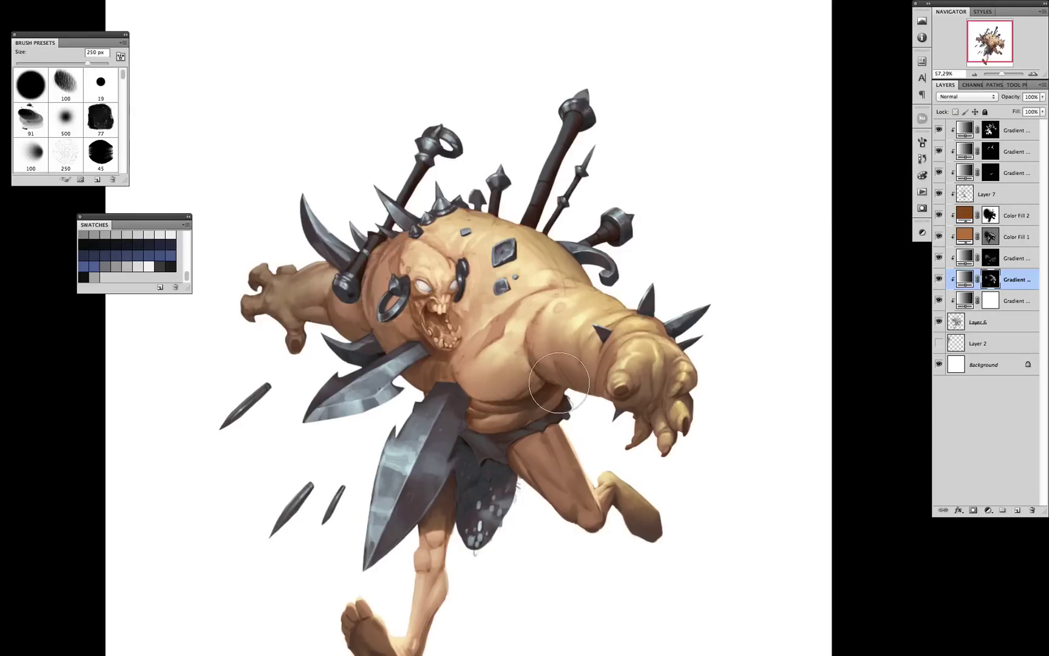
key("bracketright")
scroll(381, 280, "up", 2)
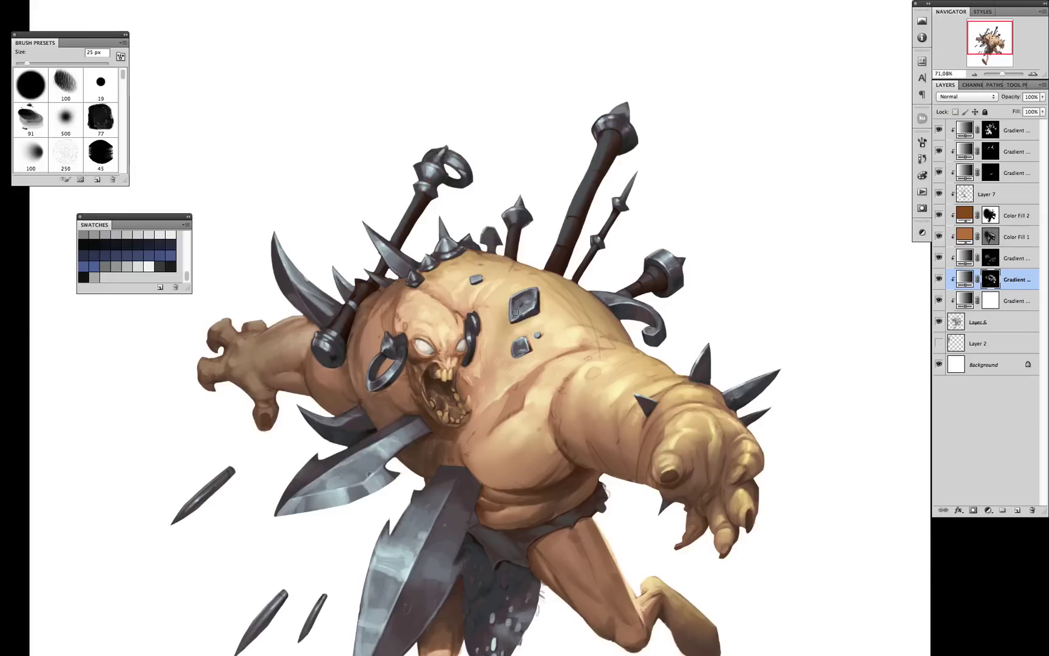
- Paint the yellowish gradient's mask over the teeth and open mouth with a small textured brush
key("bracketleft")
key("bracketleft")
key("bracketleft")
key("bracketleft")
key("bracketleft")
key("bracketleft")
scroll(496, 351, "up", 2)
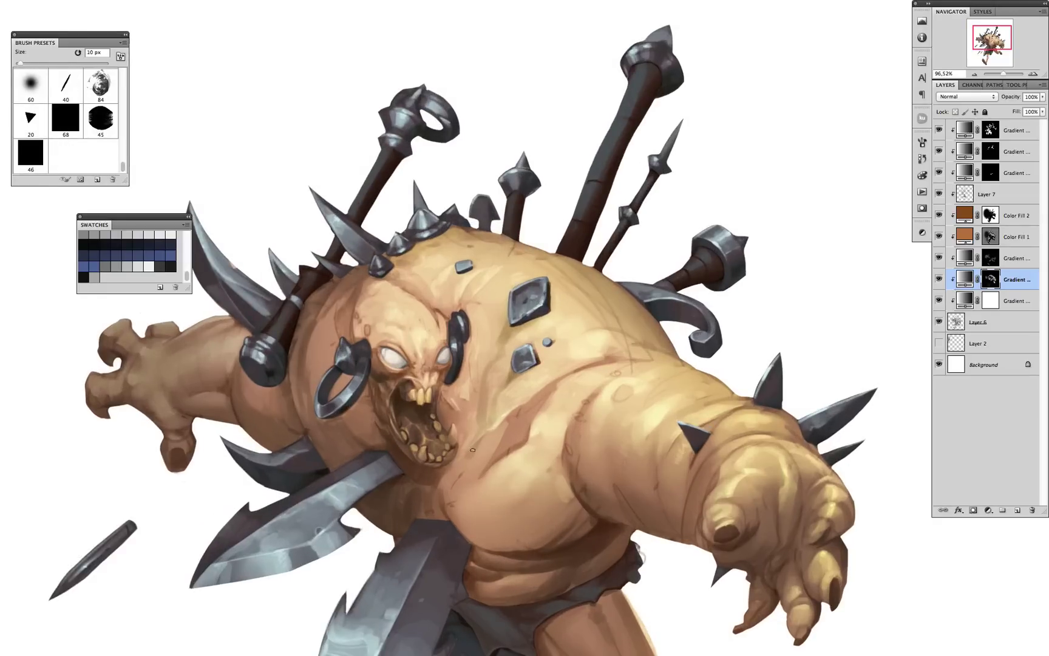
scroll(473, 442, "down", 2)
key("bracketleft")
key("bracketleft")
key("bracketleft")
key("bracketleft")
left_click_drag(512, 511, 575, 483)
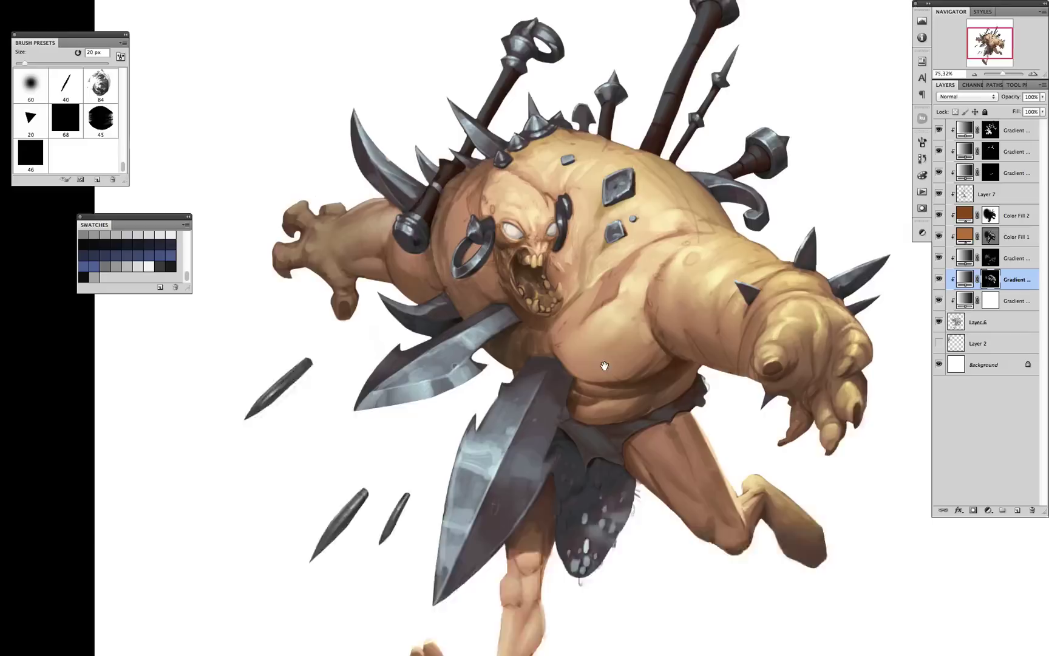
- Refine the yellowish skin gradient's mask over the face, chest and front arm with a 15 px textured brush
key("bracketright")
key("bracketright")
scroll(708, 176, "down", 1)
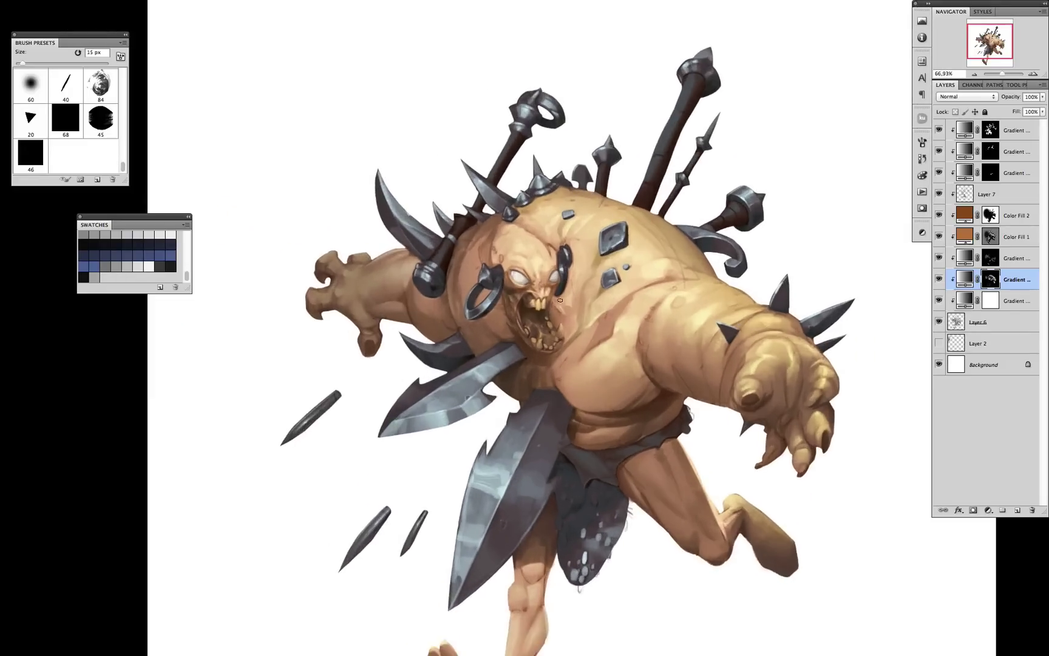
key("bracketright")
key("bracketright")
key("bracketright")
scroll(632, 331, "right", 3)
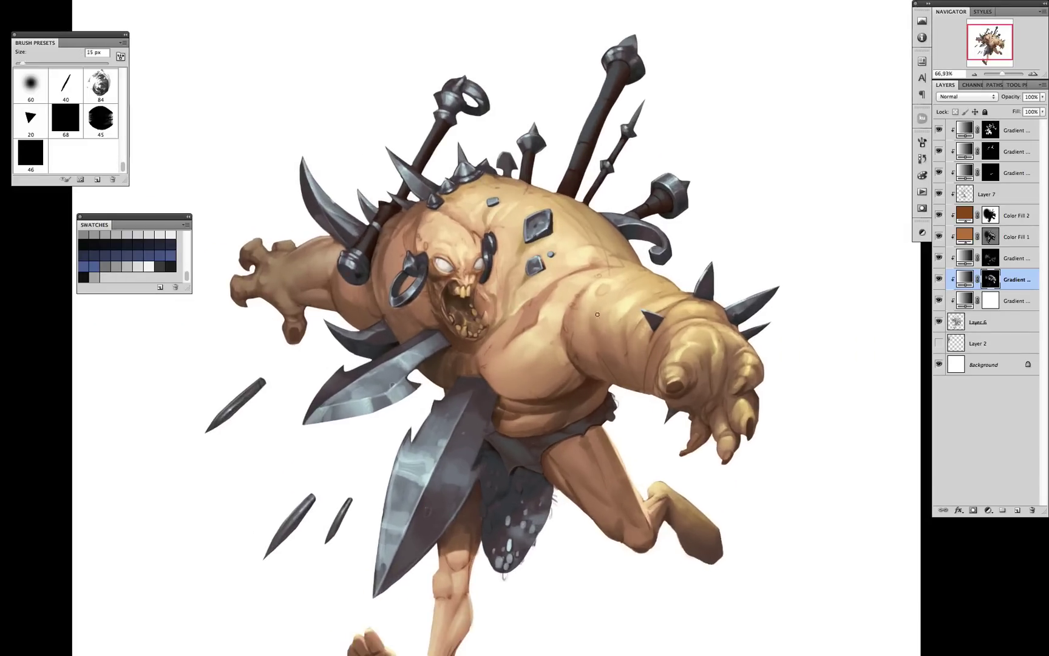
key("bracketright")
key("bracketright")
key("bracketright")
scroll(551, 360, "down", 1)
- Load the steel gradient's mask as a selection and add a top clipped Gradient Map running from near-black through brown to bright yellow gold
left_click(991, 130, "ctrl")
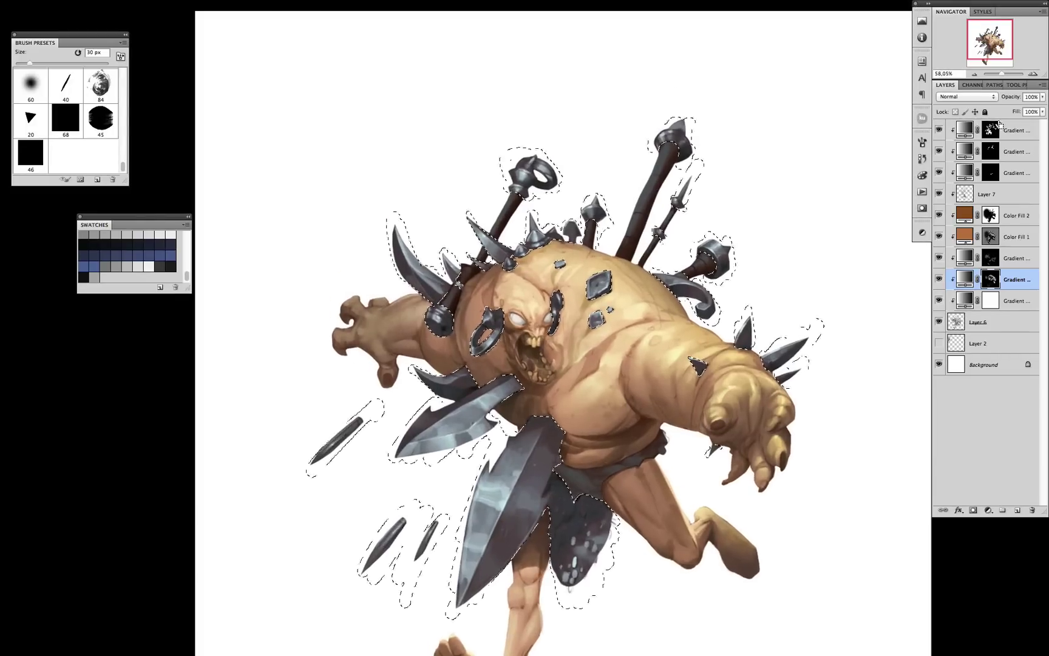
key("ctrl+j")
key("alt+BackSpace")
scroll(116, 73, "up", 5)
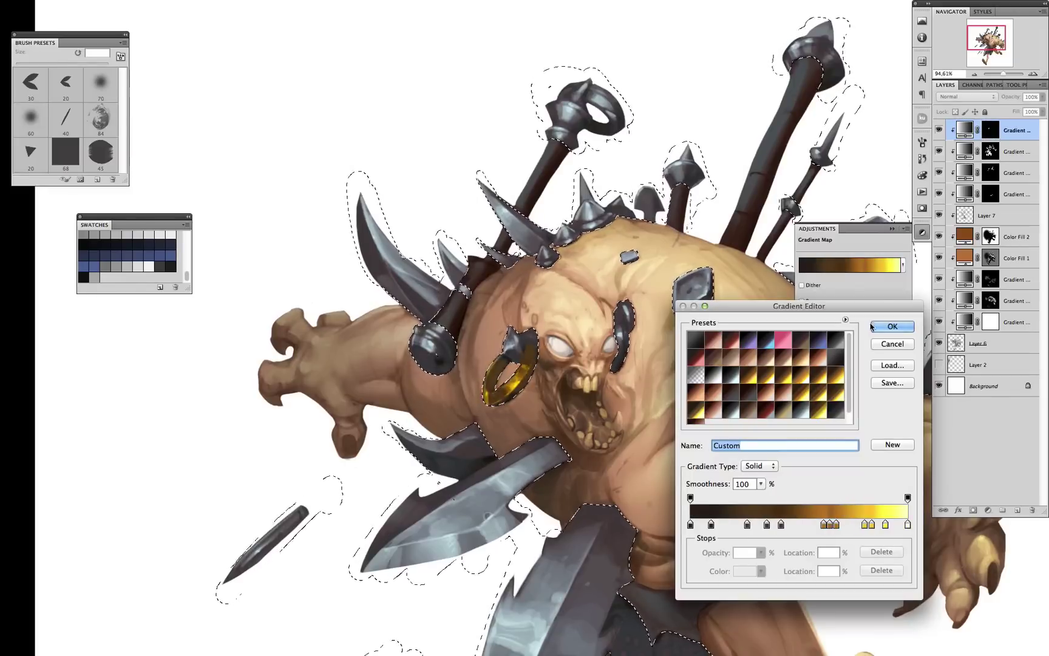
left_click(875, 327)
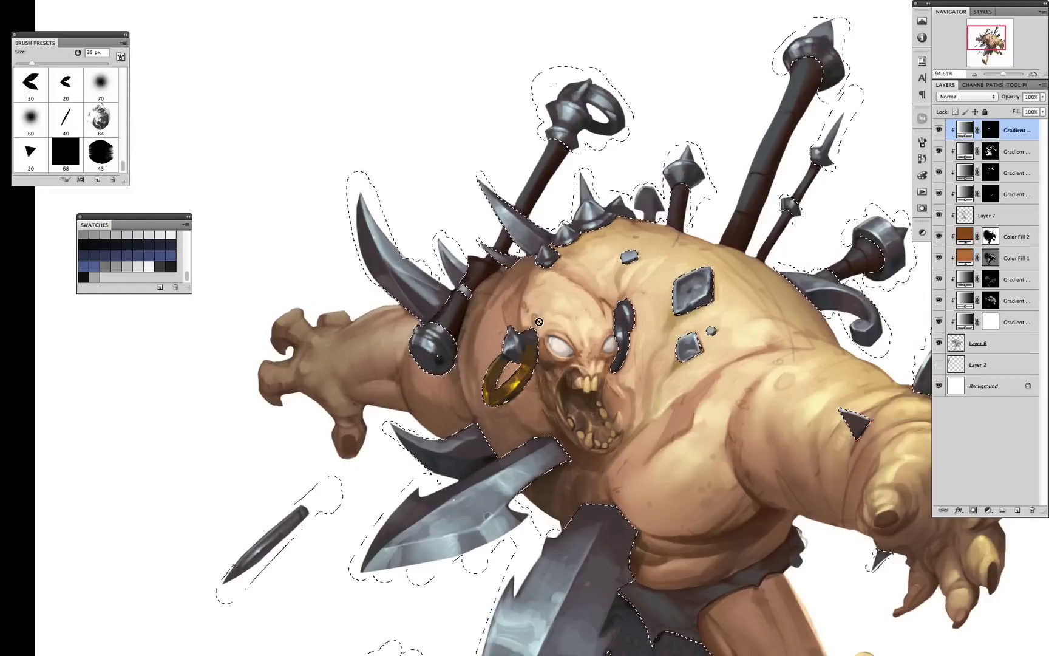
- Paint the gold gradient's mask over the earrings, weapon pommels, shaft tips and curved hook on the back
key("bracketright")
left_click_drag(433, 345, 447, 362)
left_click_drag(580, 103, 604, 124)
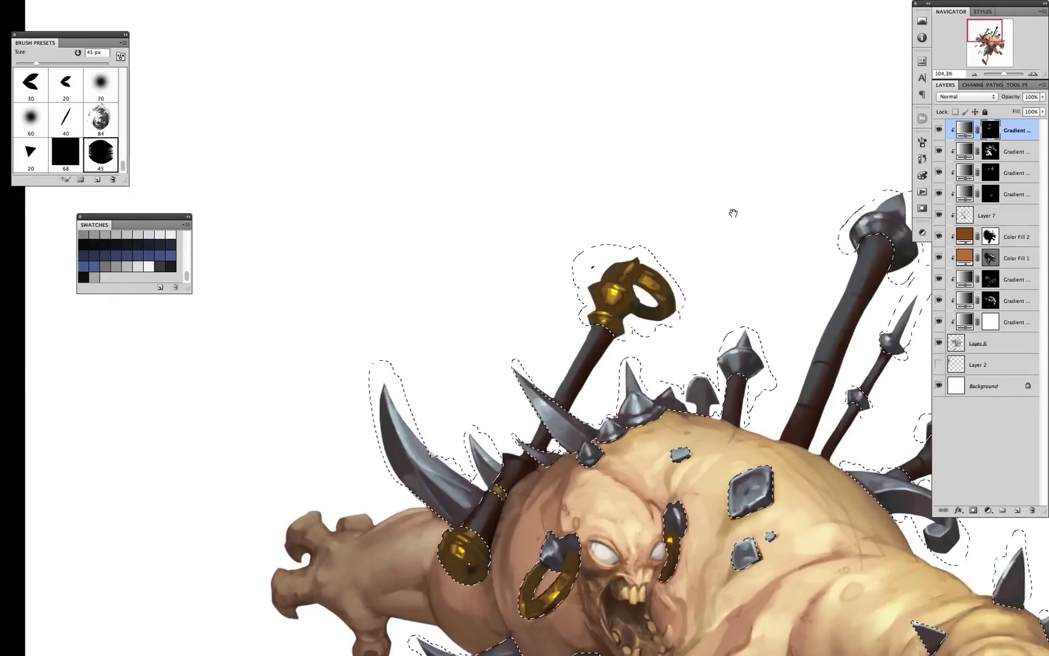
scroll(619, 369, "up", 2)
left_click_drag(683, 159, 692, 182)
key("bracketright")
key("bracketright")
key("bracketright")
scroll(583, 408, "down", 5)
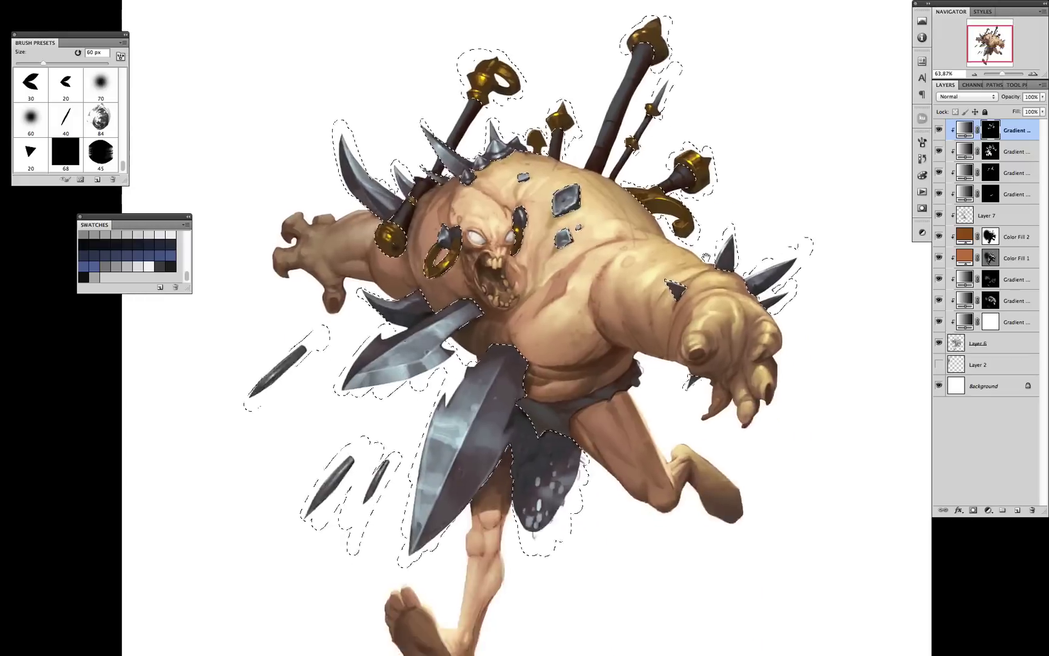
- Reveal the gold gradient on the hanging scaly flap and the loose flying shards with a 45 px brush
key("bracketleft")
scroll(583, 374, "up", 3)
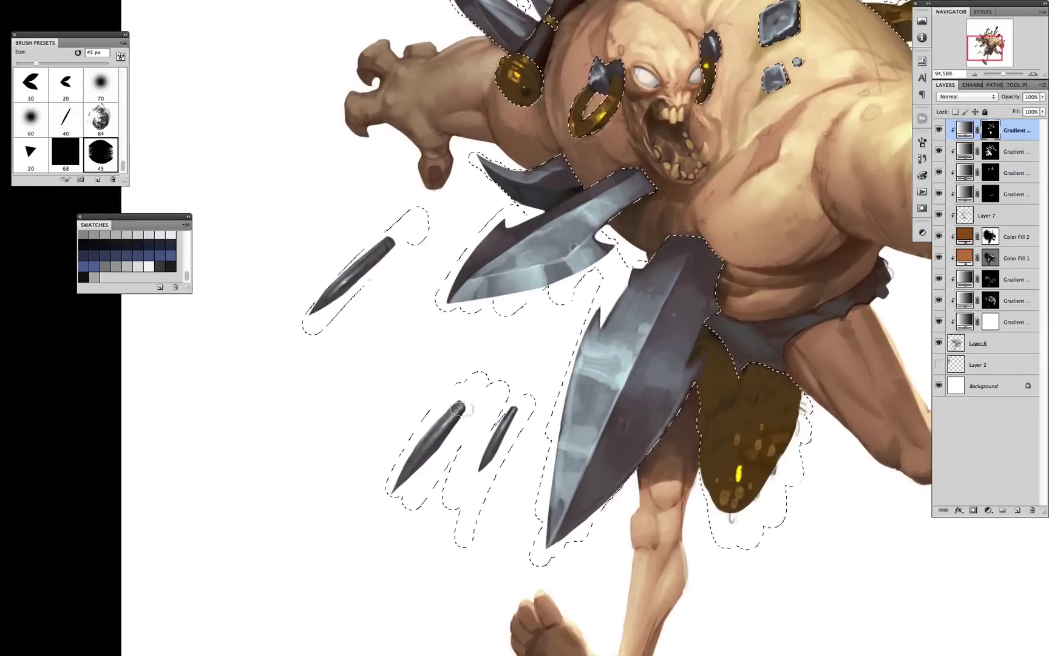
scroll(583, 374, "up", 5)
- Reveal the gold gradient on the diamond plates, small studs and shoulder spikes along the back with a 15–30 px brush
key("bracketleft")
key("bracketleft")
key("bracketleft")
key("bracketleft")
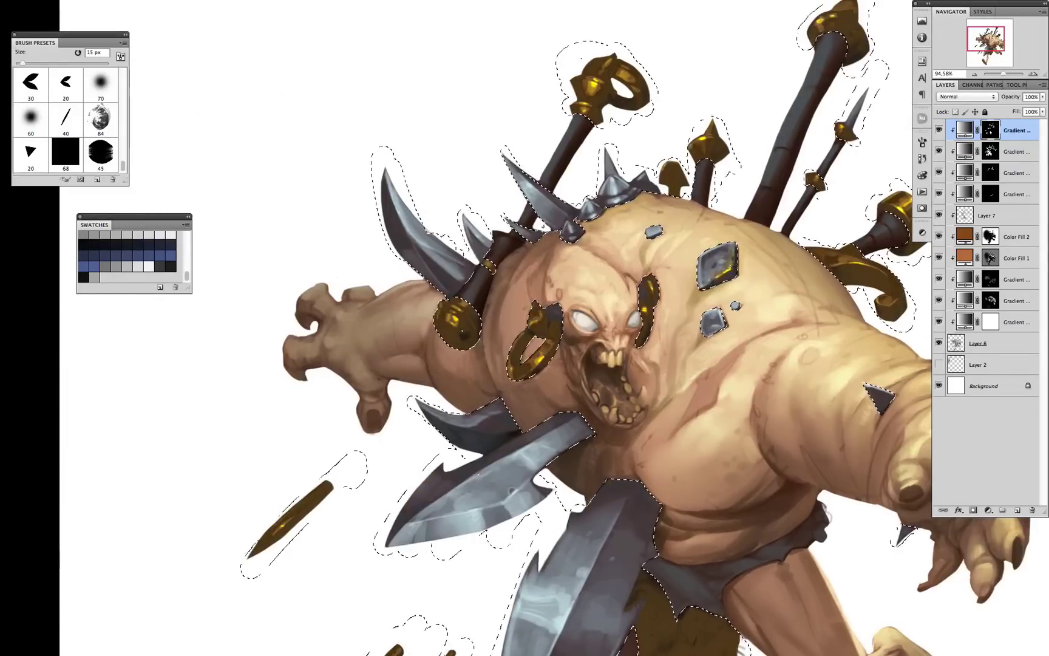
scroll(720, 249, "up", 3)
key("bracketright")
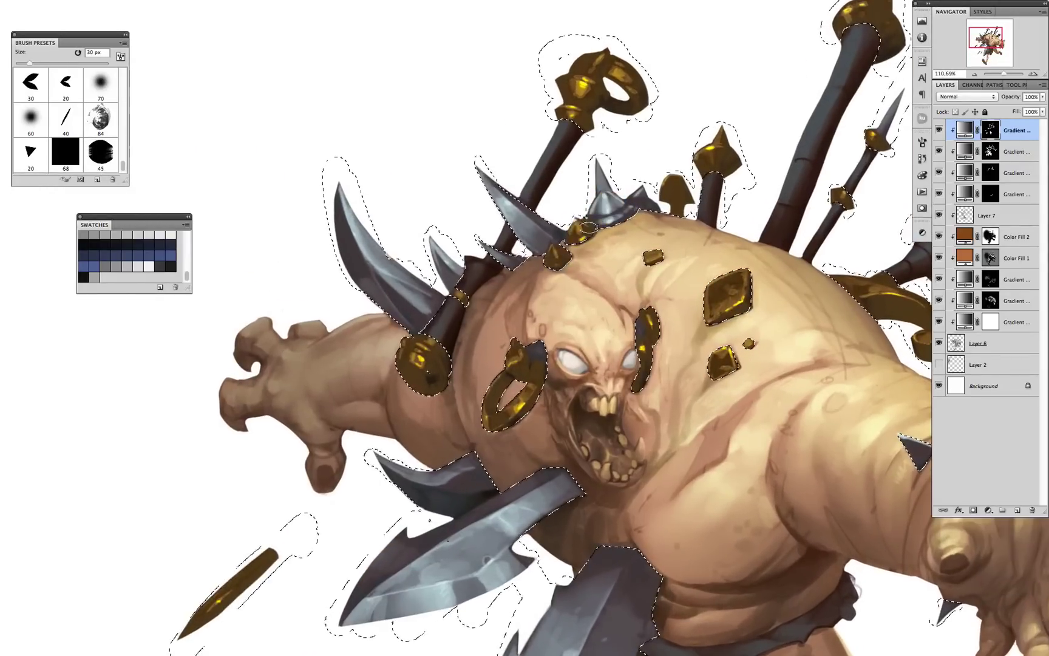
- Clear the selection and touch up the steel Gradient Map's mask with an 8 px brush
key("ctrl+d")
scroll(590, 212, "down", 1)
scroll(590, 213, "down", 3)
key("ctrl+z")
key("bracketleft")
key("bracketleft")
key("bracketleft")
key("ctrl+z")
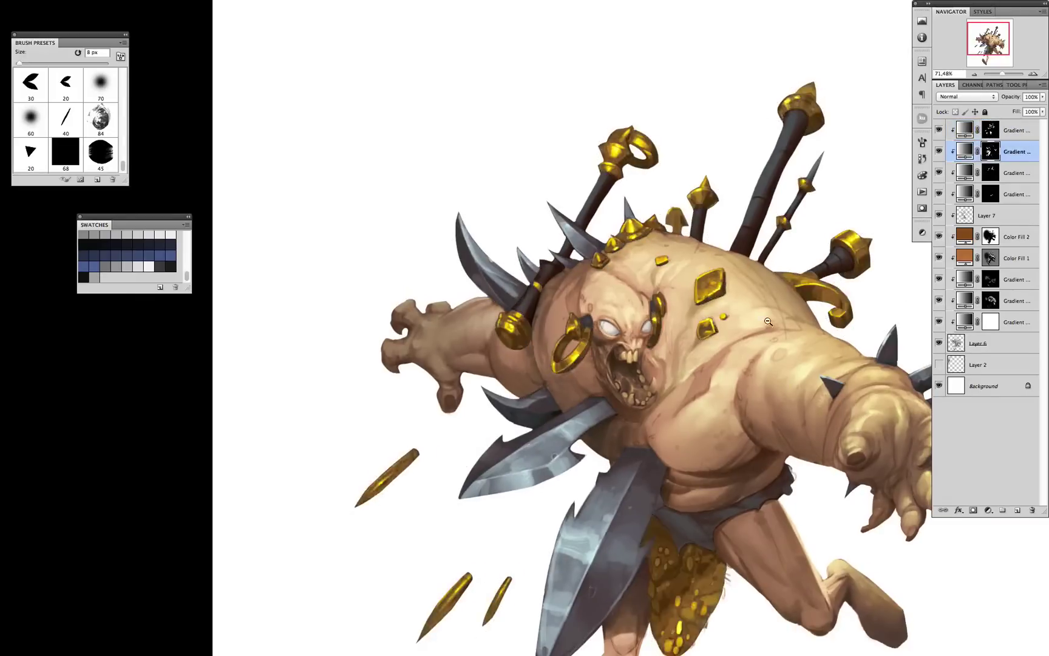
- Edit the gold Gradient Map's gradient to use duller brown midtones running into bright yellow highlights
scroll(591, 213, "down", 1)
left_click(965, 150)
left_click(966, 130)
left_click(850, 265)
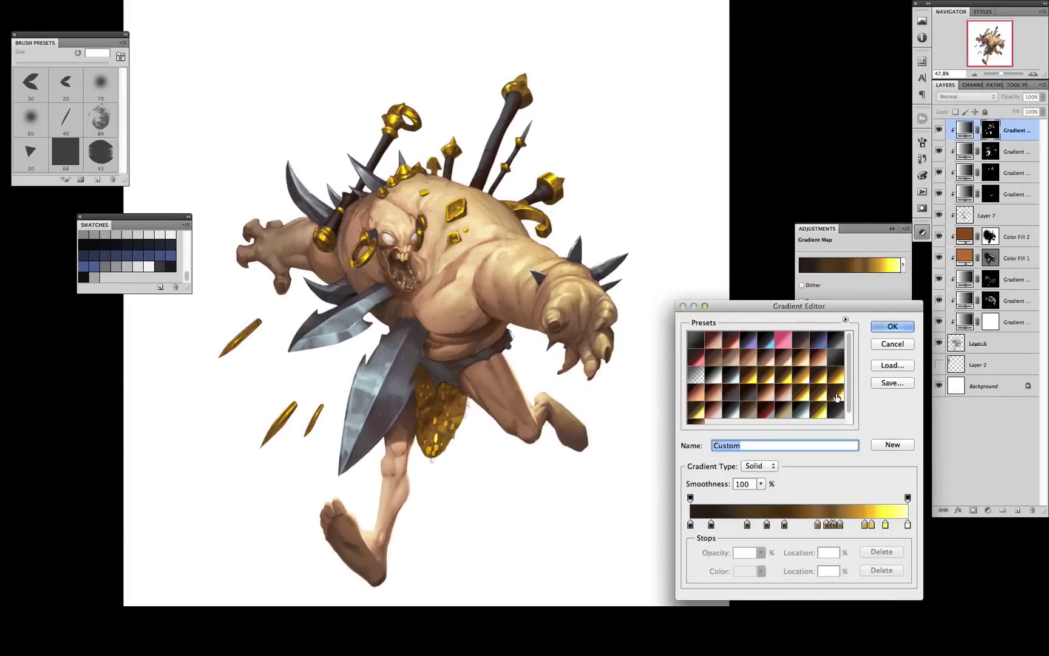
left_click(838, 393)
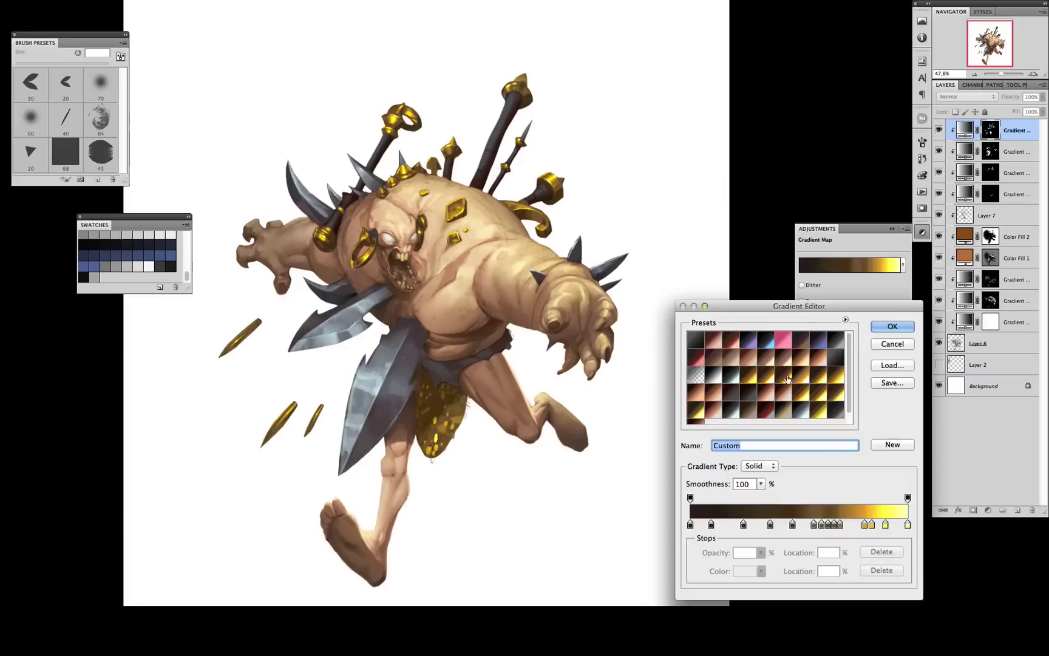
left_click(892, 327)
- Add a clipped grey Color Fill 3 in Hard Light mode on top of the stack and fill its mask with black
key("alt+bracketleft")
scroll(655, 382, "up", 1)
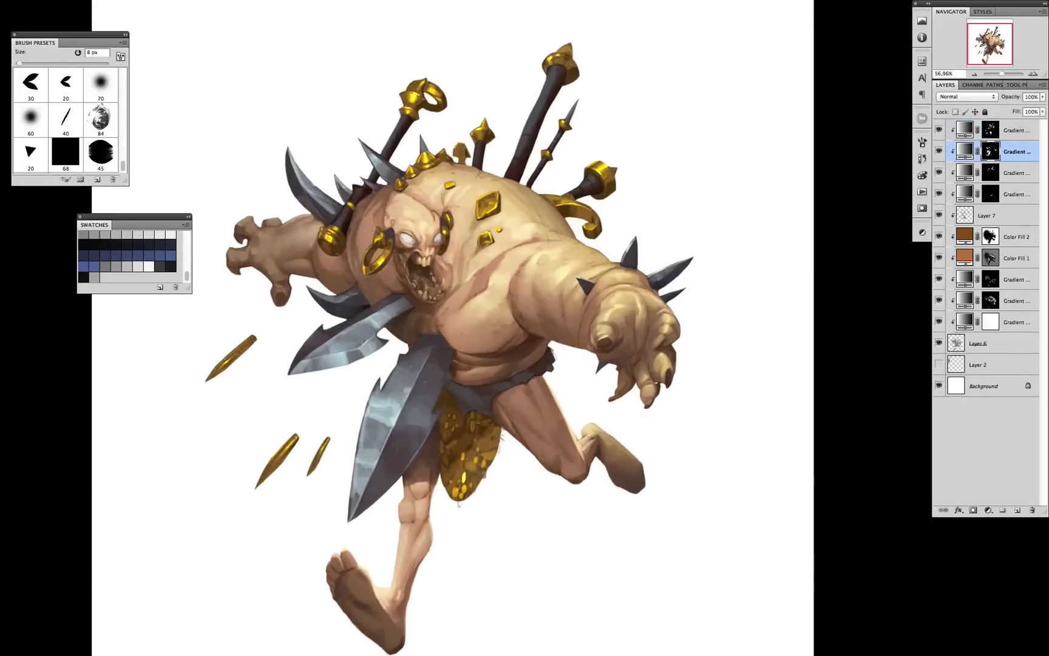
left_click(989, 510)
left_click(972, 363)
key("ctrl+i")
- Paint Color Fill 3's mask over the rear arm and shaded body with a soft brush, using a selection to exclude the metal parts
left_click(66, 117)
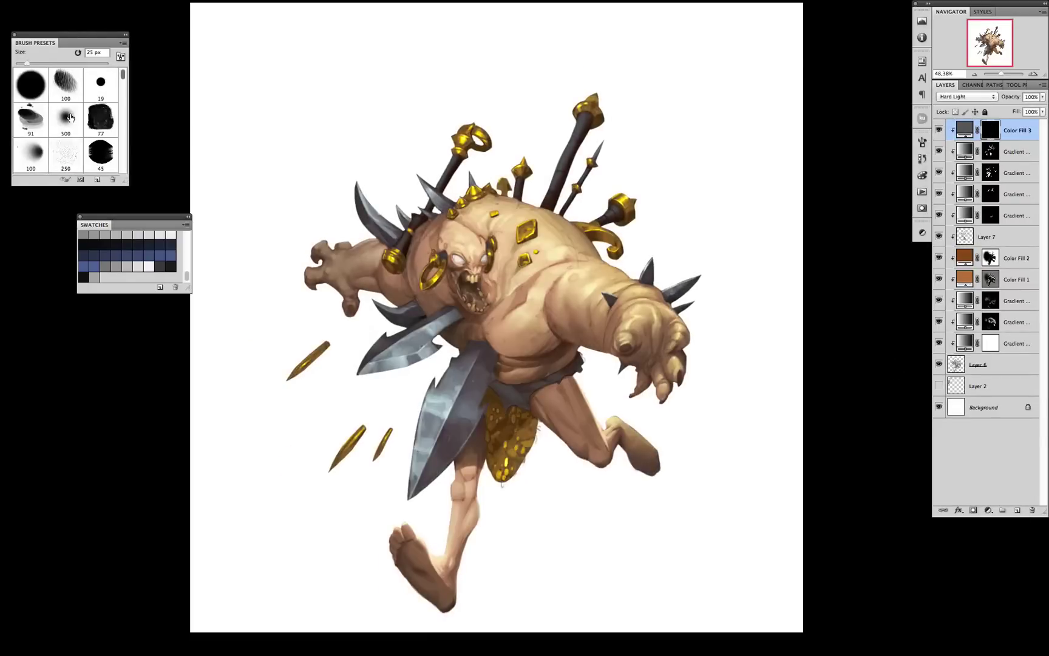
left_click(957, 364, "ctrl")
mouse_move(425, 316)
left_mouse_down()
mouse_move(461, 365)
mouse_move(530, 398)
left_mouse_up()
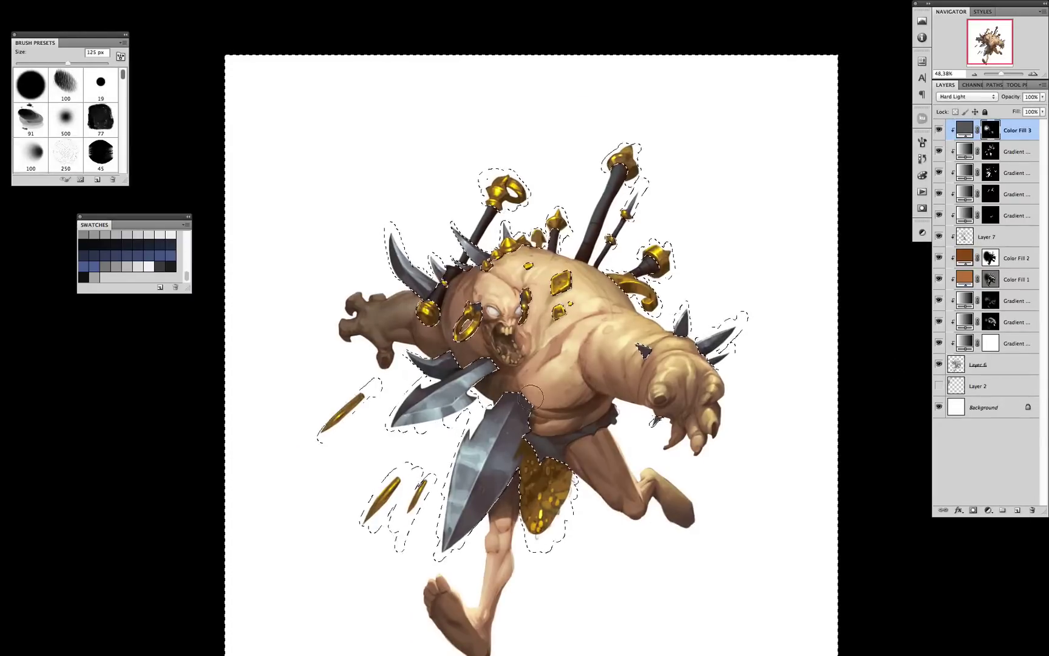
key("bracketright")
key("ctrl+d")
left_click_drag(676, 433, 658, 391)
key("bracketleft")
key("bracketleft")
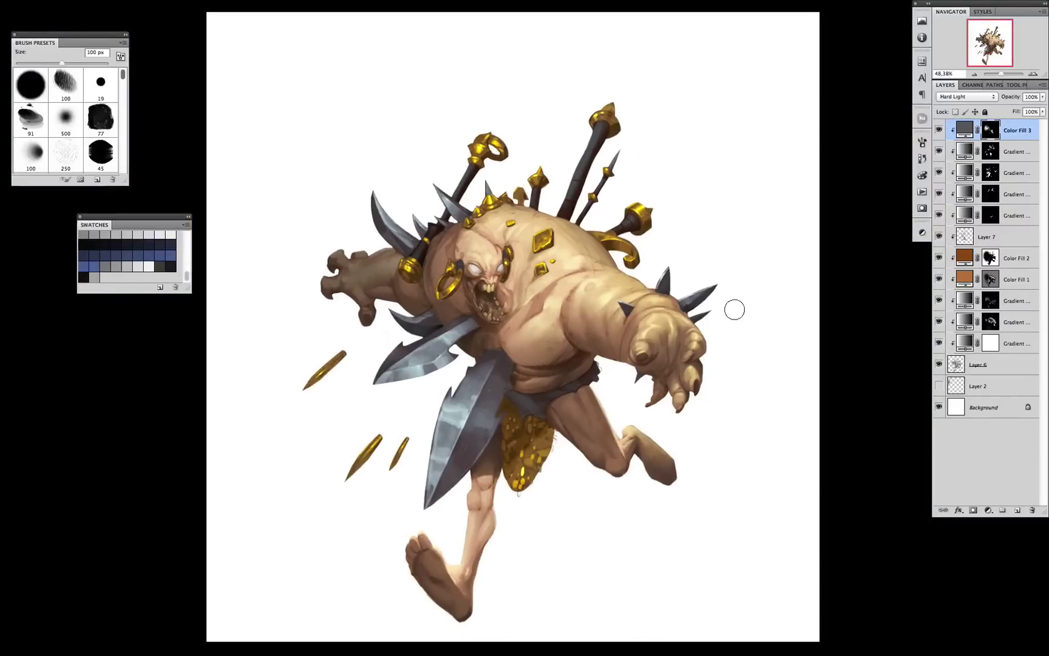
- Adjust Color Fill 3's grey colour and continue painting its mask on the shaded body with a 200 px soft brush
double_click(965, 130)
key("Escape")
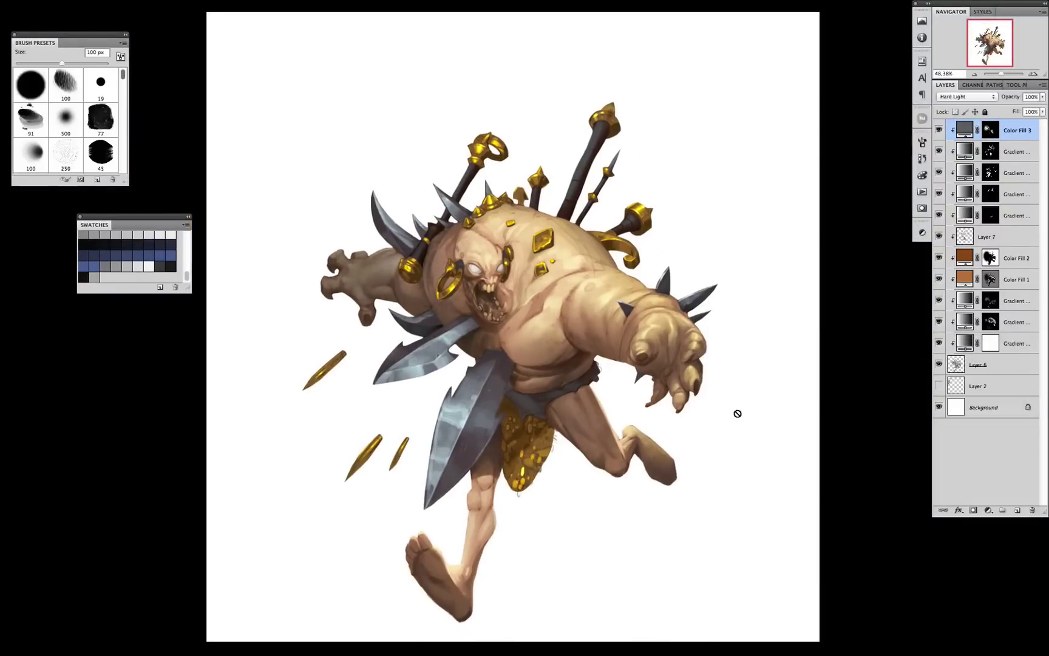
scroll(378, 246, "up", 2)
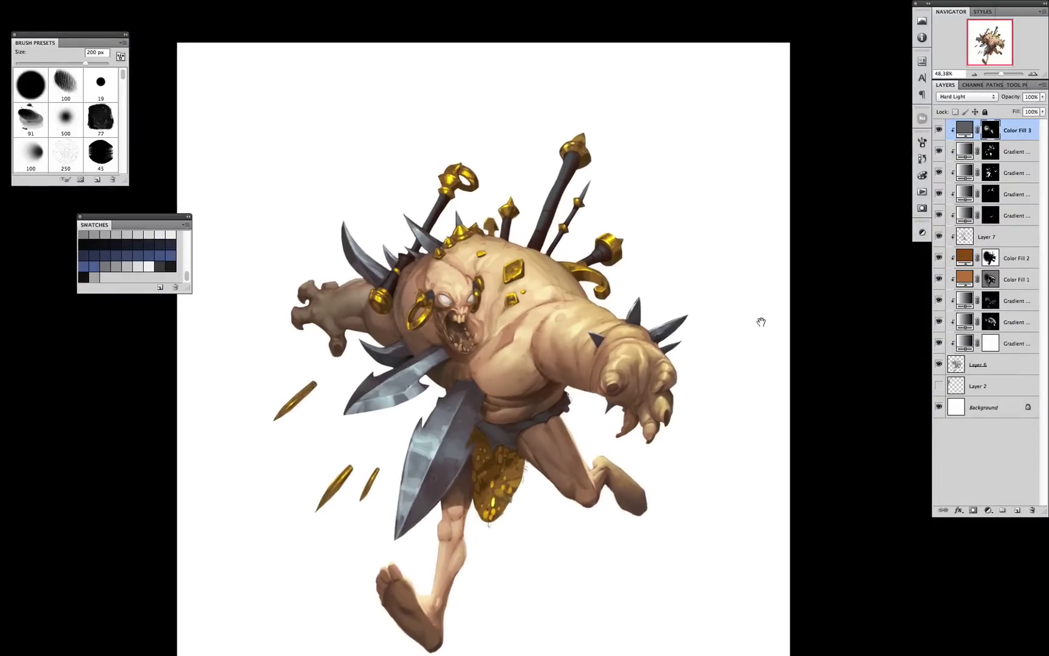
- Add a clipped muted blue-violet Color Fill 4 in Hard Light mode and fill its mask with black
left_click(989, 510)
left_click(965, 96)
double_click(965, 130)
left_click(808, 413)
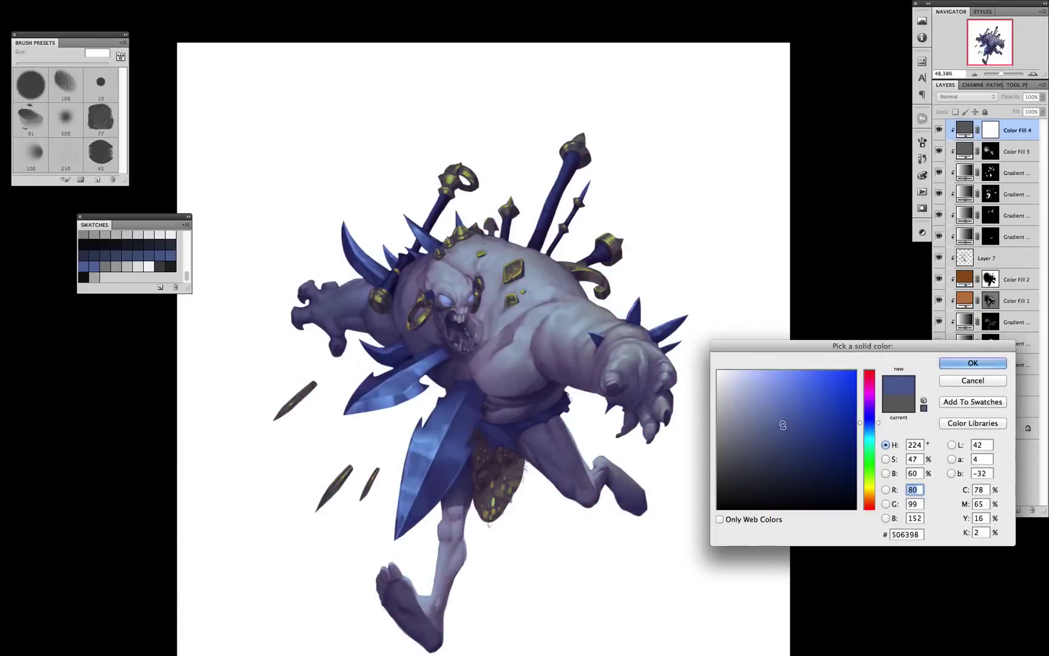
key("Return")
key("ctrl+i")
- Paint Color Fill 4's mask inside the open mouth and around the eyes with a textured brush of 15–40 px
scroll(478, 294, "up", 4)
key("b")
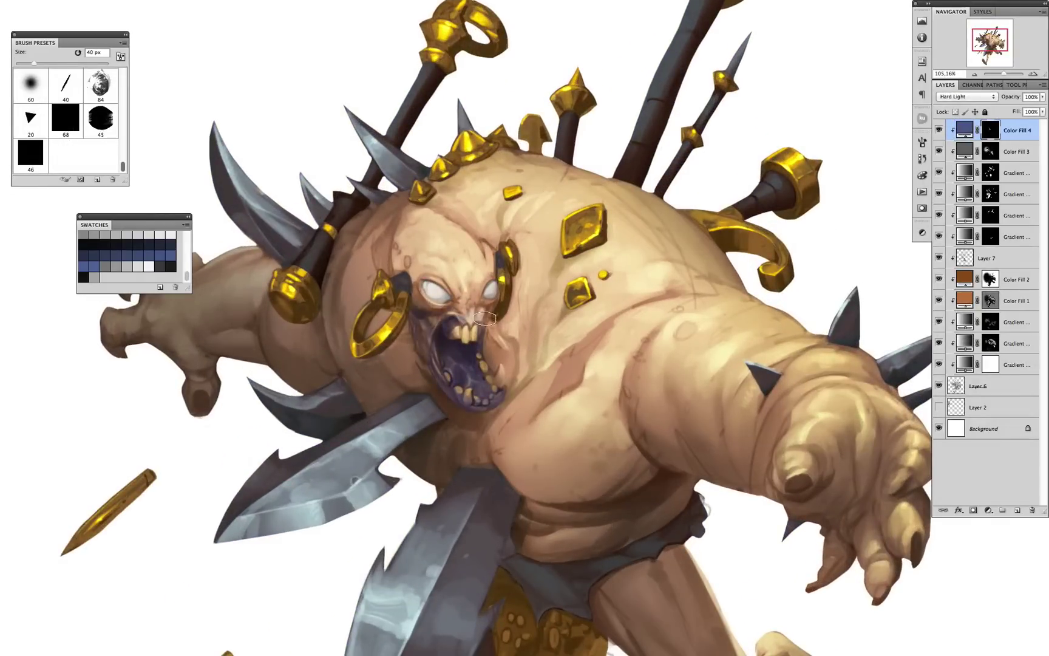
scroll(479, 412, "down", 2)
key("bracketright")
key("bracketright")
key("bracketright")
key("bracketright")
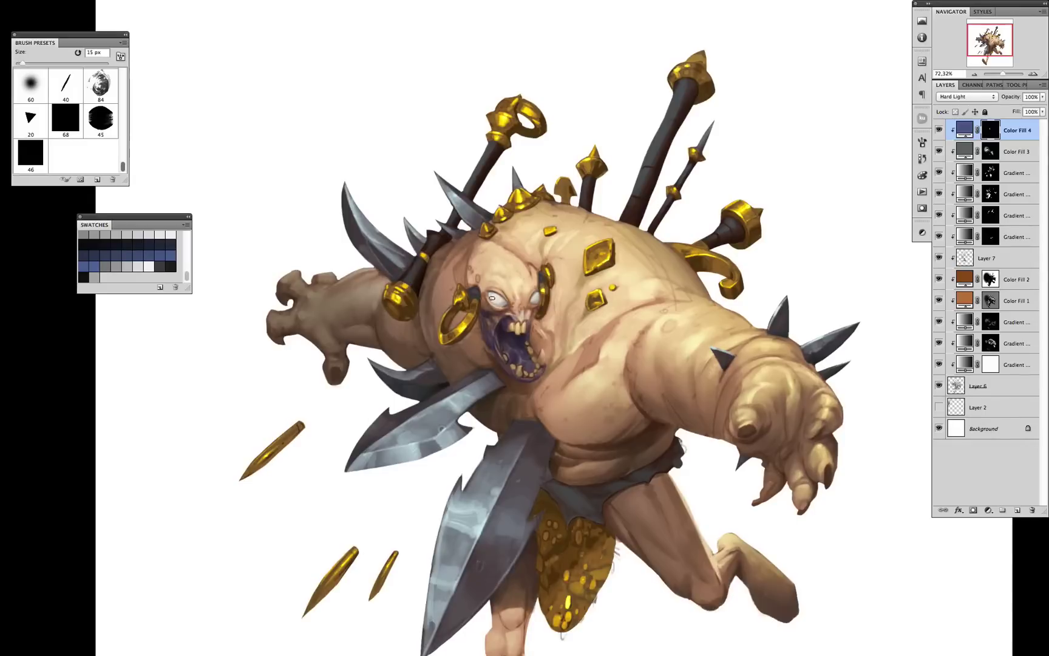
- Edit the gold Gradient Map's gradient and continue painting Color Fill 4's mask on the fingernails and around the mouth with a 10 px brush
double_click(965, 172)
left_click(850, 264)
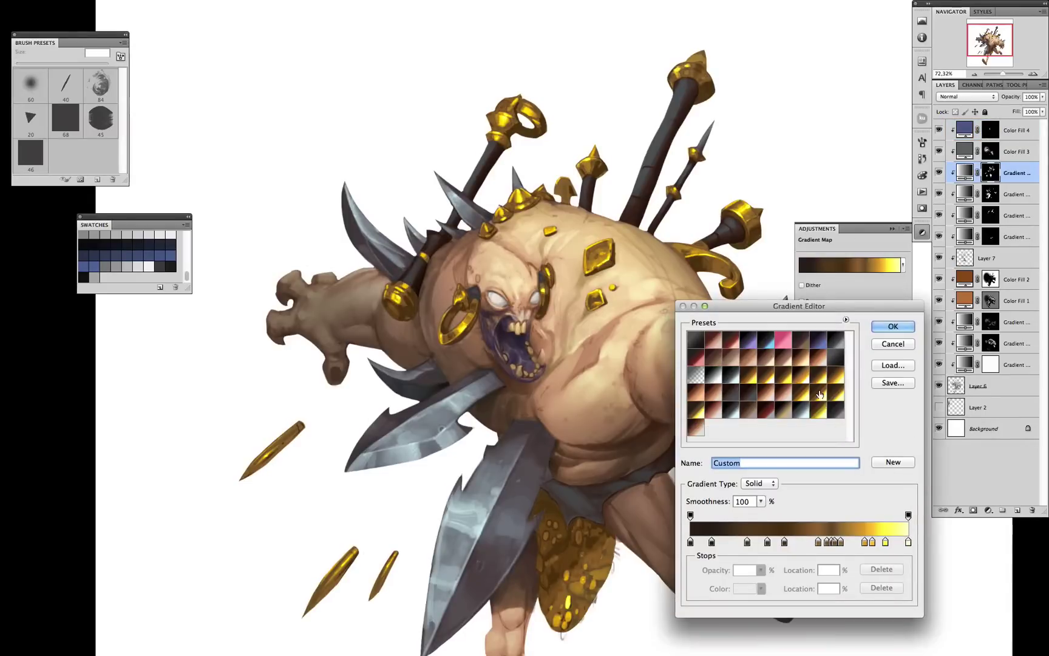
left_click(886, 325)
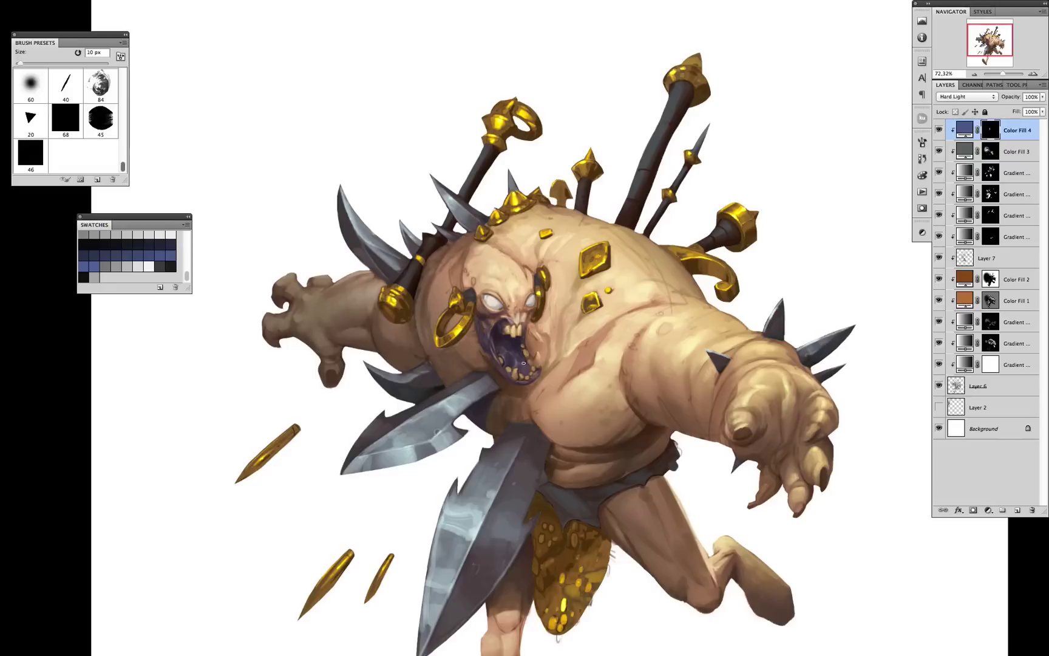
key("ctrl+minus")
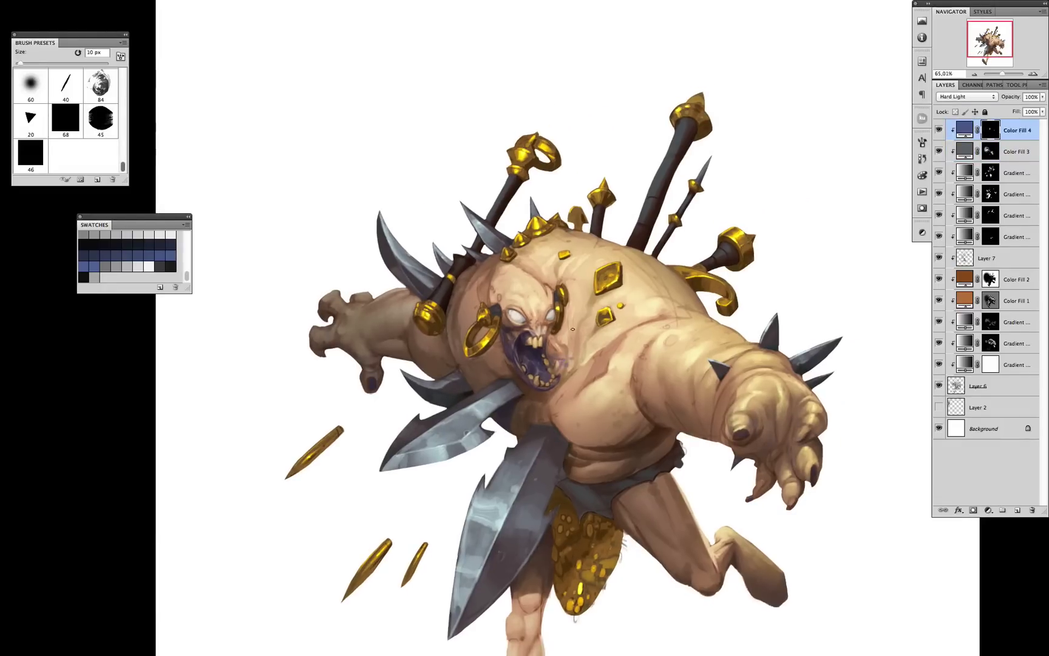
- Add a new layer on top for retouching the face and choose a pale skin colour, #f2d8af
key("ctrl+shift+alt+n")
key("ctrl+plus")
key("ctrl+plus")
key("ctrl+plus")
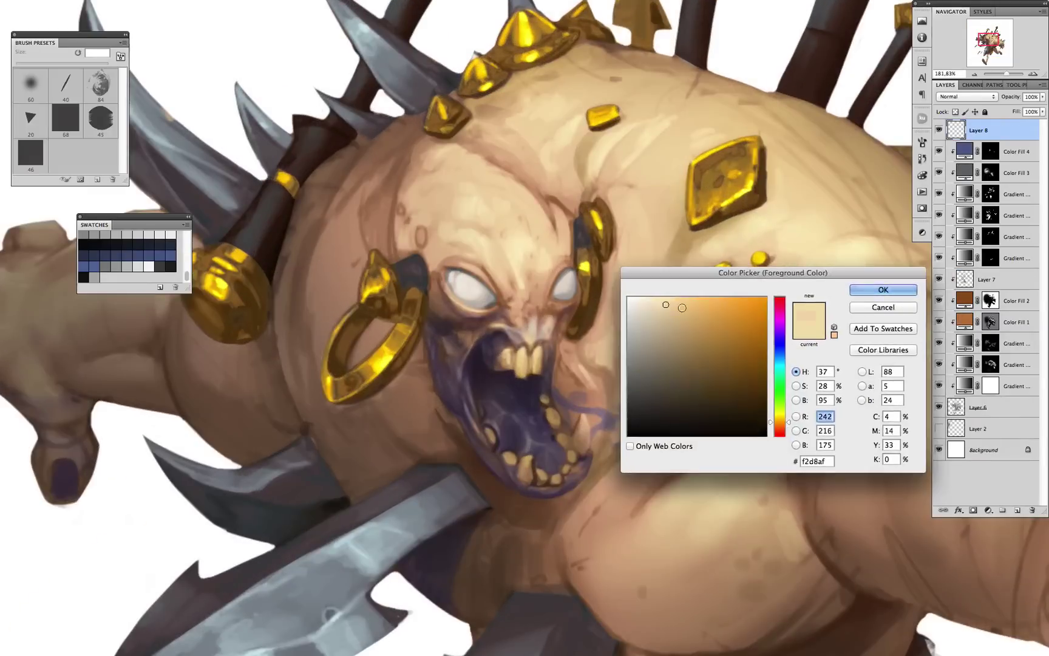
key("ctrl+minus")
key("ctrl+minus")
key("ctrl+minus")
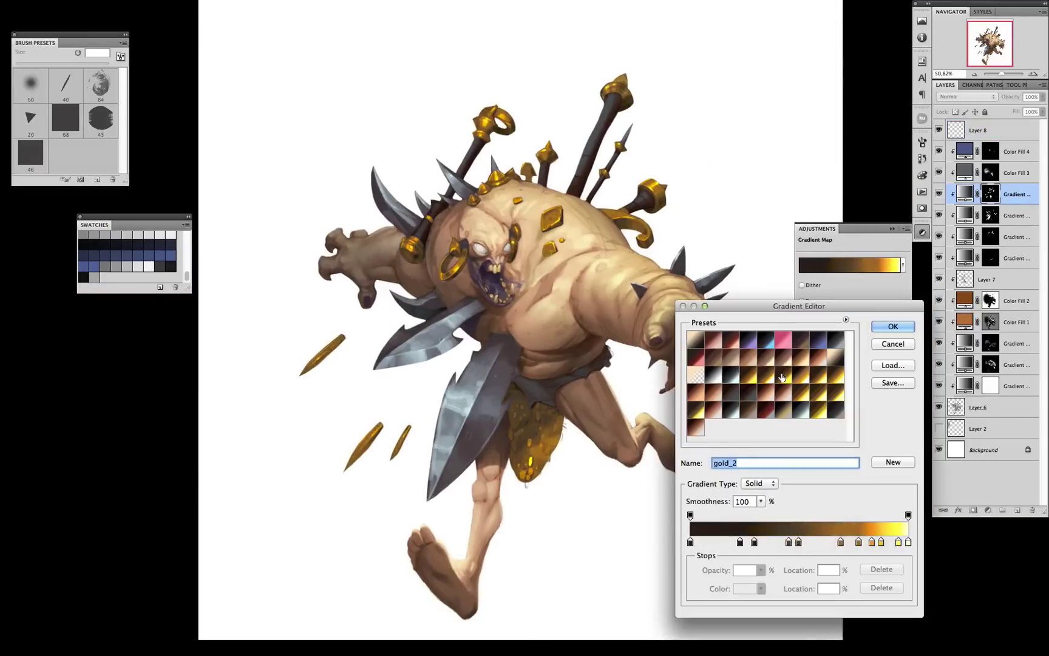
- Try several gold gradient presets on the gold Gradient Map and keep a bright yellow-gold one
left_click(782, 378)
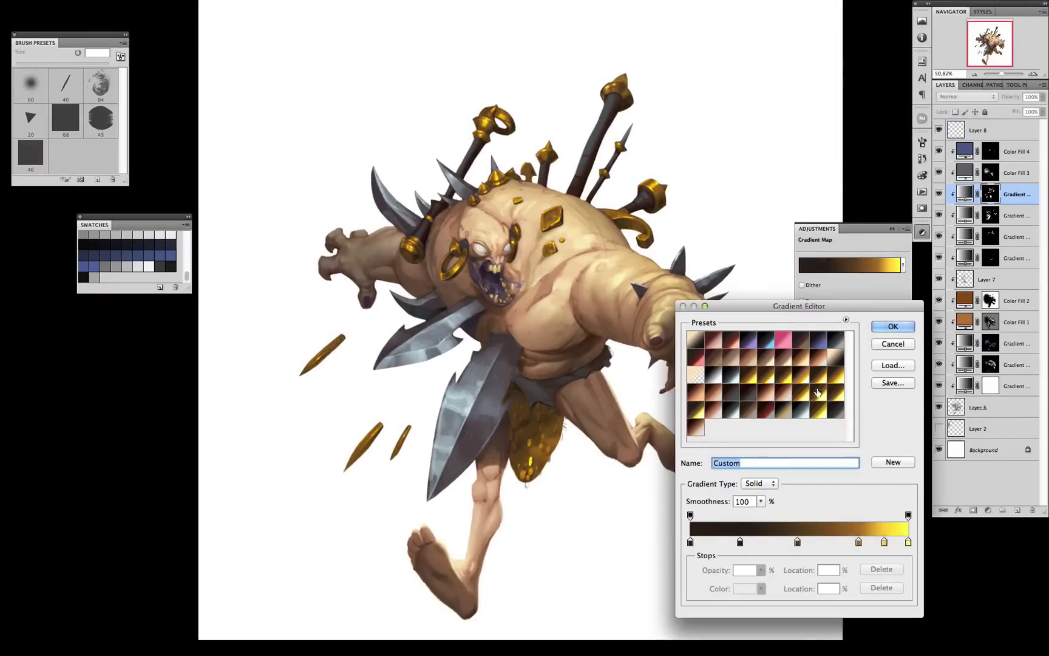
left_click(803, 377)
left_click(824, 383)
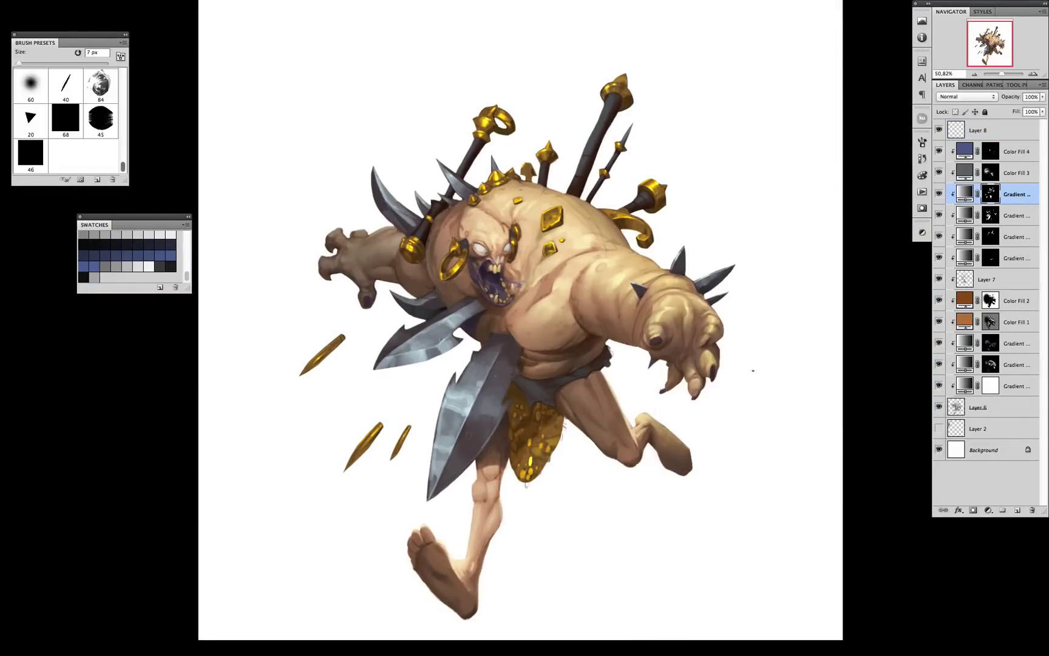
- Add Layer 9 and a clipped black Color Fill 5, revealing the fill only over both eyes through its inverted mask
key("ctrl+shift+alt+n")
key("ctrl+plus")
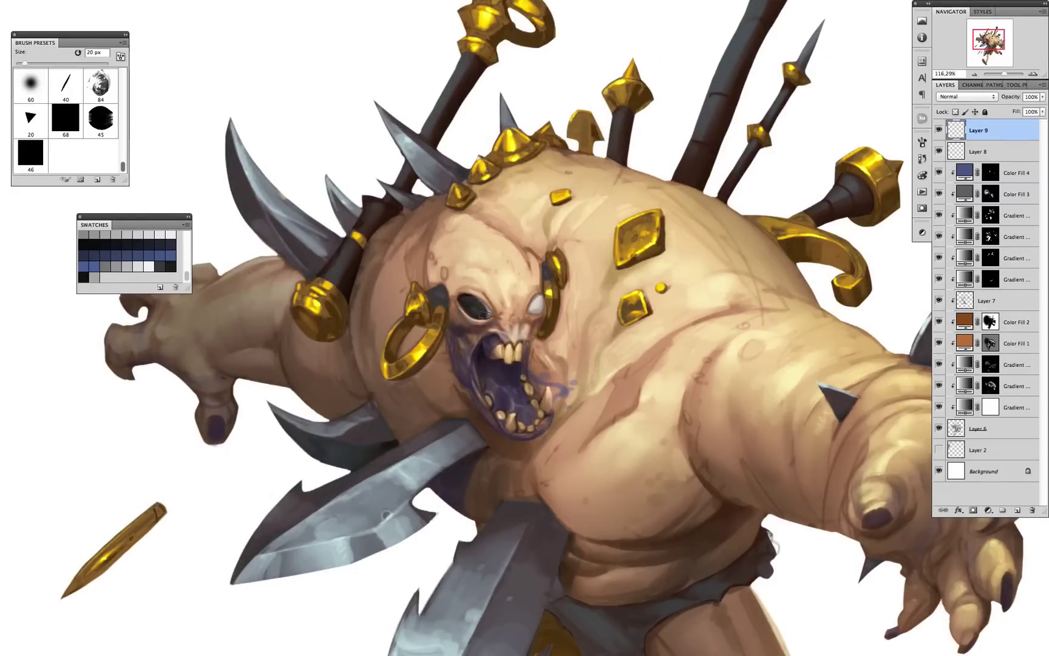
left_click_drag(480, 311, 547, 315)
key("ctrl+i")
double_click(965, 173)
key("Return")
- Paint fine details in and around the black eyes on Layer 9 with a 2–6 px brush
left_click(978, 130)
key("bracketleft")
key("bracketleft")
key("bracketleft")
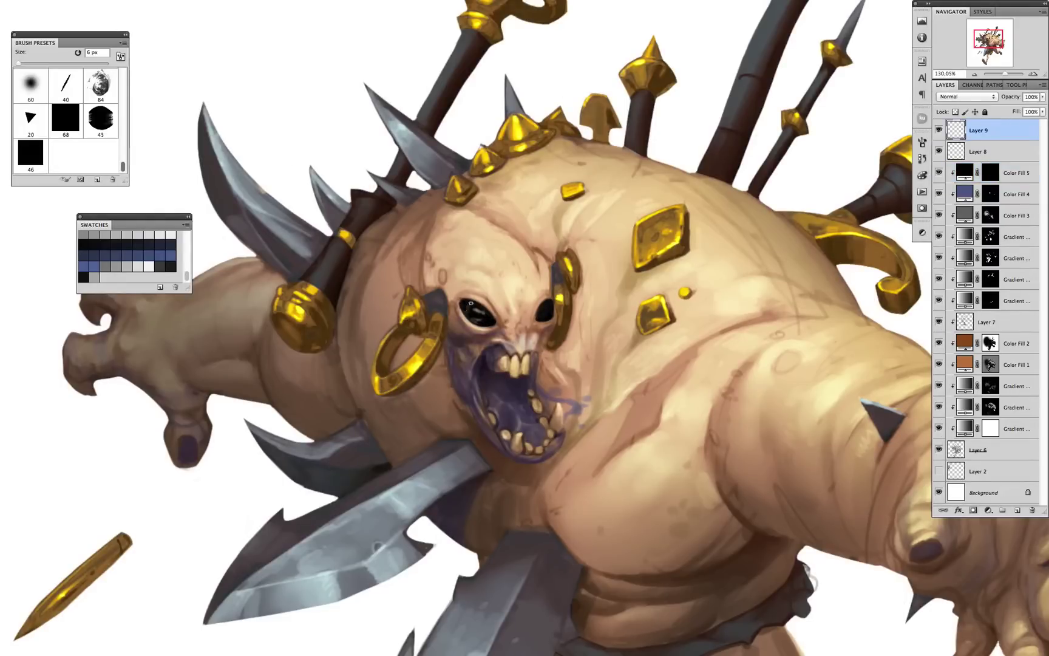
key("ctrl+0")
scroll(521, 370, "up", 3)
key("bracketleft")
key("bracketleft")
key("bracketleft")
key("bracketleft")
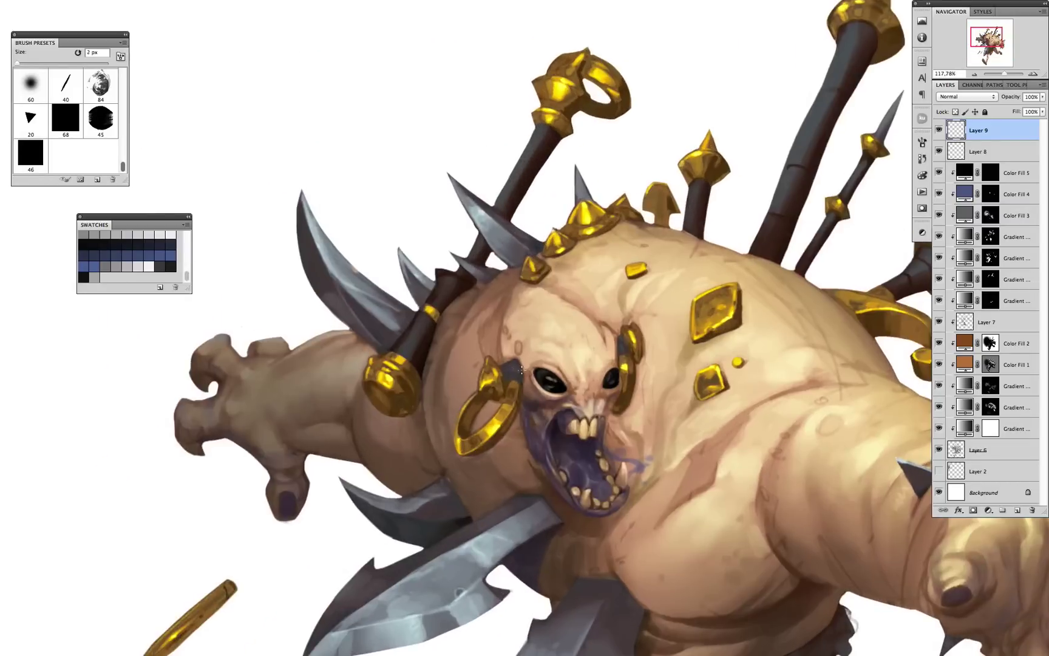
- Reopen and confirm the gold Gradient Map's settings, and retouch the figure on Layer 7 with a 4–6 px brush
double_click(965, 236)
key("Return")
key("ctrl+0")
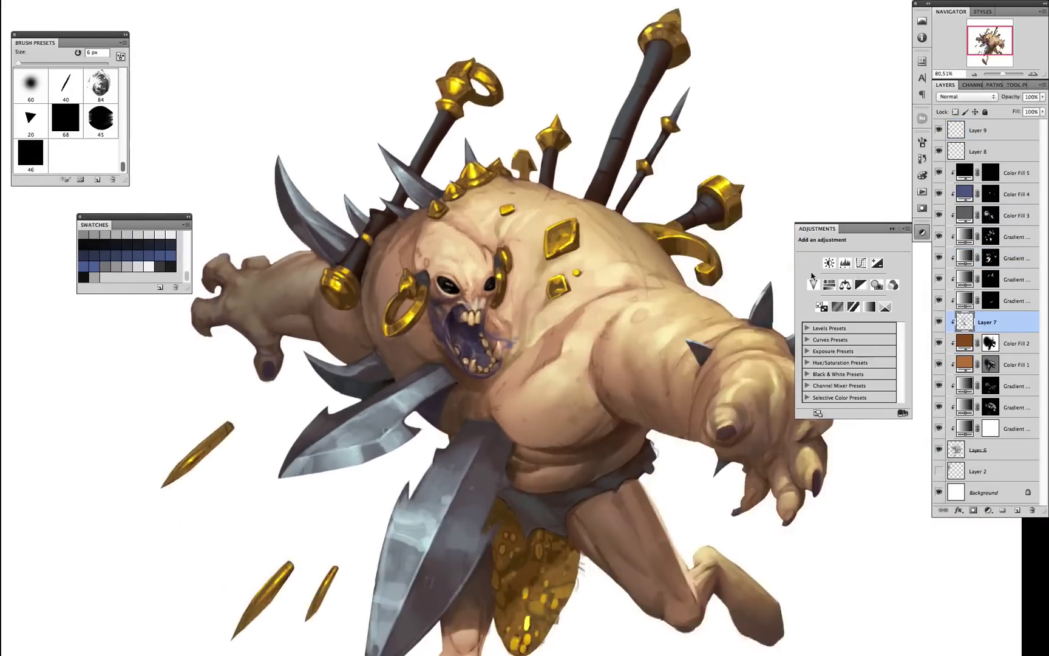
left_click(987, 322)
scroll(418, 294, "up", 4)
key("bracketleft")
key("ctrl+0")
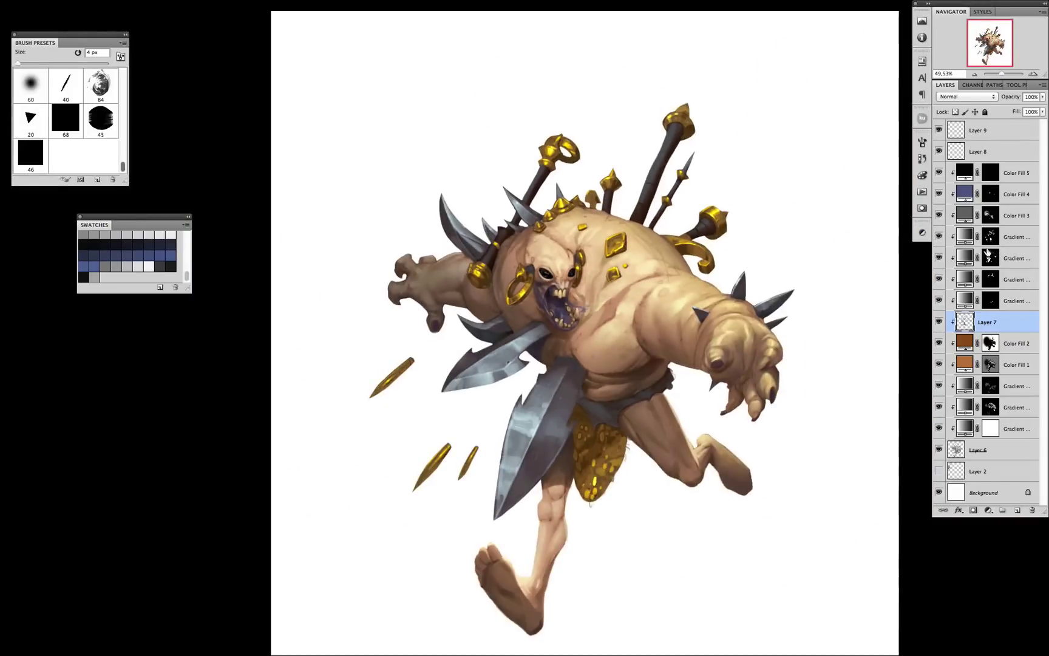
- Add a dark Solid Color layer, Color Fill 6, above all layers in Color Dodge mode with a black mask
left_click(965, 322, "ctrl")
left_click(989, 510)
left_click(966, 509)
key("Return")
key("alt+shift+d")
key("b")
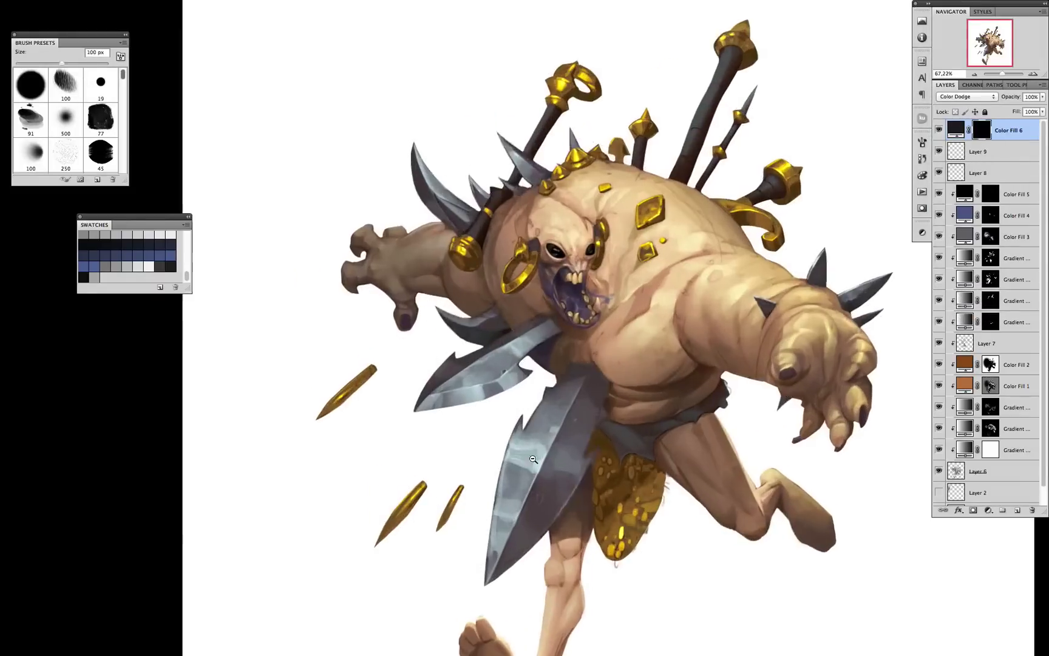
- Paint Color Fill 6's mask on the steel blades within a metal selection using a 35 px brush, adjust its dark colour, and deselect
scroll(522, 340, "up", 2)
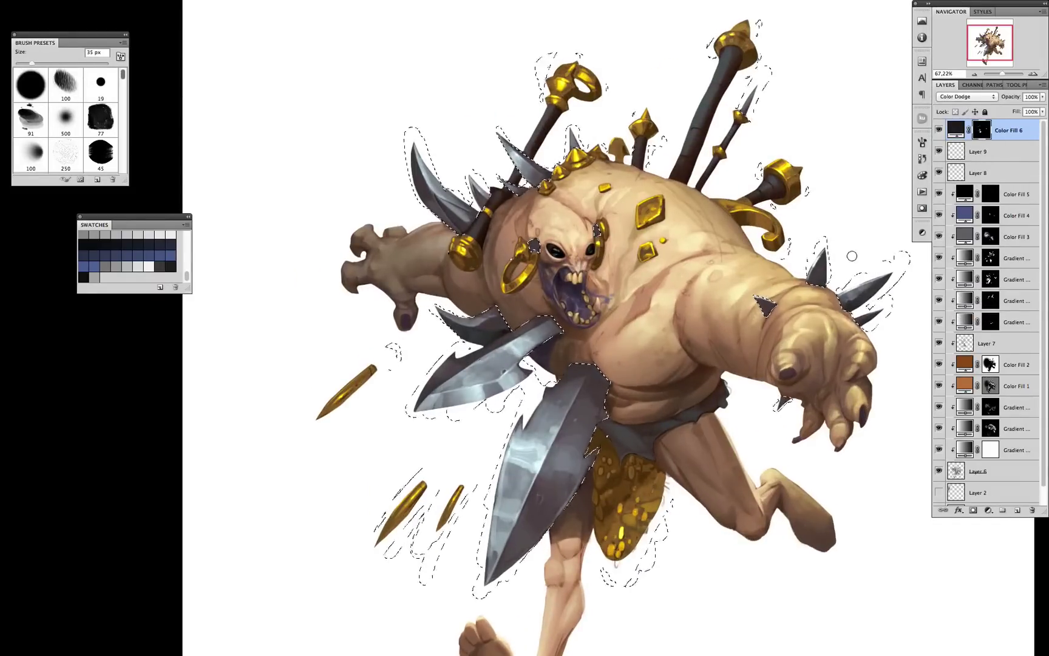
scroll(522, 340, "down", 1)
double_click(956, 129)
left_click(883, 288)
key("ctrl+d")
key("bracketright")
key("bracketright")
key("bracketright")
key("bracketright")
key("bracketright")
key("bracketright")
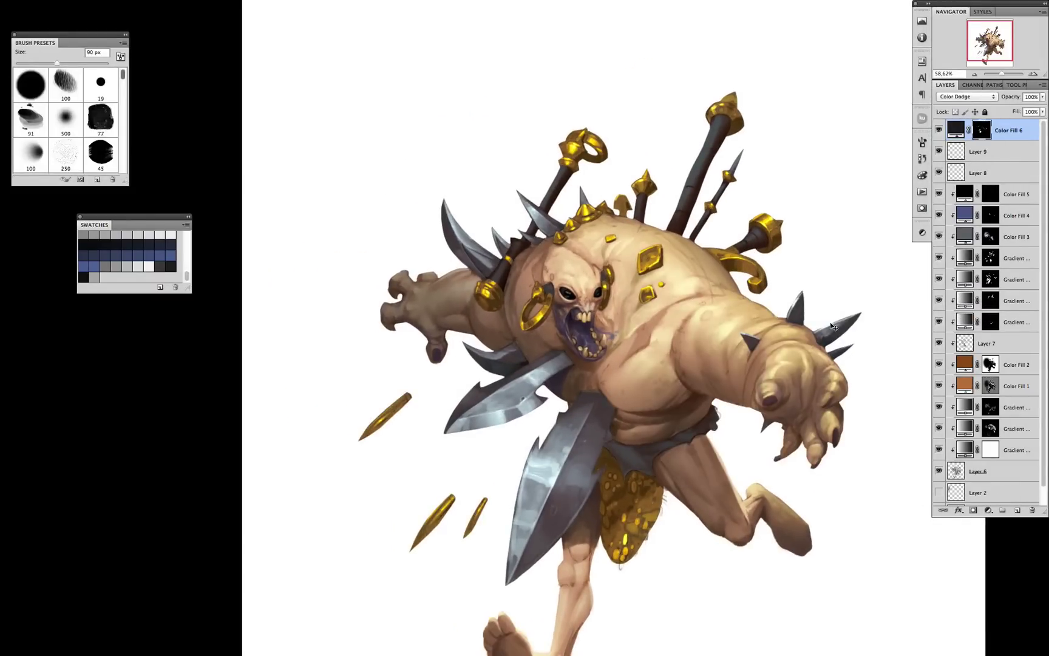
scroll(834, 326, "down", 2)
scroll(650, 457, "up", 1)
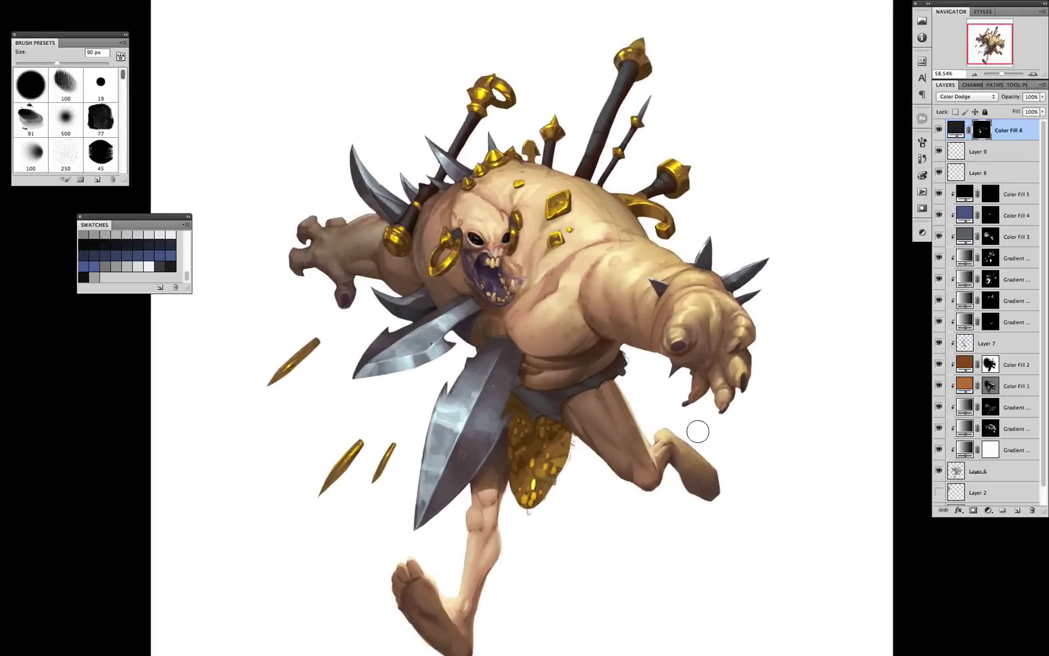
scroll(696, 431, "down", 1)
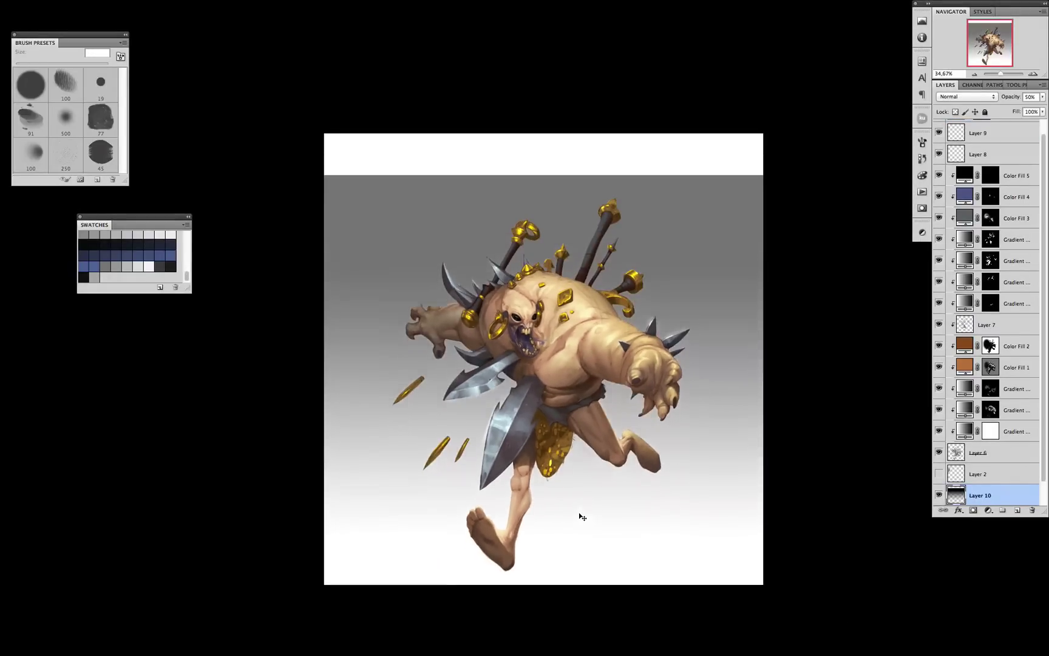
- Fill the blank strip along the canvas's upper edge on the grey gradient background layer, Layer 10
left_click_drag(322, 131, 766, 199)
key("alt+BackSpace")
key("ctrl+d")
key("b")
key("ctrl+alt+z")
key("ctrl+alt+z")
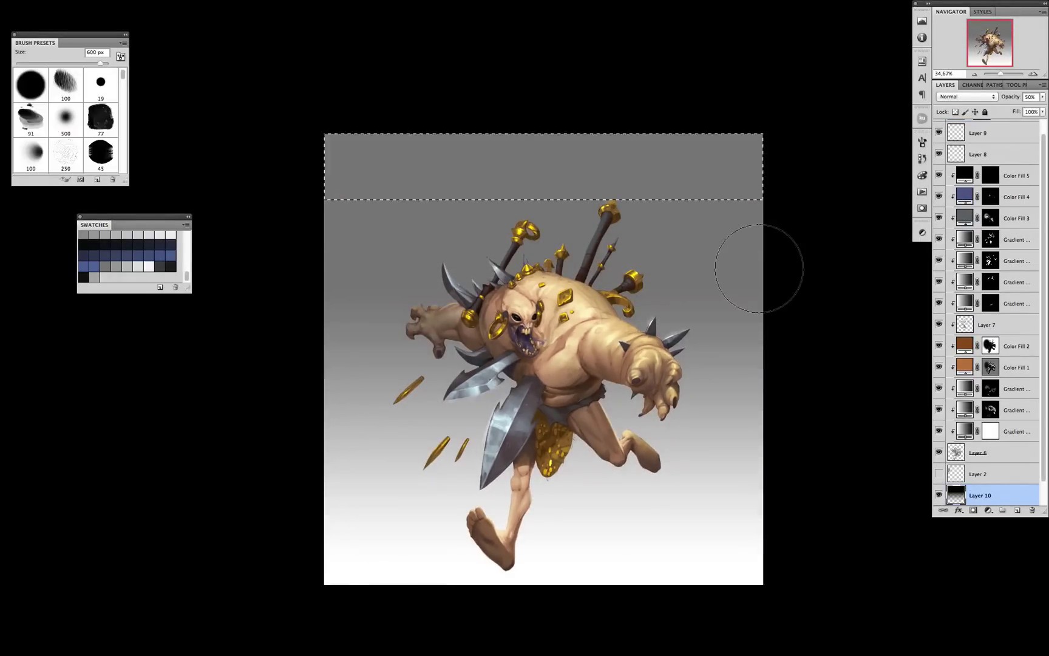
- Duplicate the monster's Layer 6 beneath it, darken the copy to black, and flatten it onto the ground as a cast shadow
key("ctrl+j")
key("ctrl+u")
key("Return")
key("ctrl+t")
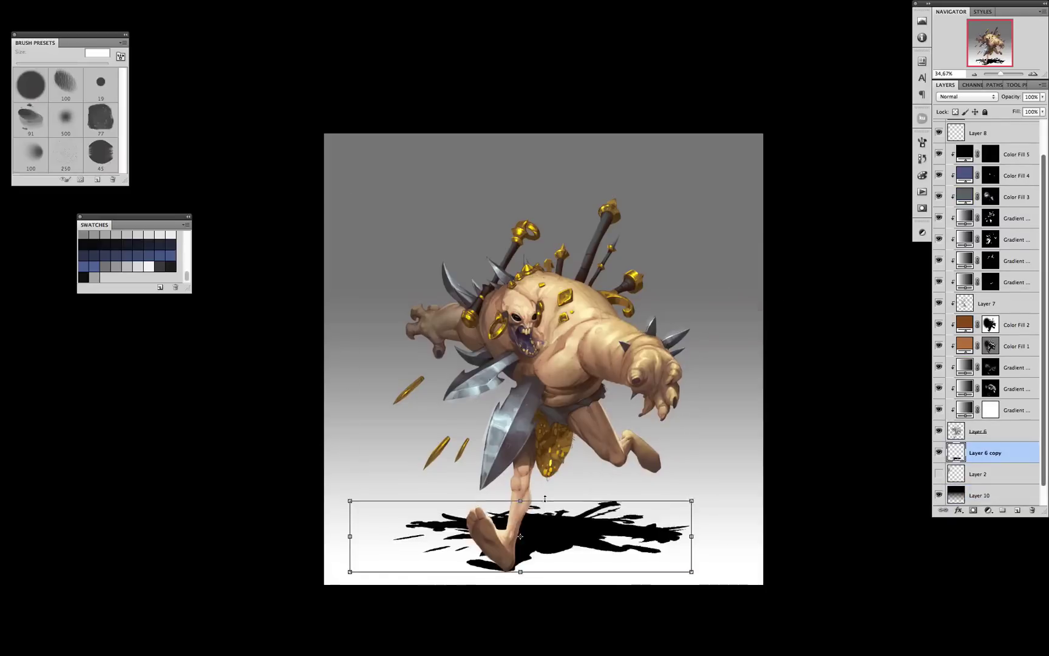
key("Return")
- Set the shadow layer's opacity to 60% and apply Motion Blur with angle 0° and distance 57 pixels
key("4")
key("ctrl+alt+f")
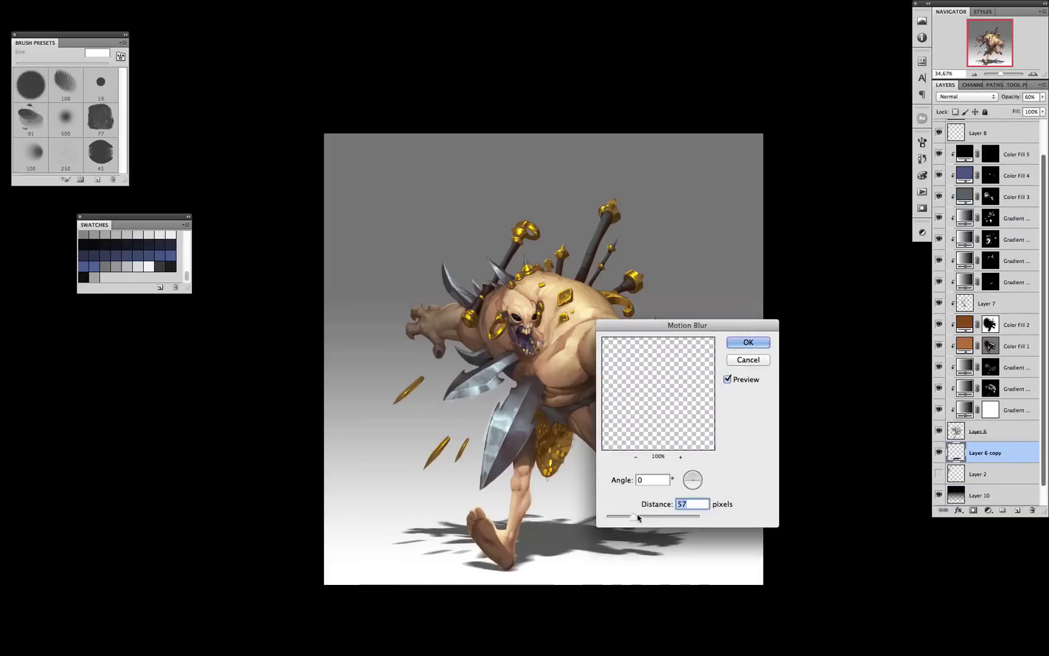
key("Return")
- Add Layer 11 clipped to the shadow and tint the shadow dark blue, #283554, with a 700 px brush
key("ctrl+alt+shift+n")
key("ctrl+alt+g")
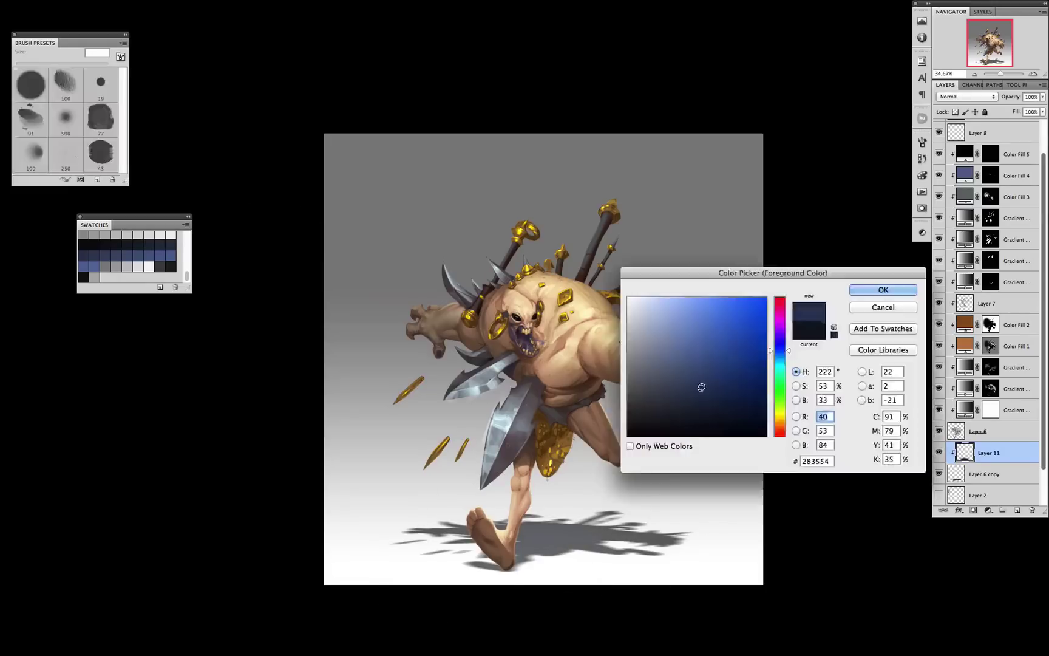
key("Return")
key("bracketright")
key("bracketright")
key("bracketright")
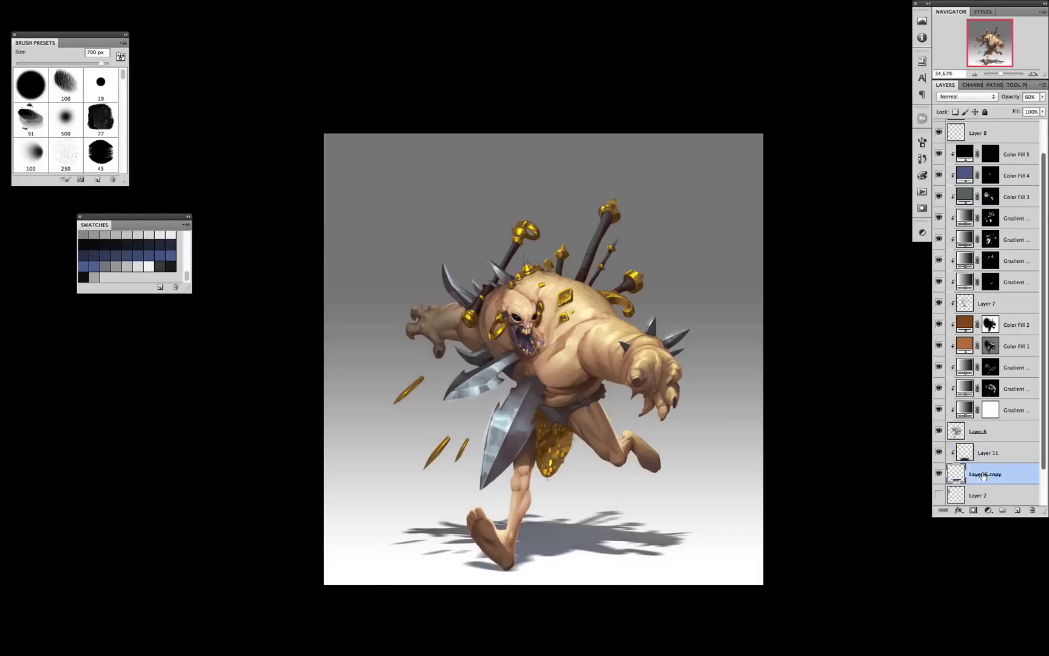
- Mask-select the rear part of the ground shadow, apply Gaussian Blur with an 8.8 pixel radius, and deselect
key("q")
left_click_drag(391, 495, 703, 492)
key("q")
key("ctrl+alt+f")
left_click_drag(727, 306, 733, 307)
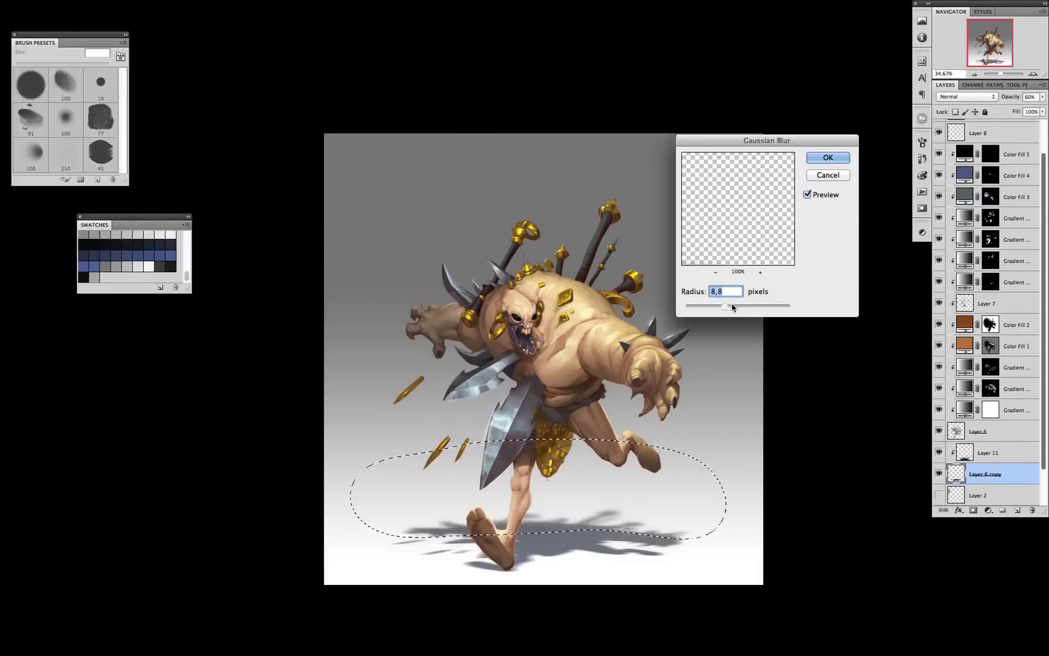
key("Return")
key("ctrl+d")
- Add a clipped Layer 12 on top and refine the gold earring and weapon ring with a 5–6 px brush
left_click(757, 386)
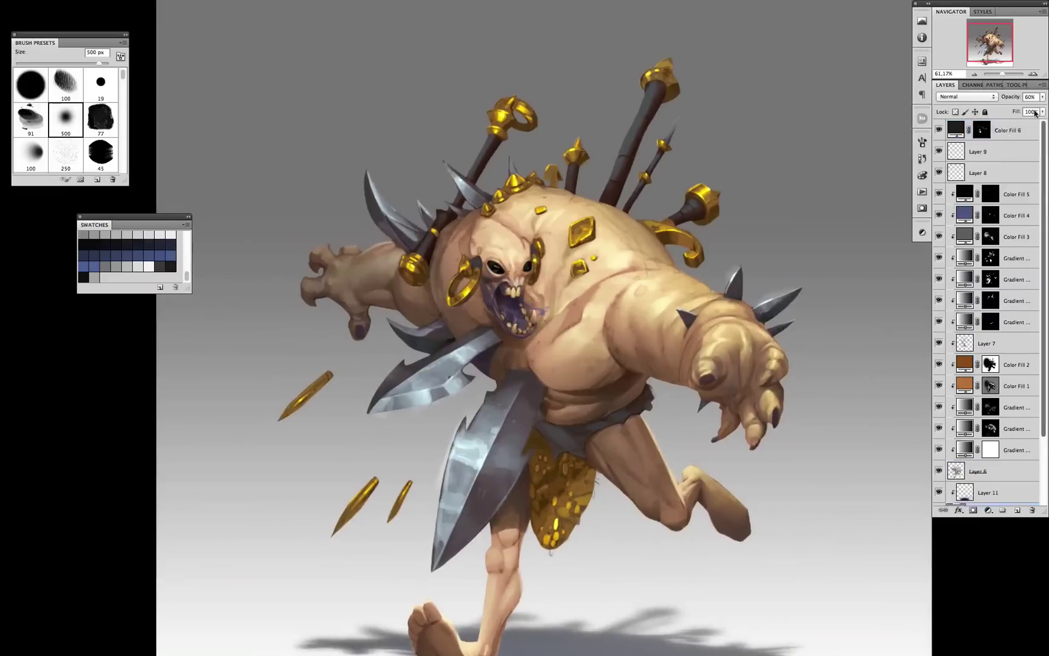
left_click(756, 387, "alt")
key("ctrl+shift+alt+n")
key("b")
scroll(580, 310, "up", 3)
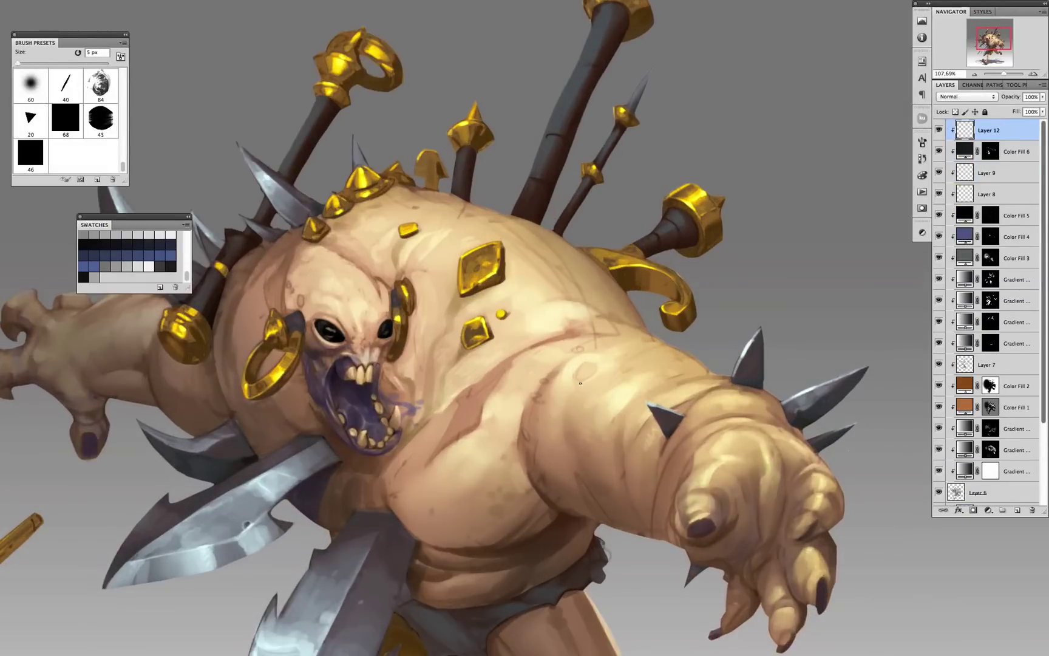
scroll(581, 383, "down", 2)
scroll(395, 468, "up", 3)
key("bracketright")
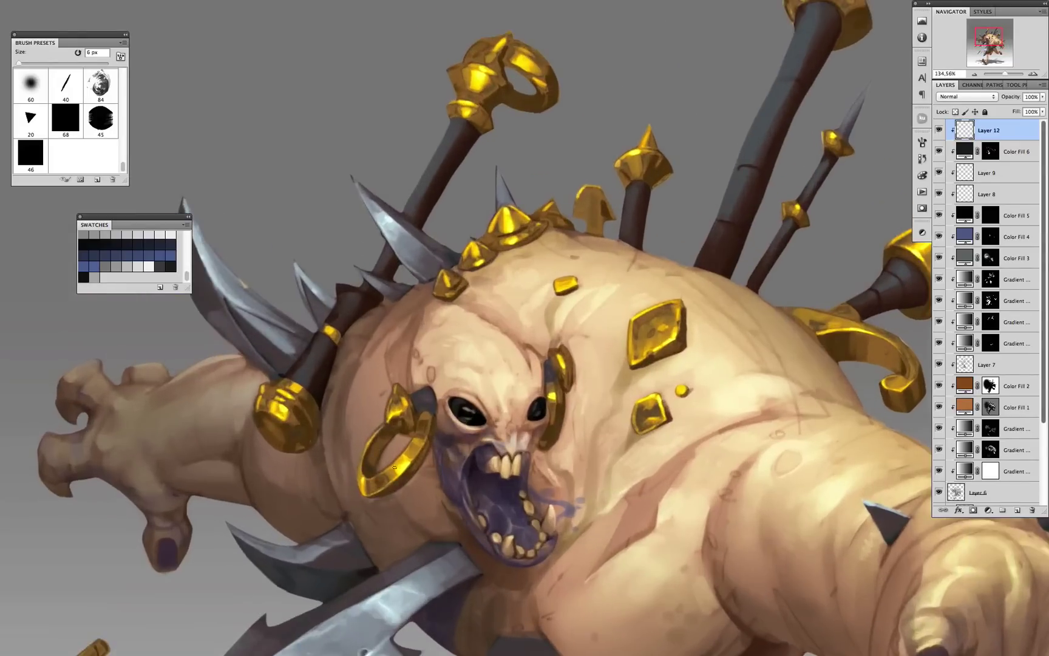
scroll(403, 459, "up", 2)
key("bracketleft")
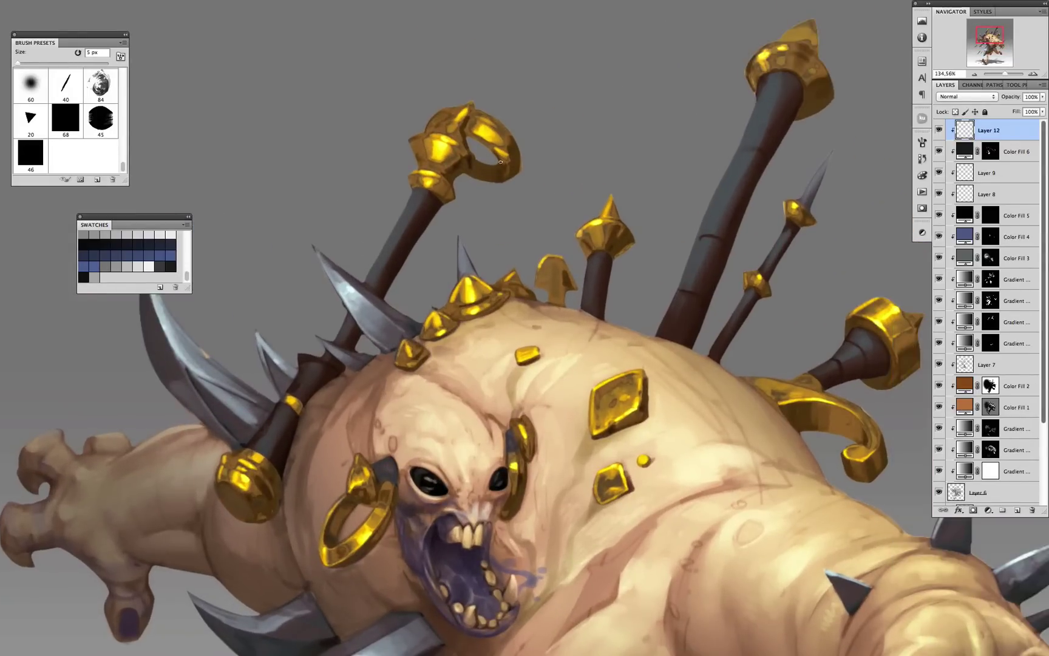
- Paint details on the curved back spikes and the upper blade on Layer 12 with a 6–15 px brush
scroll(637, 198, "down", 2)
key("bracketright")
key("bracketright")
key("bracketright")
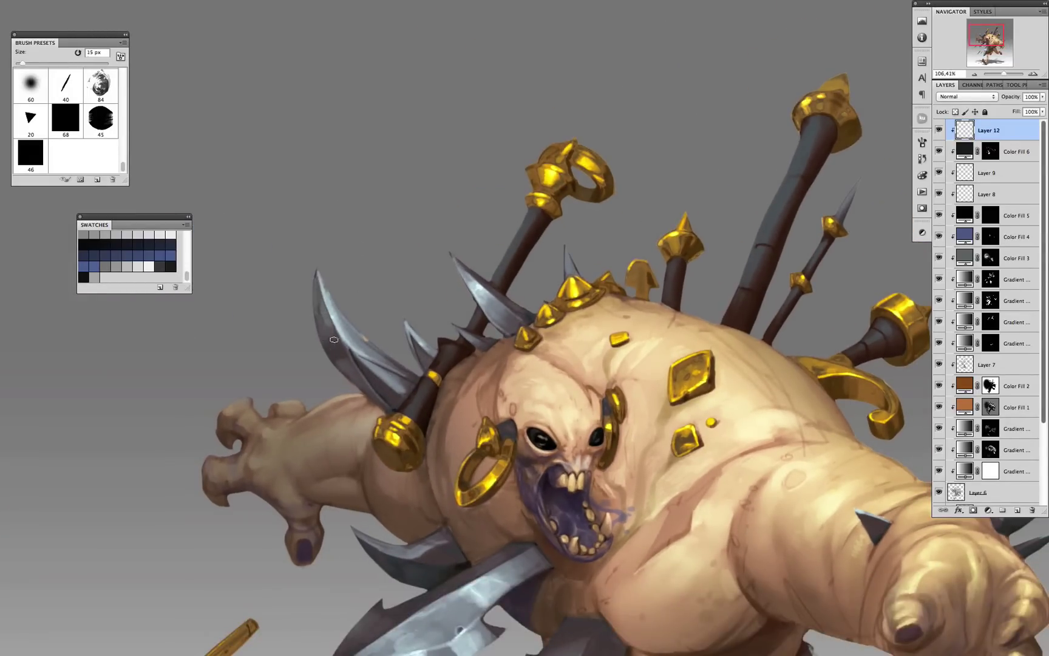
scroll(394, 393, "down", 3)
scroll(574, 466, "up", 4)
key("bracketright")
key("bracketright")
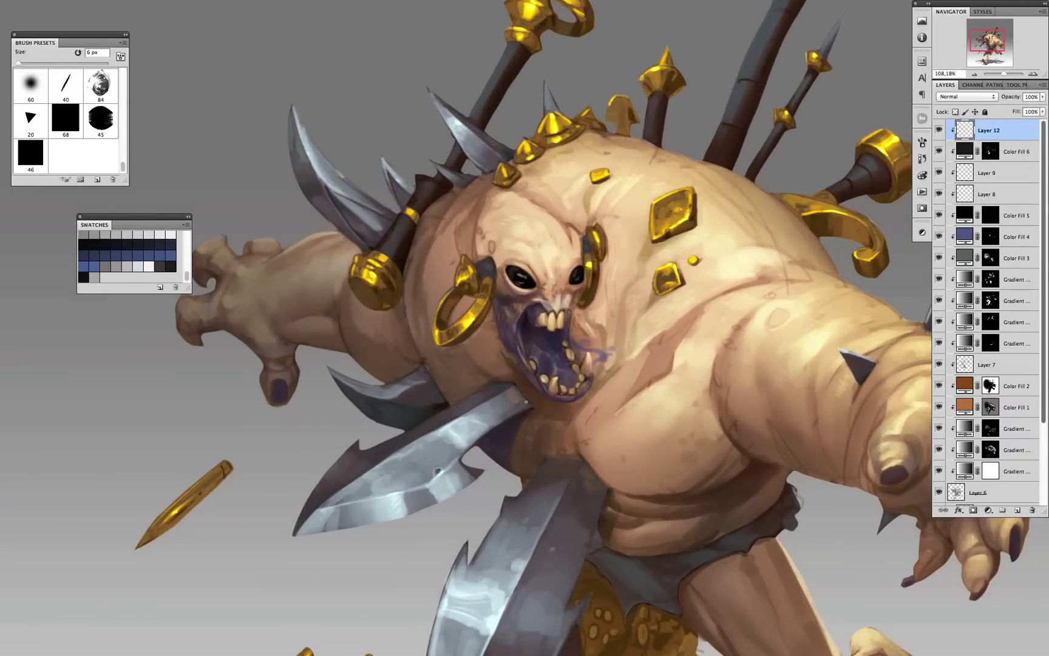
- Refine the steel spikes on the front forearm on Layer 12 with a 5–10 px brush
scroll(462, 368, "down", 3)
scroll(781, 293, "up", 3)
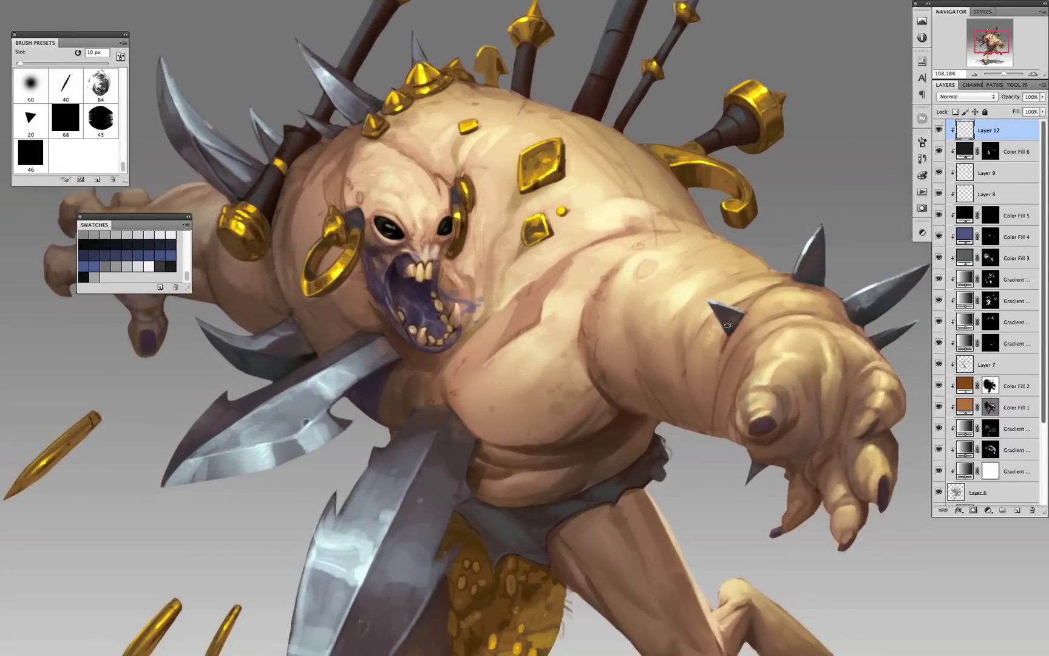
scroll(728, 326, "down", 3)
scroll(569, 463, "up", 4)
key("bracketleft")
key("bracketleft")
key("bracketleft")
key("bracketleft")
key("bracketleft")
scroll(627, 462, "down", 3)
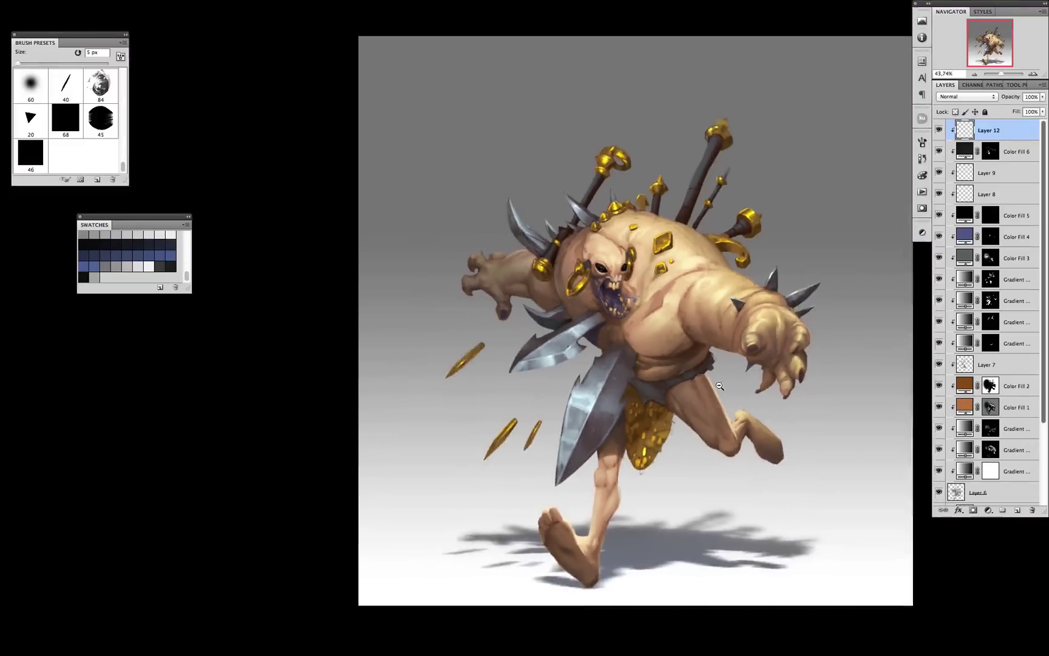
- Paint edge details on the large front blade on Layer 12, finishing with a 5 px brush
scroll(436, 434, "up", 3)
key("bracketright")
key("bracketright")
key("bracketright")
key("bracketright")
key("bracketright")
key("bracketright")
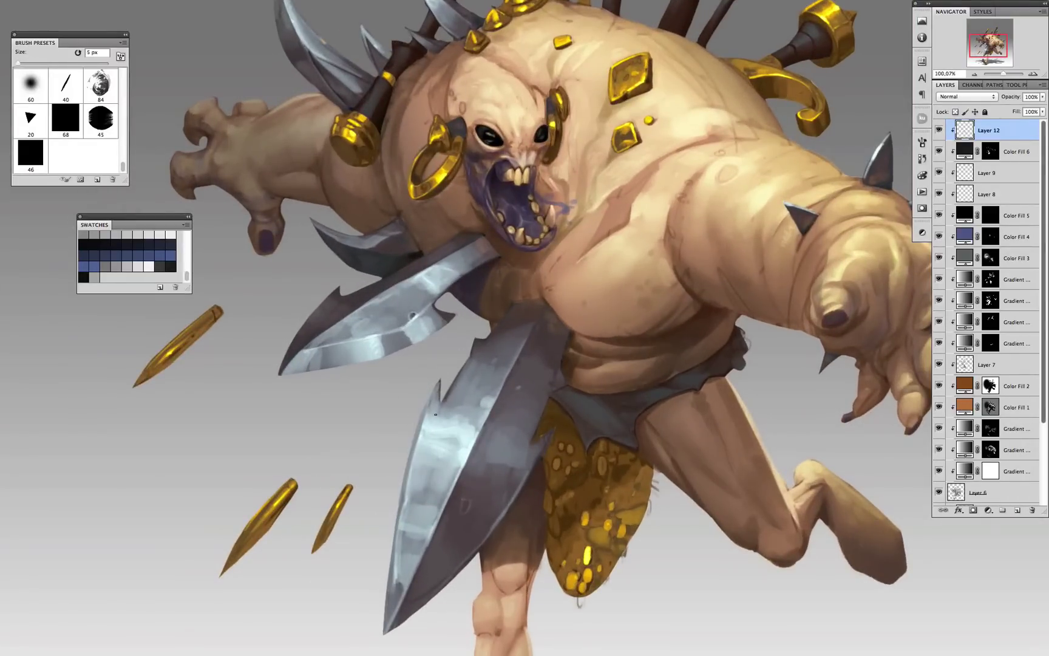
- Continue refining the steel blades on Layer 12 with an 8 px brush, moving up to the blade beneath the mouth
scroll(436, 414, "down", 3)
scroll(487, 382, "up", 3)
key("bracketright")
key("bracketright")
key("bracketright")
key("bracketright")
key("bracketright")
key("bracketright")
left_click_drag(521, 358, 474, 463)
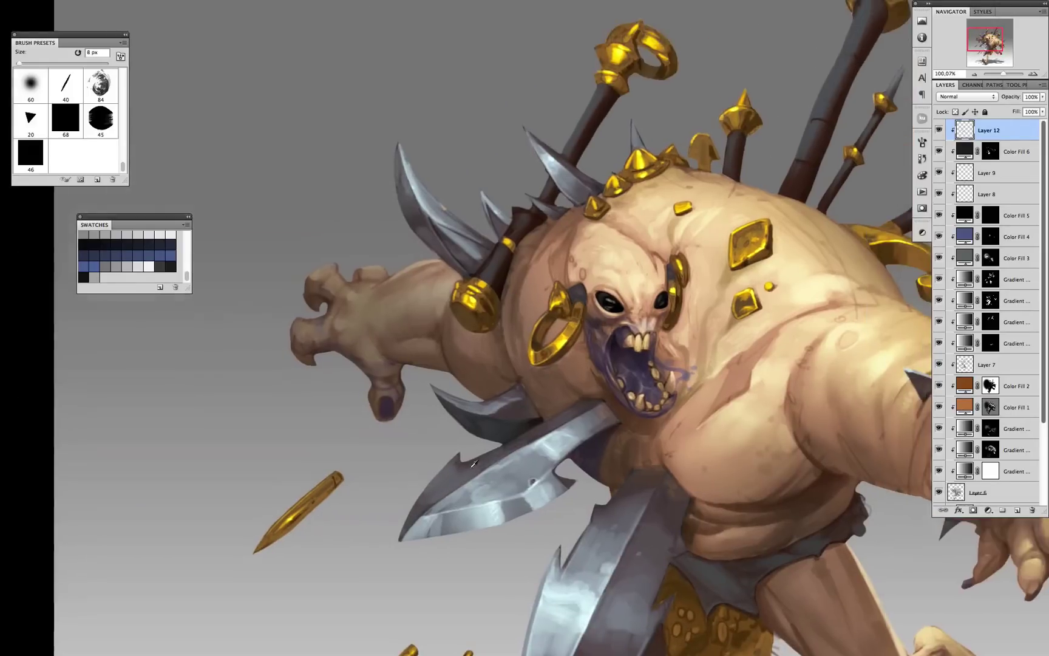
- Continue refining the upper steel blade and the curved back spikes on Layer 12 with an 8–9 px brush
scroll(583, 411, "down", 2)
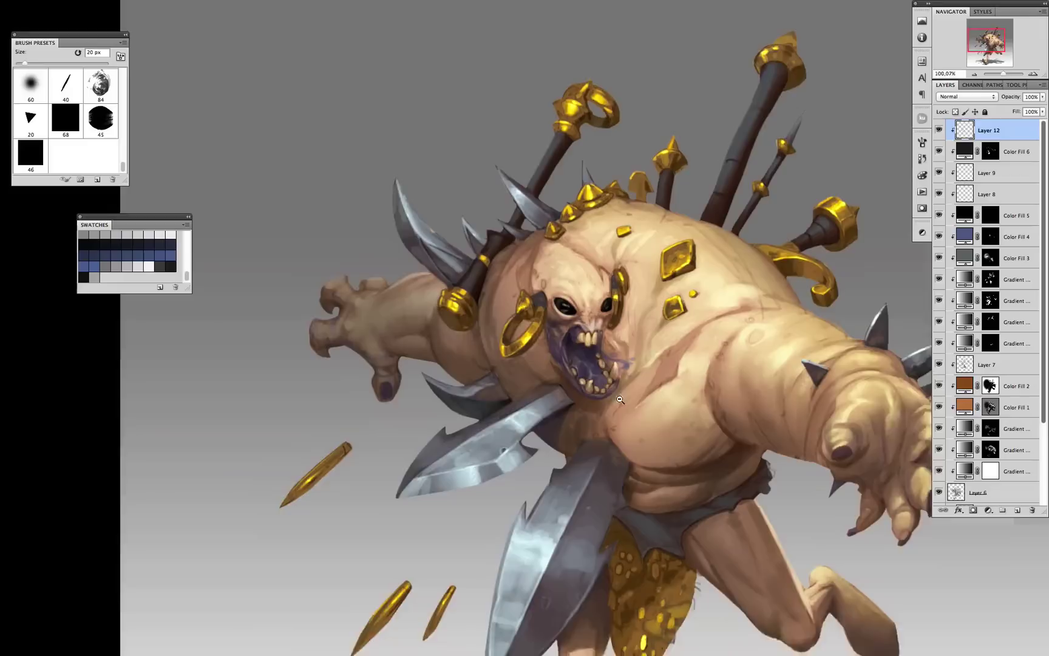
key("F8")
key("Return")
left_click_drag(555, 347, 557, 389)
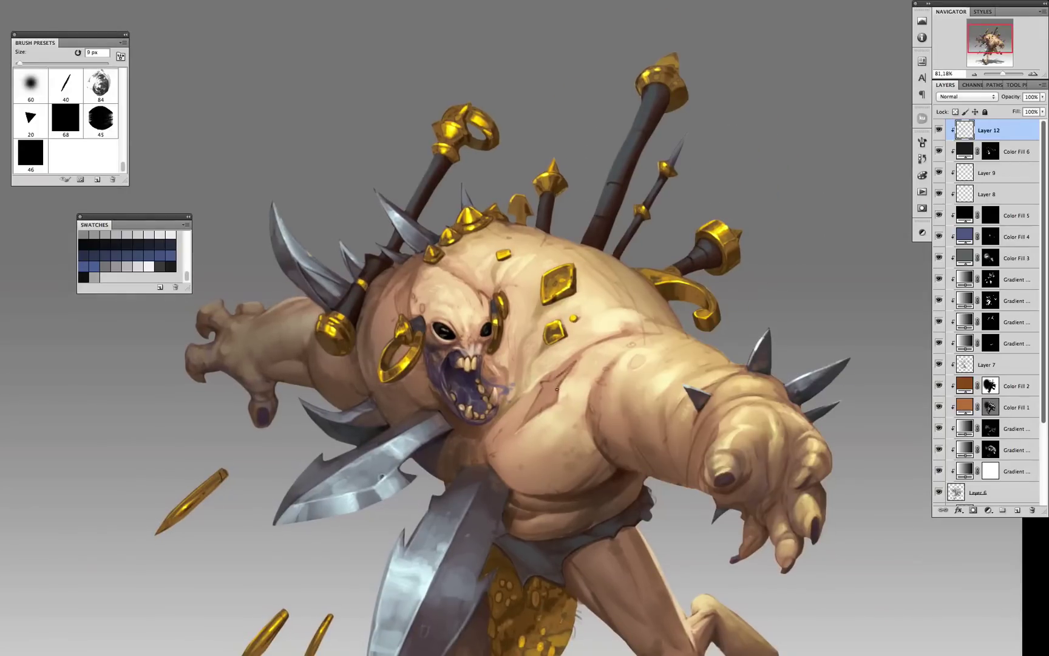
scroll(453, 367, "up", 2)
key("bracketleft")
key("bracketleft")
key("bracketleft")
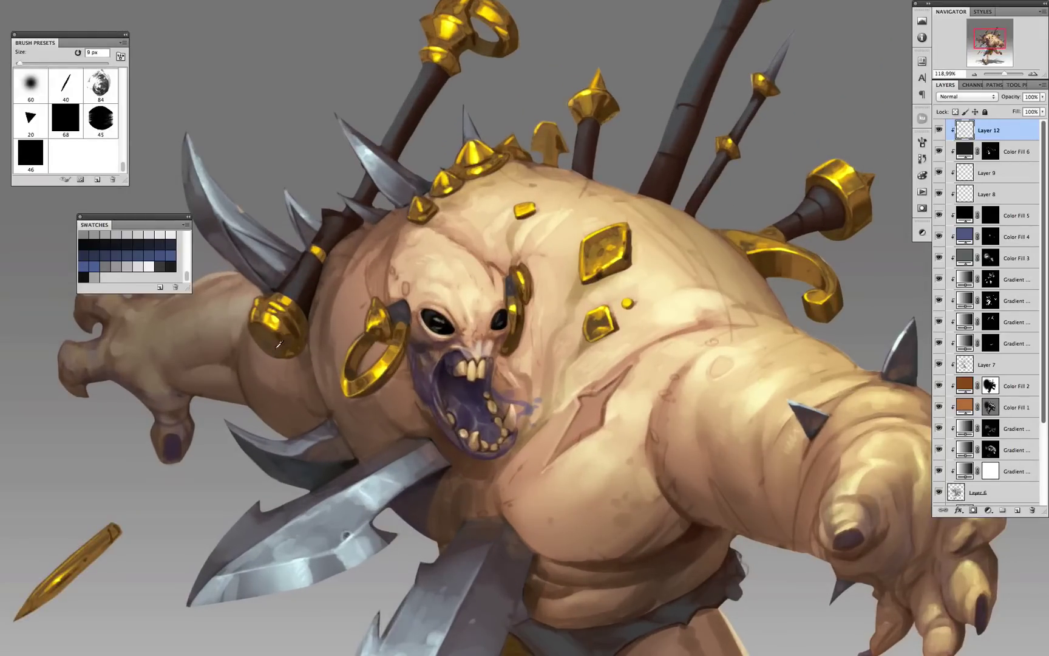
- Add final touches to the gold hilts and shoulder details on Layer 12 with a 7–9 px brush and save the document
left_click_drag(279, 345, 395, 439)
key("bracketleft")
left_click_drag(647, 290, 587, 393)
key("bracketright")
key("bracketright")
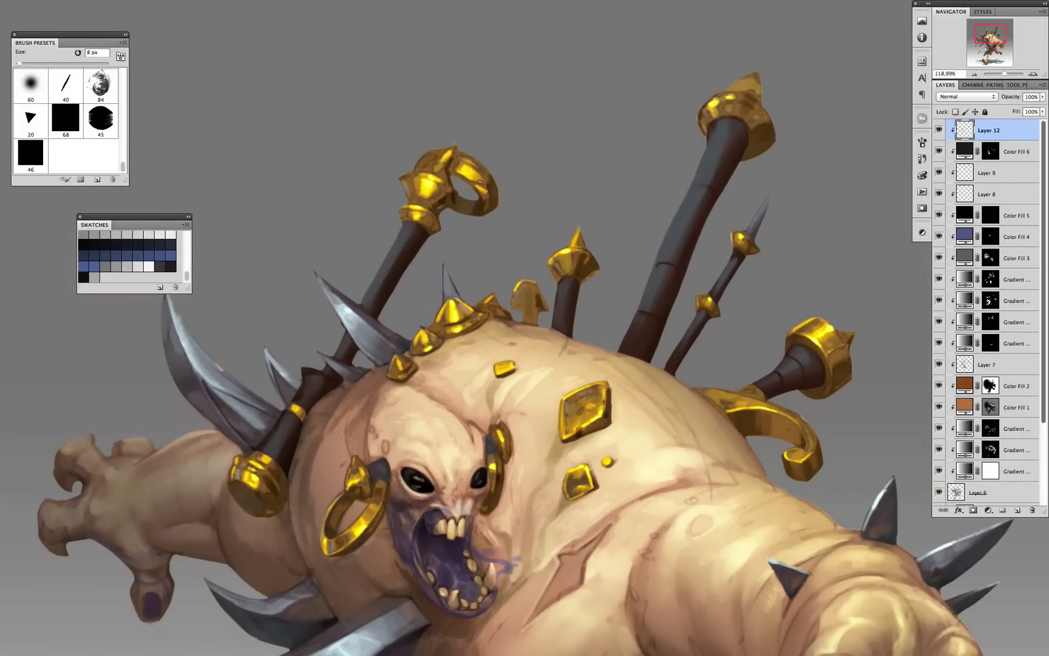
key("bracketleft")
scroll(480, 181, "down", 6)
key("ctrl+s")
key("Return")
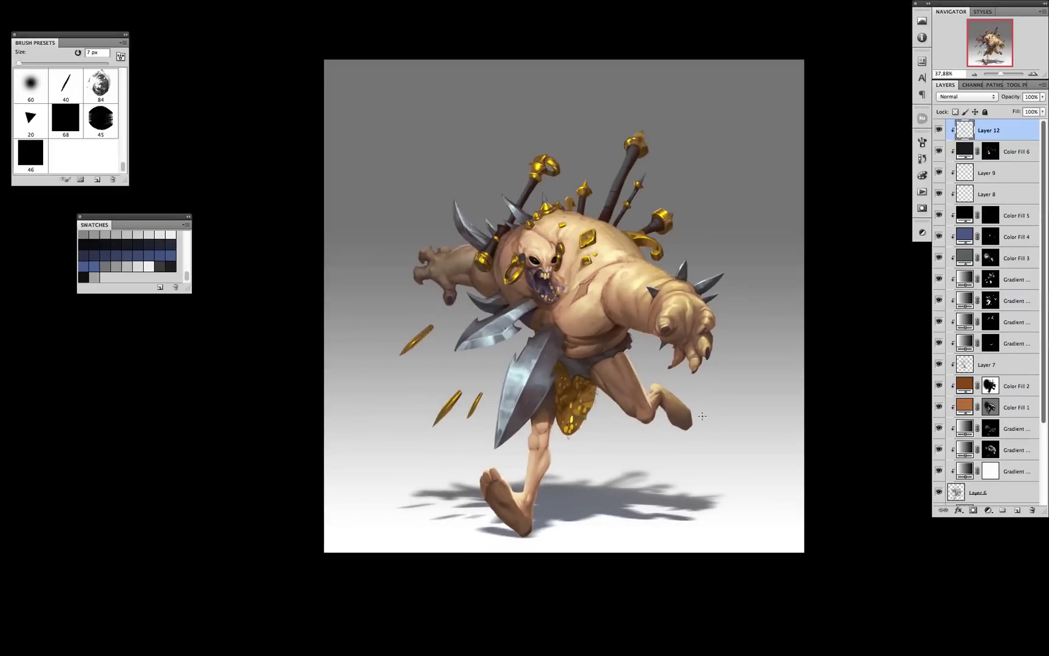
- Add a new layer above Layer 12 and paint thin pale rim light along the hilts, back and shoulder with a 6–7 px brush
scroll(656, 182, "up", 5)
key("ctrl+shift+alt+n")
key("bracketleft")
key("bracketleft")
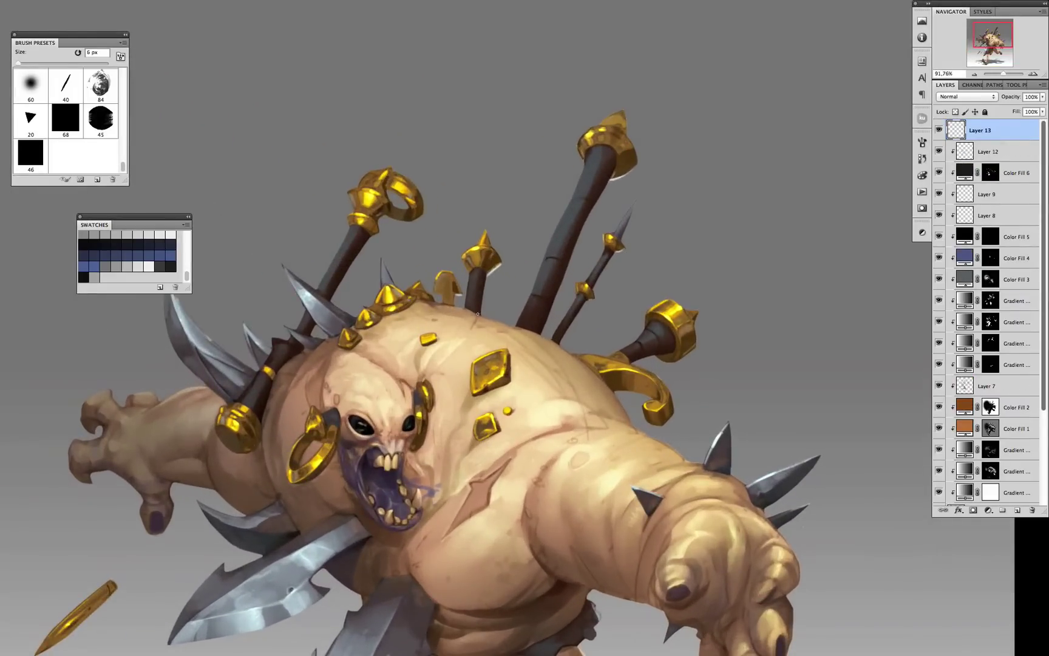
left_click_drag(660, 421, 516, 380)
key("bracketright")
key("bracketright")
key("bracketright")
key("bracketleft")
key("bracketleft")
left_click_drag(585, 422, 570, 346)
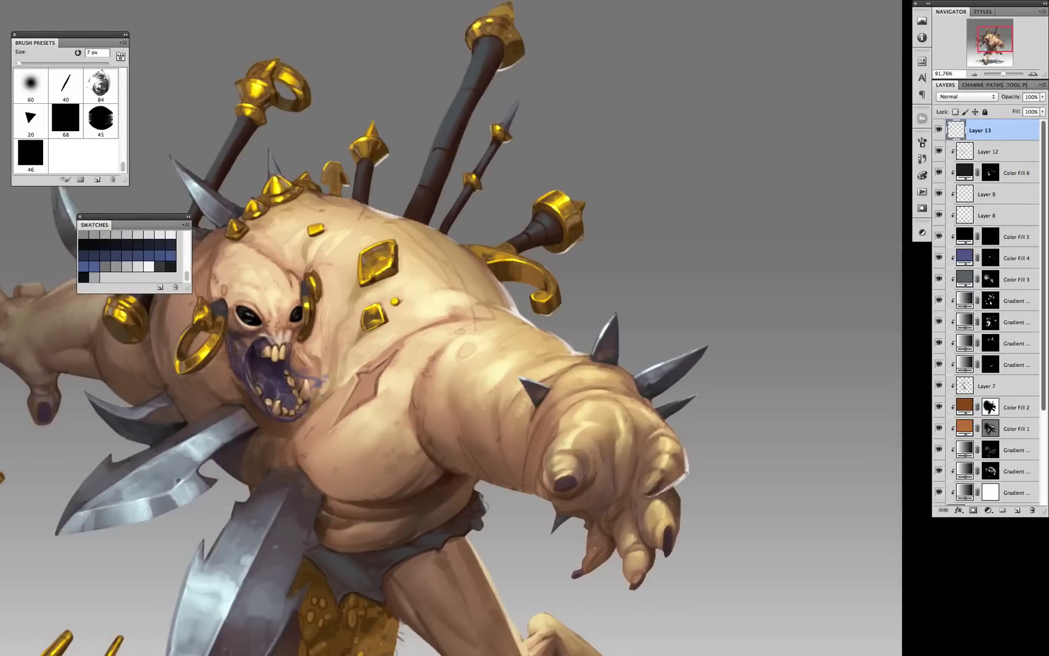
- Paint pale rim light along the outer edge of the front hand and forearm on Layer 13 with a fine brush
key("bracketleft")
key("bracketleft")
left_click_drag(686, 472, 692, 375)
key("bracketleft")
key("bracketleft")
left_click_drag(631, 341, 623, 296)
key("bracketleft")
key("bracketleft")
key("bracketleft")
- Paint thin rim light along the edges of the raised rear leg on Layer 13 with a 6 px brush
scroll(555, 478, "down", 5)
scroll(555, 478, "left", 3)
scroll(462, 376, "up", 7)
scroll(461, 376, "left", 2)
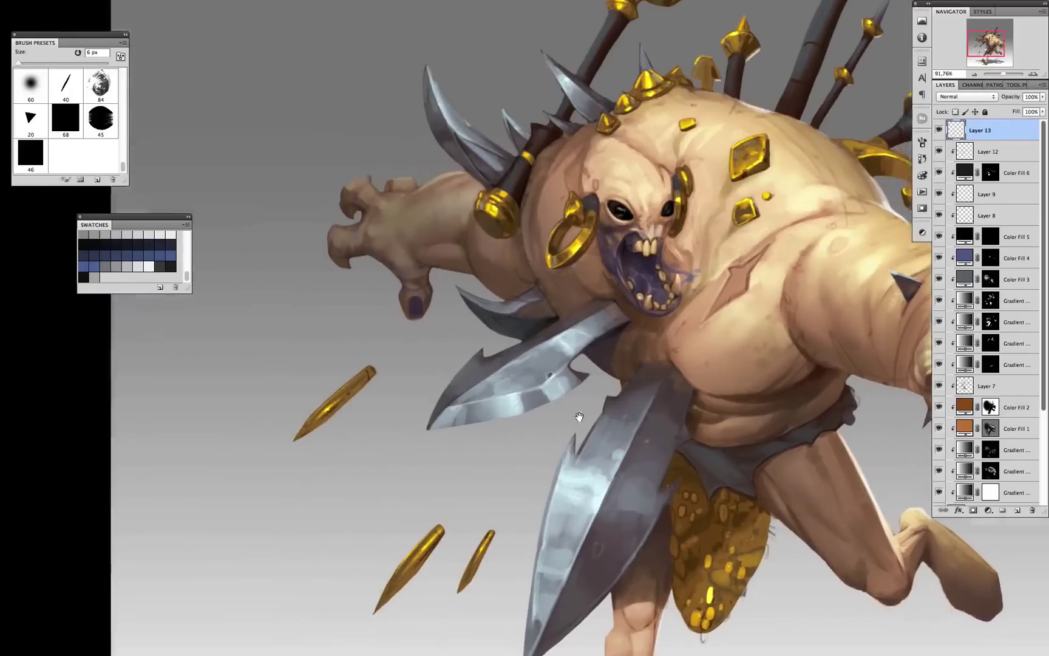
scroll(446, 337, "down", 2)
scroll(447, 337, "left", 1)
- Paint rim light on the fingers of the far hand and the tip of the gold sack on Layer 13 with a 7 px brush
key("bracketleft")
scroll(449, 258, "up", 4)
scroll(449, 259, "right", 1)
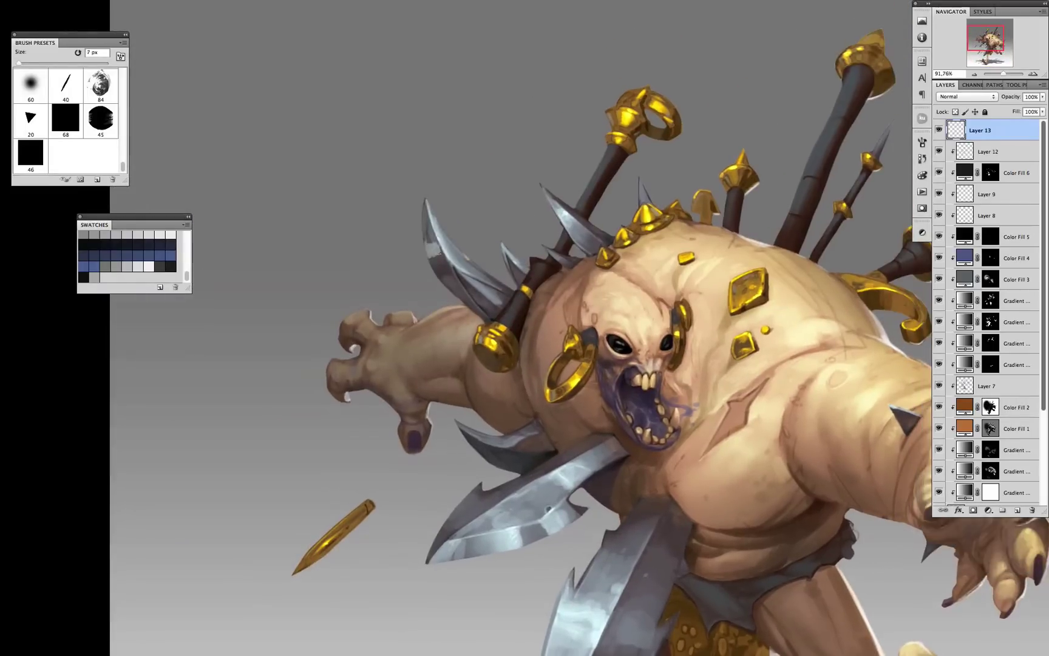
key("bracketleft")
key("bracketleft")
key("bracketleft")
key("bracketleft")
scroll(277, 588, "down", 6)
scroll(425, 547, "up", 4)
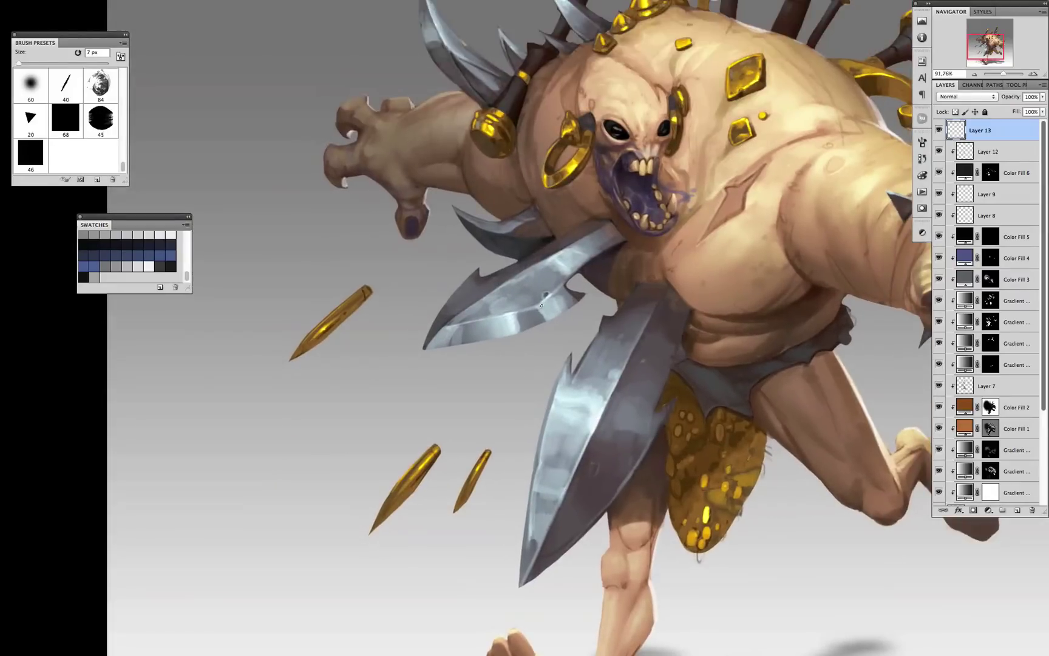
- Refine the rim light on the front fingers, back edge and legs on Layer 13 with a 9–15 px brush
scroll(710, 479, "right", 5)
key("bracketright")
key("bracketright")
key("bracketright")
scroll(618, 336, "up", 1)
scroll(577, 333, "up", 3)
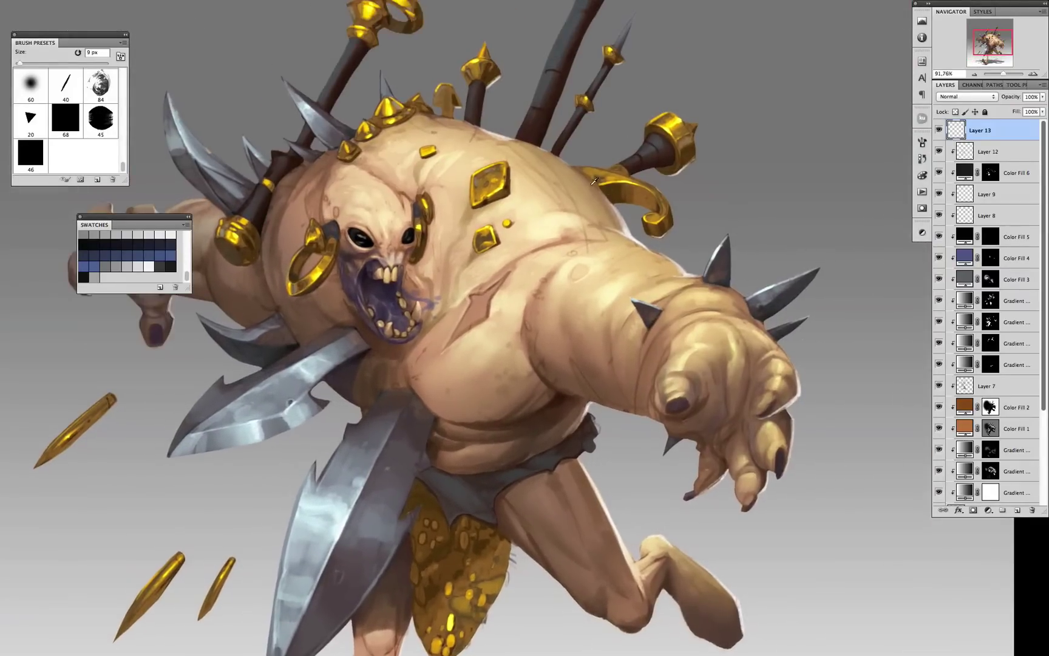
key("bracketright")
scroll(717, 474, "down", 3)
scroll(607, 425, "down", 5)
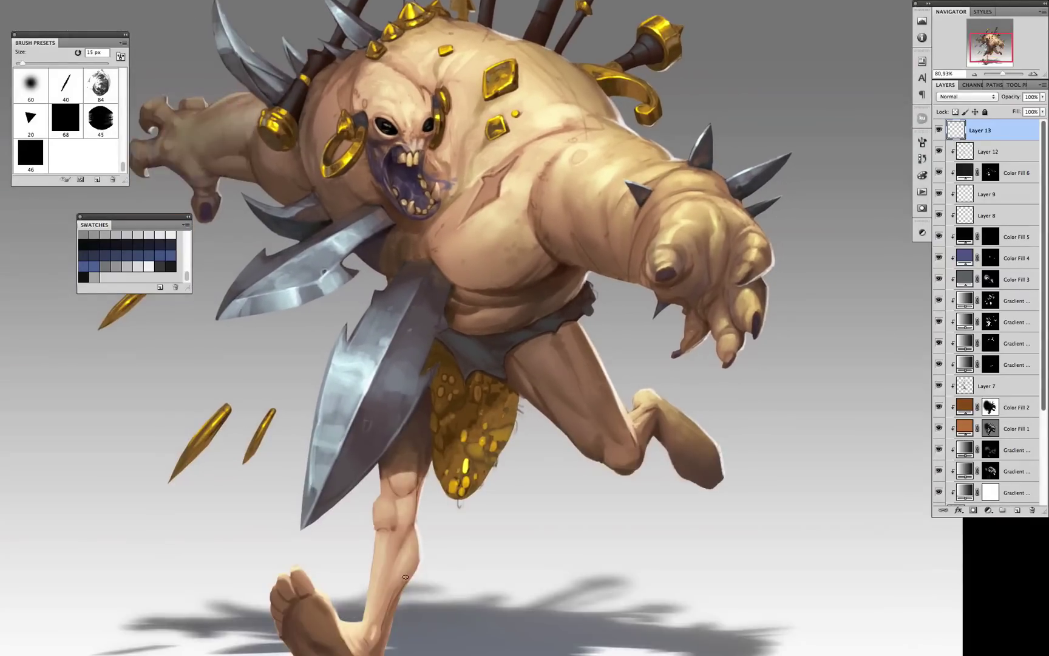
- Set the brush to 8 px and examine the whole painting with the panels hidden
scroll(529, 343, "up", 3)
key("bracketleft")
key("bracketleft")
key("bracketleft")
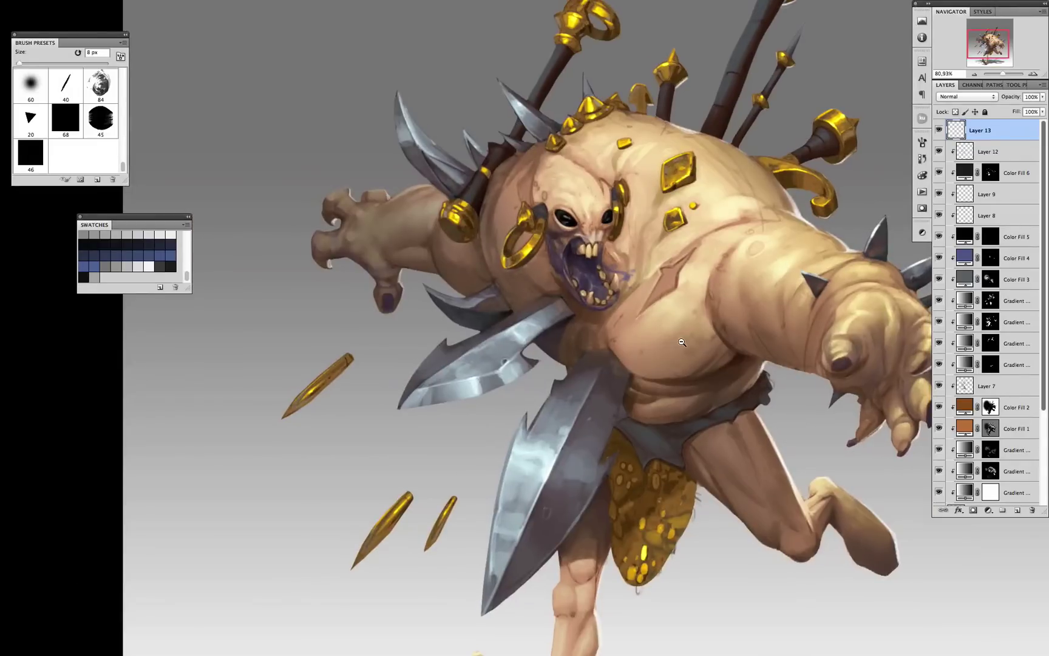
scroll(607, 425, "down", 5)
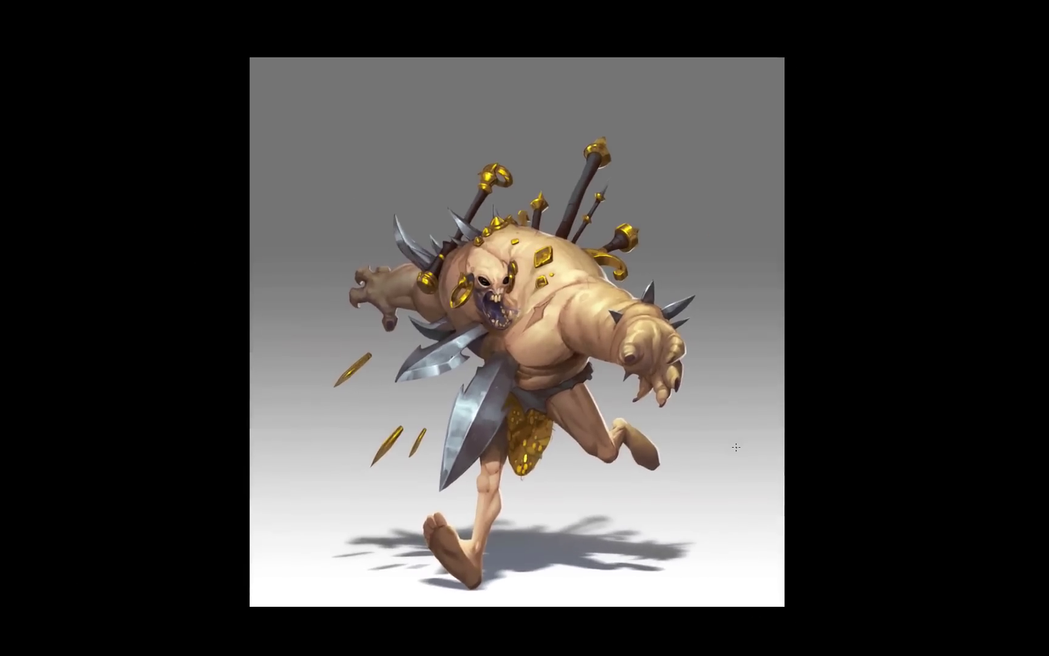